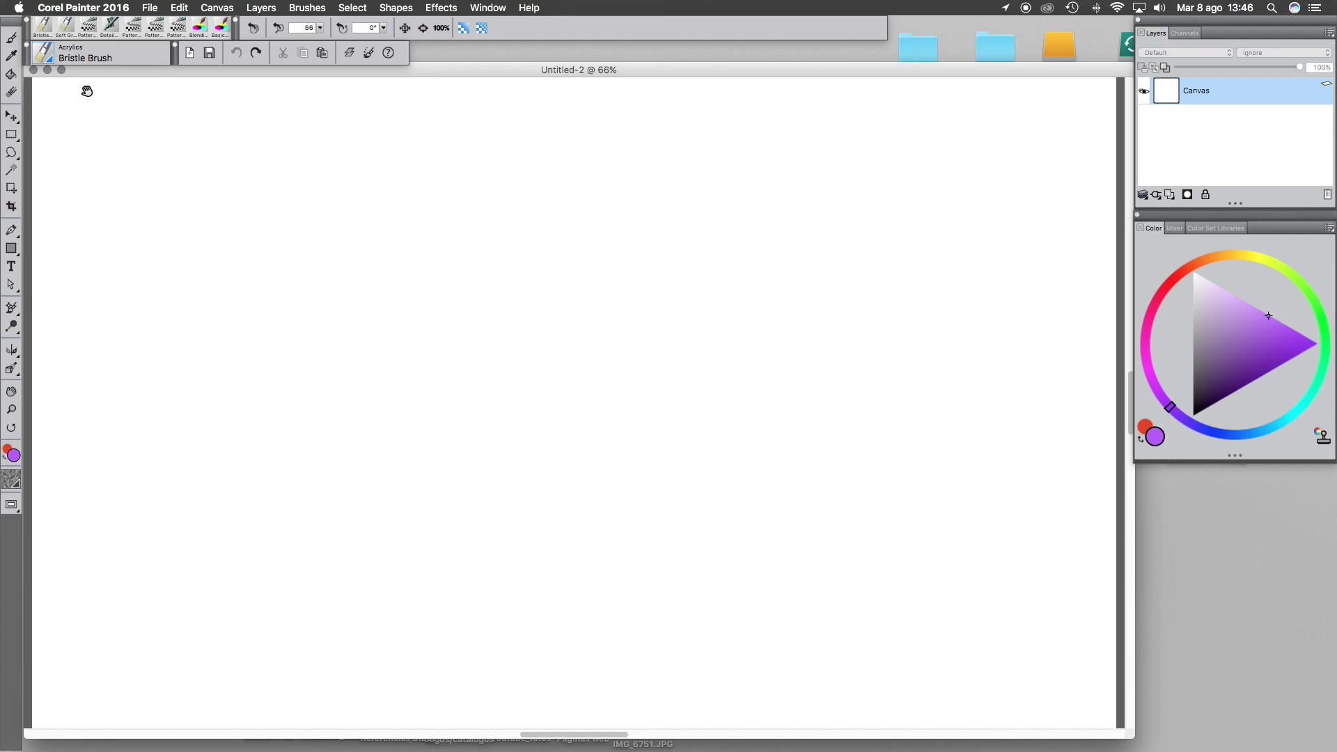
Paint a broad yellow area in the upper left half of the canvas with the Coarse Camel Liquid Ink brush, enlarging it to 50.7
{"action": "left_click", "coordinate": [11, 40]}
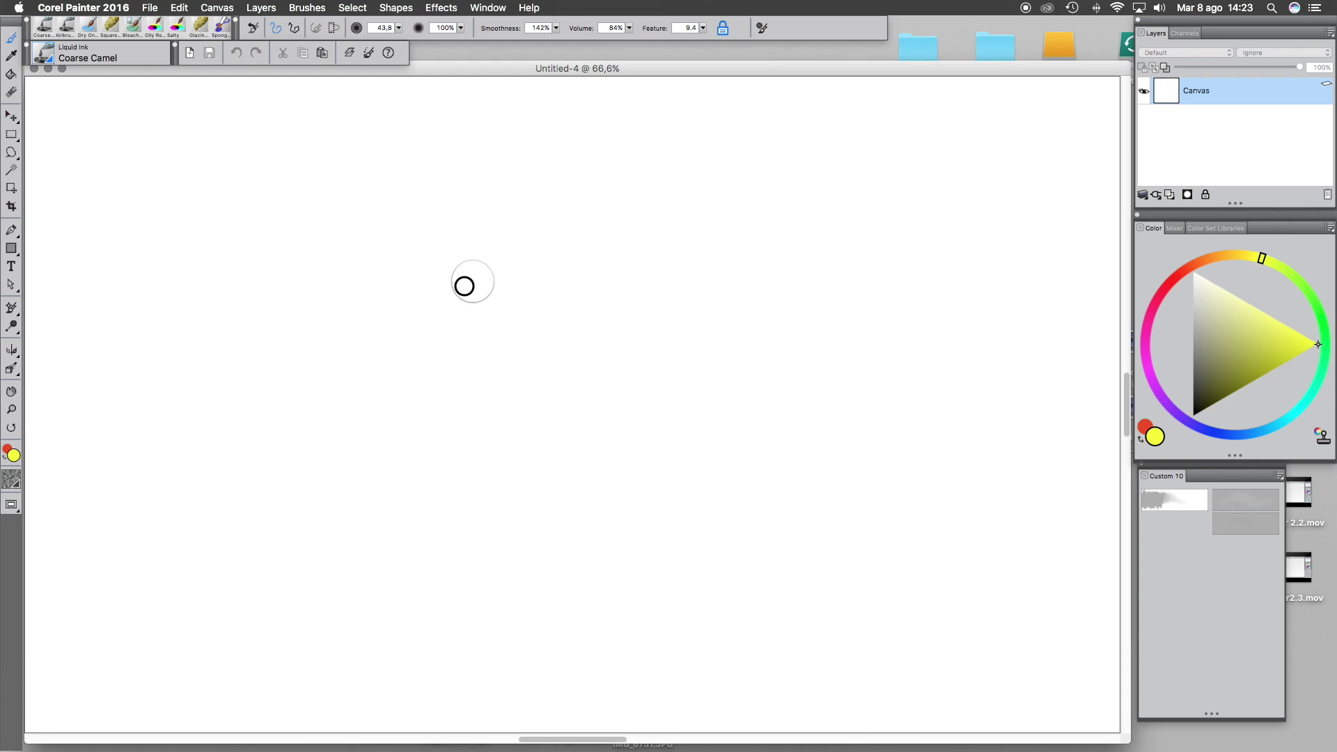
{"action": "left_click_drag", "start_coordinate": [446, 308], "coordinate": [409, 371]}
{"action": "mouse_move", "coordinate": [575, 259]}
{"action": "left_mouse_down"}
{"action": "mouse_move", "coordinate": [519, 285]}
{"action": "mouse_move", "coordinate": [448, 460]}
{"action": "mouse_move", "coordinate": [597, 365]}
{"action": "mouse_move", "coordinate": [741, 393]}
{"action": "left_mouse_up"}
{"action": "mouse_move", "coordinate": [398, 28]}
{"action": "left_mouse_down"}
{"action": "mouse_move", "coordinate": [441, 38]}
{"action": "mouse_move", "coordinate": [395, 38]}
{"action": "mouse_move", "coordinate": [408, 37]}
{"action": "left_mouse_up"}
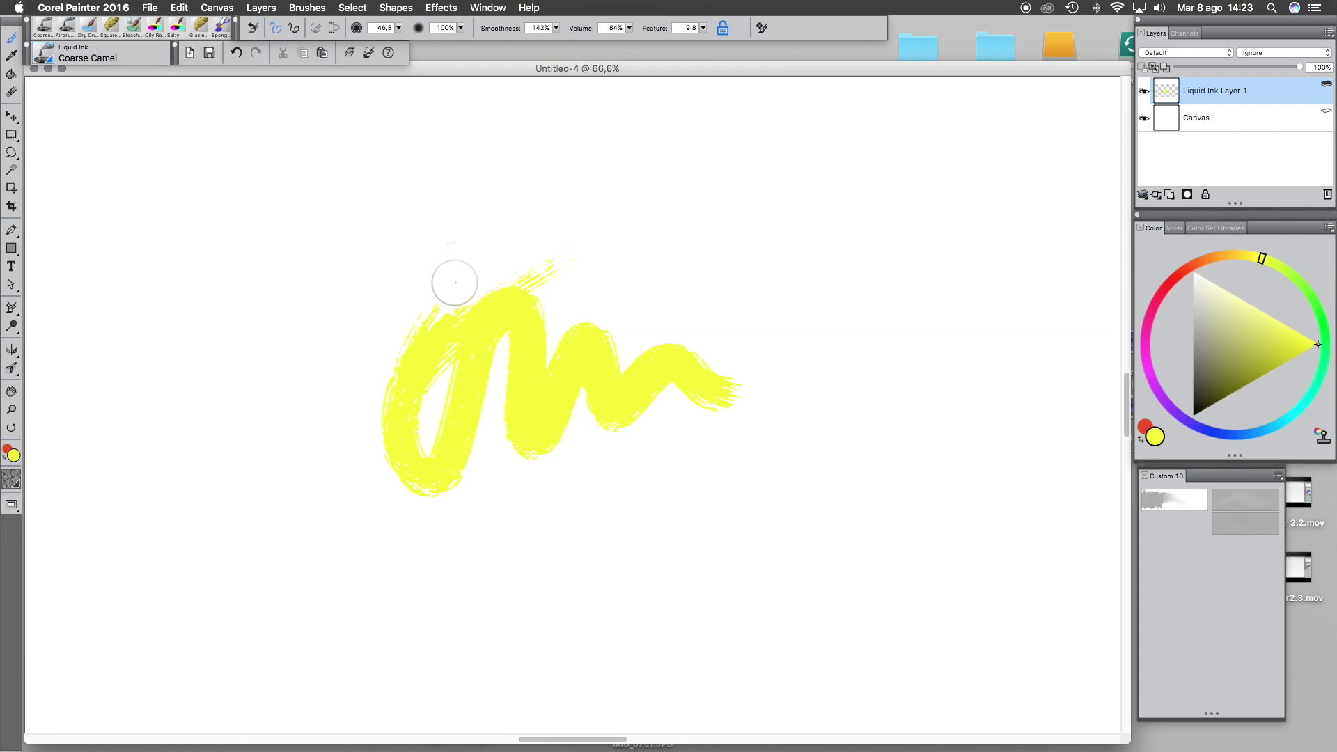
{"action": "mouse_move", "coordinate": [461, 240]}
{"action": "left_mouse_down"}
{"action": "mouse_move", "coordinate": [626, 273]}
{"action": "mouse_move", "coordinate": [490, 218]}
{"action": "mouse_move", "coordinate": [606, 245]}
{"action": "mouse_move", "coordinate": [633, 290]}
{"action": "mouse_move", "coordinate": [525, 322]}
{"action": "mouse_move", "coordinate": [264, 306]}
{"action": "left_mouse_up"}
{"action": "mouse_move", "coordinate": [552, 307]}
{"action": "left_mouse_down"}
{"action": "mouse_move", "coordinate": [507, 310]}
{"action": "mouse_move", "coordinate": [528, 312]}
{"action": "left_mouse_up"}
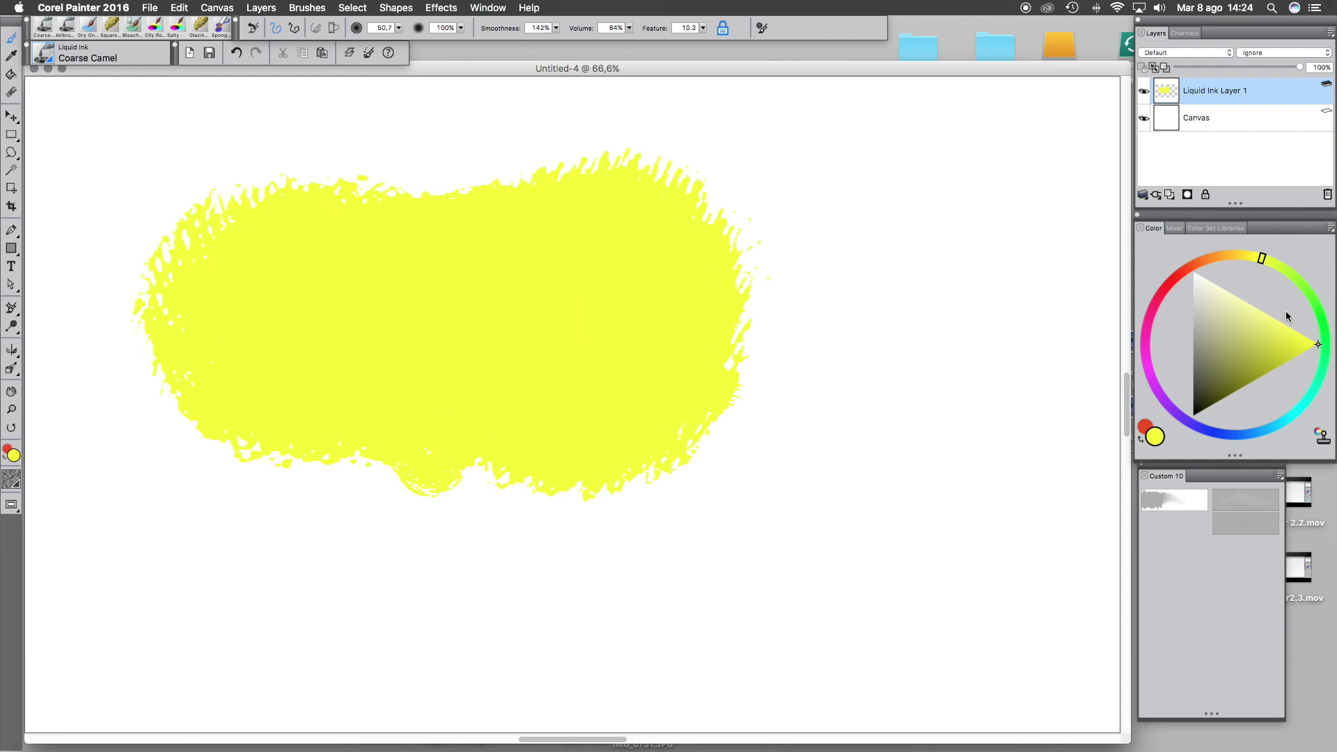
Pick a yellow-green hue and paint several strokes over the lower edge of the yellow area and below it
{"action": "left_click", "coordinate": [1299, 293]}
{"action": "mouse_move", "coordinate": [676, 358]}
{"action": "left_mouse_down"}
{"action": "mouse_move", "coordinate": [683, 433]}
{"action": "mouse_move", "coordinate": [627, 427]}
{"action": "mouse_move", "coordinate": [662, 411]}
{"action": "mouse_move", "coordinate": [883, 491]}
{"action": "left_mouse_up"}
{"action": "left_click_drag", "start_coordinate": [599, 538], "coordinate": [524, 546]}
{"action": "left_click_drag", "start_coordinate": [600, 409], "coordinate": [491, 631]}
{"action": "left_click_drag", "start_coordinate": [618, 424], "coordinate": [591, 648]}
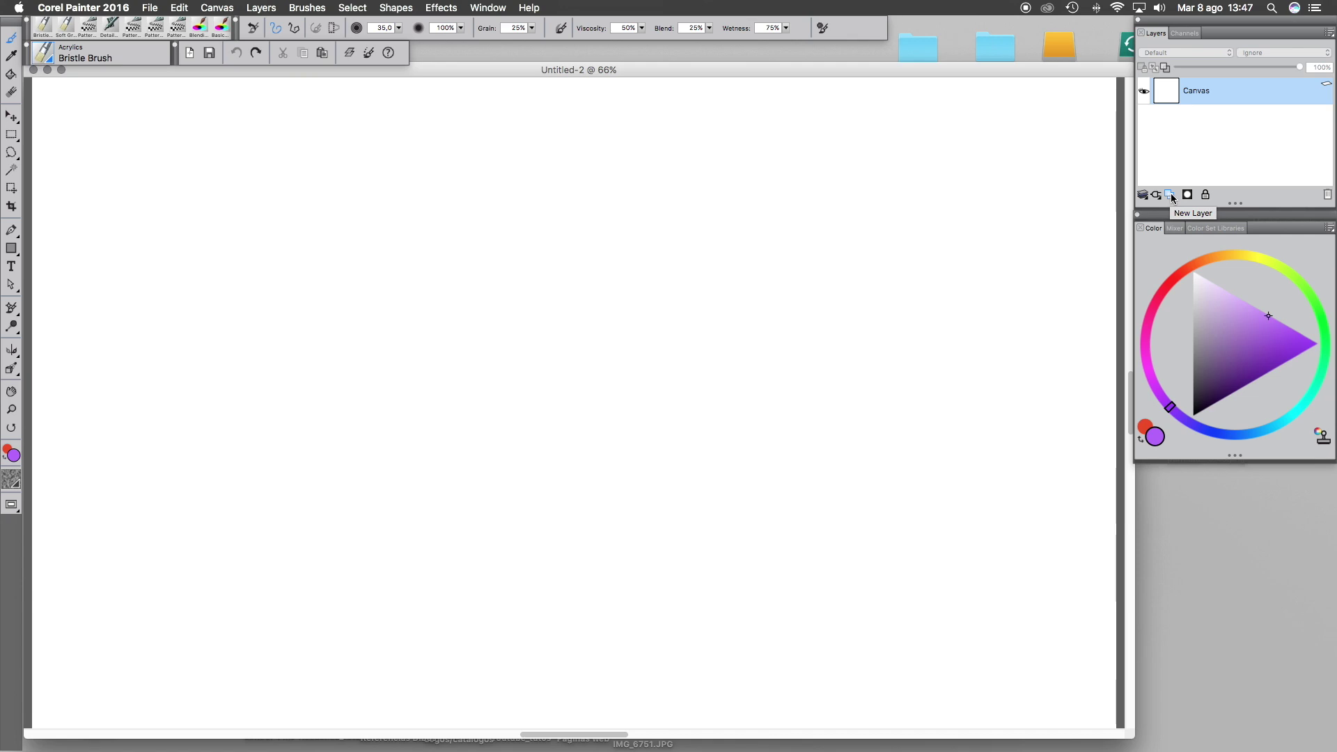
Add three new layers above the Canvas
{"action": "left_click", "coordinate": [1170, 195]}
{"action": "left_click", "coordinate": [1171, 194]}
{"action": "left_click", "coordinate": [1171, 194]}
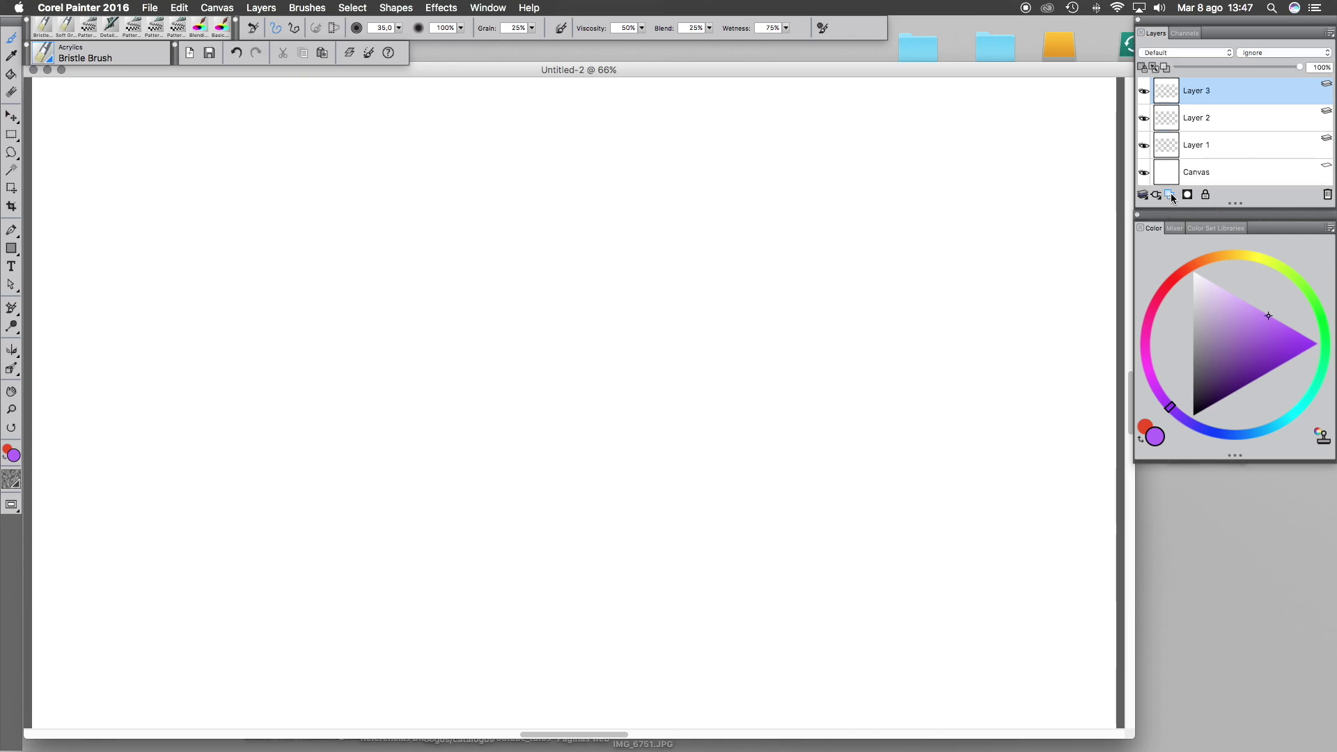
Lock Layer 3 and try to paint on it
{"action": "left_click", "coordinate": [1206, 194]}
{"action": "left_click", "coordinate": [620, 388]}
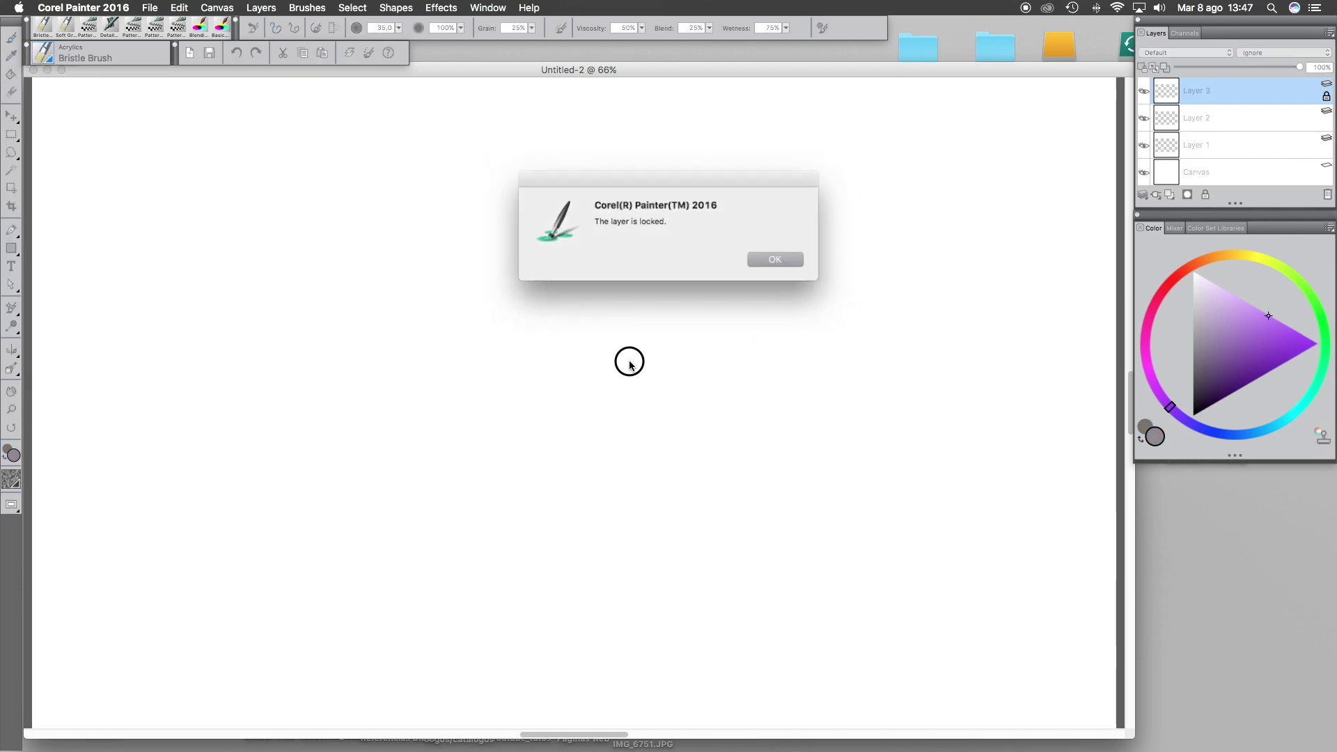
{"action": "left_click_drag", "start_coordinate": [641, 186], "coordinate": [624, 233]}
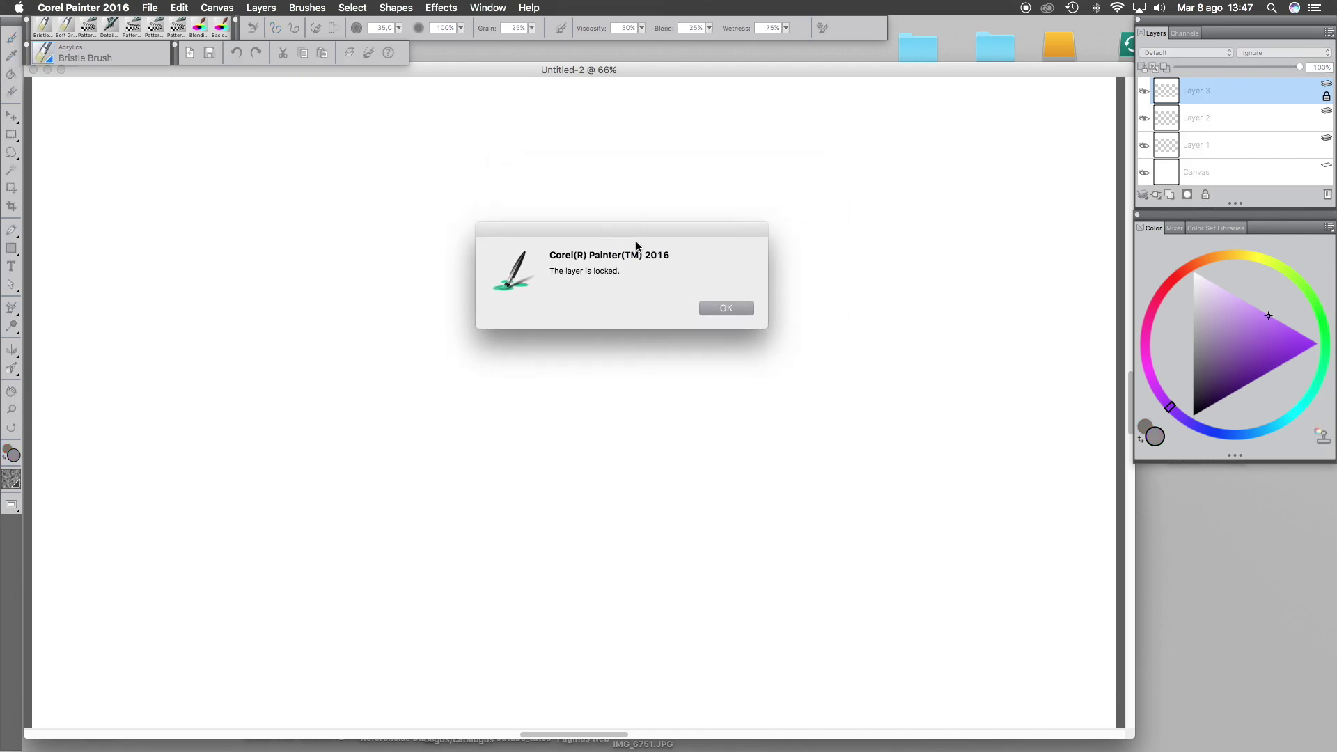
{"action": "left_click", "coordinate": [724, 308]}
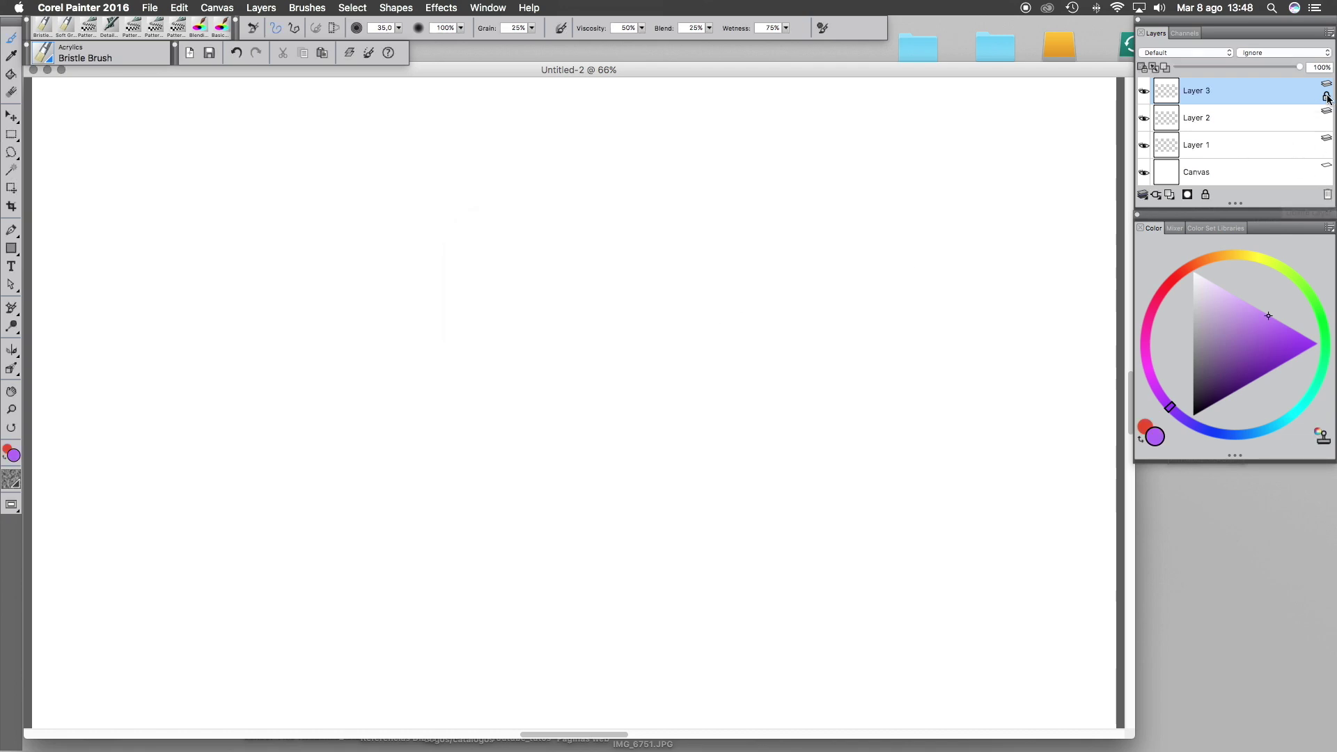
Unlock Layer 3 and delete all three added layers
{"action": "left_click", "coordinate": [1207, 196]}
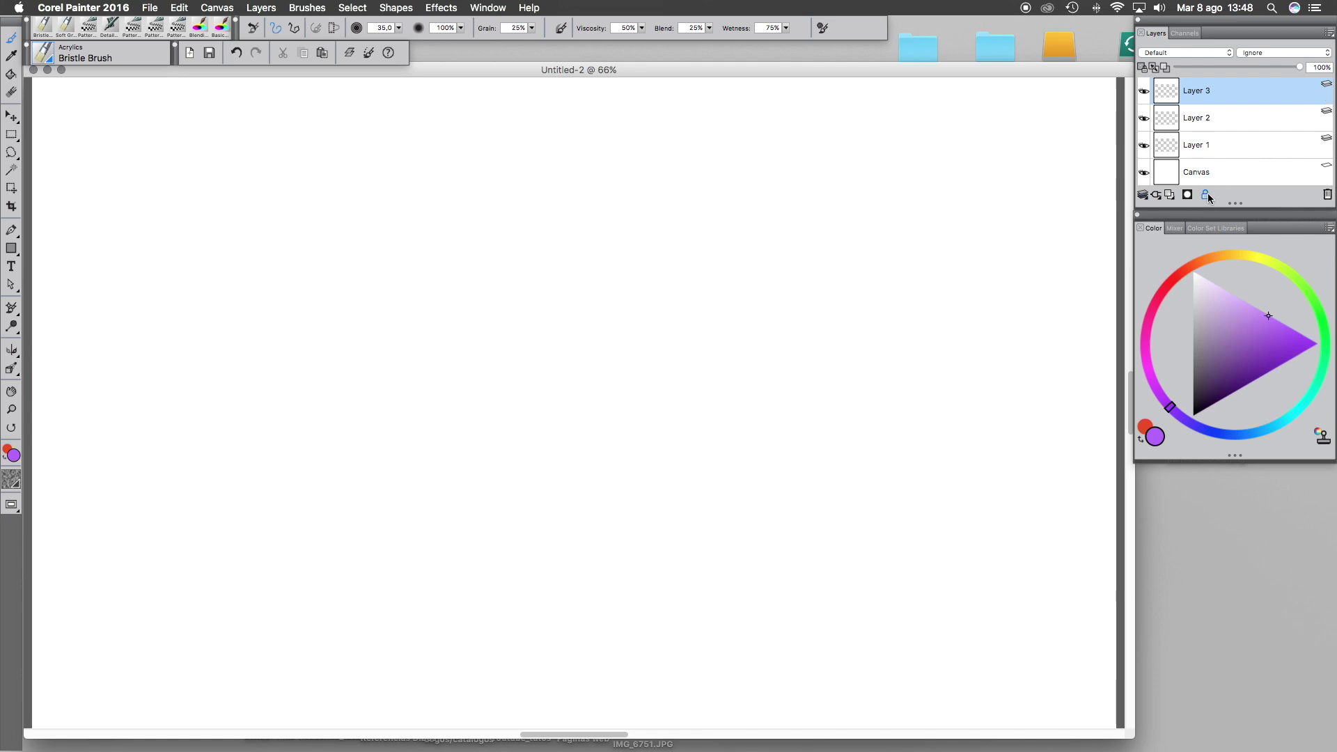
{"action": "left_click", "coordinate": [1328, 196]}
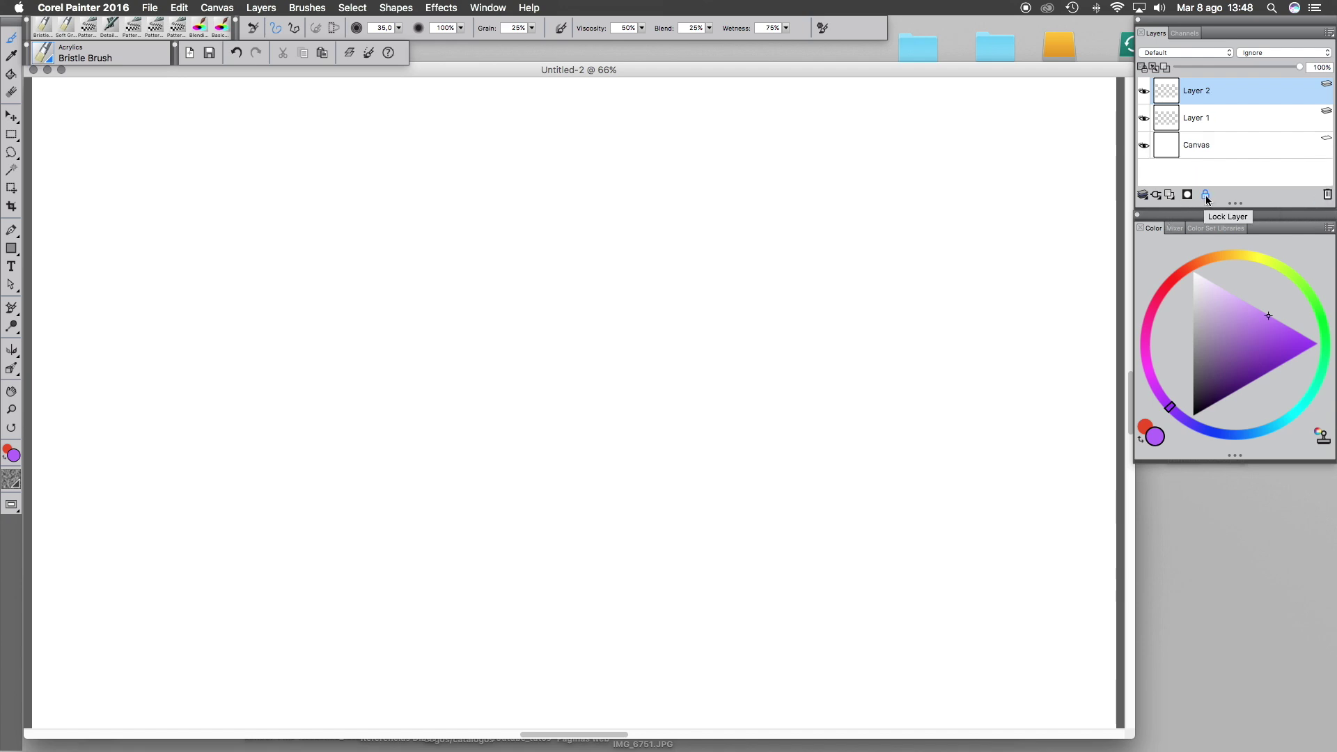
{"action": "left_click", "coordinate": [1327, 196]}
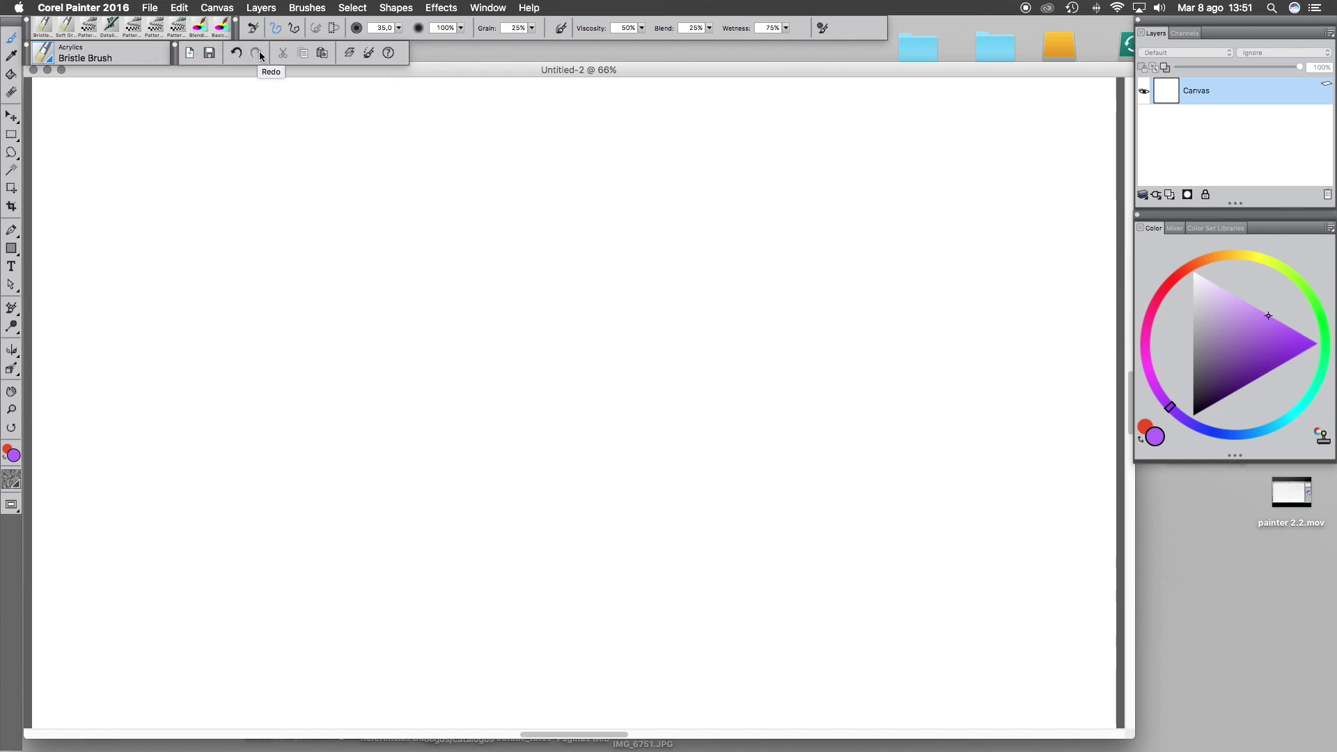
Open the Brush Tracking settings and draw several zigzag test strokes in the scratchpad to calibrate pressure and velocity
{"action": "left_click", "coordinate": [369, 60]}
{"action": "left_click_drag", "start_coordinate": [407, 91], "coordinate": [349, 163]}
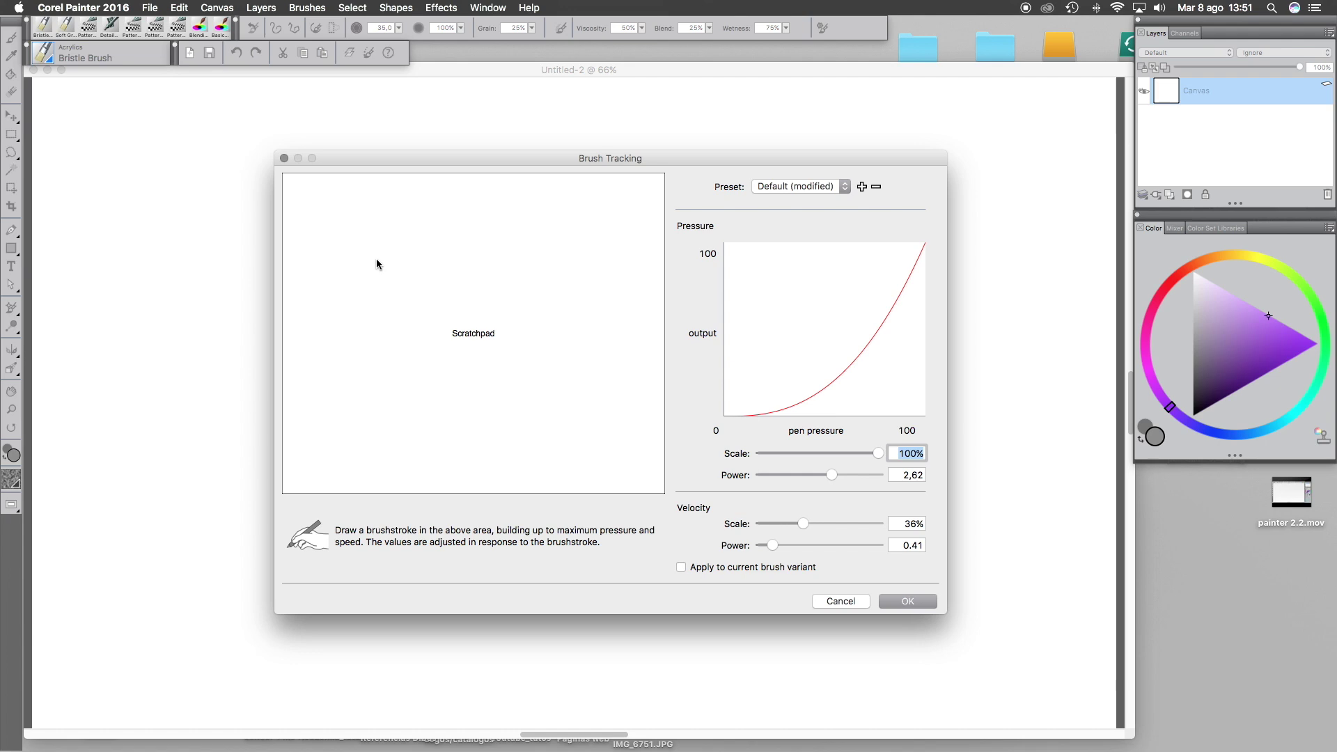
{"action": "left_click_drag", "start_coordinate": [524, 248], "coordinate": [382, 248]}
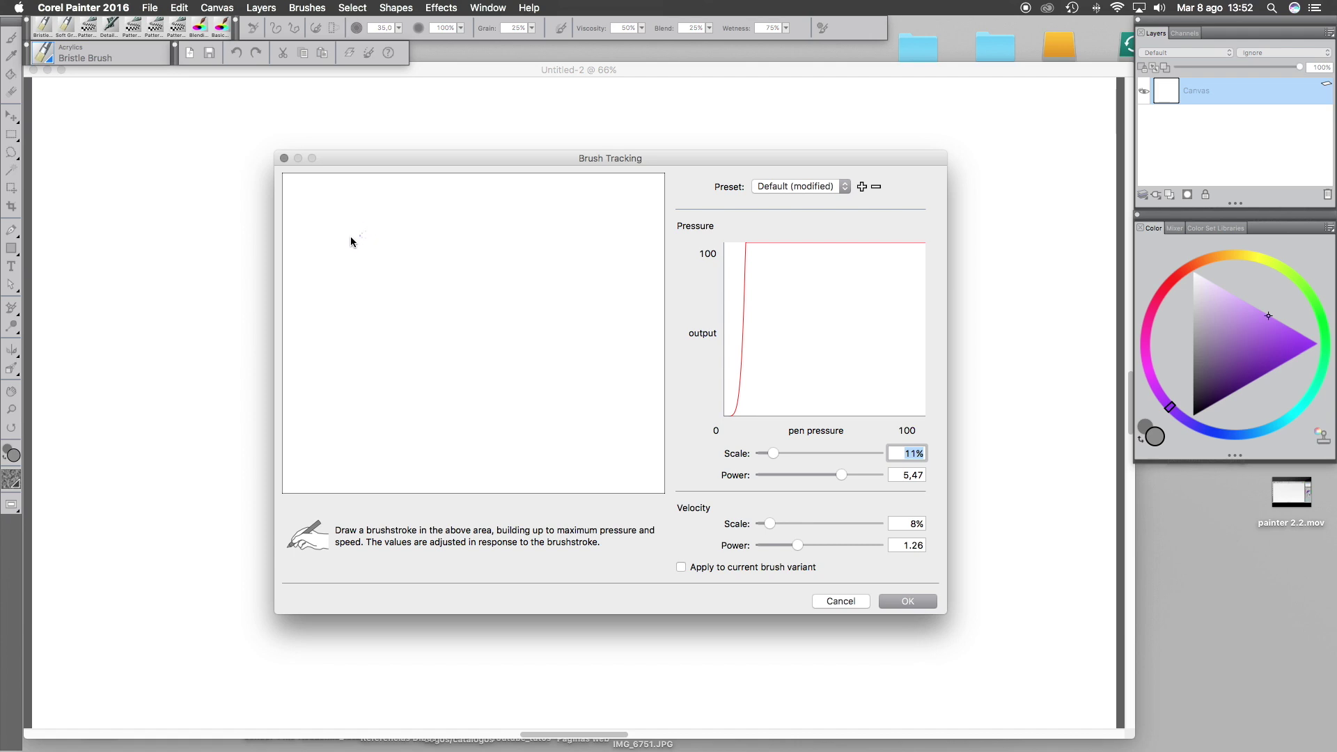
{"action": "mouse_move", "coordinate": [383, 204]}
{"action": "left_mouse_down"}
{"action": "mouse_move", "coordinate": [345, 247]}
{"action": "mouse_move", "coordinate": [342, 308]}
{"action": "mouse_move", "coordinate": [457, 238]}
{"action": "mouse_move", "coordinate": [402, 387]}
{"action": "mouse_move", "coordinate": [526, 306]}
{"action": "mouse_move", "coordinate": [522, 382]}
{"action": "mouse_move", "coordinate": [619, 450]}
{"action": "left_mouse_up"}
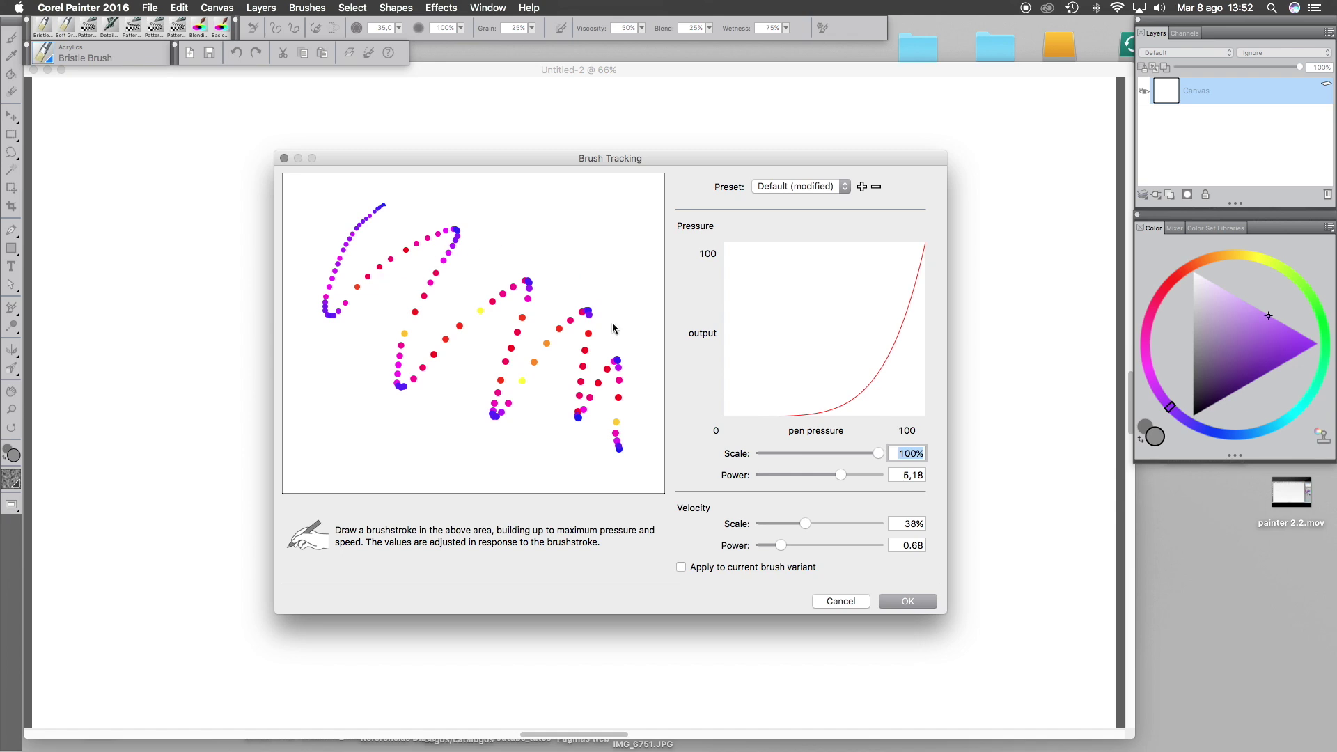
{"action": "mouse_move", "coordinate": [364, 203]}
{"action": "left_mouse_down"}
{"action": "mouse_move", "coordinate": [337, 284]}
{"action": "mouse_move", "coordinate": [388, 349]}
{"action": "mouse_move", "coordinate": [492, 415]}
{"action": "mouse_move", "coordinate": [544, 422]}
{"action": "left_mouse_up"}
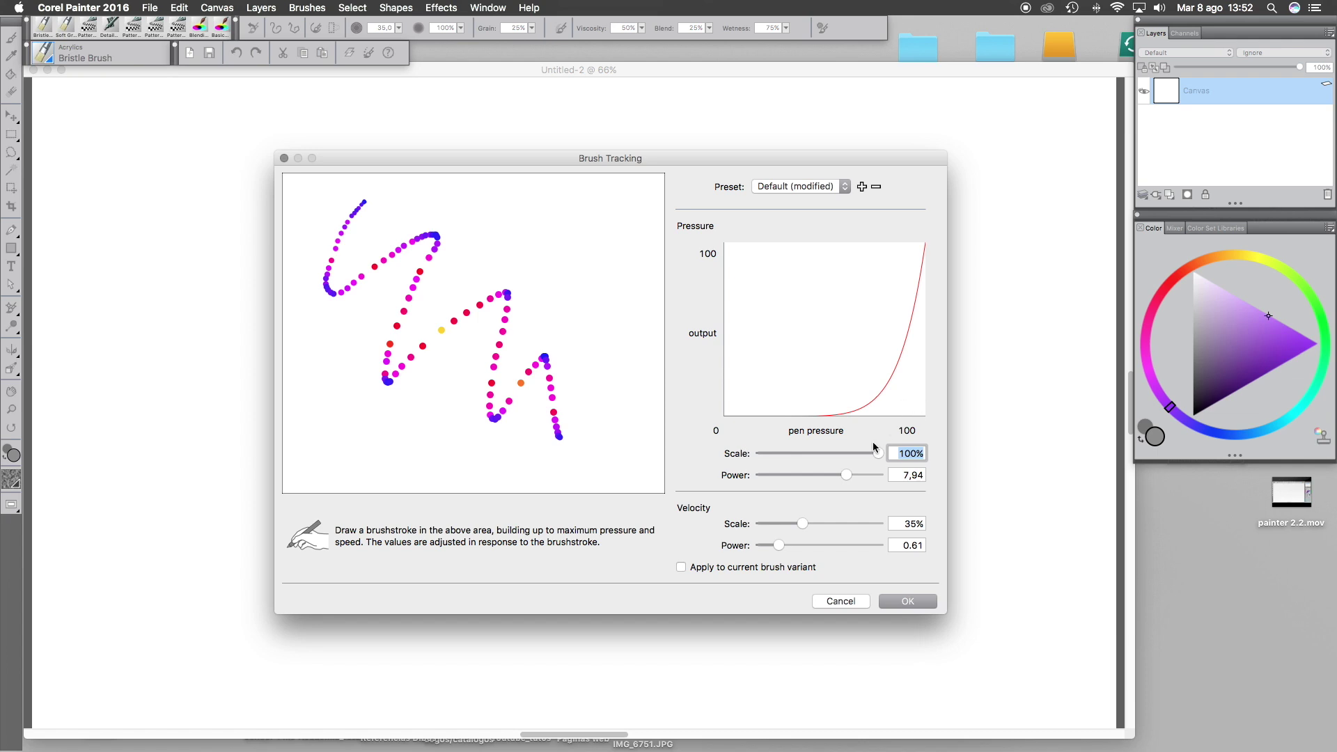
Try a pressure scale of 93% with power 1.63, recalibrate with new scratchpad strokes, and accept the brush tracking
{"action": "left_click_drag", "start_coordinate": [846, 475], "coordinate": [870, 453]}
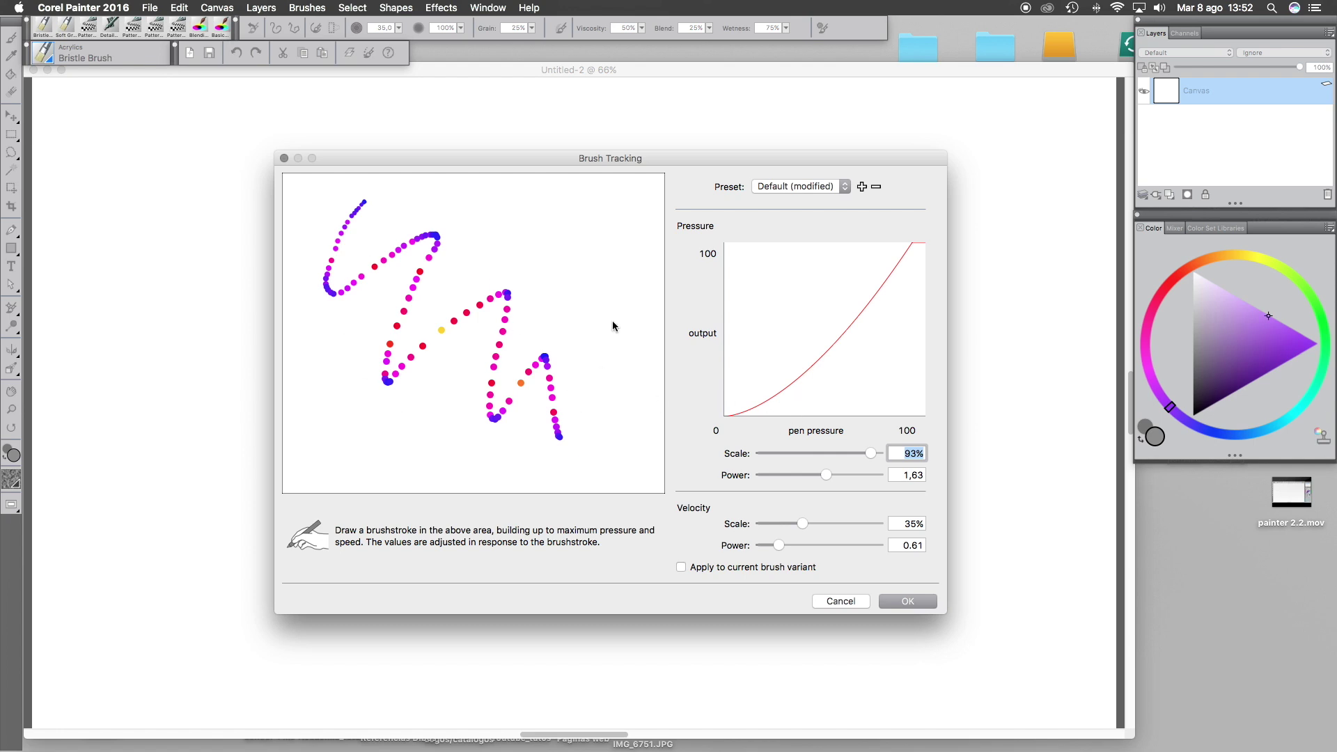
{"action": "mouse_move", "coordinate": [339, 189]}
{"action": "left_mouse_down"}
{"action": "mouse_move", "coordinate": [338, 258]}
{"action": "mouse_move", "coordinate": [370, 343]}
{"action": "mouse_move", "coordinate": [472, 316]}
{"action": "mouse_move", "coordinate": [510, 385]}
{"action": "left_mouse_up"}
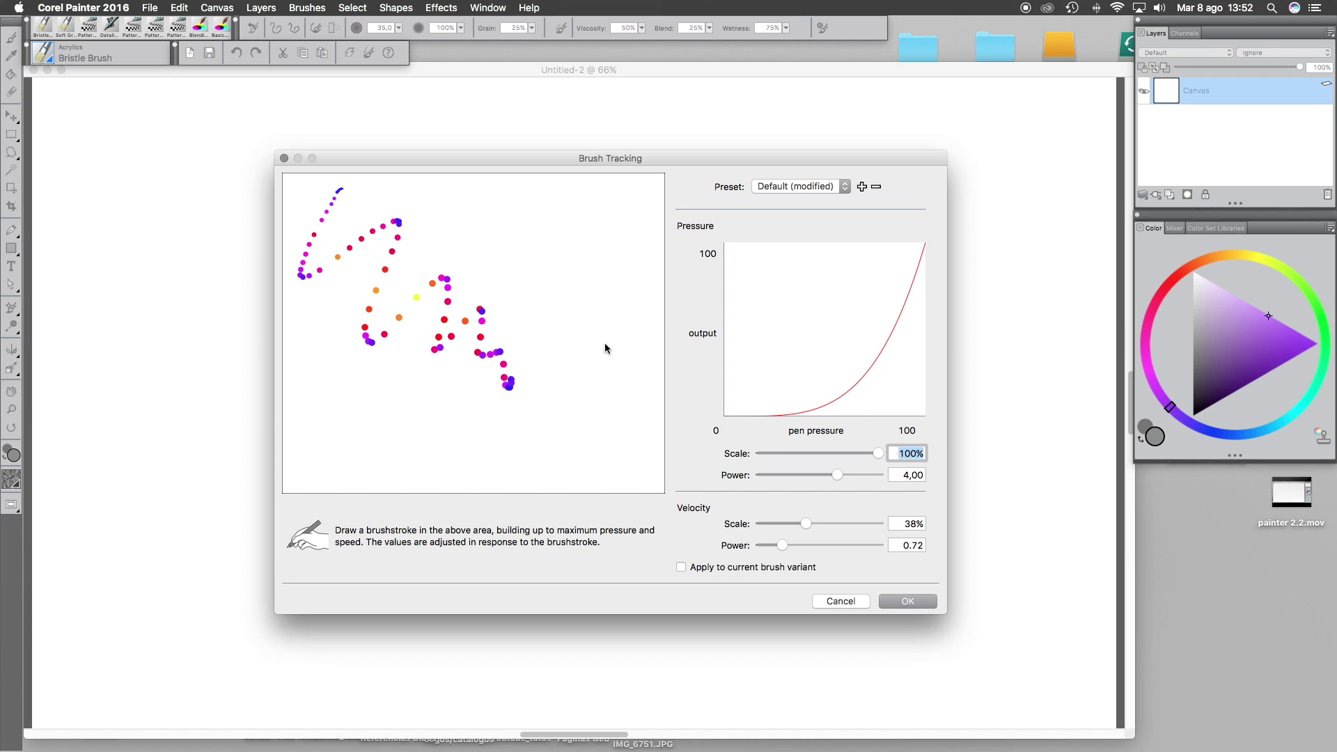
{"action": "mouse_move", "coordinate": [325, 423]}
{"action": "left_mouse_down"}
{"action": "mouse_move", "coordinate": [349, 443]}
{"action": "mouse_move", "coordinate": [451, 416]}
{"action": "mouse_move", "coordinate": [589, 279]}
{"action": "mouse_move", "coordinate": [618, 220]}
{"action": "left_mouse_up"}
{"action": "mouse_move", "coordinate": [368, 223]}
{"action": "left_mouse_down"}
{"action": "mouse_move", "coordinate": [325, 343]}
{"action": "mouse_move", "coordinate": [351, 441]}
{"action": "mouse_move", "coordinate": [430, 436]}
{"action": "mouse_move", "coordinate": [616, 234]}
{"action": "left_mouse_up"}
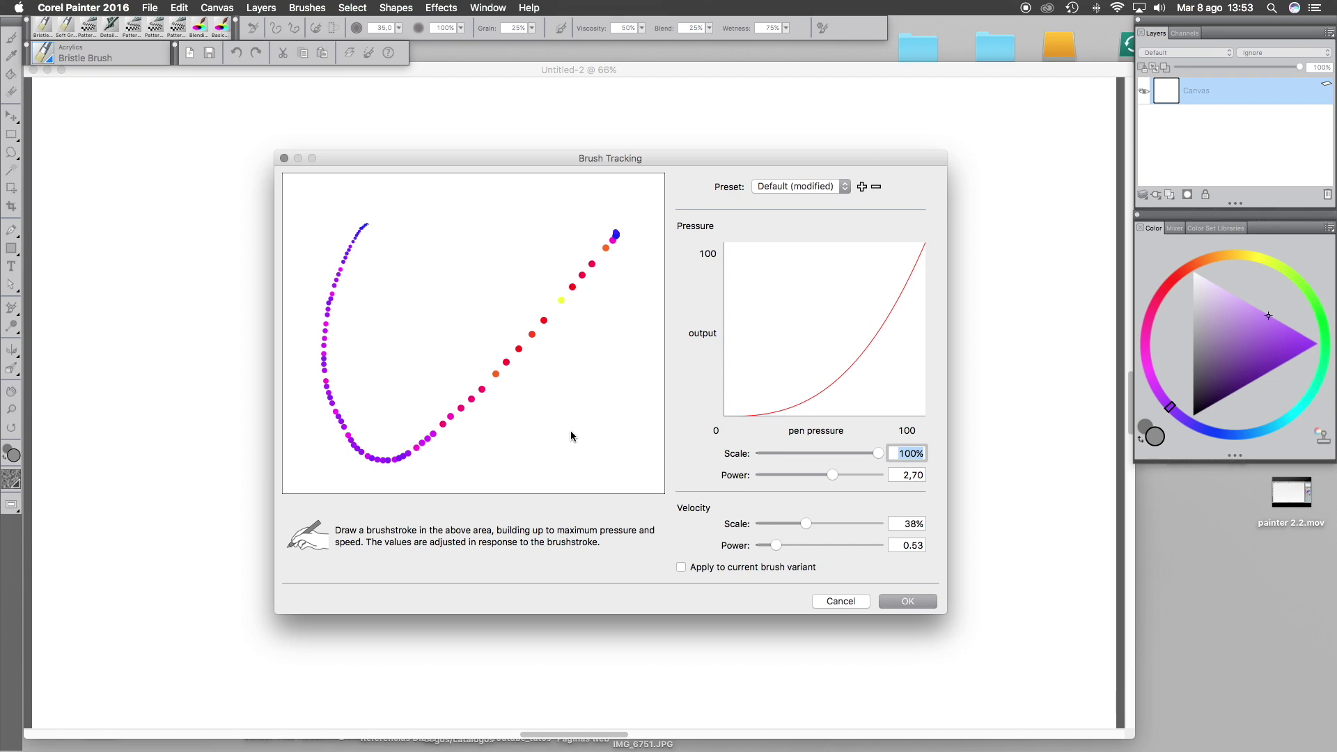
{"action": "left_click", "coordinate": [907, 604]}
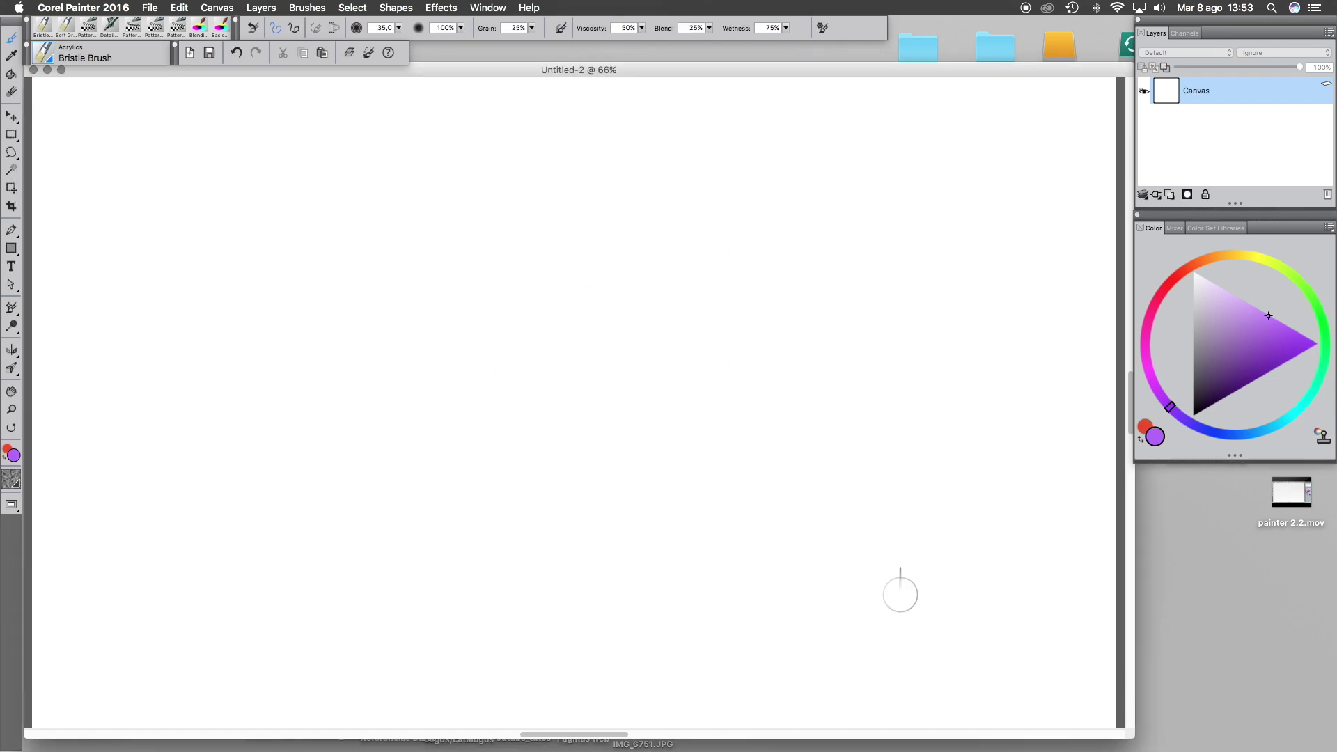
Choose Pressure Modulate from the list of saved brush strokes
{"action": "left_click", "coordinate": [307, 9]}
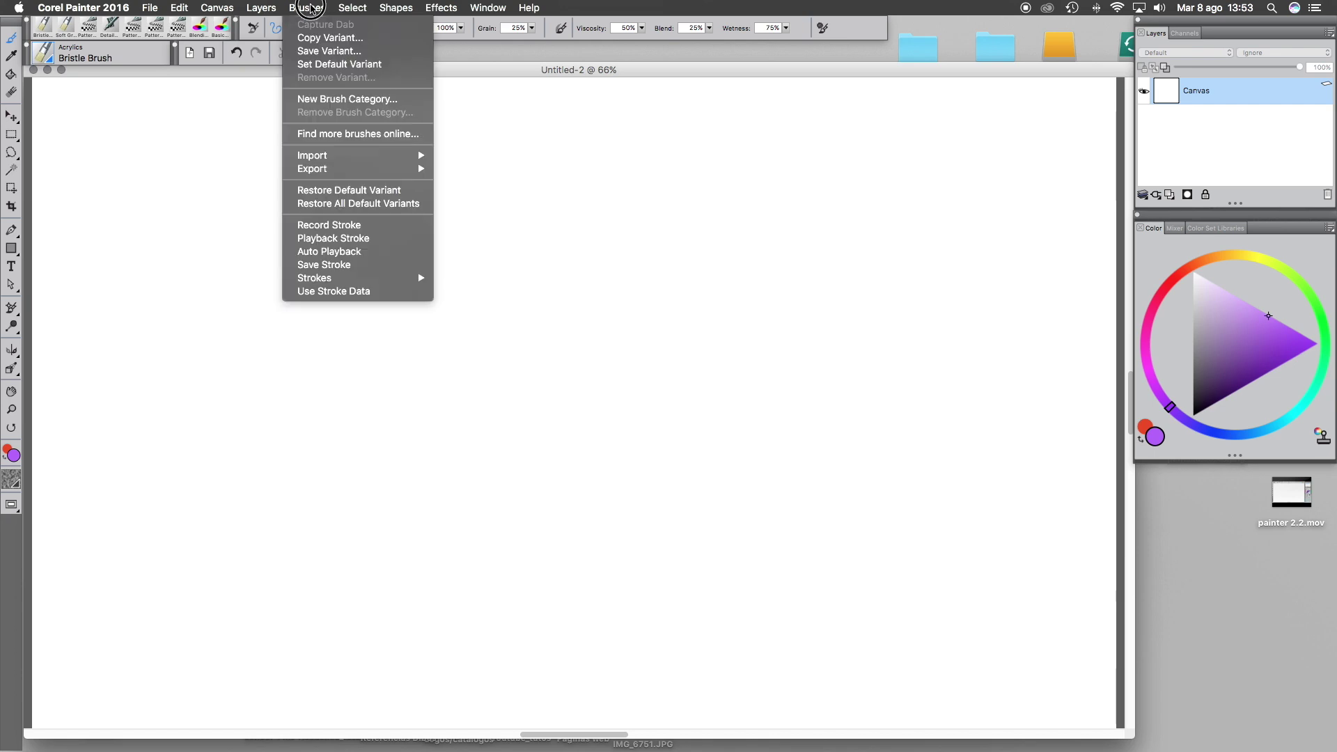
{"action": "mouse_move", "coordinate": [346, 273]}
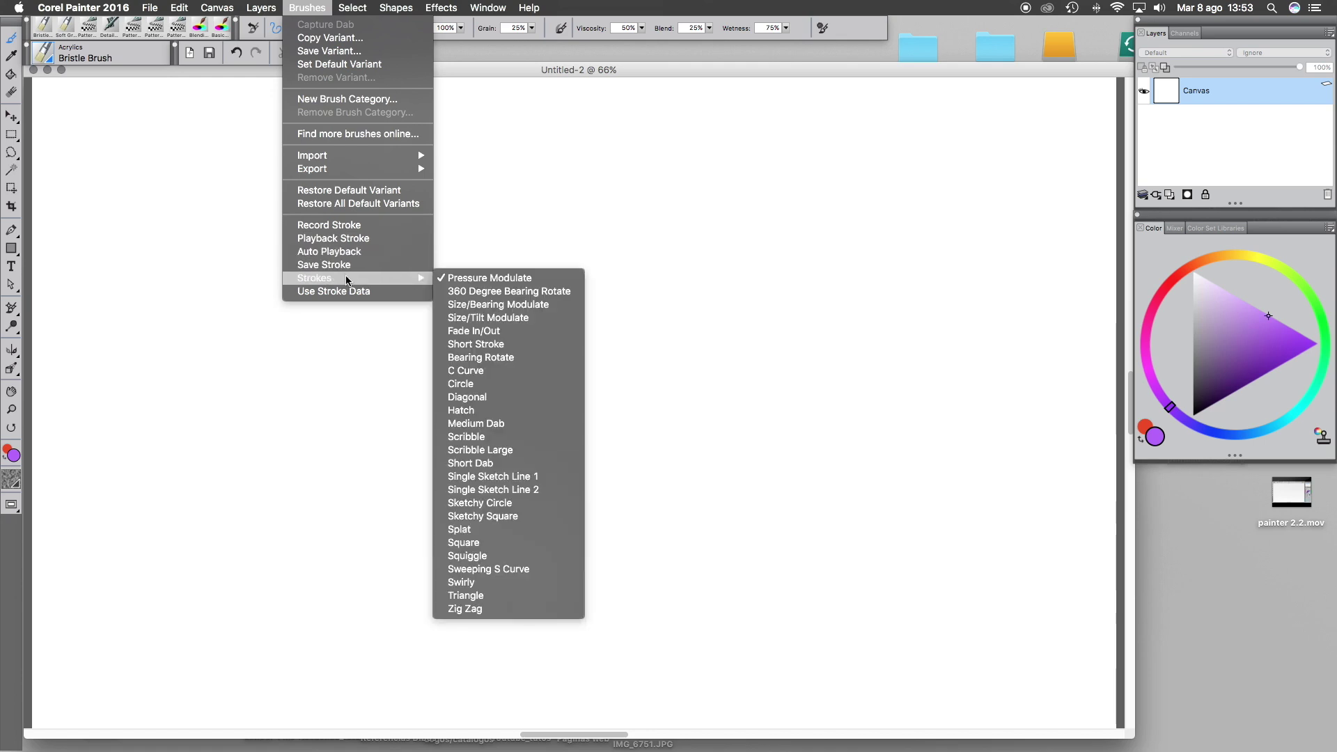
{"action": "left_click", "coordinate": [478, 280]}
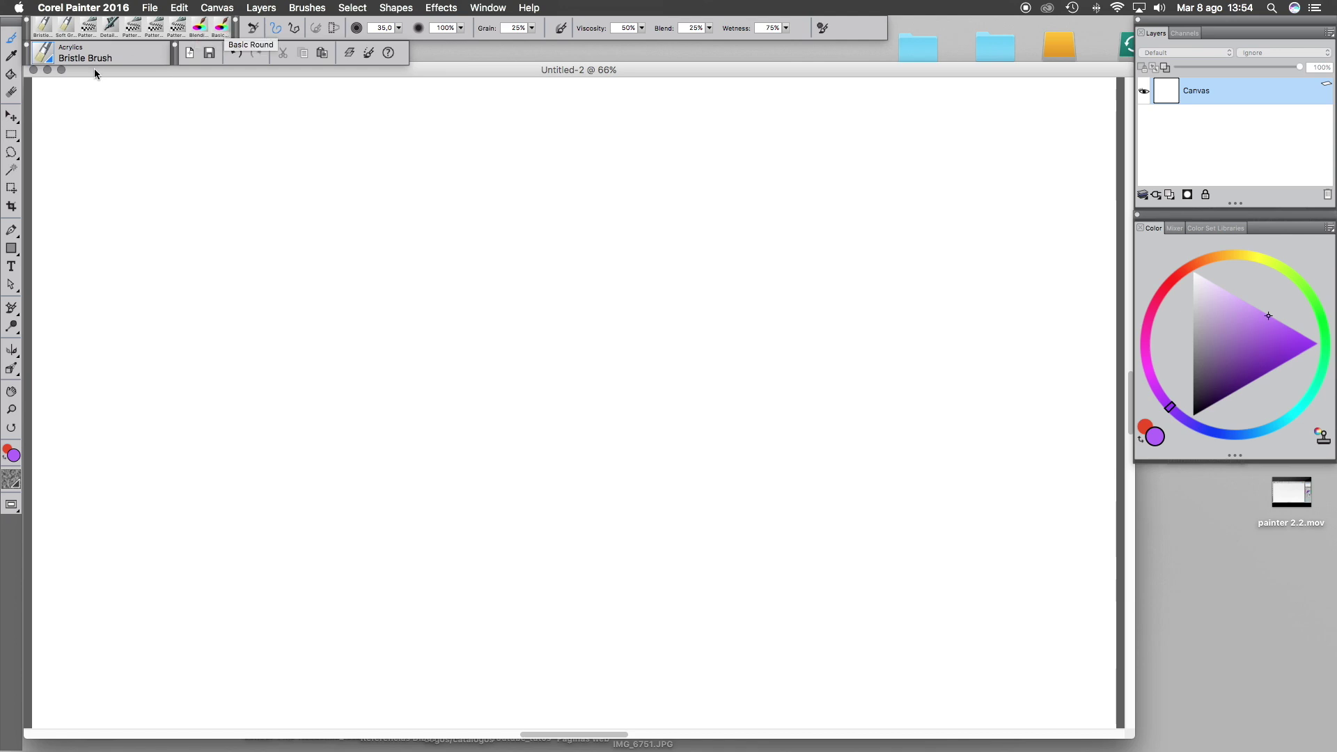
Browse the brush library and choose the Bristle Brush from the Acrylics category
{"action": "left_click", "coordinate": [45, 57]}
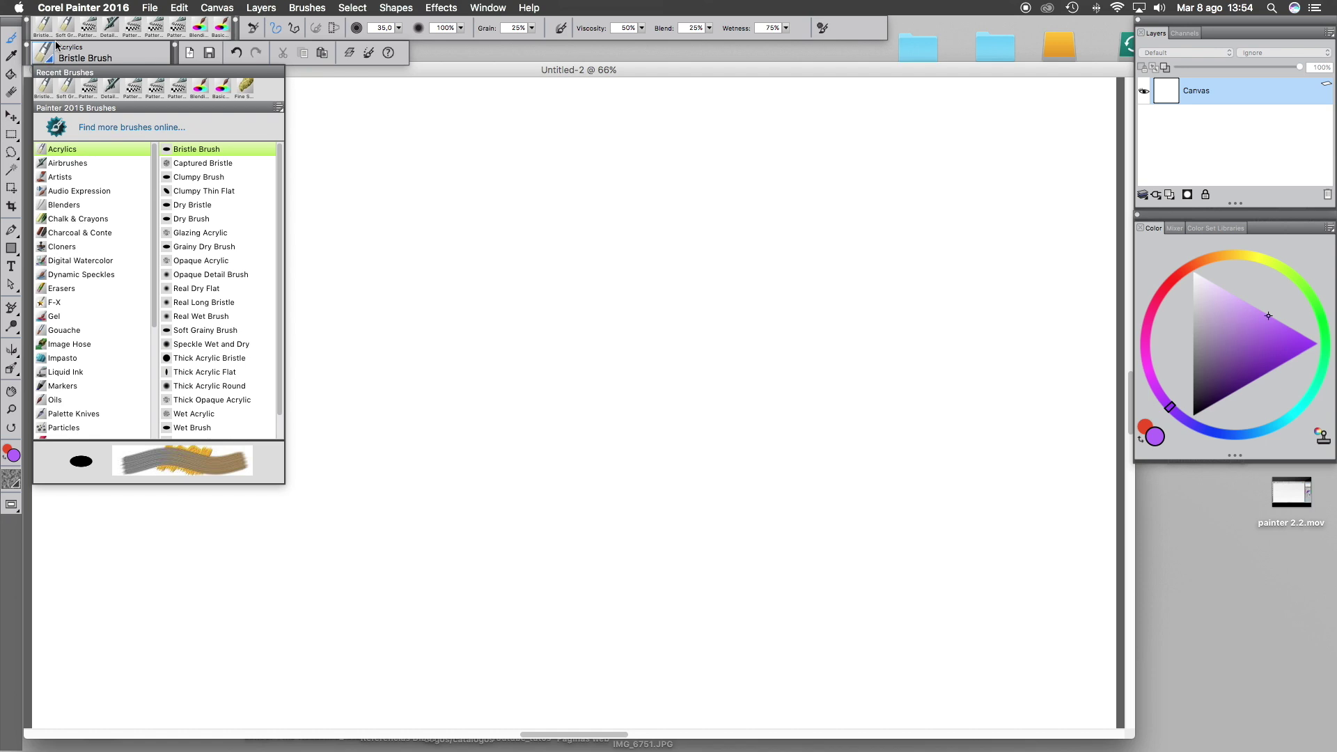
{"action": "mouse_move", "coordinate": [155, 322]}
{"action": "left_mouse_down"}
{"action": "mouse_move", "coordinate": [145, 431]}
{"action": "mouse_move", "coordinate": [155, 279]}
{"action": "left_mouse_up"}
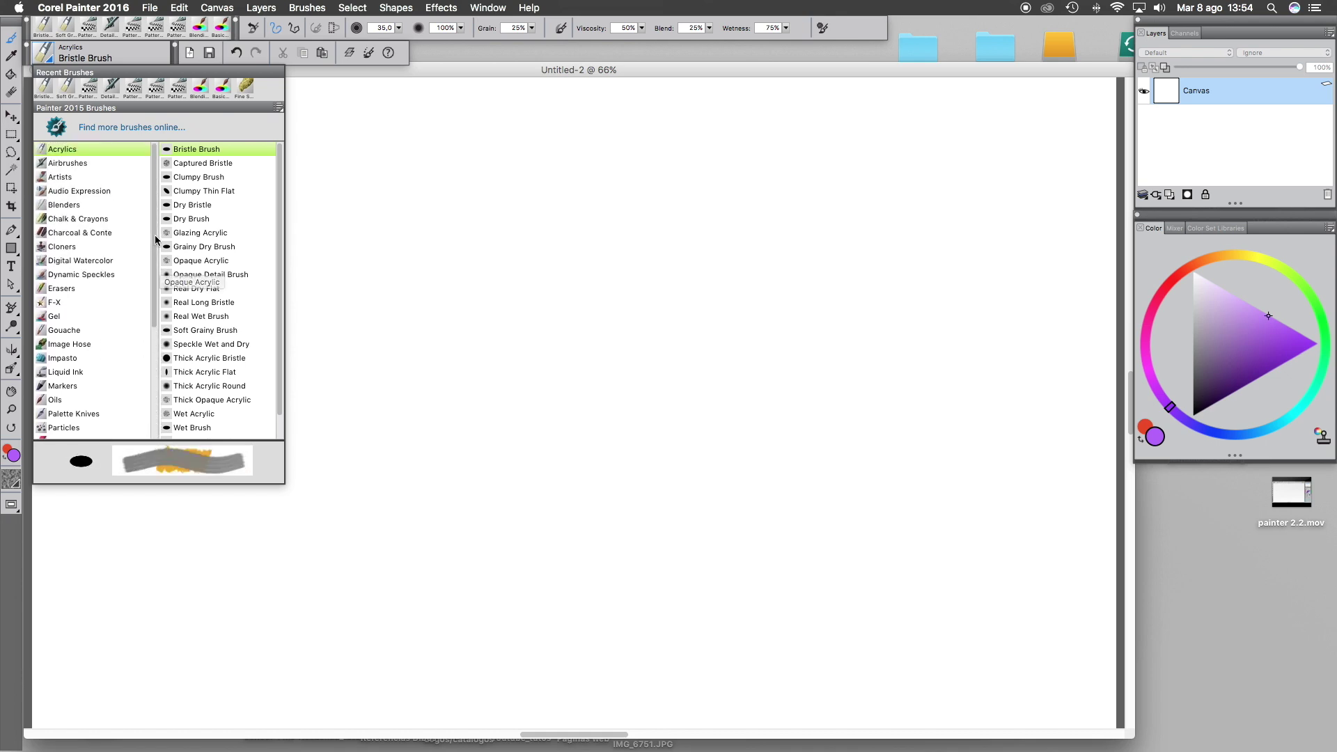
{"action": "left_click", "coordinate": [195, 148]}
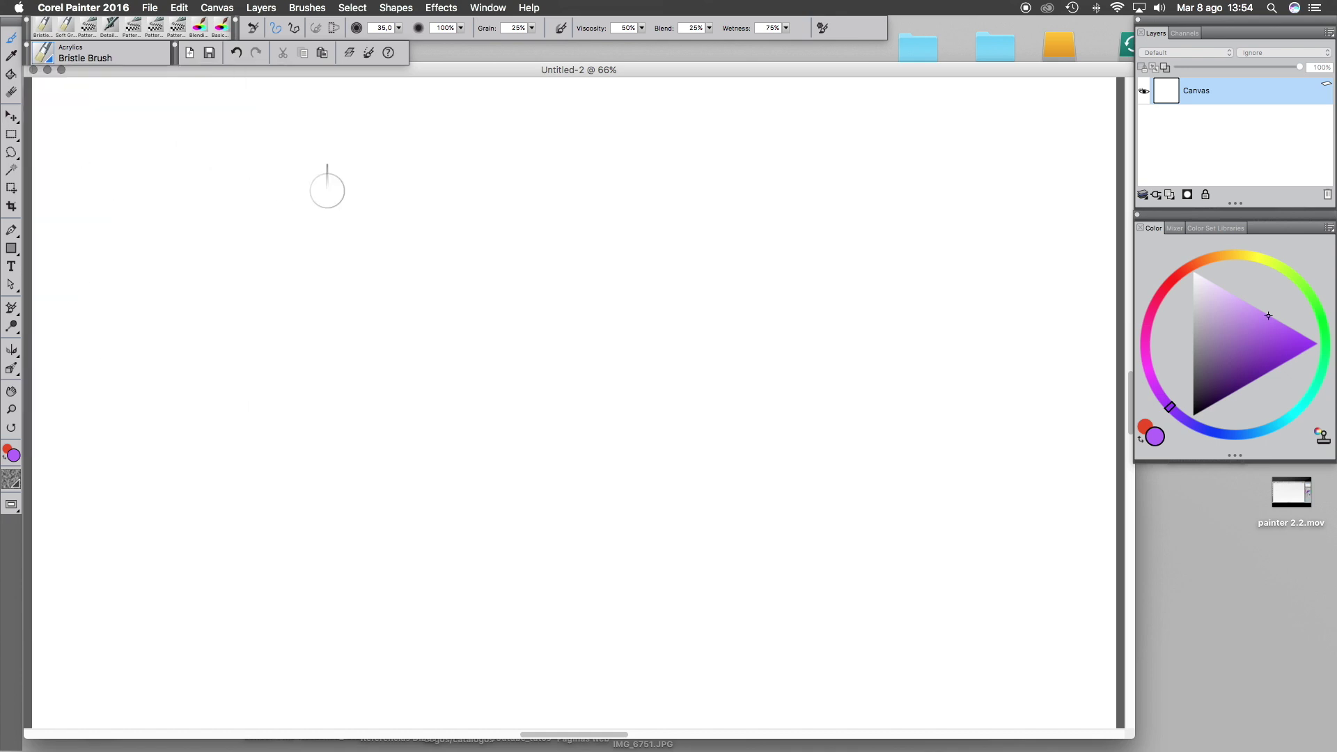
{"action": "left_click", "coordinate": [47, 55]}
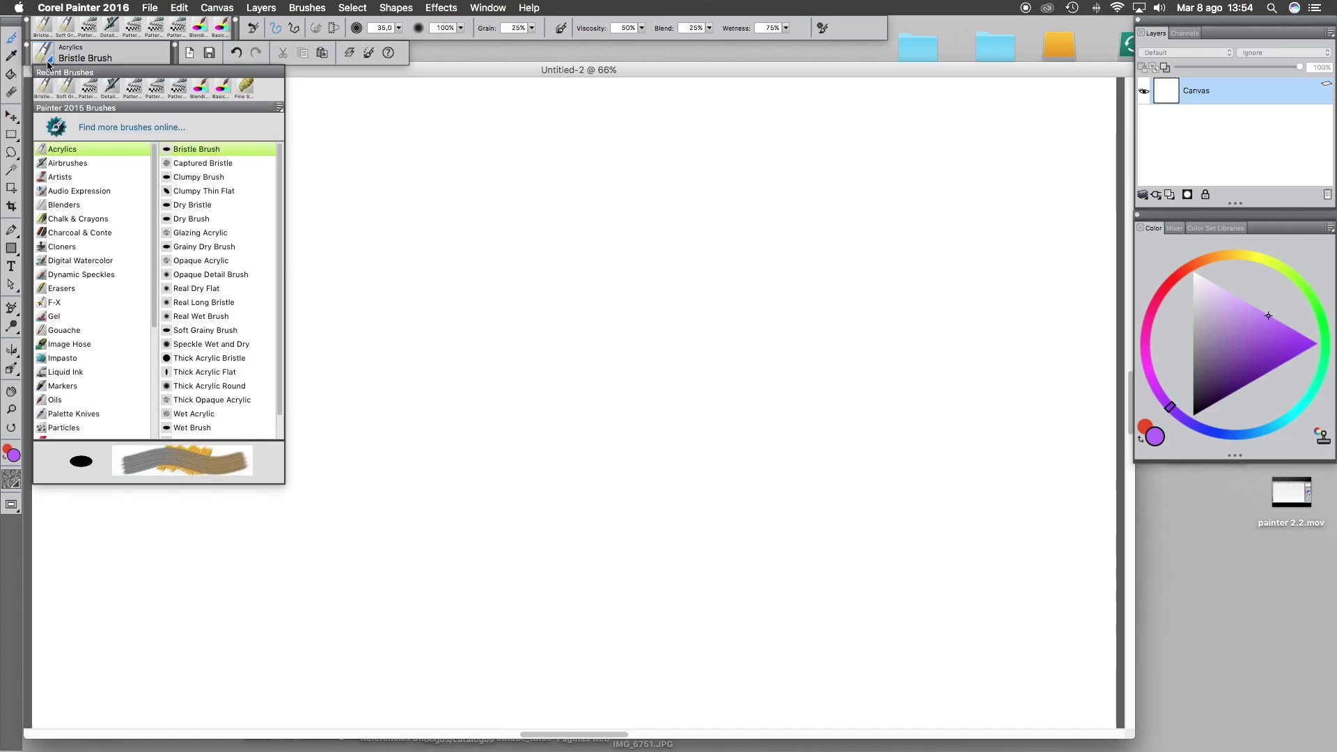
{"action": "left_click", "coordinate": [207, 148]}
Paint four separate diagonal purple strokes on the canvas with the Bristle Brush
{"action": "mouse_move", "coordinate": [540, 235]}
{"action": "left_mouse_down"}
{"action": "mouse_move", "coordinate": [518, 244]}
{"action": "mouse_move", "coordinate": [414, 432]}
{"action": "left_mouse_up"}
{"action": "mouse_move", "coordinate": [711, 217]}
{"action": "left_mouse_down"}
{"action": "mouse_move", "coordinate": [683, 229]}
{"action": "mouse_move", "coordinate": [592, 435]}
{"action": "left_mouse_up"}
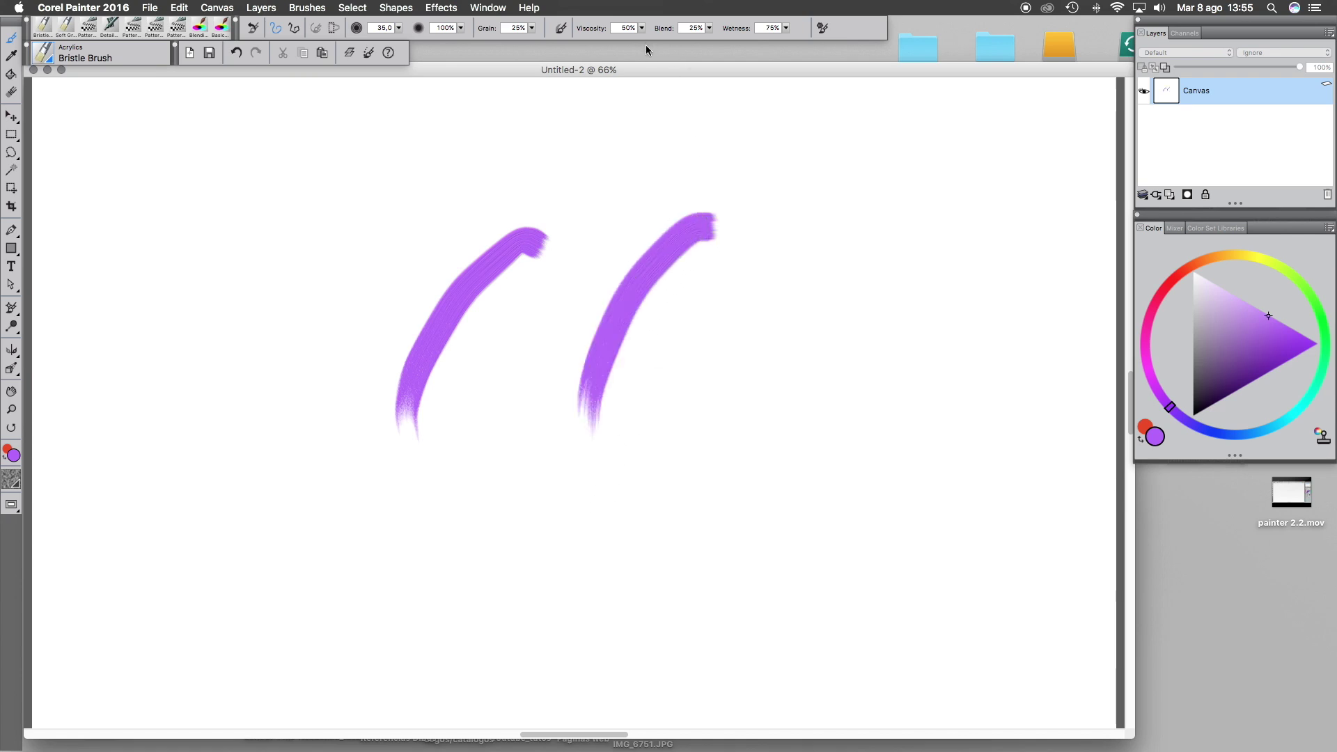
{"action": "mouse_move", "coordinate": [510, 144]}
{"action": "left_mouse_down"}
{"action": "mouse_move", "coordinate": [344, 242]}
{"action": "mouse_move", "coordinate": [275, 328]}
{"action": "left_mouse_up"}
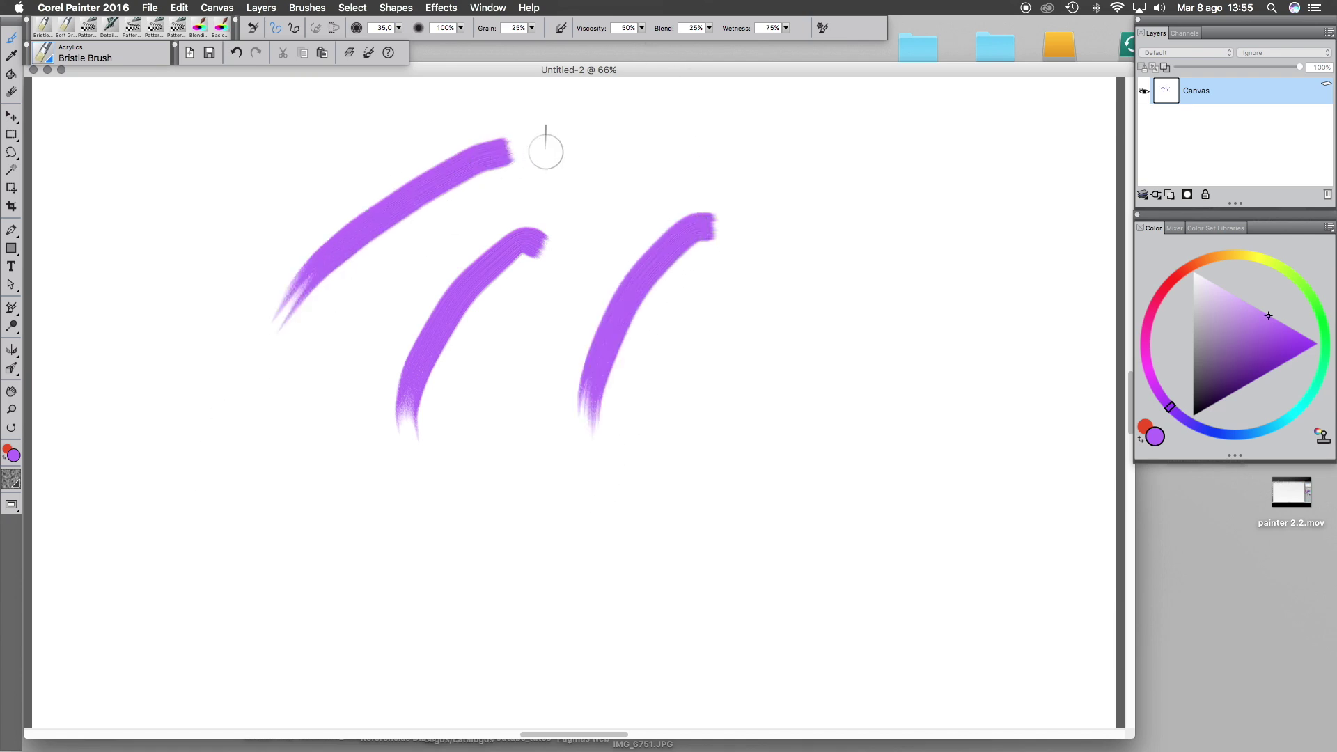
{"action": "left_click_drag", "start_coordinate": [546, 153], "coordinate": [319, 383]}
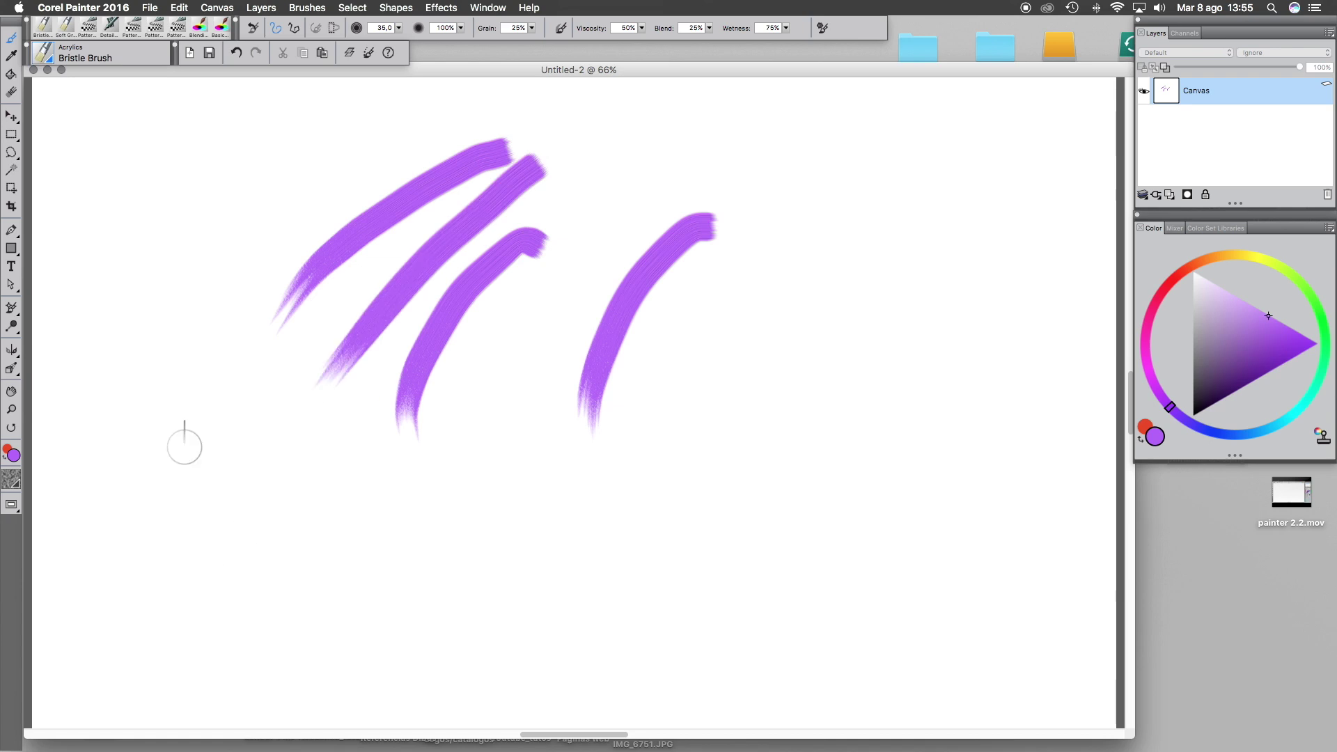
Magnify the strokes to 210.6% and paint a spiral, a long curve crossing the diagonals, and a short patch above them
{"action": "left_click", "coordinate": [11, 412]}
{"action": "mouse_move", "coordinate": [346, 106]}
{"action": "left_mouse_down"}
{"action": "mouse_move", "coordinate": [587, 265]}
{"action": "mouse_move", "coordinate": [688, 307]}
{"action": "left_mouse_up"}
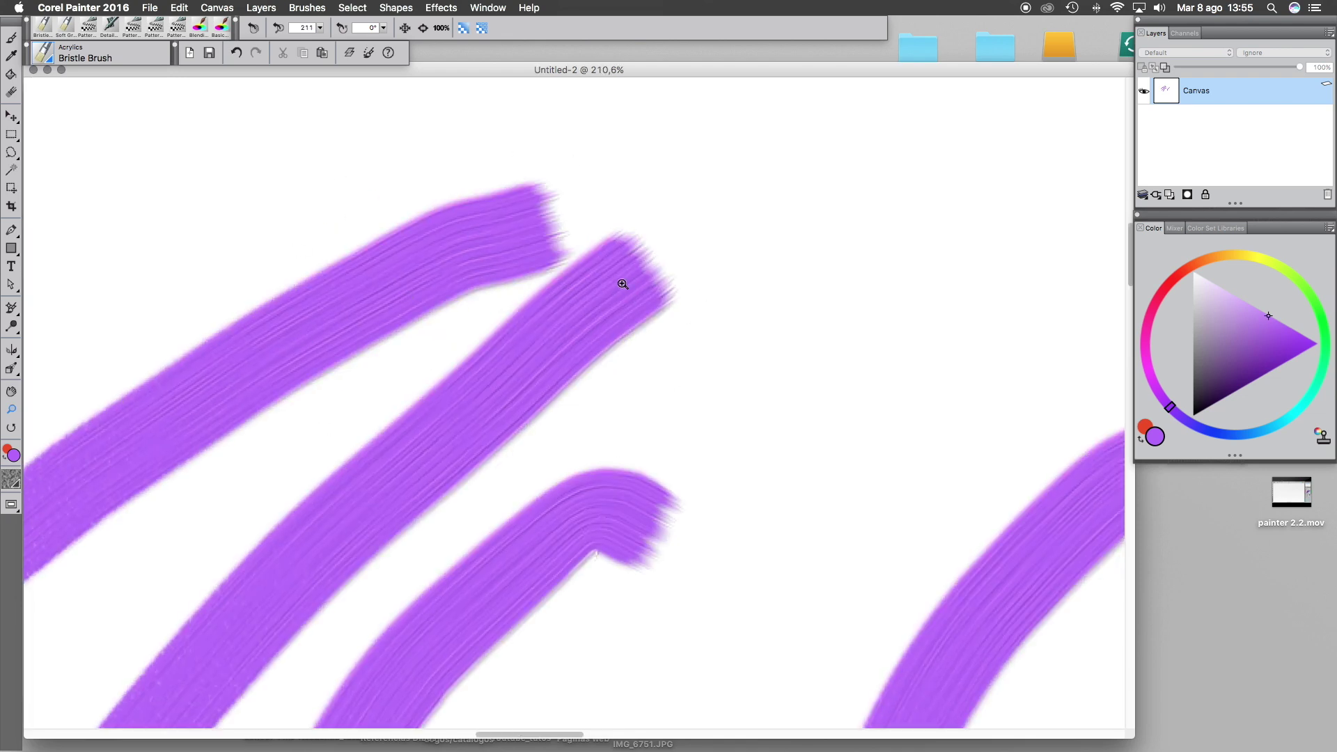
{"action": "left_click", "coordinate": [11, 38]}
{"action": "mouse_move", "coordinate": [783, 284]}
{"action": "left_mouse_down"}
{"action": "mouse_move", "coordinate": [691, 385]}
{"action": "mouse_move", "coordinate": [695, 440]}
{"action": "mouse_move", "coordinate": [771, 438]}
{"action": "mouse_move", "coordinate": [789, 346]}
{"action": "mouse_move", "coordinate": [898, 388]}
{"action": "mouse_move", "coordinate": [815, 516]}
{"action": "mouse_move", "coordinate": [922, 475]}
{"action": "left_mouse_up"}
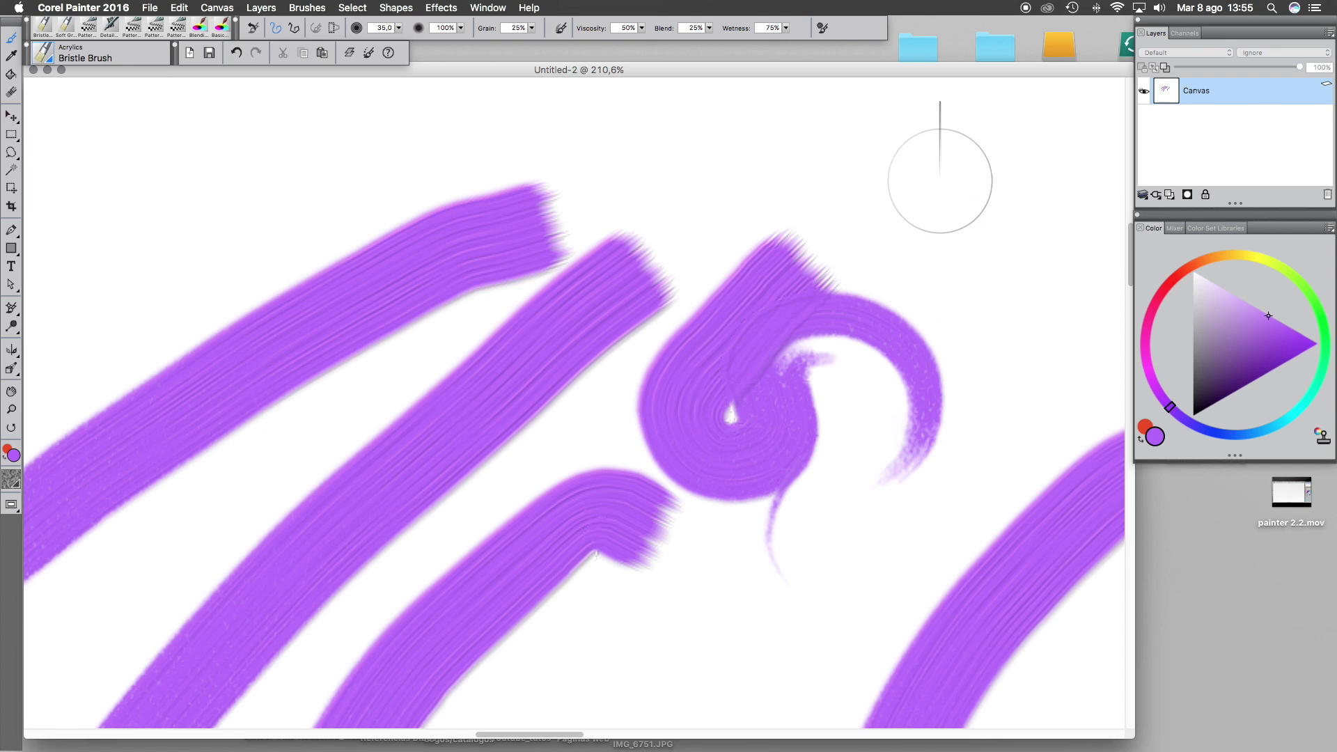
{"action": "mouse_move", "coordinate": [886, 204]}
{"action": "left_mouse_down"}
{"action": "mouse_move", "coordinate": [961, 284]}
{"action": "mouse_move", "coordinate": [943, 421]}
{"action": "mouse_move", "coordinate": [666, 505]}
{"action": "mouse_move", "coordinate": [341, 456]}
{"action": "left_mouse_up"}
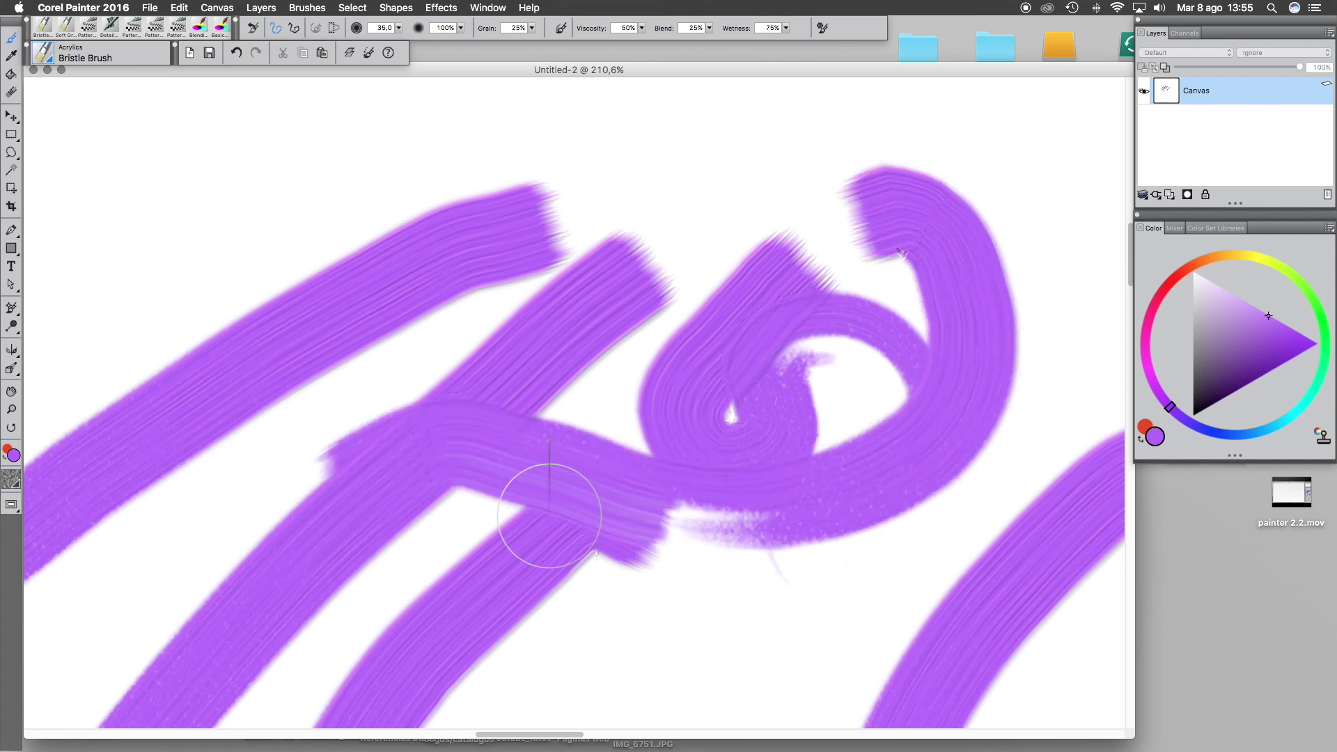
{"action": "left_click_drag", "start_coordinate": [780, 167], "coordinate": [750, 170]}
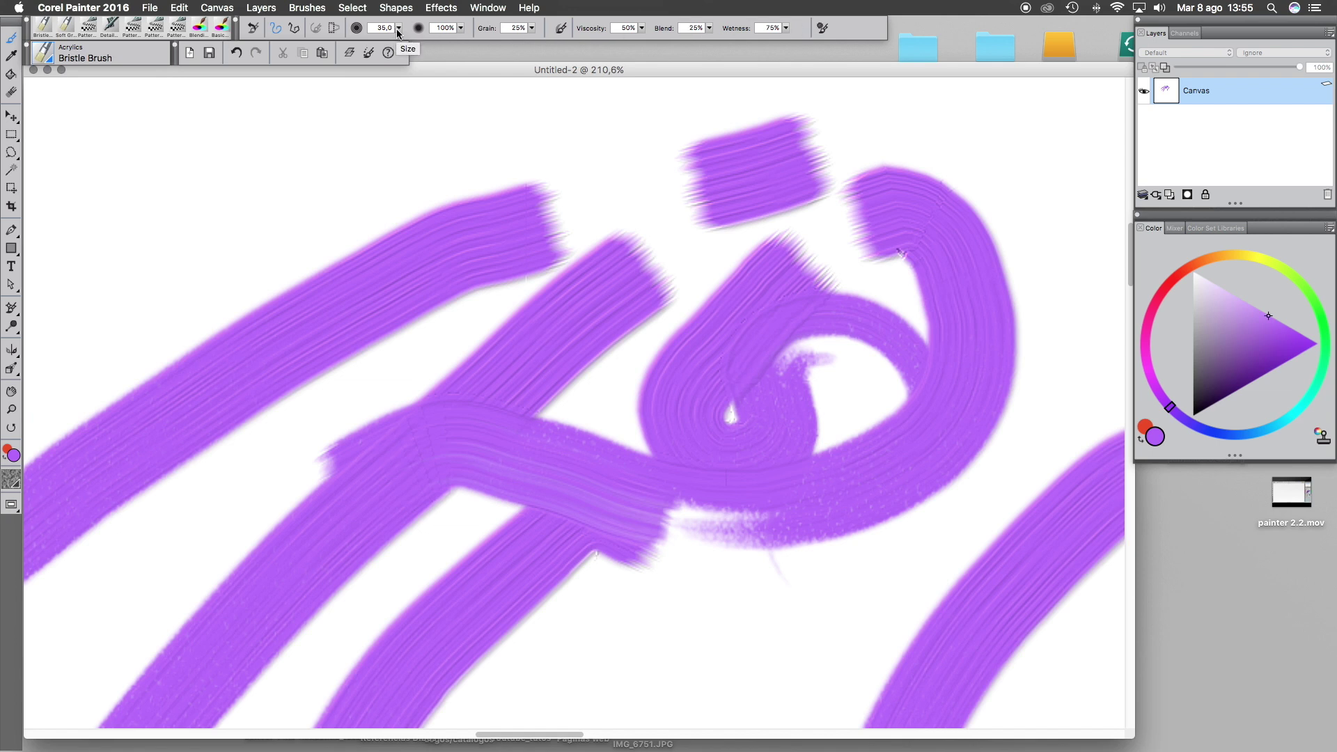
Set the brush size to 31.5 and opacity to 12%, painting translucent strokes over the upper left diagonal
{"action": "mouse_move", "coordinate": [401, 34]}
{"action": "left_mouse_down"}
{"action": "mouse_move", "coordinate": [412, 57]}
{"action": "mouse_move", "coordinate": [515, 38]}
{"action": "left_mouse_up"}
{"action": "left_click_drag", "start_coordinate": [413, 38], "coordinate": [407, 37]}
{"action": "mouse_move", "coordinate": [302, 186]}
{"action": "left_mouse_down"}
{"action": "mouse_move", "coordinate": [198, 223]}
{"action": "mouse_move", "coordinate": [214, 311]}
{"action": "mouse_move", "coordinate": [368, 222]}
{"action": "mouse_move", "coordinate": [320, 207]}
{"action": "mouse_move", "coordinate": [337, 339]}
{"action": "mouse_move", "coordinate": [354, 203]}
{"action": "mouse_move", "coordinate": [393, 246]}
{"action": "mouse_move", "coordinate": [340, 325]}
{"action": "mouse_move", "coordinate": [334, 217]}
{"action": "mouse_move", "coordinate": [381, 239]}
{"action": "mouse_move", "coordinate": [332, 329]}
{"action": "mouse_move", "coordinate": [327, 240]}
{"action": "mouse_move", "coordinate": [377, 207]}
{"action": "mouse_move", "coordinate": [334, 332]}
{"action": "left_mouse_up"}
{"action": "mouse_move", "coordinate": [411, 40]}
{"action": "left_mouse_down"}
{"action": "mouse_move", "coordinate": [433, 37]}
{"action": "mouse_move", "coordinate": [403, 39]}
{"action": "left_mouse_up"}
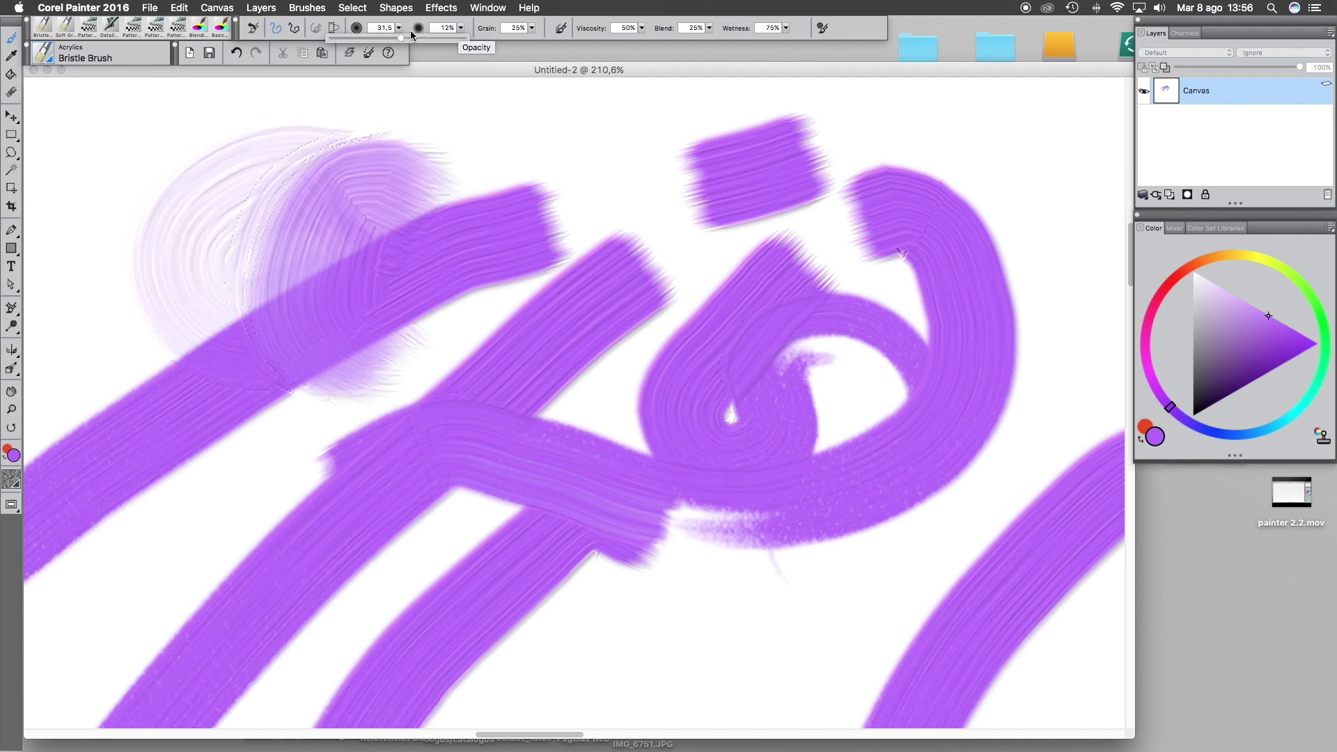
Set the brush opacity to 31% and paint broad curved strokes over the translucent area and upper left diagonal
{"action": "left_click", "coordinate": [460, 28]}
{"action": "left_click_drag", "start_coordinate": [412, 39], "coordinate": [438, 40]}
{"action": "mouse_move", "coordinate": [476, 212]}
{"action": "left_mouse_down"}
{"action": "mouse_move", "coordinate": [508, 194]}
{"action": "mouse_move", "coordinate": [450, 173]}
{"action": "mouse_move", "coordinate": [463, 209]}
{"action": "mouse_move", "coordinate": [585, 160]}
{"action": "left_mouse_up"}
{"action": "mouse_move", "coordinate": [310, 285]}
{"action": "left_mouse_down"}
{"action": "mouse_move", "coordinate": [539, 204]}
{"action": "mouse_move", "coordinate": [360, 255]}
{"action": "mouse_move", "coordinate": [551, 222]}
{"action": "mouse_move", "coordinate": [455, 176]}
{"action": "mouse_move", "coordinate": [520, 246]}
{"action": "mouse_move", "coordinate": [509, 179]}
{"action": "mouse_move", "coordinate": [448, 269]}
{"action": "mouse_move", "coordinate": [573, 179]}
{"action": "left_mouse_up"}
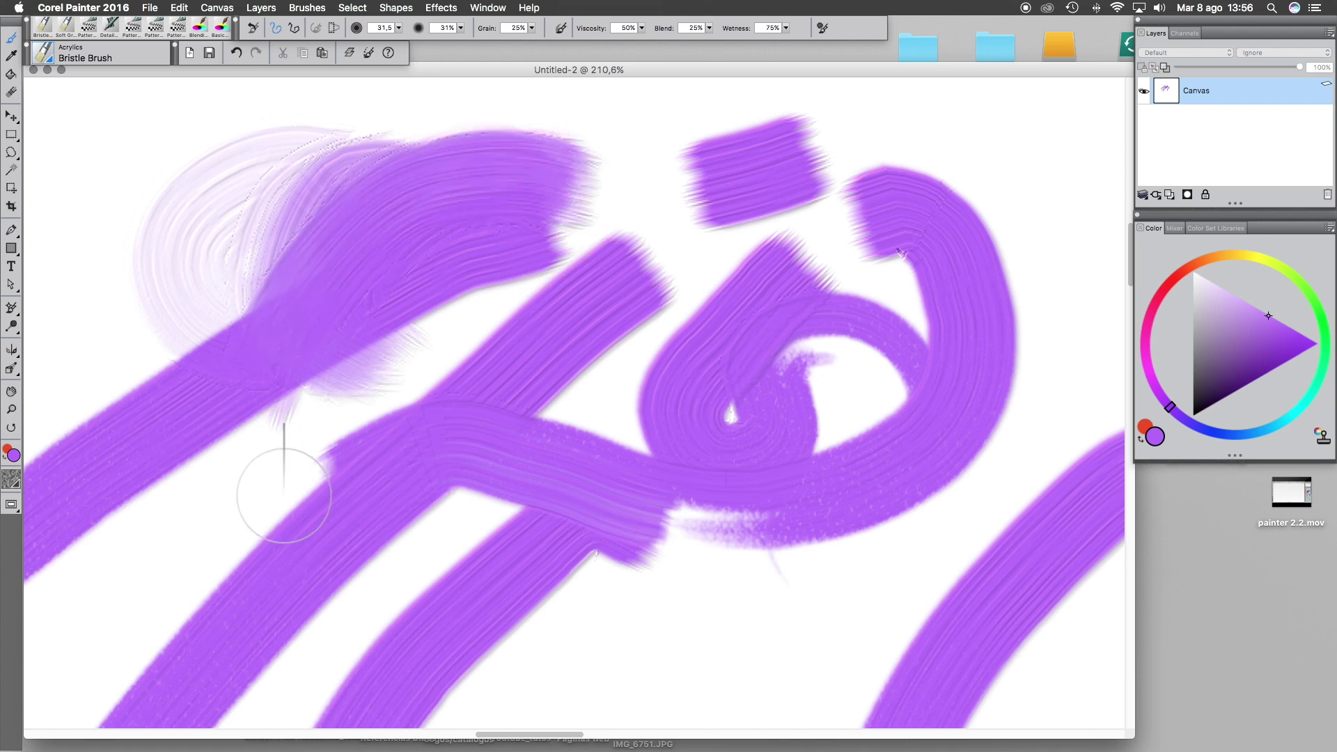
Set the brush opacity to 49% and the grain to 100%, and paint broad diagonal strokes down across the middle of the purple strokes
{"action": "left_click_drag", "start_coordinate": [460, 34], "coordinate": [514, 38]}
{"action": "mouse_move", "coordinate": [697, 174]}
{"action": "left_mouse_down"}
{"action": "mouse_move", "coordinate": [657, 239]}
{"action": "mouse_move", "coordinate": [671, 244]}
{"action": "mouse_move", "coordinate": [508, 244]}
{"action": "mouse_move", "coordinate": [341, 376]}
{"action": "mouse_move", "coordinate": [418, 412]}
{"action": "mouse_move", "coordinate": [397, 529]}
{"action": "left_mouse_up"}
{"action": "mouse_move", "coordinate": [782, 244]}
{"action": "left_mouse_down"}
{"action": "mouse_move", "coordinate": [637, 420]}
{"action": "mouse_move", "coordinate": [635, 478]}
{"action": "mouse_move", "coordinate": [540, 613]}
{"action": "left_mouse_up"}
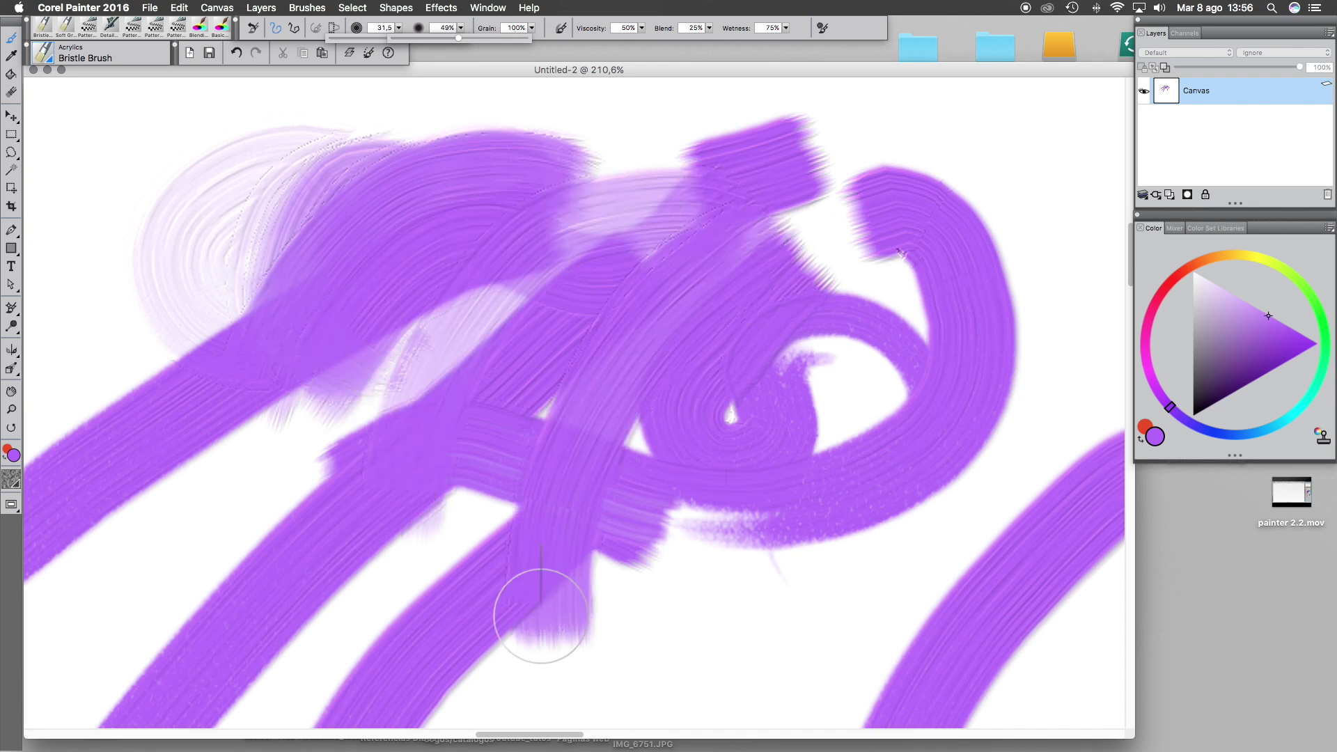
{"action": "left_click_drag", "start_coordinate": [719, 265], "coordinate": [625, 465]}
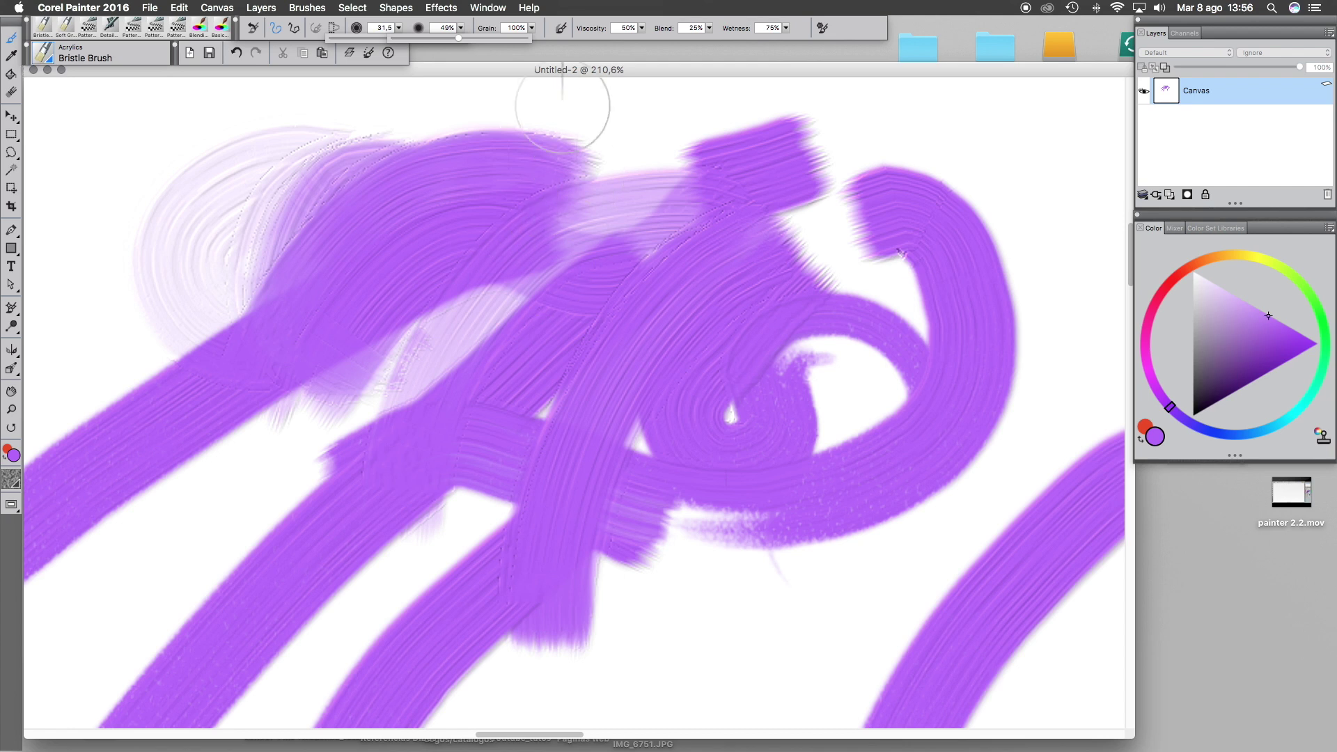
Set the grain to 30% and the viscosity to 100%, and paint a long purple stroke from above the curve through the short patch
{"action": "left_click_drag", "start_coordinate": [534, 31], "coordinate": [581, 38]}
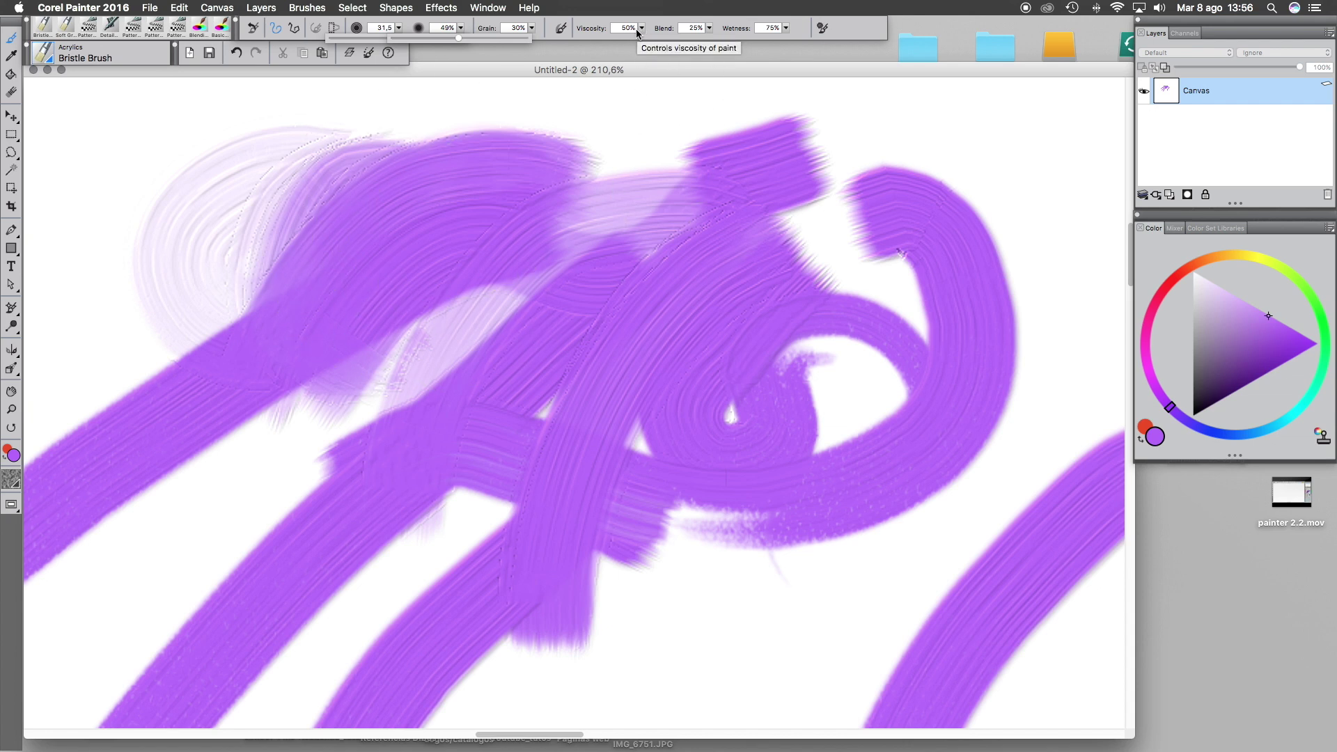
{"action": "left_click_drag", "start_coordinate": [638, 29], "coordinate": [706, 38]}
{"action": "mouse_move", "coordinate": [961, 128]}
{"action": "left_mouse_down"}
{"action": "mouse_move", "coordinate": [747, 160]}
{"action": "mouse_move", "coordinate": [404, 324]}
{"action": "left_mouse_up"}
Switch the colour to light green and paint several broad curved strokes over the purple strokes
{"action": "left_click", "coordinate": [1319, 312]}
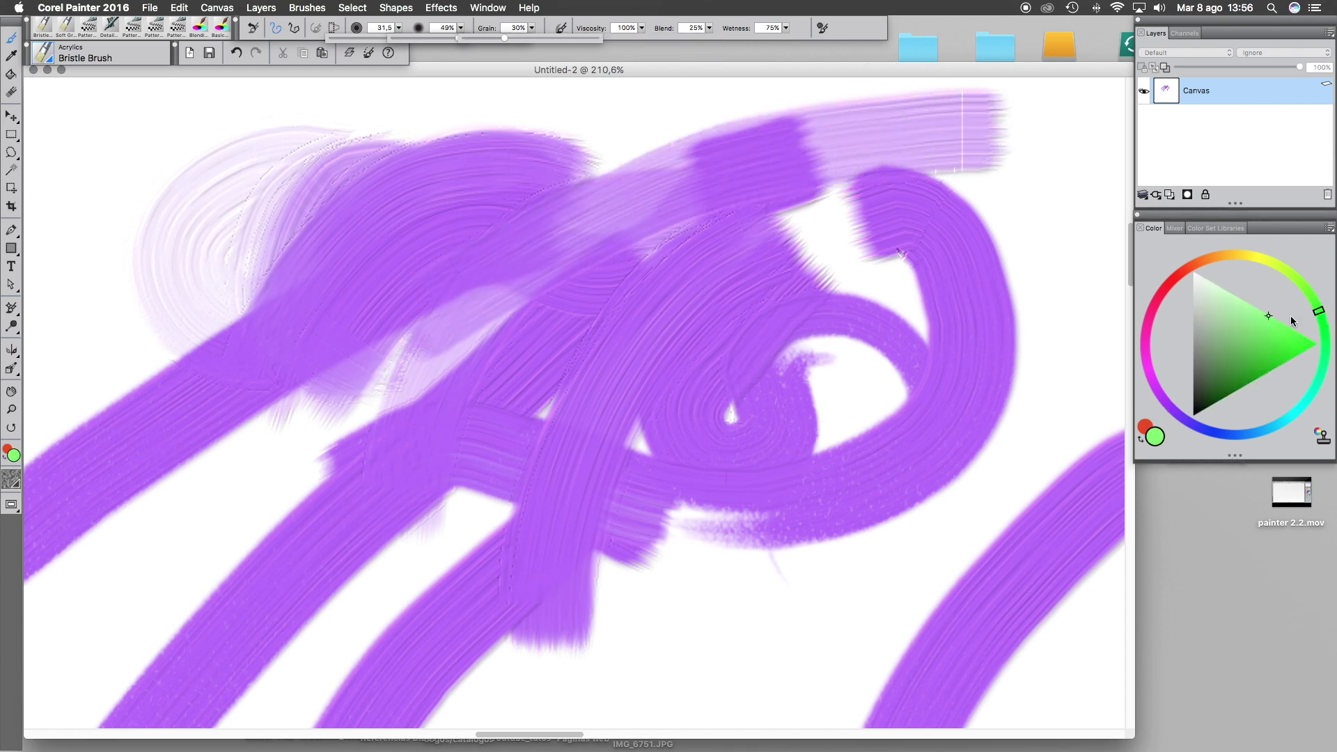
{"action": "mouse_move", "coordinate": [667, 170]}
{"action": "left_mouse_down"}
{"action": "mouse_move", "coordinate": [684, 221]}
{"action": "mouse_move", "coordinate": [433, 418]}
{"action": "left_mouse_up"}
{"action": "mouse_move", "coordinate": [668, 200]}
{"action": "left_mouse_down"}
{"action": "mouse_move", "coordinate": [310, 420]}
{"action": "mouse_move", "coordinate": [363, 225]}
{"action": "mouse_move", "coordinate": [353, 582]}
{"action": "left_mouse_up"}
{"action": "mouse_move", "coordinate": [860, 582]}
{"action": "left_mouse_down"}
{"action": "mouse_move", "coordinate": [771, 592]}
{"action": "mouse_move", "coordinate": [633, 639]}
{"action": "mouse_move", "coordinate": [794, 609]}
{"action": "mouse_move", "coordinate": [782, 344]}
{"action": "mouse_move", "coordinate": [597, 540]}
{"action": "mouse_move", "coordinate": [875, 393]}
{"action": "mouse_move", "coordinate": [722, 374]}
{"action": "mouse_move", "coordinate": [597, 537]}
{"action": "mouse_move", "coordinate": [624, 433]}
{"action": "mouse_move", "coordinate": [658, 612]}
{"action": "mouse_move", "coordinate": [829, 592]}
{"action": "left_mouse_up"}
{"action": "mouse_move", "coordinate": [731, 254]}
{"action": "left_mouse_down"}
{"action": "mouse_move", "coordinate": [653, 216]}
{"action": "mouse_move", "coordinate": [680, 165]}
{"action": "mouse_move", "coordinate": [537, 276]}
{"action": "mouse_move", "coordinate": [711, 177]}
{"action": "mouse_move", "coordinate": [516, 269]}
{"action": "mouse_move", "coordinate": [707, 161]}
{"action": "mouse_move", "coordinate": [480, 276]}
{"action": "mouse_move", "coordinate": [714, 170]}
{"action": "mouse_move", "coordinate": [345, 263]}
{"action": "mouse_move", "coordinate": [721, 157]}
{"action": "mouse_move", "coordinate": [438, 284]}
{"action": "mouse_move", "coordinate": [692, 164]}
{"action": "mouse_move", "coordinate": [675, 209]}
{"action": "mouse_move", "coordinate": [474, 284]}
{"action": "mouse_move", "coordinate": [209, 267]}
{"action": "left_mouse_up"}
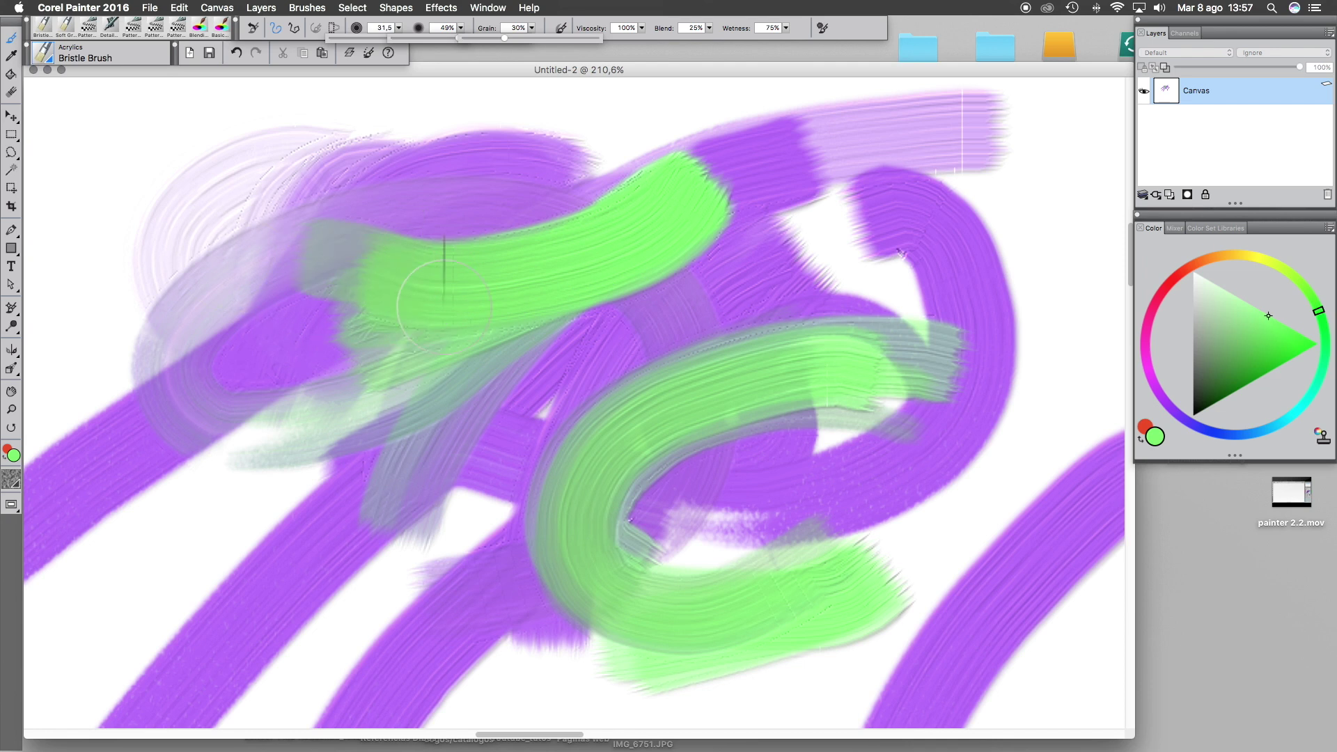
{"action": "mouse_move", "coordinate": [696, 167]}
{"action": "left_mouse_down"}
{"action": "mouse_move", "coordinate": [666, 358]}
{"action": "mouse_move", "coordinate": [679, 418]}
{"action": "mouse_move", "coordinate": [669, 488]}
{"action": "mouse_move", "coordinate": [707, 222]}
{"action": "mouse_move", "coordinate": [636, 532]}
{"action": "left_mouse_up"}
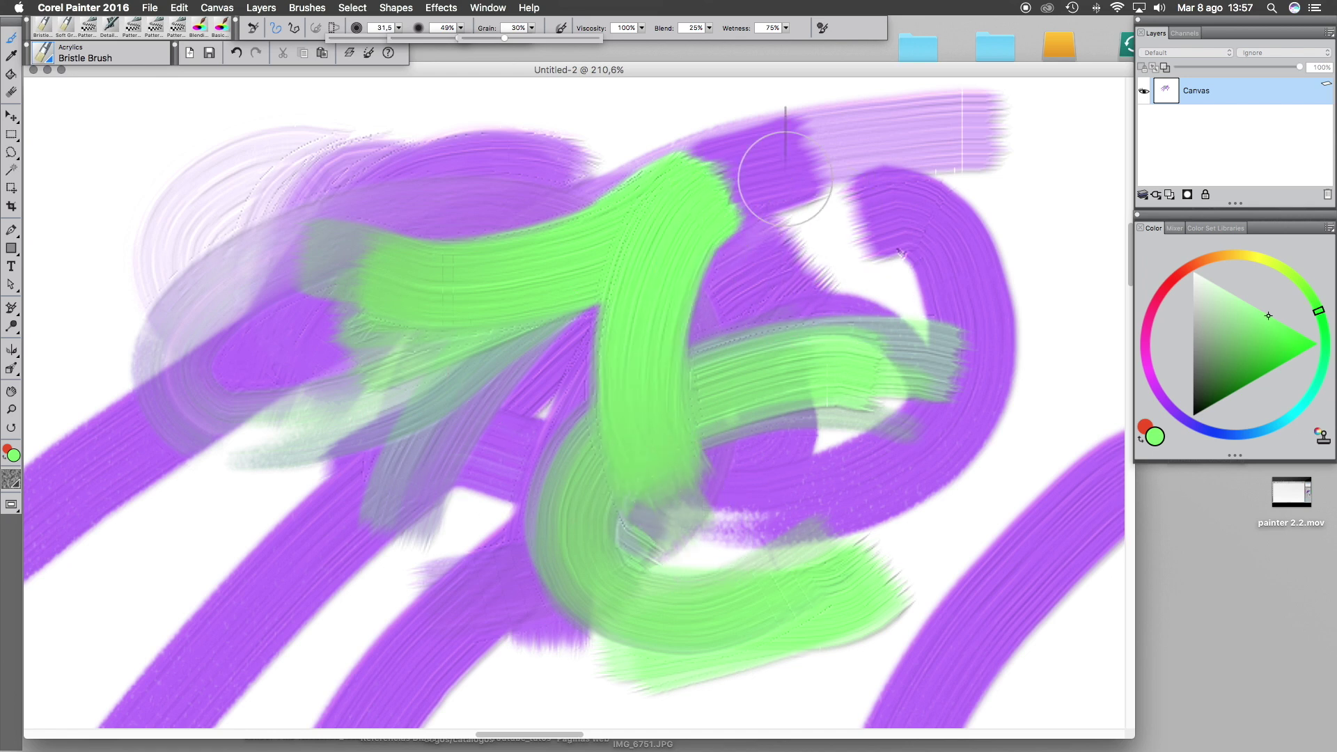
Set the viscosity to 0% and paint one long continuous looping green stroke across the whole painted area
{"action": "left_click_drag", "start_coordinate": [642, 28], "coordinate": [573, 39]}
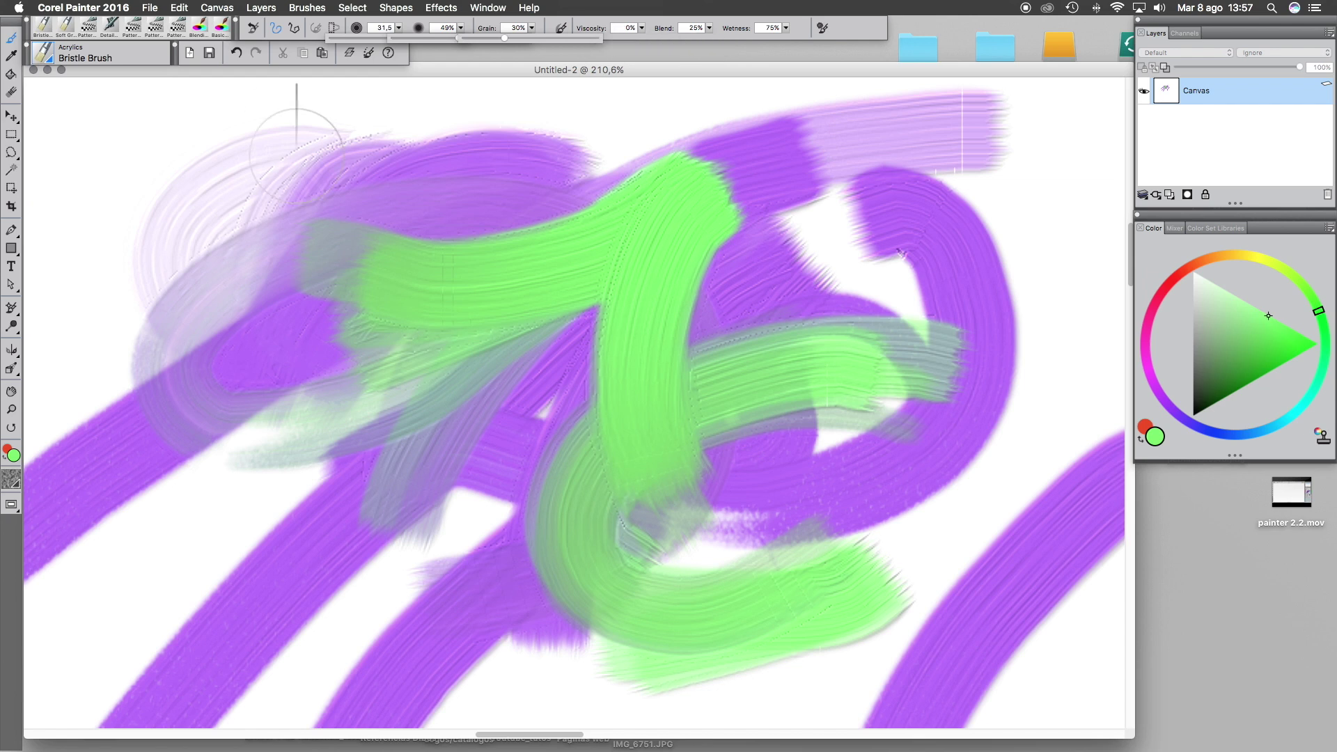
{"action": "mouse_move", "coordinate": [194, 135]}
{"action": "left_mouse_down"}
{"action": "mouse_move", "coordinate": [179, 290]}
{"action": "mouse_move", "coordinate": [264, 217]}
{"action": "mouse_move", "coordinate": [529, 325]}
{"action": "mouse_move", "coordinate": [817, 576]}
{"action": "mouse_move", "coordinate": [367, 640]}
{"action": "mouse_move", "coordinate": [499, 290]}
{"action": "mouse_move", "coordinate": [420, 442]}
{"action": "mouse_move", "coordinate": [570, 348]}
{"action": "left_mouse_up"}
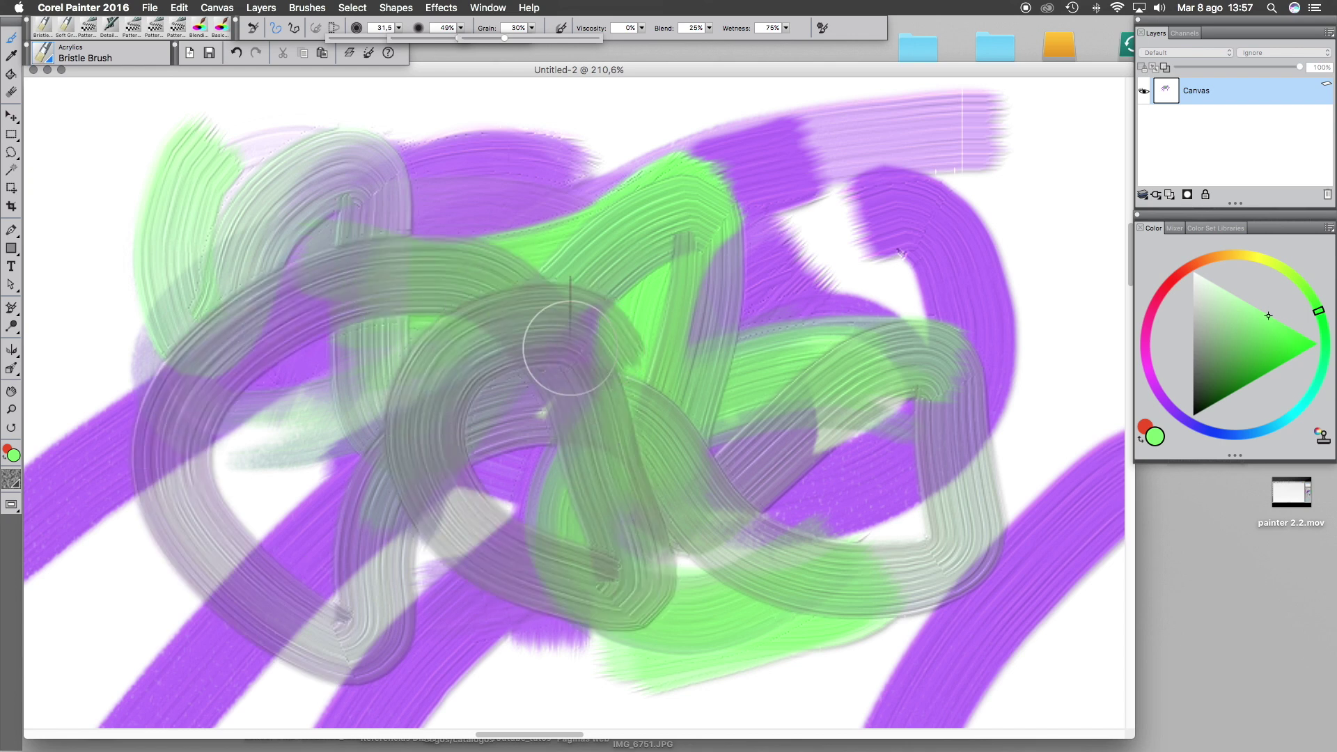
Set the viscosity to 100% and paint four short green diagonal strokes on the blank area right of the purple strokes
{"action": "scroll", "coordinate": [569, 349], "scroll_direction": "down", "scroll_amount": 10}
{"action": "scroll", "coordinate": [569, 349], "scroll_direction": "up", "scroll_amount": 4}
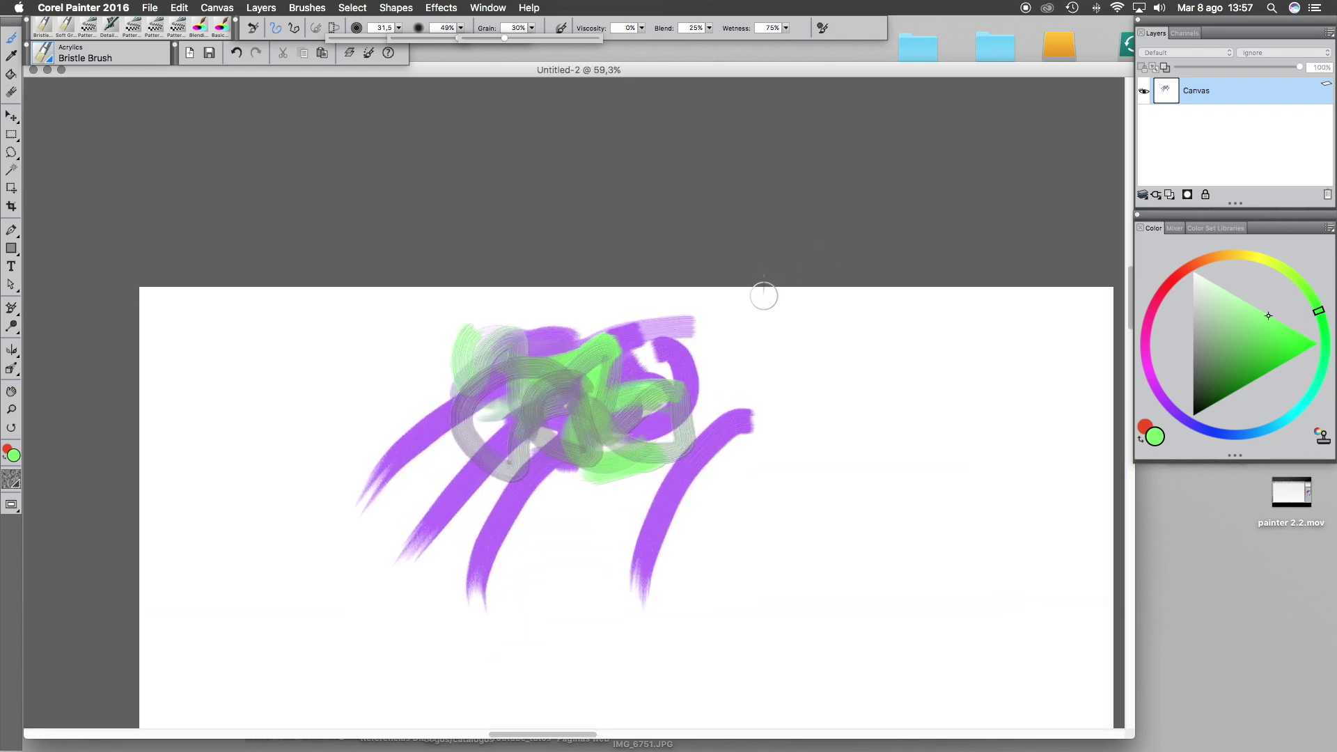
{"action": "left_click_drag", "start_coordinate": [803, 365], "coordinate": [720, 200]}
{"action": "left_click_drag", "start_coordinate": [641, 27], "coordinate": [860, 64]}
{"action": "left_click_drag", "start_coordinate": [751, 304], "coordinate": [677, 385]}
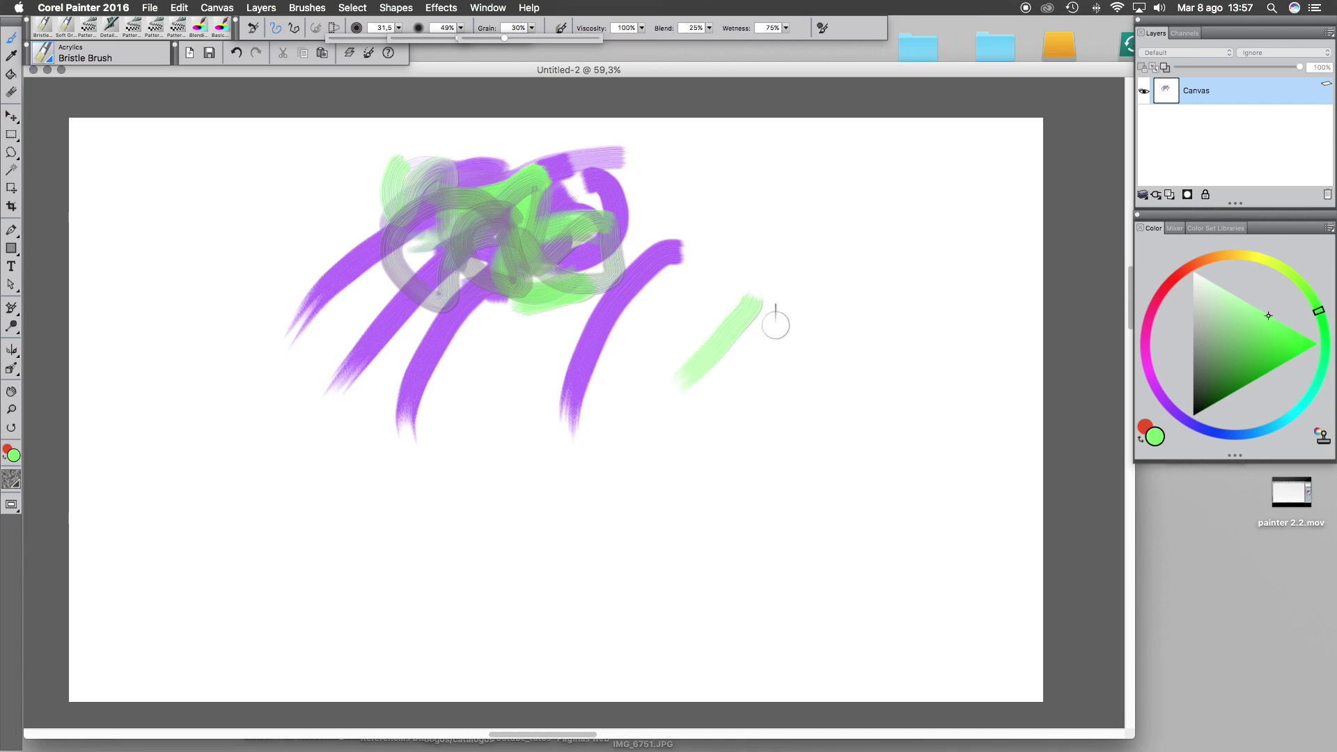
{"action": "left_click_drag", "start_coordinate": [808, 299], "coordinate": [728, 384]}
{"action": "left_click_drag", "start_coordinate": [833, 332], "coordinate": [746, 412]}
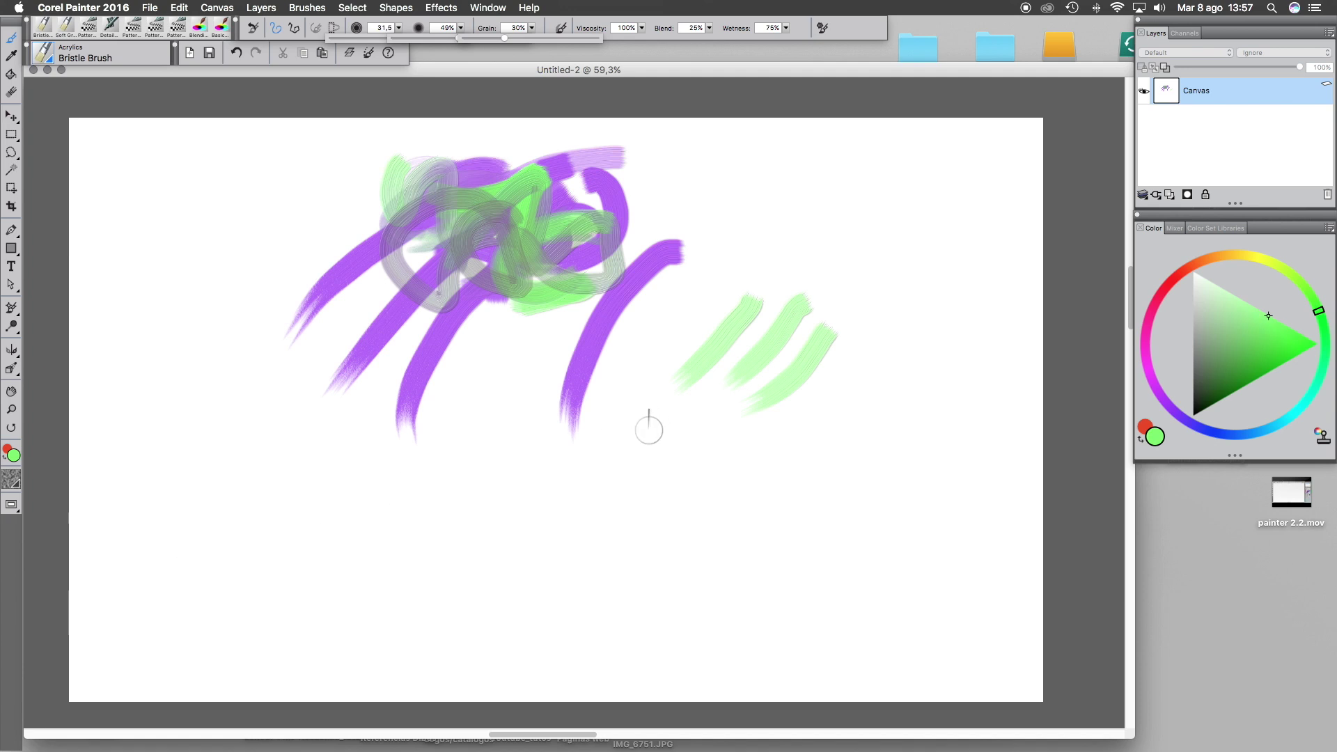
{"action": "left_click_drag", "start_coordinate": [736, 286], "coordinate": [679, 326]}
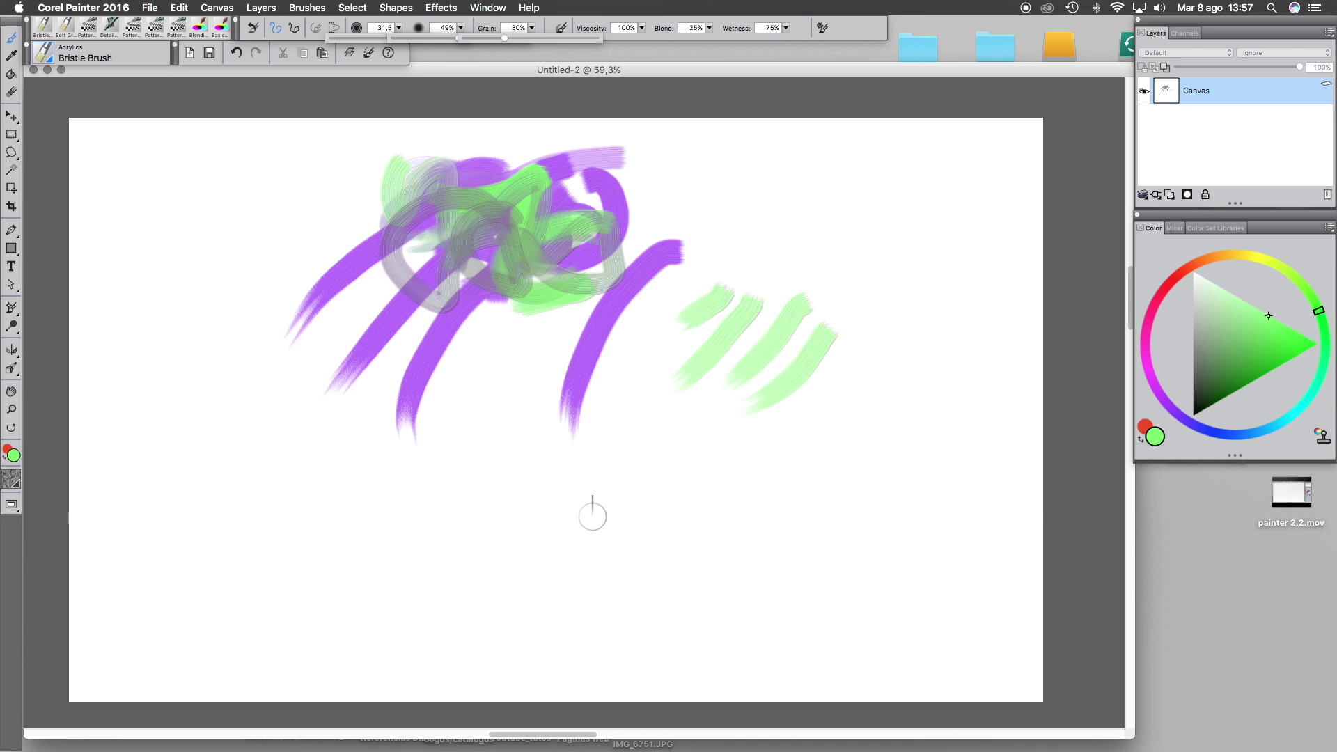
Set the viscosity to 45% and paint a long vertical green stroke right of the short green strokes
{"action": "mouse_move", "coordinate": [642, 28]}
{"action": "left_mouse_down"}
{"action": "mouse_move", "coordinate": [702, 37]}
{"action": "mouse_move", "coordinate": [632, 38]}
{"action": "left_mouse_up"}
{"action": "left_click_drag", "start_coordinate": [894, 206], "coordinate": [900, 270]}
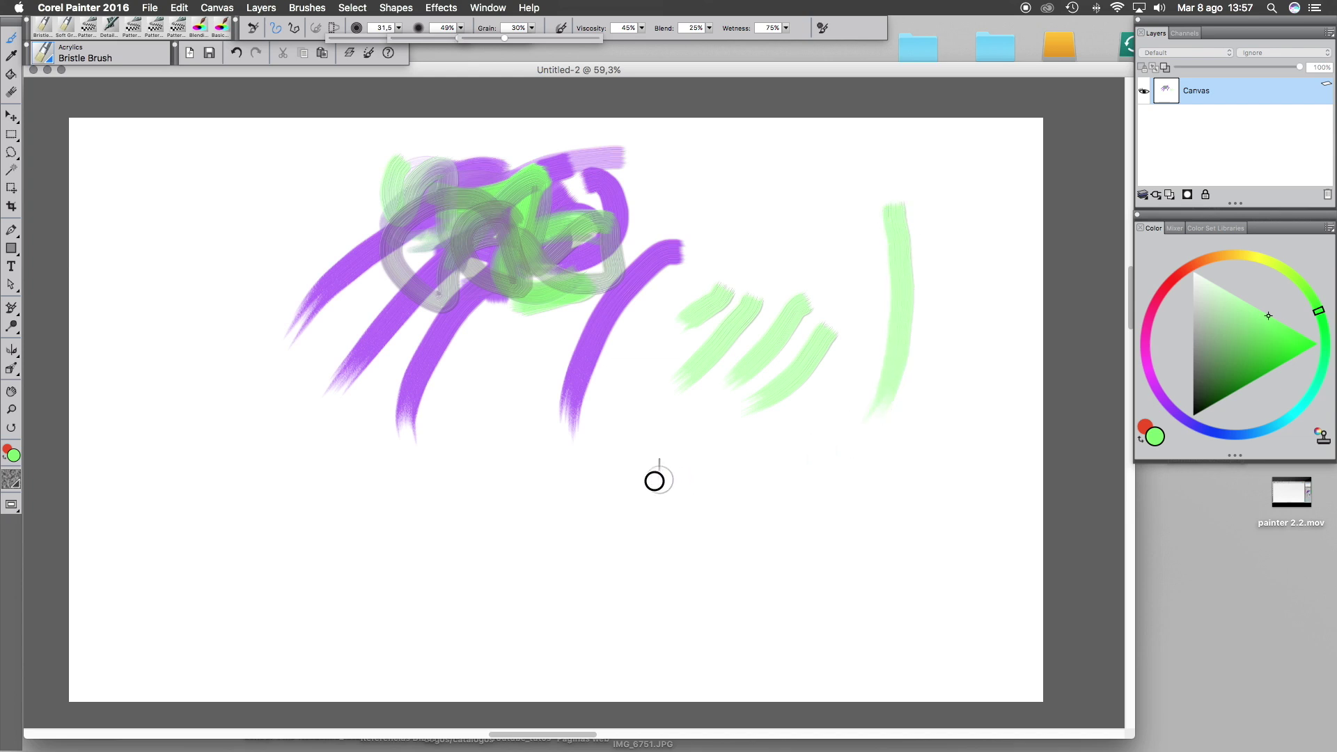
At 0% viscosity, paint two long wavy green strokes across the lower canvas and a dense zigzag patch over the short green strokes
{"action": "left_click_drag", "start_coordinate": [642, 28], "coordinate": [628, 39]}
{"action": "mouse_move", "coordinate": [263, 245]}
{"action": "left_mouse_down"}
{"action": "mouse_move", "coordinate": [219, 363]}
{"action": "mouse_move", "coordinate": [268, 491]}
{"action": "mouse_move", "coordinate": [398, 422]}
{"action": "mouse_move", "coordinate": [427, 538]}
{"action": "mouse_move", "coordinate": [621, 478]}
{"action": "mouse_move", "coordinate": [876, 573]}
{"action": "mouse_move", "coordinate": [996, 582]}
{"action": "left_mouse_up"}
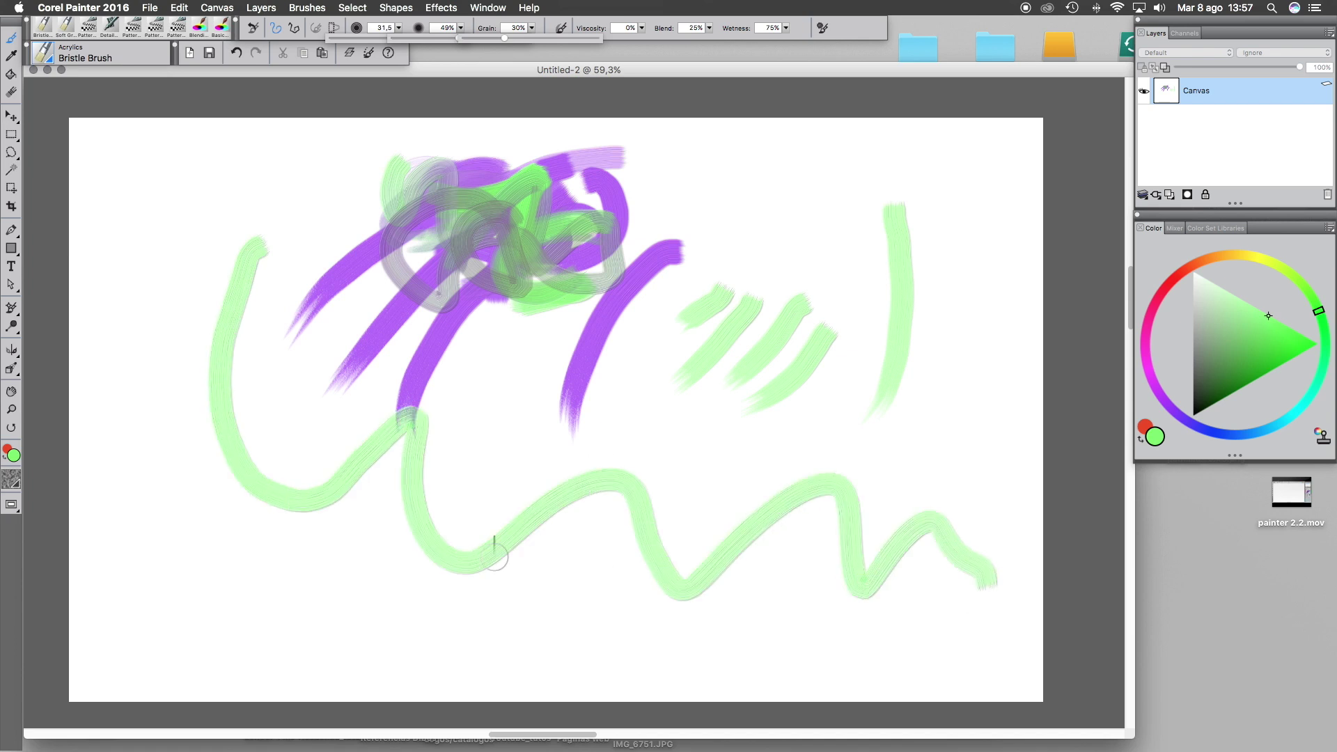
{"action": "mouse_move", "coordinate": [164, 382]}
{"action": "left_mouse_down"}
{"action": "mouse_move", "coordinate": [152, 501]}
{"action": "mouse_move", "coordinate": [212, 587]}
{"action": "mouse_move", "coordinate": [363, 560]}
{"action": "mouse_move", "coordinate": [458, 621]}
{"action": "mouse_move", "coordinate": [744, 612]}
{"action": "left_mouse_up"}
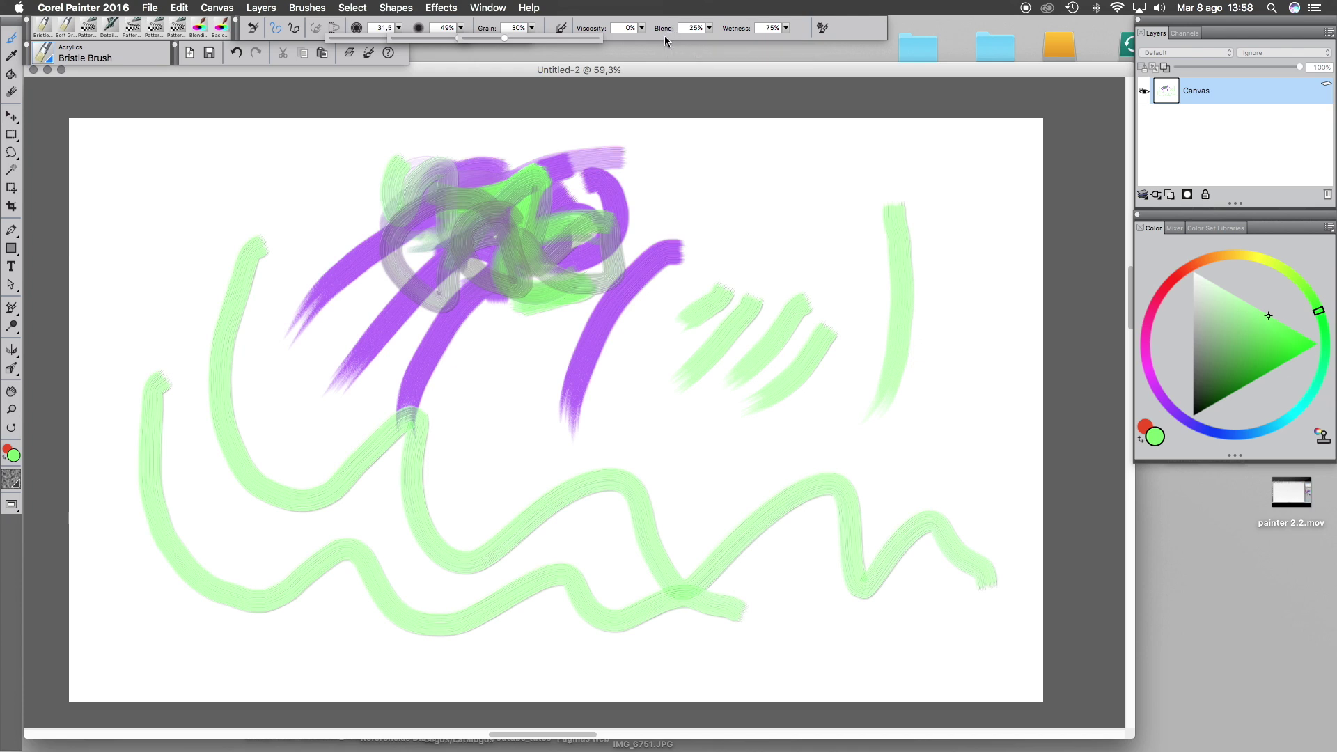
{"action": "left_click_drag", "start_coordinate": [641, 31], "coordinate": [580, 38]}
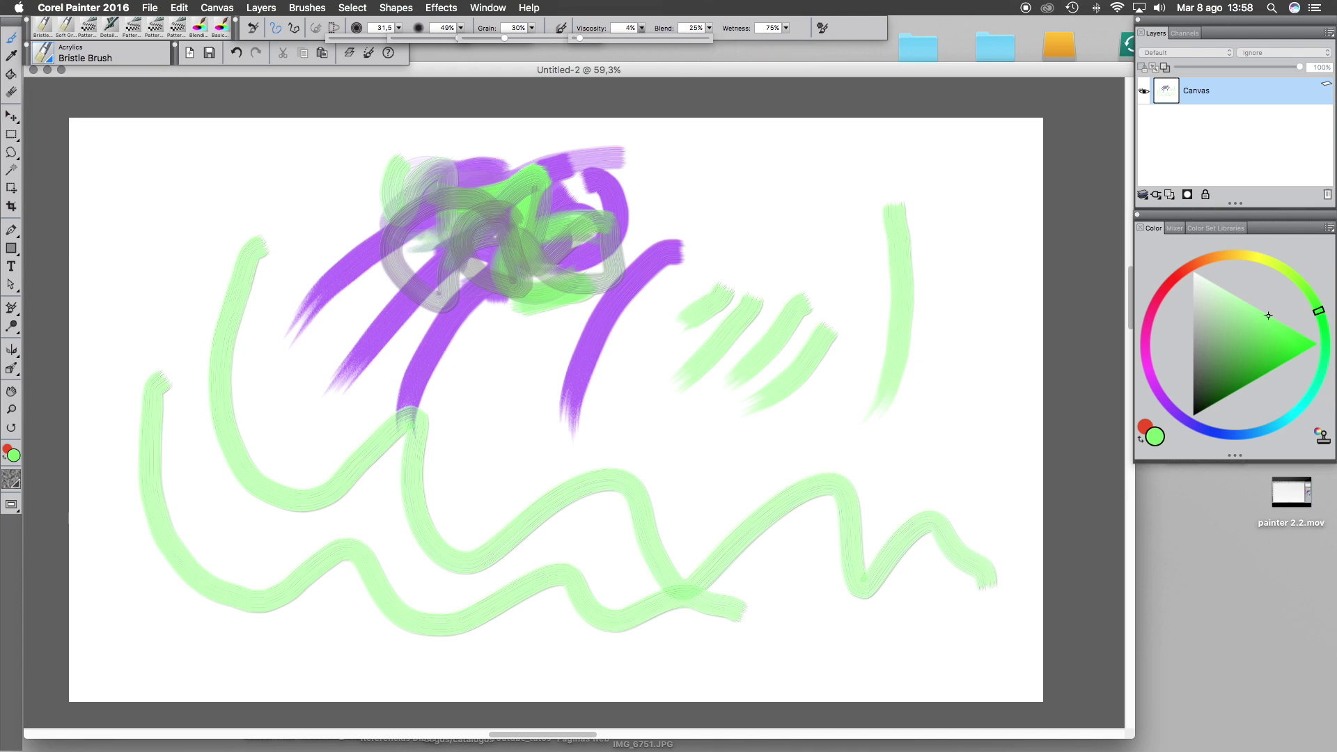
{"action": "mouse_move", "coordinate": [738, 258]}
{"action": "left_mouse_down"}
{"action": "mouse_move", "coordinate": [711, 263]}
{"action": "mouse_move", "coordinate": [692, 301]}
{"action": "mouse_move", "coordinate": [720, 332]}
{"action": "mouse_move", "coordinate": [701, 372]}
{"action": "mouse_move", "coordinate": [643, 416]}
{"action": "left_mouse_up"}
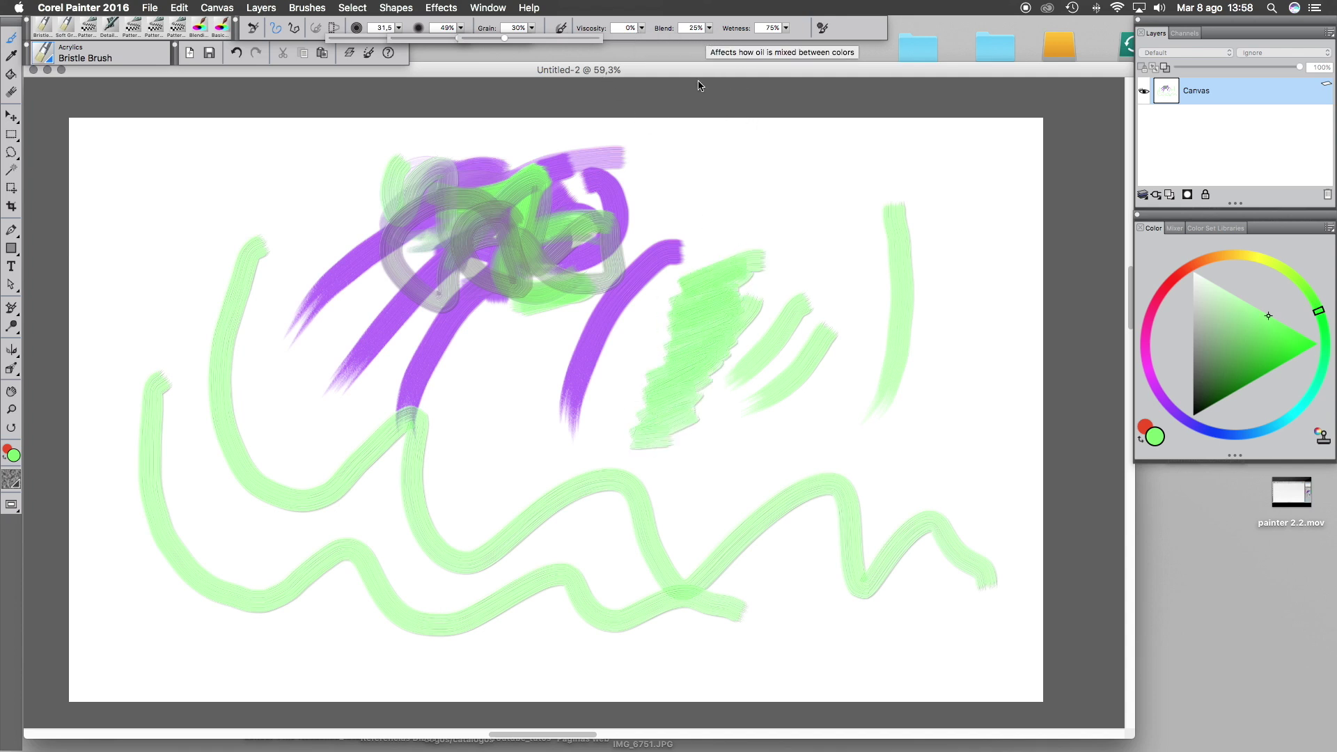
Choose a saturated red, set the blend to 0% and scribble a dense red patch over the green and purple mix
{"action": "left_click", "coordinate": [1184, 272]}
{"action": "left_click_drag", "start_coordinate": [1268, 318], "coordinate": [1319, 344]}
{"action": "left_click", "coordinate": [709, 28]}
{"action": "mouse_move", "coordinate": [677, 38]}
{"action": "left_mouse_down"}
{"action": "mouse_move", "coordinate": [754, 38]}
{"action": "mouse_move", "coordinate": [644, 38]}
{"action": "left_mouse_up"}
{"action": "left_click", "coordinate": [709, 28]}
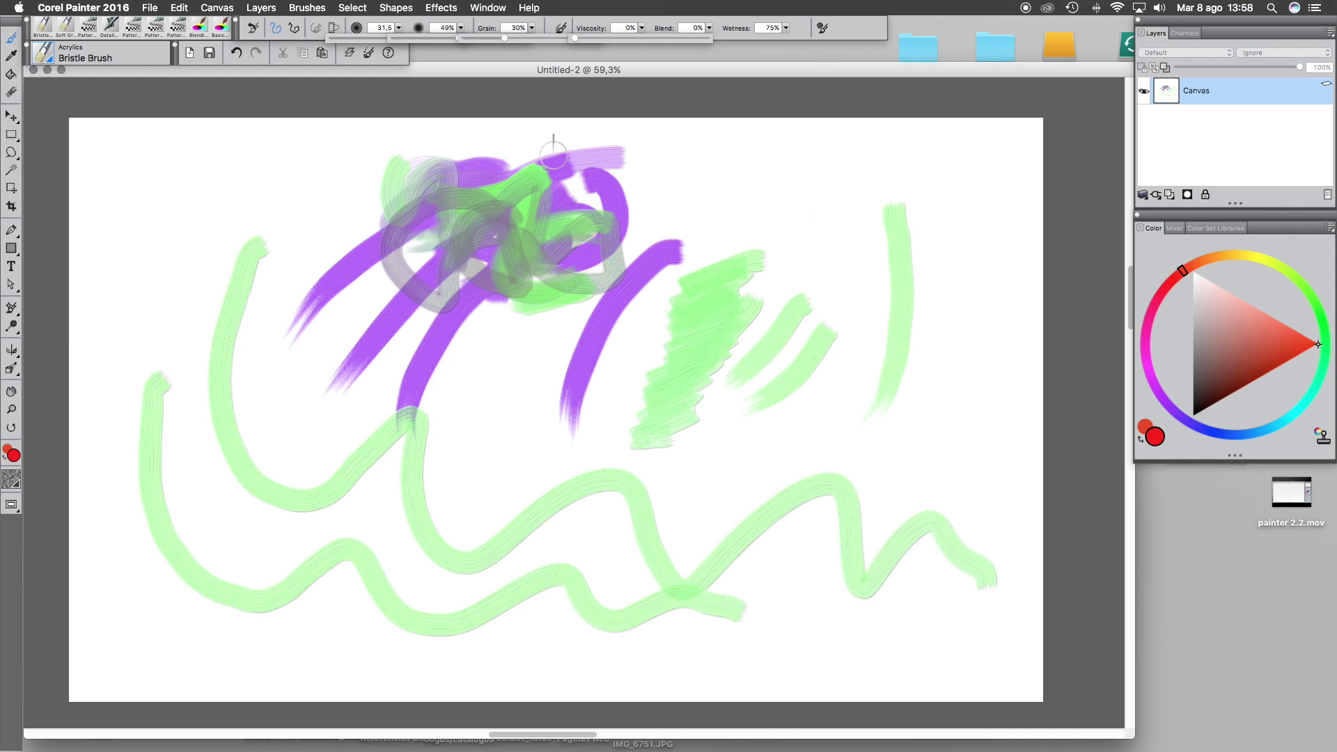
{"action": "mouse_move", "coordinate": [549, 245]}
{"action": "left_mouse_down"}
{"action": "mouse_move", "coordinate": [533, 283]}
{"action": "mouse_move", "coordinate": [553, 249]}
{"action": "mouse_move", "coordinate": [538, 283]}
{"action": "mouse_move", "coordinate": [555, 291]}
{"action": "mouse_move", "coordinate": [564, 239]}
{"action": "mouse_move", "coordinate": [518, 288]}
{"action": "mouse_move", "coordinate": [514, 246]}
{"action": "mouse_move", "coordinate": [492, 249]}
{"action": "mouse_move", "coordinate": [544, 274]}
{"action": "mouse_move", "coordinate": [564, 243]}
{"action": "mouse_move", "coordinate": [499, 270]}
{"action": "mouse_move", "coordinate": [571, 246]}
{"action": "mouse_move", "coordinate": [564, 280]}
{"action": "mouse_move", "coordinate": [583, 287]}
{"action": "mouse_move", "coordinate": [566, 288]}
{"action": "mouse_move", "coordinate": [566, 272]}
{"action": "mouse_move", "coordinate": [588, 231]}
{"action": "mouse_move", "coordinate": [547, 216]}
{"action": "left_mouse_up"}
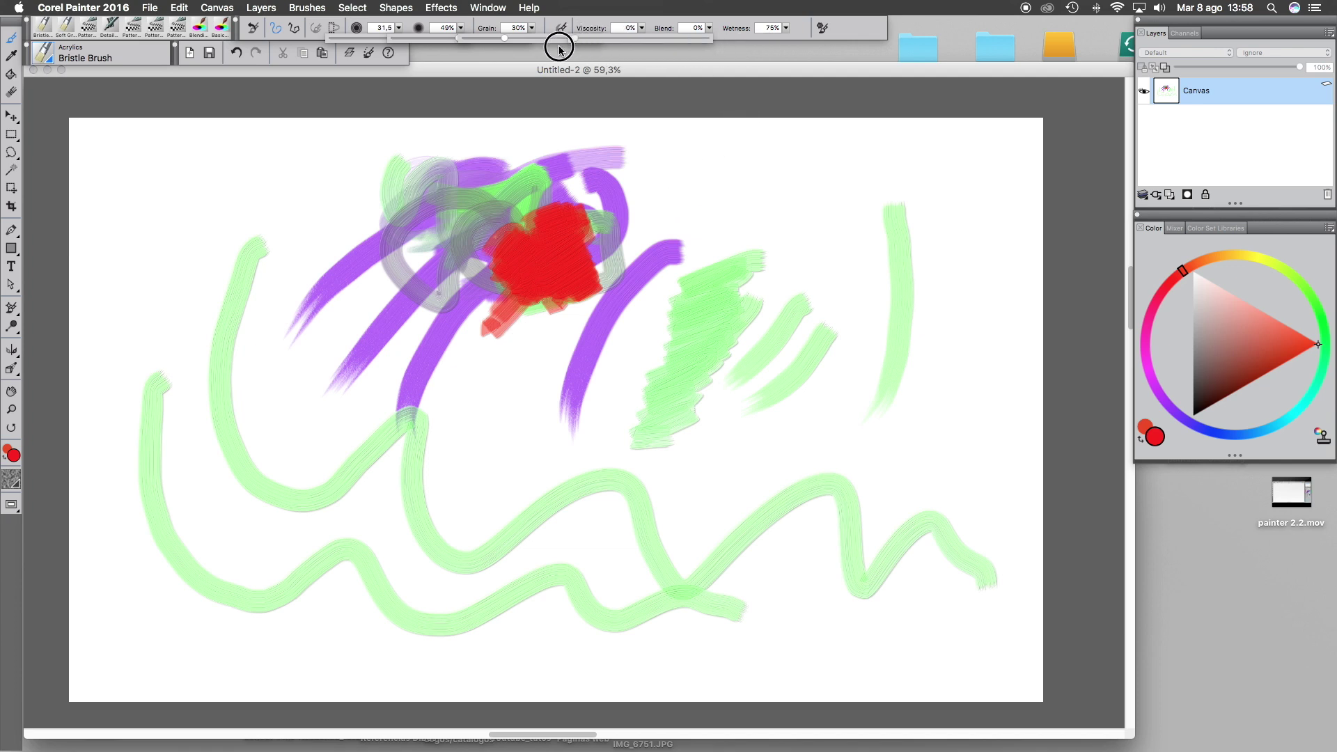
Set the blend to 100% and paint short red diagonal strokes over the grey and purple paint left of the red patch
{"action": "left_click", "coordinate": [709, 29]}
{"action": "left_click_drag", "start_coordinate": [662, 39], "coordinate": [774, 39]}
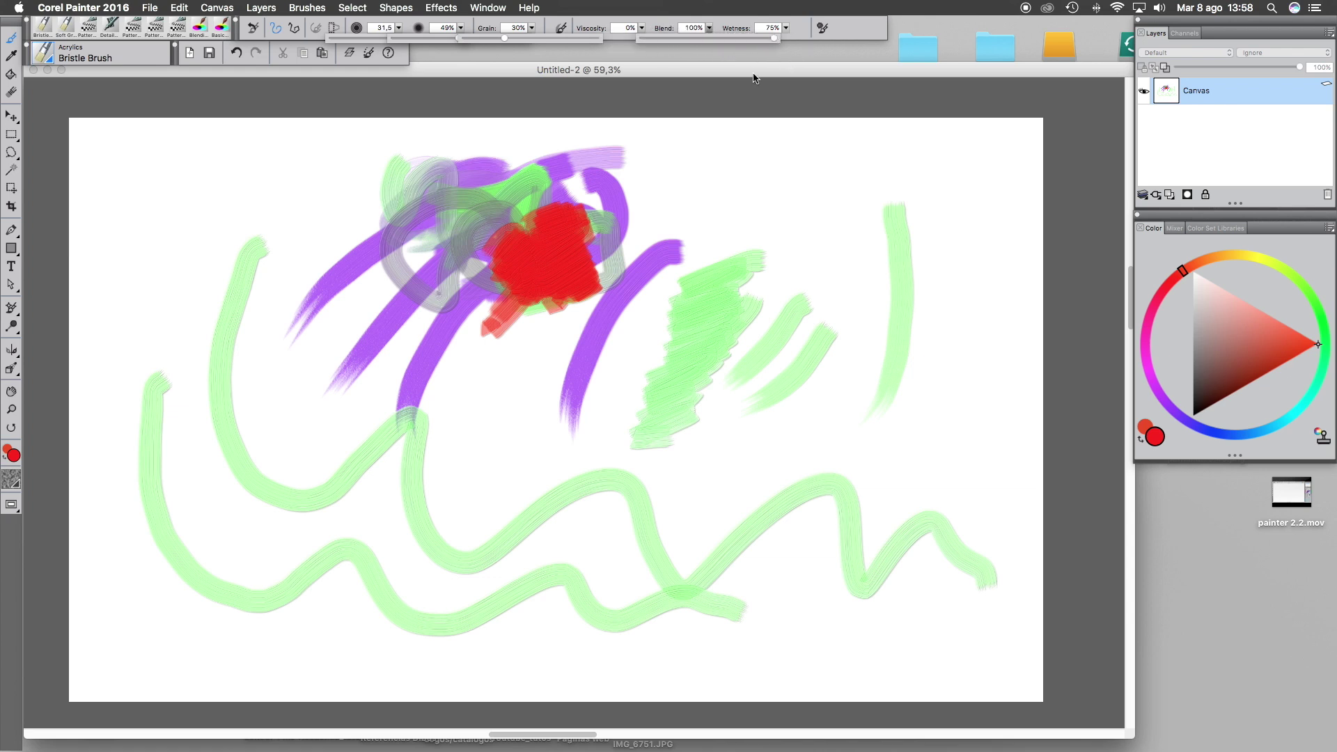
{"action": "left_click", "coordinate": [413, 249]}
{"action": "mouse_move", "coordinate": [468, 215]}
{"action": "left_mouse_down"}
{"action": "mouse_move", "coordinate": [452, 246]}
{"action": "mouse_move", "coordinate": [482, 212]}
{"action": "mouse_move", "coordinate": [364, 281]}
{"action": "left_mouse_up"}
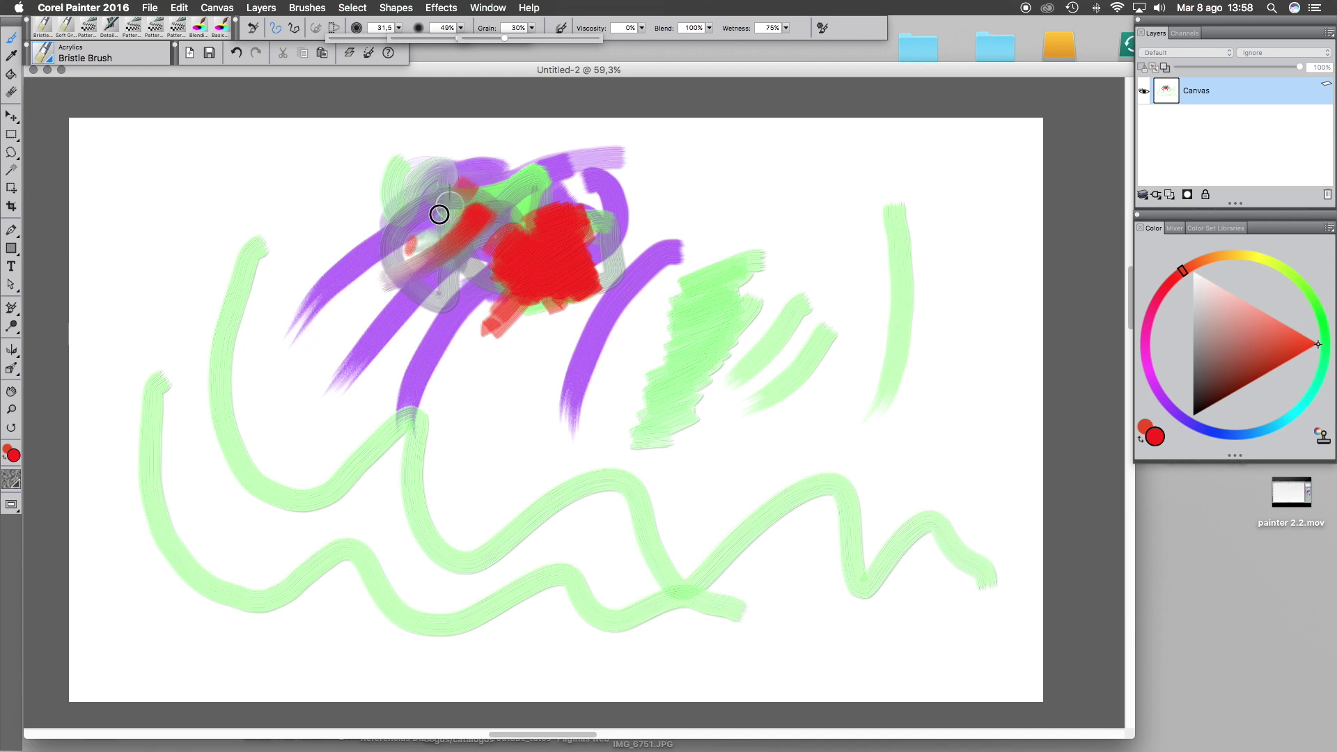
{"action": "mouse_move", "coordinate": [458, 187]}
{"action": "left_mouse_down"}
{"action": "mouse_move", "coordinate": [397, 217]}
{"action": "mouse_move", "coordinate": [463, 181]}
{"action": "left_mouse_up"}
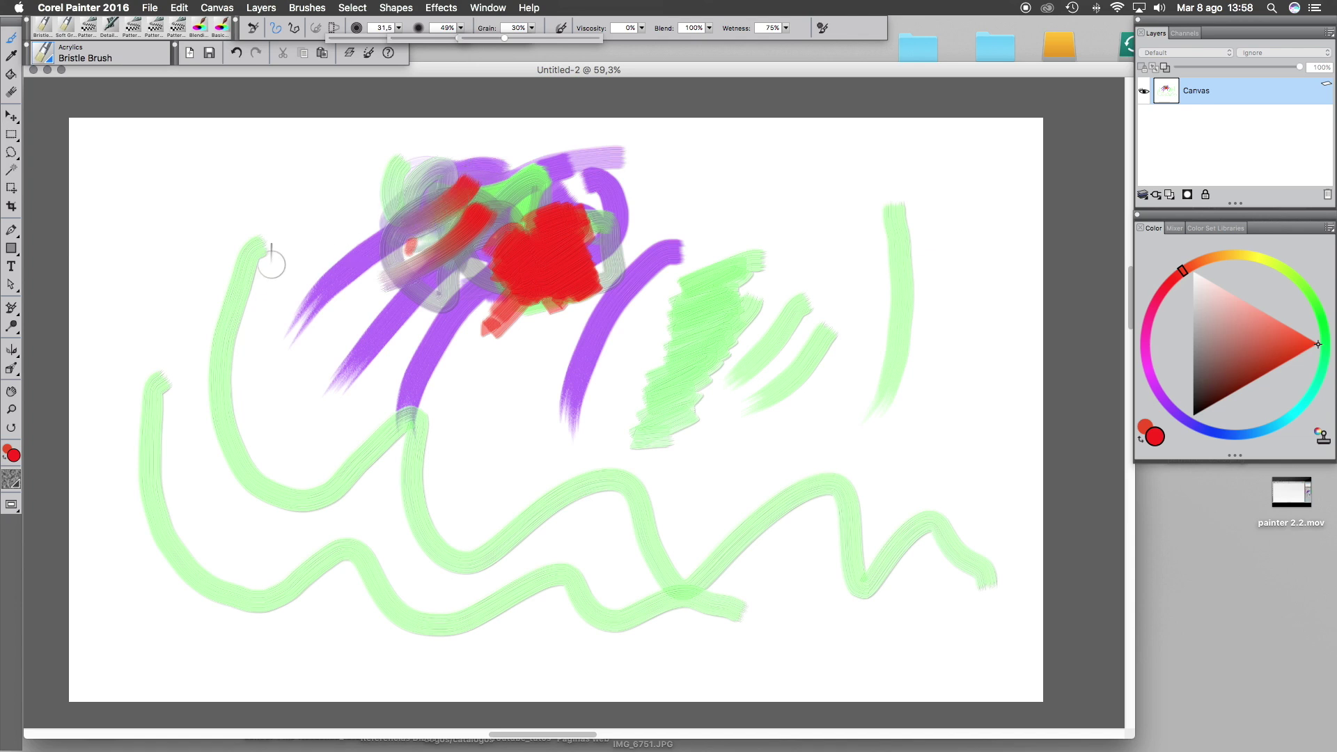
Set the wetness to 100%, choose a light pink and scribble over the red patch and the neighbouring mixed strokes
{"action": "left_click", "coordinate": [11, 408]}
{"action": "left_click_drag", "start_coordinate": [315, 136], "coordinate": [688, 414]}
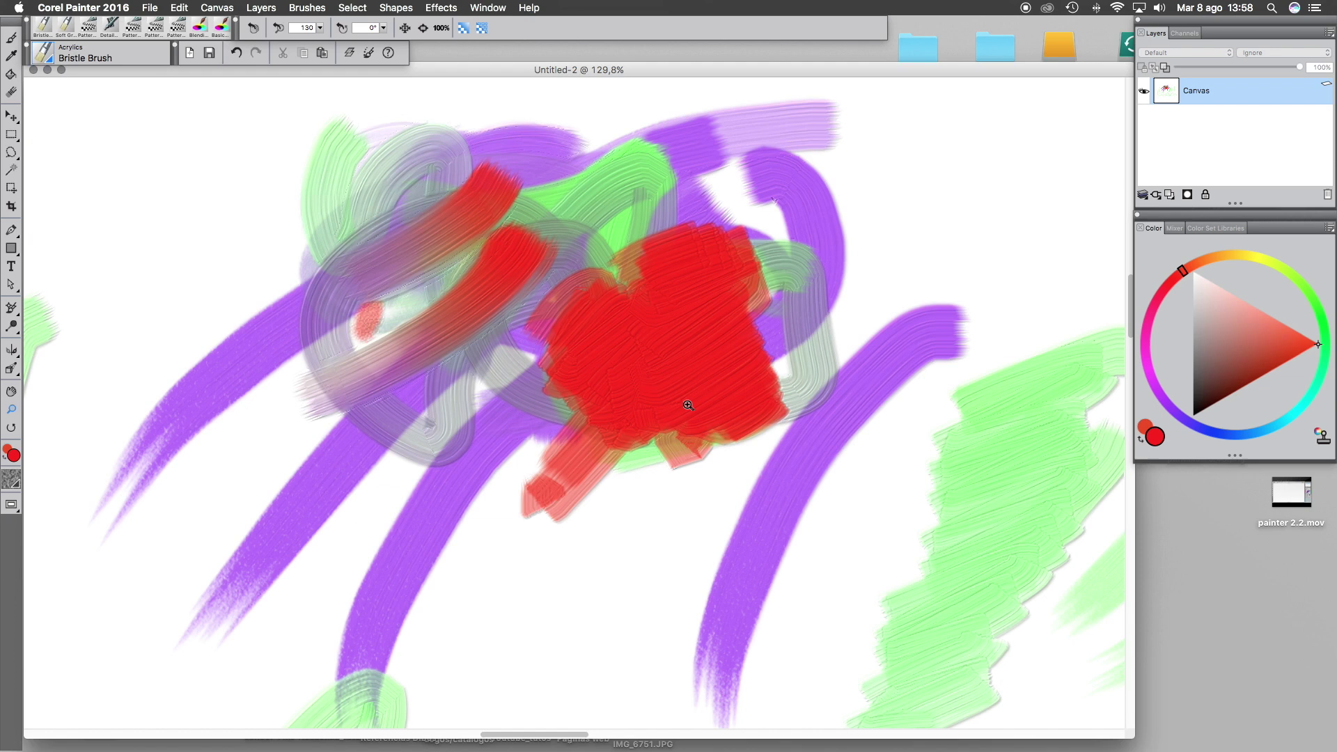
{"action": "left_click", "coordinate": [12, 37]}
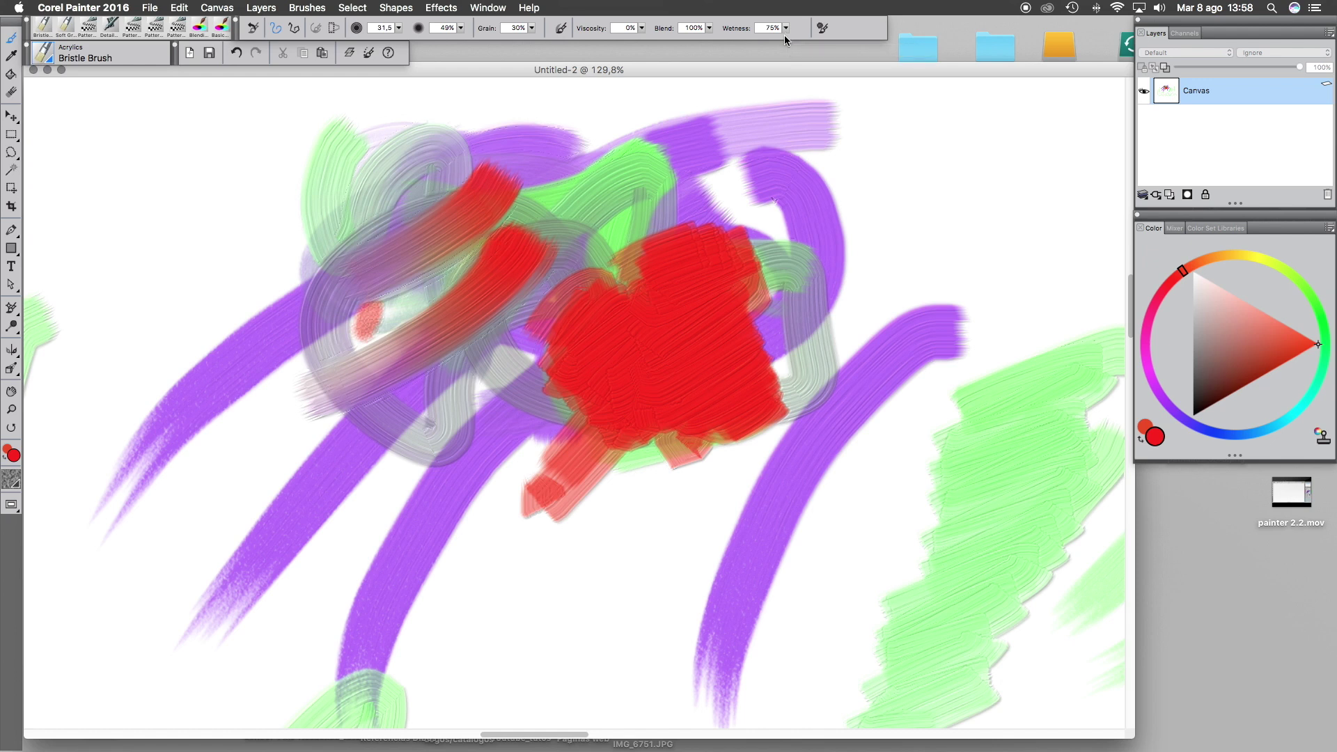
{"action": "left_click_drag", "start_coordinate": [785, 33], "coordinate": [861, 44]}
{"action": "left_click", "coordinate": [1150, 370]}
{"action": "left_click", "coordinate": [1147, 352]}
{"action": "left_click_drag", "start_coordinate": [1265, 285], "coordinate": [1246, 265]}
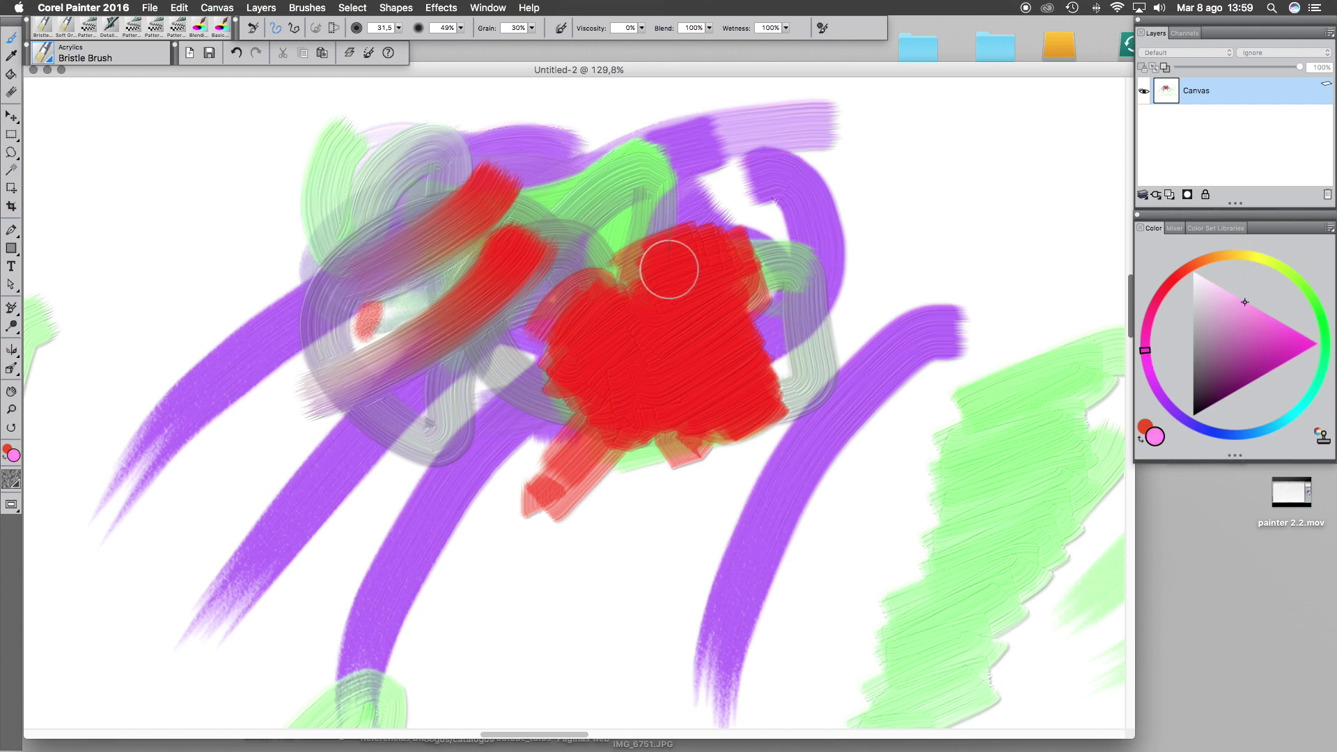
{"action": "left_click", "coordinate": [550, 254]}
{"action": "mouse_move", "coordinate": [592, 221]}
{"action": "left_mouse_down"}
{"action": "mouse_move", "coordinate": [482, 371]}
{"action": "mouse_move", "coordinate": [469, 338]}
{"action": "mouse_move", "coordinate": [383, 382]}
{"action": "mouse_move", "coordinate": [386, 328]}
{"action": "mouse_move", "coordinate": [541, 338]}
{"action": "mouse_move", "coordinate": [717, 382]}
{"action": "mouse_move", "coordinate": [696, 170]}
{"action": "mouse_move", "coordinate": [513, 206]}
{"action": "mouse_move", "coordinate": [734, 239]}
{"action": "mouse_move", "coordinate": [617, 215]}
{"action": "mouse_move", "coordinate": [743, 269]}
{"action": "mouse_move", "coordinate": [700, 198]}
{"action": "mouse_move", "coordinate": [537, 253]}
{"action": "mouse_move", "coordinate": [505, 240]}
{"action": "left_mouse_up"}
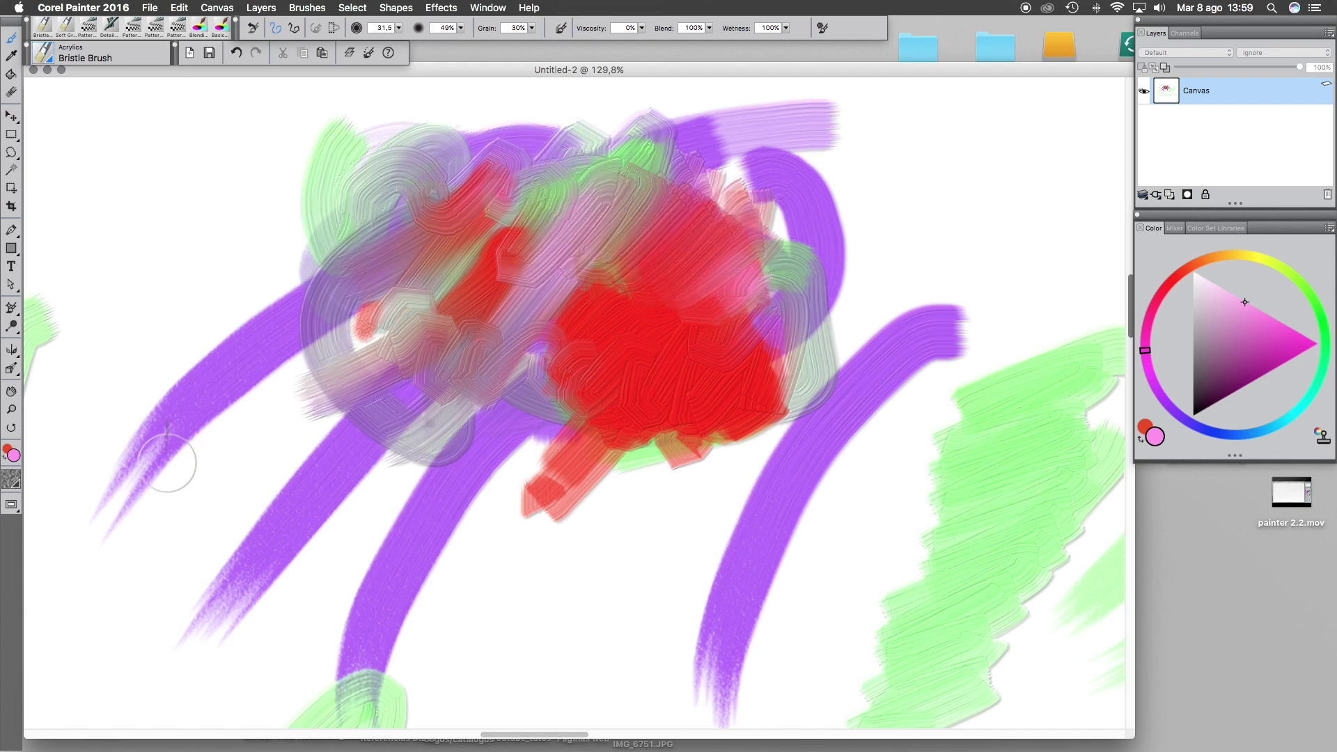
Set the wetness to 0%, paint a wavy pink stroke, and cover most of the mixed area with pink strokes at 100% opacity
{"action": "left_click_drag", "start_coordinate": [787, 31], "coordinate": [714, 37]}
{"action": "mouse_move", "coordinate": [499, 216]}
{"action": "left_mouse_down"}
{"action": "mouse_move", "coordinate": [468, 322]}
{"action": "mouse_move", "coordinate": [605, 225]}
{"action": "mouse_move", "coordinate": [644, 321]}
{"action": "mouse_move", "coordinate": [504, 287]}
{"action": "mouse_move", "coordinate": [514, 208]}
{"action": "mouse_move", "coordinate": [460, 324]}
{"action": "mouse_move", "coordinate": [474, 257]}
{"action": "mouse_move", "coordinate": [519, 273]}
{"action": "left_mouse_up"}
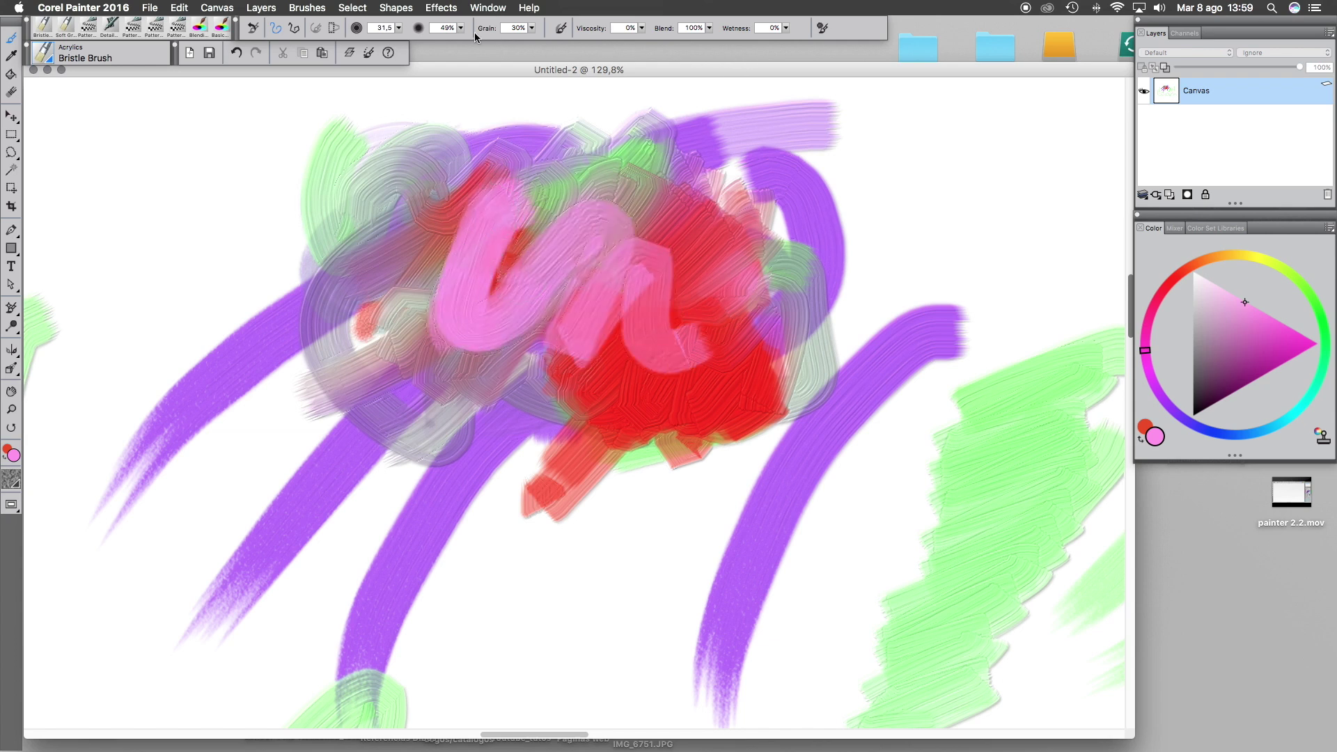
{"action": "left_click_drag", "start_coordinate": [460, 28], "coordinate": [534, 38]}
{"action": "mouse_move", "coordinate": [495, 174]}
{"action": "left_mouse_down"}
{"action": "mouse_move", "coordinate": [481, 286]}
{"action": "mouse_move", "coordinate": [547, 263]}
{"action": "mouse_move", "coordinate": [780, 237]}
{"action": "mouse_move", "coordinate": [508, 388]}
{"action": "mouse_move", "coordinate": [764, 310]}
{"action": "mouse_move", "coordinate": [571, 404]}
{"action": "left_mouse_up"}
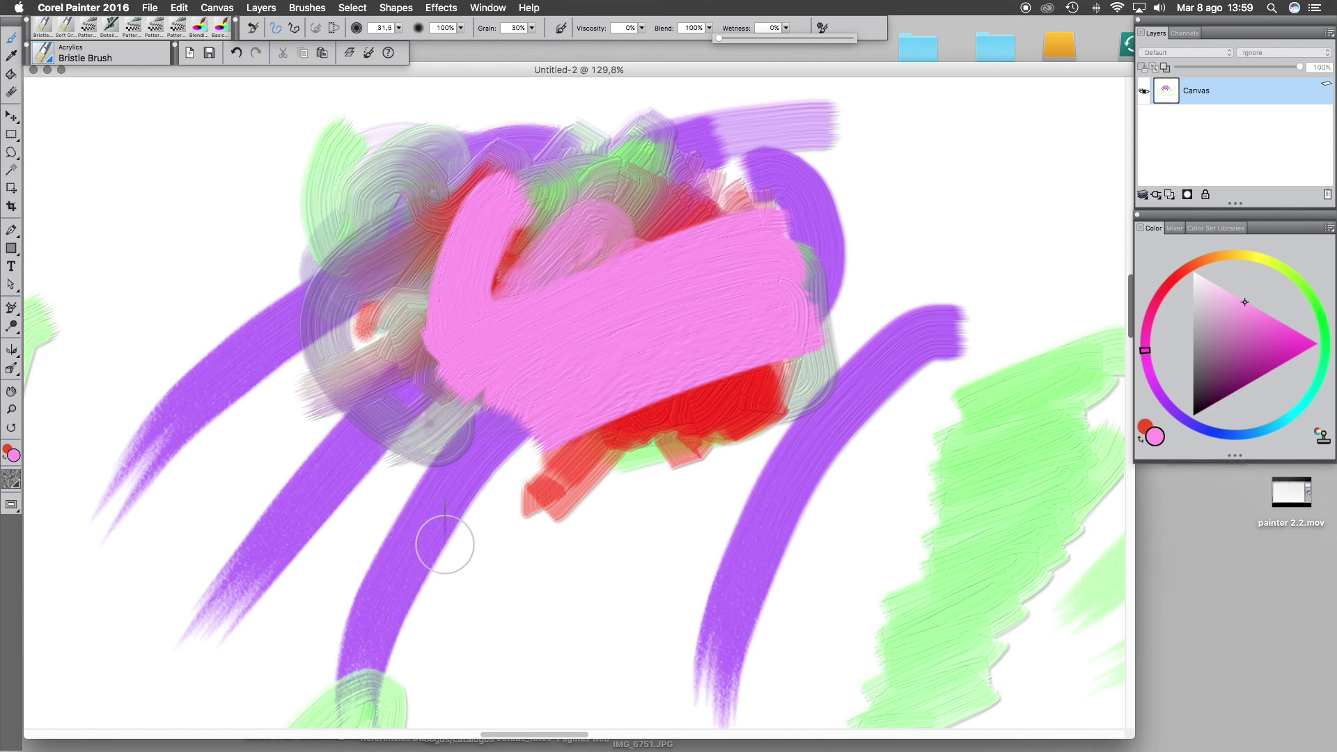
{"action": "left_click_drag", "start_coordinate": [699, 207], "coordinate": [263, 448]}
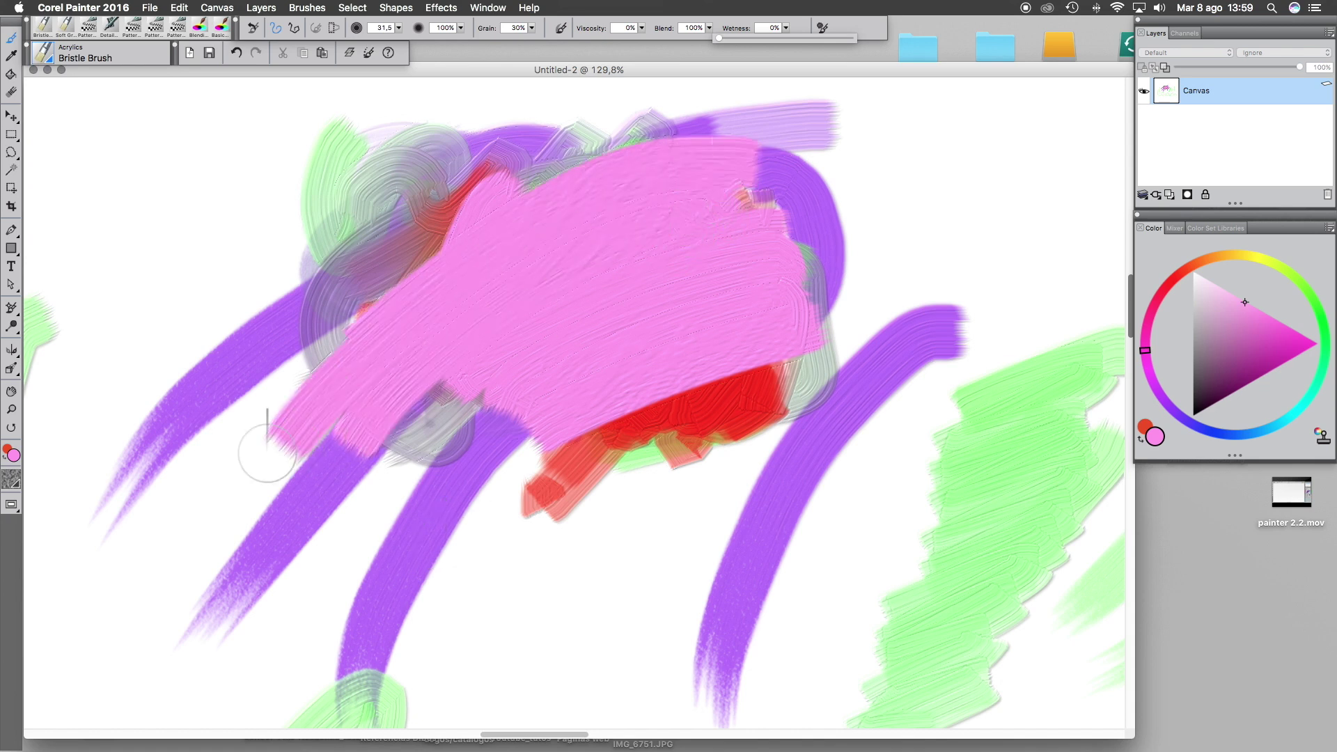
Set the wetness to 100% and paint a steep pink stroke along the left edge of the pink area
{"action": "left_click_drag", "start_coordinate": [718, 39], "coordinate": [859, 47]}
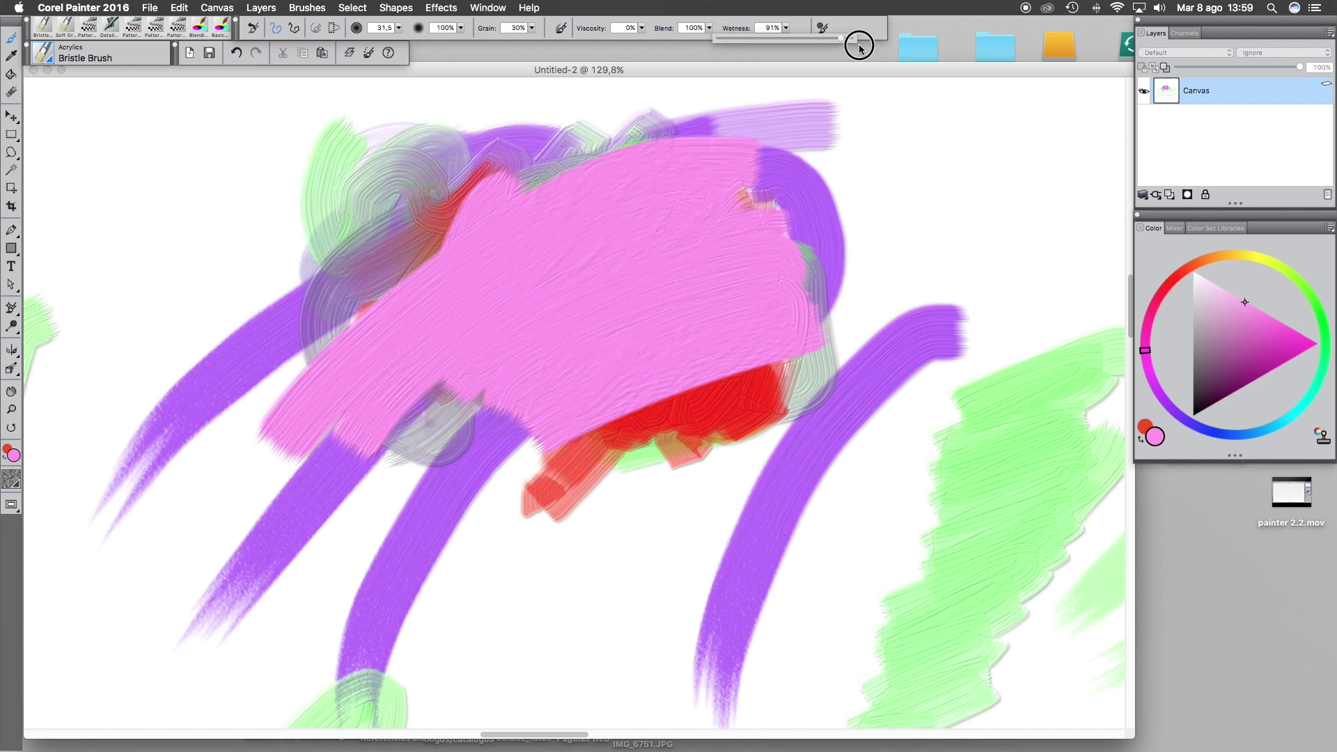
{"action": "mouse_move", "coordinate": [417, 182]}
{"action": "left_mouse_down"}
{"action": "mouse_move", "coordinate": [300, 456]}
{"action": "mouse_move", "coordinate": [396, 179]}
{"action": "mouse_move", "coordinate": [318, 331]}
{"action": "mouse_move", "coordinate": [358, 244]}
{"action": "left_mouse_up"}
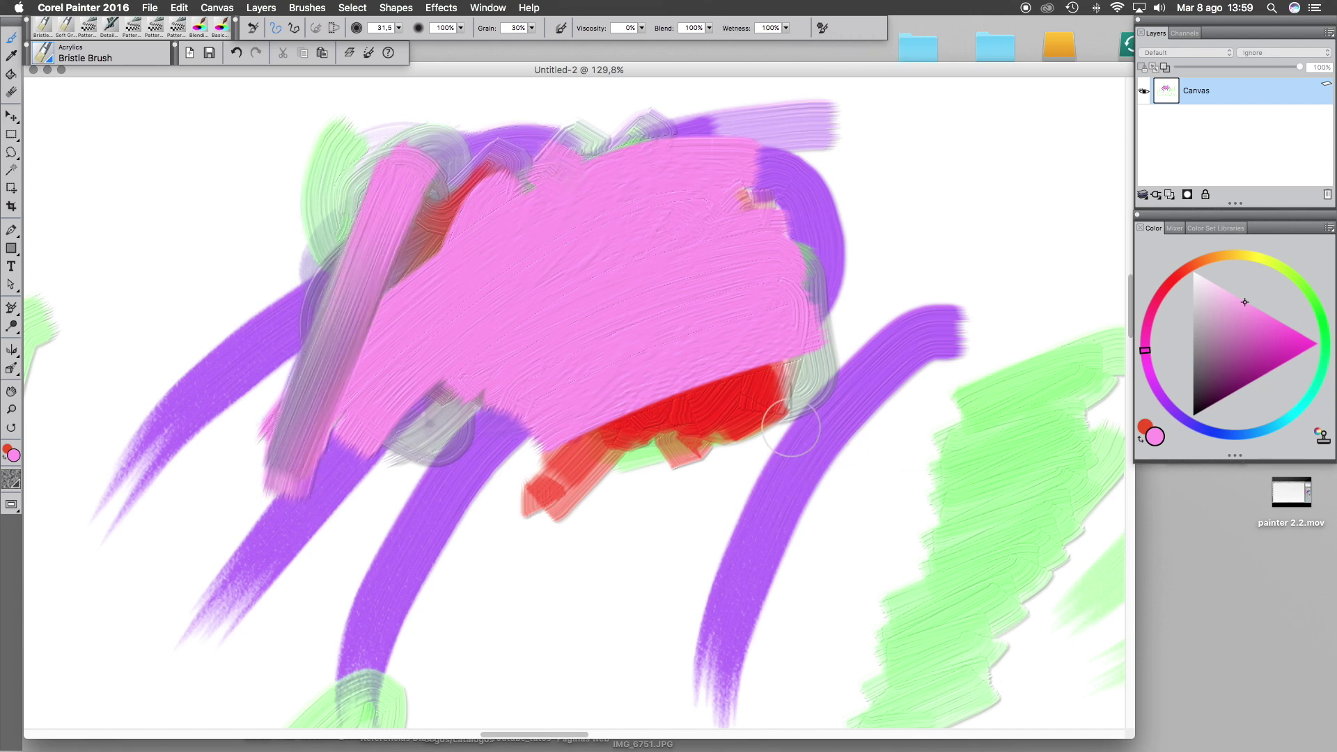
On a new layer, paint thick crossing strokes in bright yellow over the middle of the pink area
{"action": "key", "text": "super+minus"}
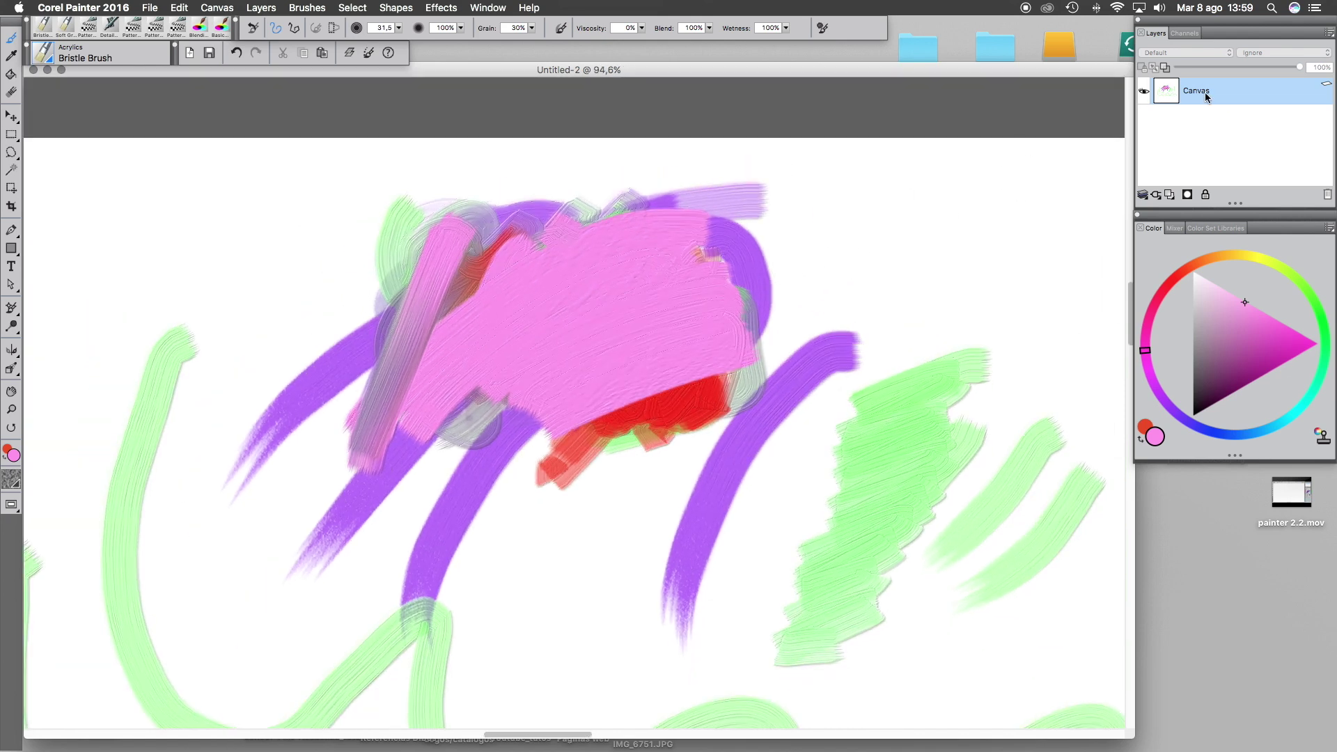
{"action": "left_click", "coordinate": [1170, 198]}
{"action": "left_click", "coordinate": [1208, 275]}
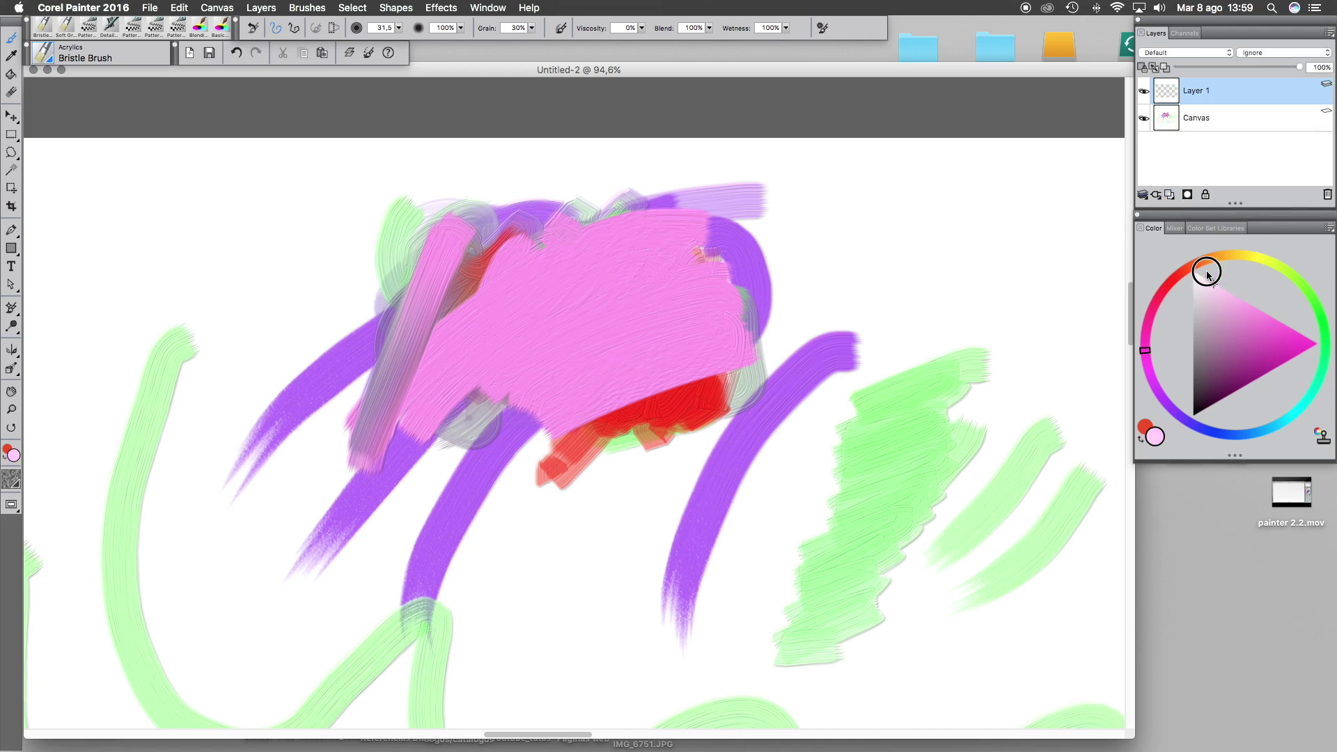
{"action": "left_click", "coordinate": [1267, 260]}
{"action": "left_click", "coordinate": [1286, 337]}
{"action": "left_click", "coordinate": [1318, 344]}
{"action": "left_click", "coordinate": [1250, 257]}
{"action": "mouse_move", "coordinate": [630, 257]}
{"action": "left_mouse_down"}
{"action": "mouse_move", "coordinate": [565, 367]}
{"action": "mouse_move", "coordinate": [636, 252]}
{"action": "mouse_move", "coordinate": [596, 303]}
{"action": "mouse_move", "coordinate": [608, 361]}
{"action": "mouse_move", "coordinate": [642, 345]}
{"action": "mouse_move", "coordinate": [718, 352]}
{"action": "left_mouse_up"}
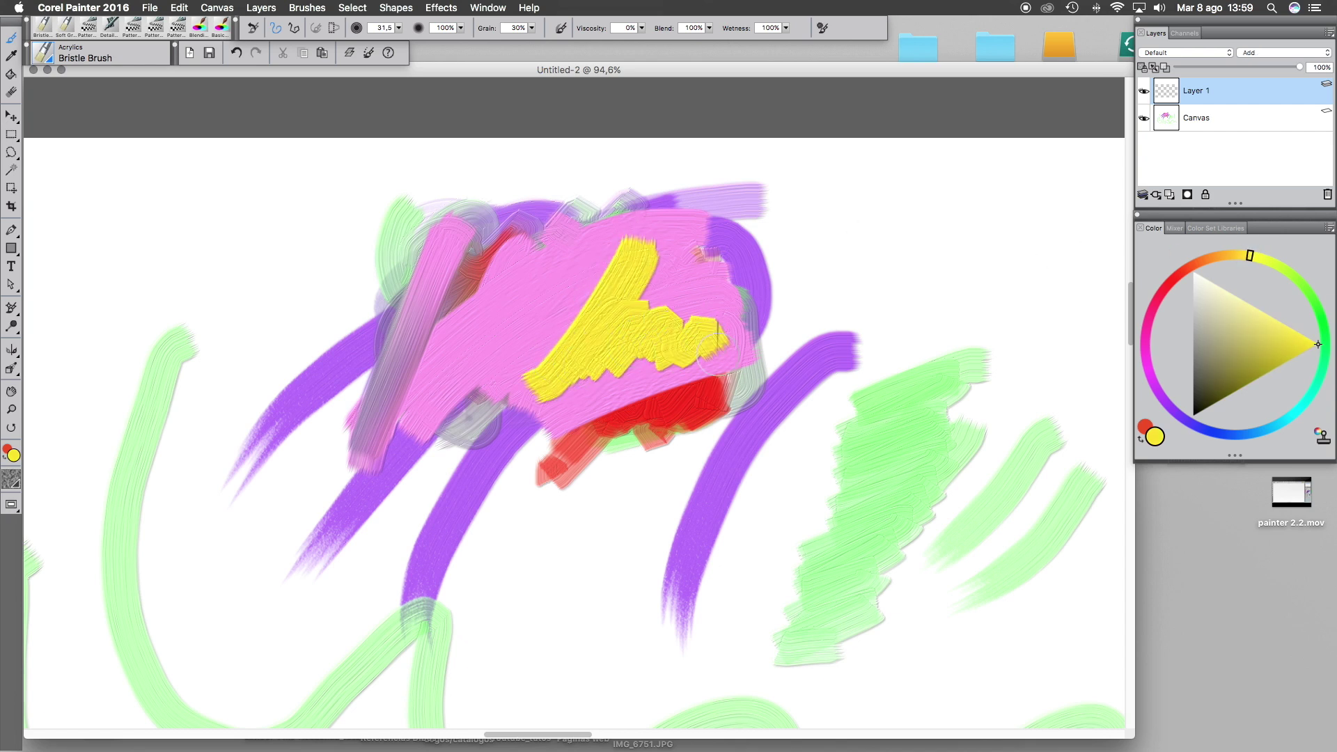
{"action": "mouse_move", "coordinate": [656, 283]}
{"action": "left_mouse_down"}
{"action": "mouse_move", "coordinate": [578, 329]}
{"action": "mouse_move", "coordinate": [556, 320]}
{"action": "mouse_move", "coordinate": [521, 335]}
{"action": "left_mouse_up"}
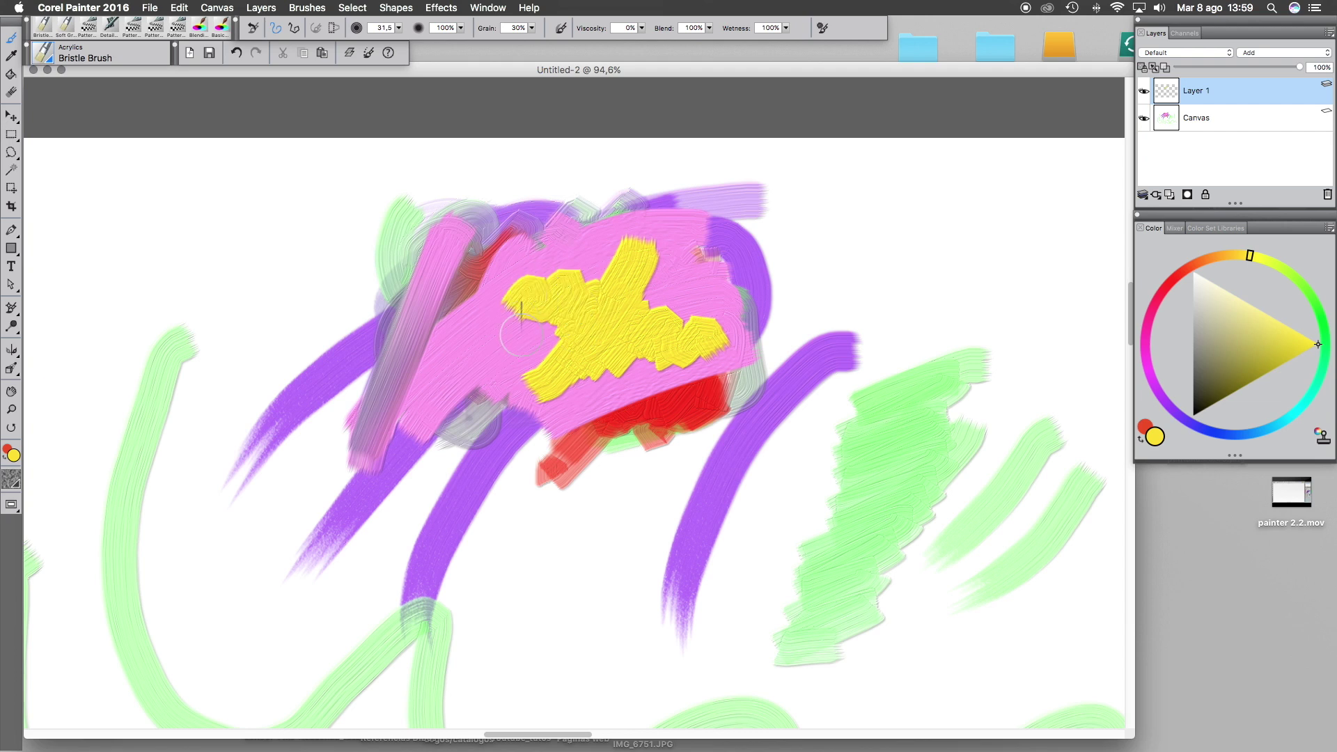
Undo the last two yellow strokes and delete Layer 1
{"action": "key", "text": "super+z"}
{"action": "key", "text": "super+z"}
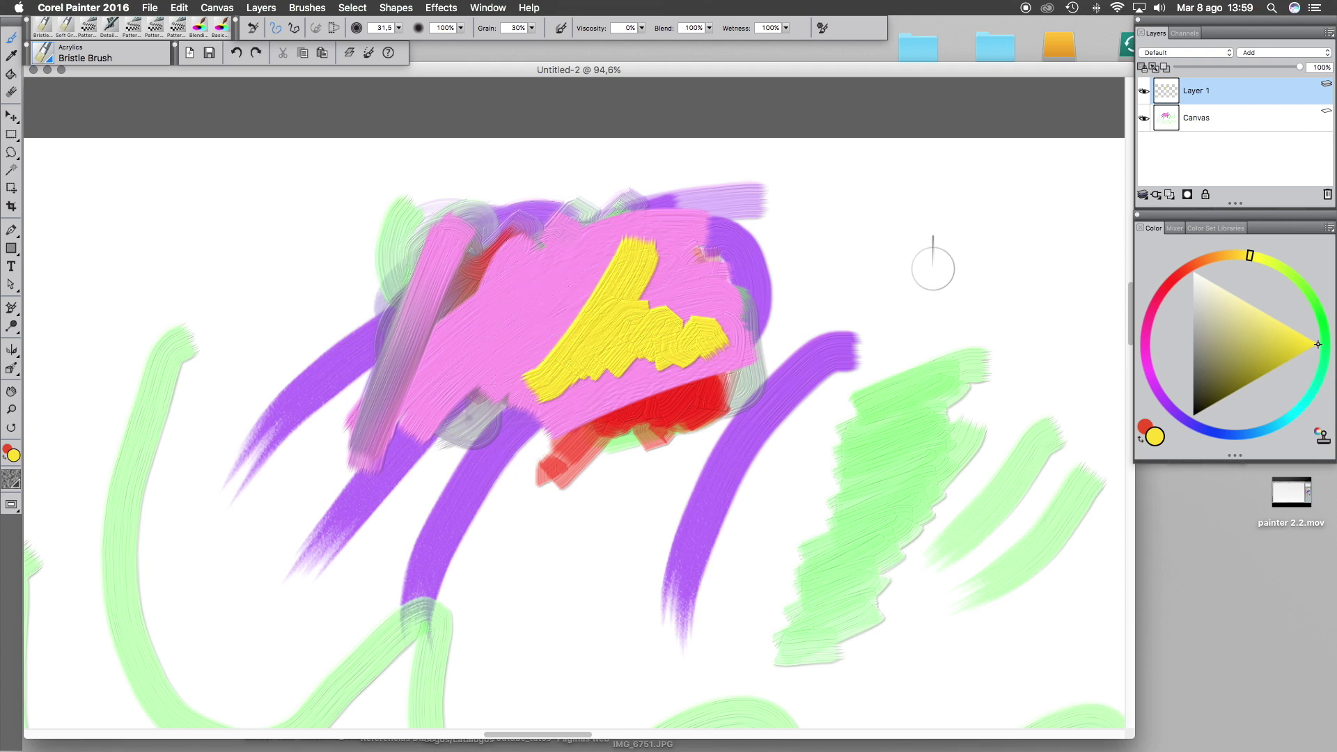
{"action": "left_click", "coordinate": [1327, 194]}
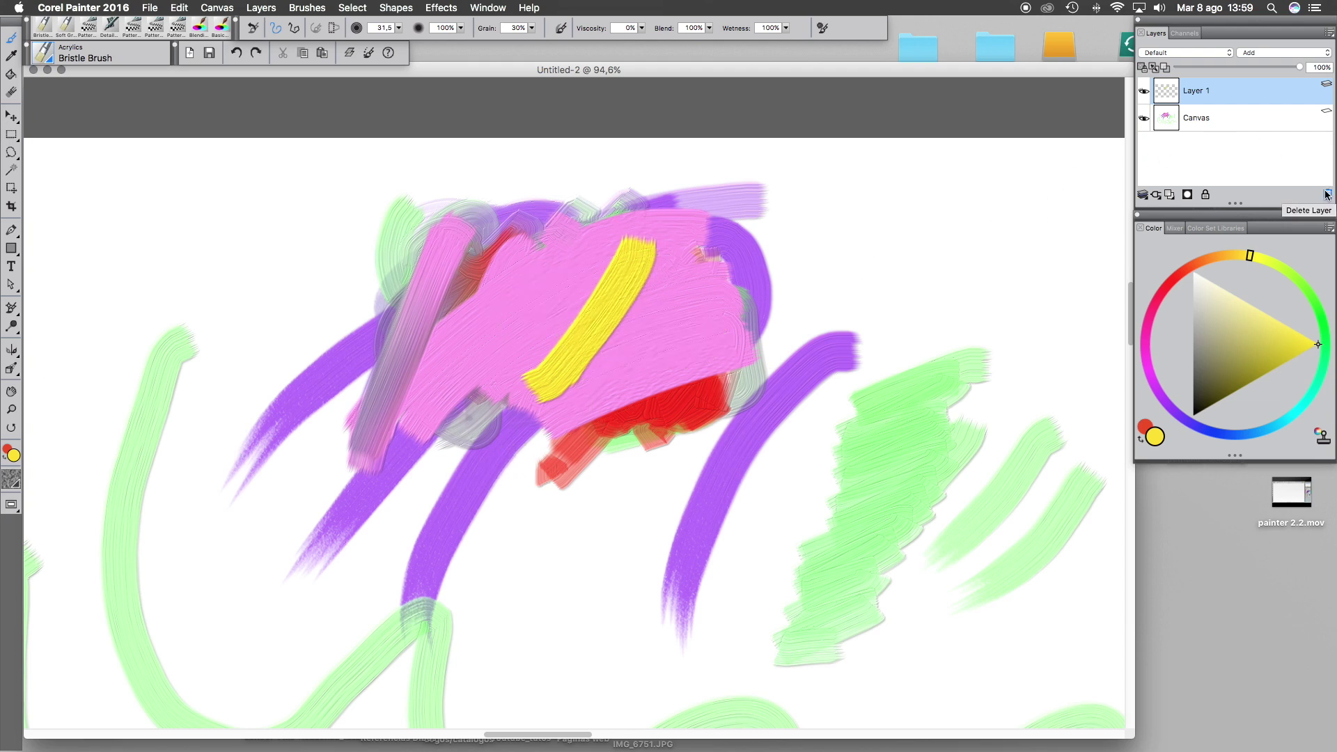
On the canvas, paint a short scribbled yellow patch in the middle of the pink area and a long curved yellow stroke beside it
{"action": "mouse_move", "coordinate": [615, 284]}
{"action": "left_mouse_down"}
{"action": "mouse_move", "coordinate": [576, 314]}
{"action": "mouse_move", "coordinate": [570, 347]}
{"action": "mouse_move", "coordinate": [606, 334]}
{"action": "mouse_move", "coordinate": [612, 364]}
{"action": "mouse_move", "coordinate": [616, 303]}
{"action": "mouse_move", "coordinate": [592, 349]}
{"action": "mouse_move", "coordinate": [604, 376]}
{"action": "mouse_move", "coordinate": [598, 352]}
{"action": "mouse_move", "coordinate": [632, 271]}
{"action": "mouse_move", "coordinate": [609, 359]}
{"action": "mouse_move", "coordinate": [594, 289]}
{"action": "mouse_move", "coordinate": [636, 287]}
{"action": "mouse_move", "coordinate": [601, 332]}
{"action": "mouse_move", "coordinate": [612, 404]}
{"action": "left_mouse_up"}
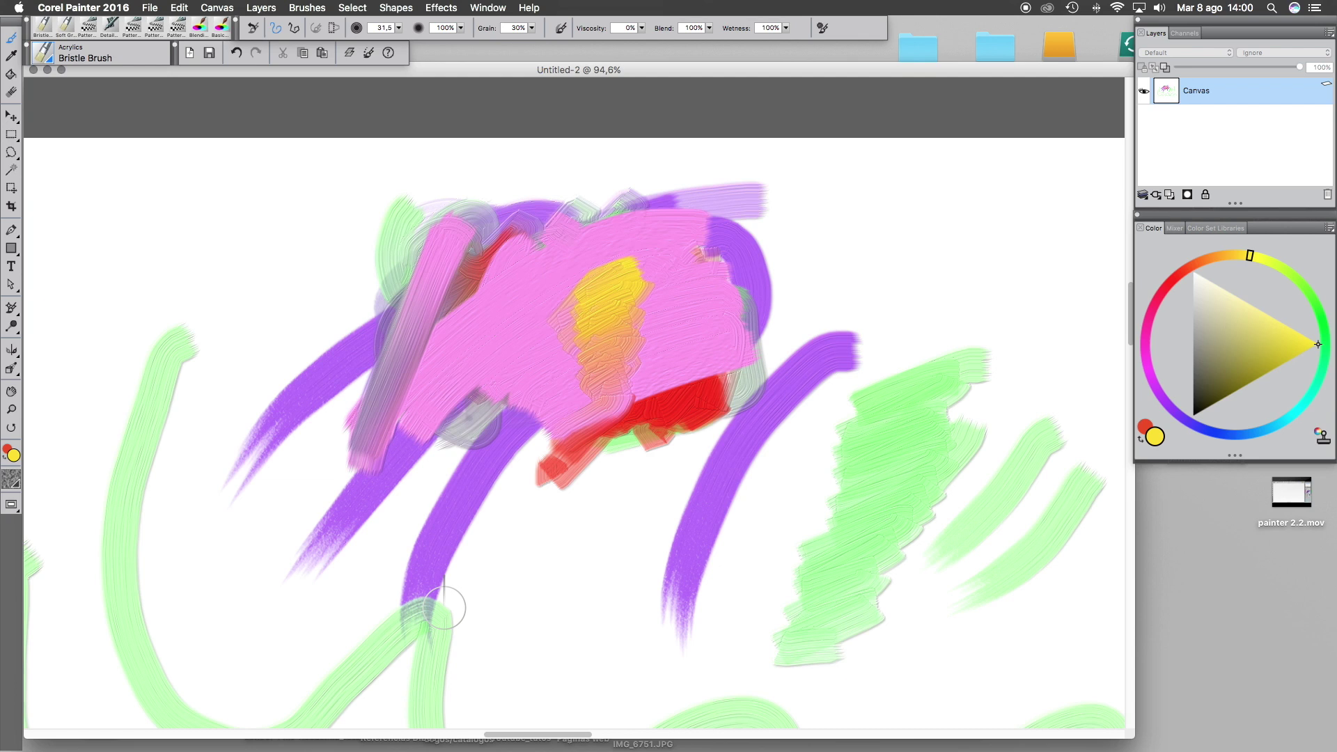
{"action": "mouse_move", "coordinate": [607, 279]}
{"action": "left_mouse_down"}
{"action": "mouse_move", "coordinate": [618, 290]}
{"action": "mouse_move", "coordinate": [596, 422]}
{"action": "left_mouse_up"}
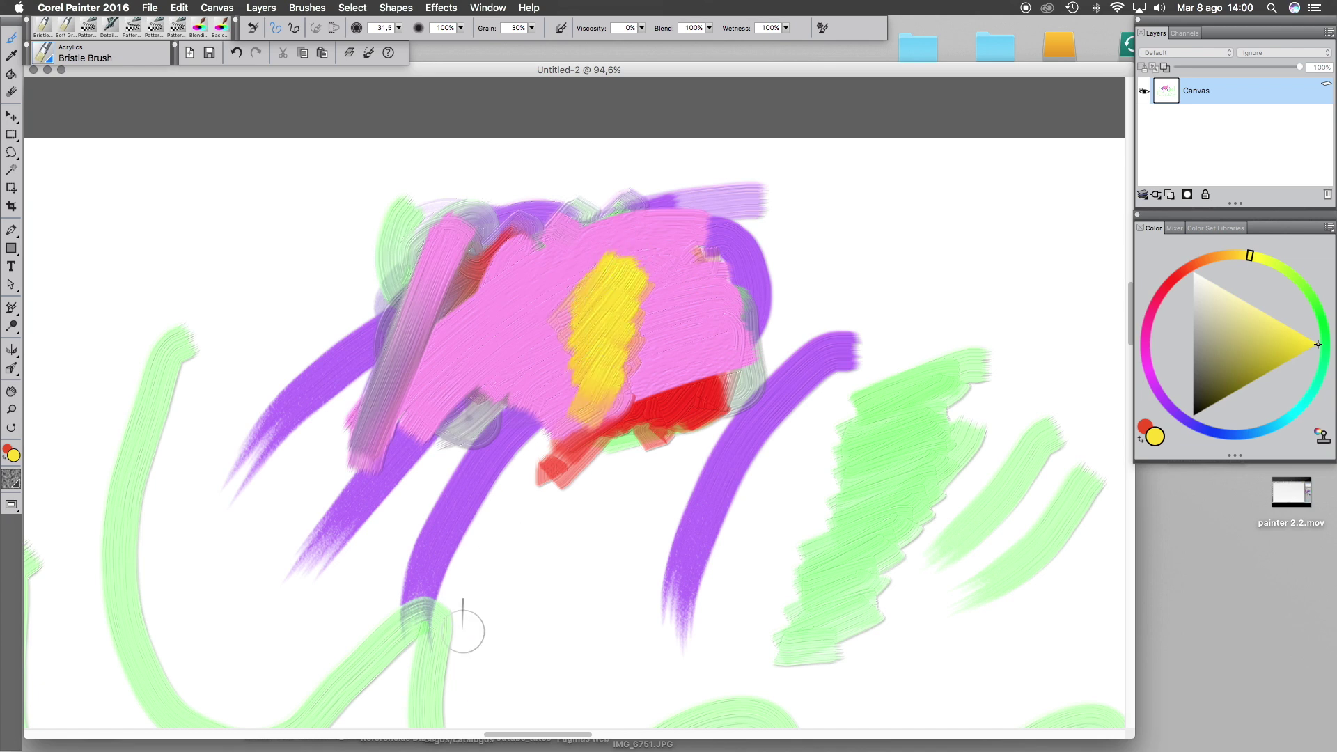
{"action": "mouse_move", "coordinate": [564, 239]}
{"action": "left_mouse_down"}
{"action": "mouse_move", "coordinate": [548, 463]}
{"action": "mouse_move", "coordinate": [541, 265]}
{"action": "mouse_move", "coordinate": [538, 406]}
{"action": "mouse_move", "coordinate": [560, 239]}
{"action": "mouse_move", "coordinate": [522, 457]}
{"action": "left_mouse_up"}
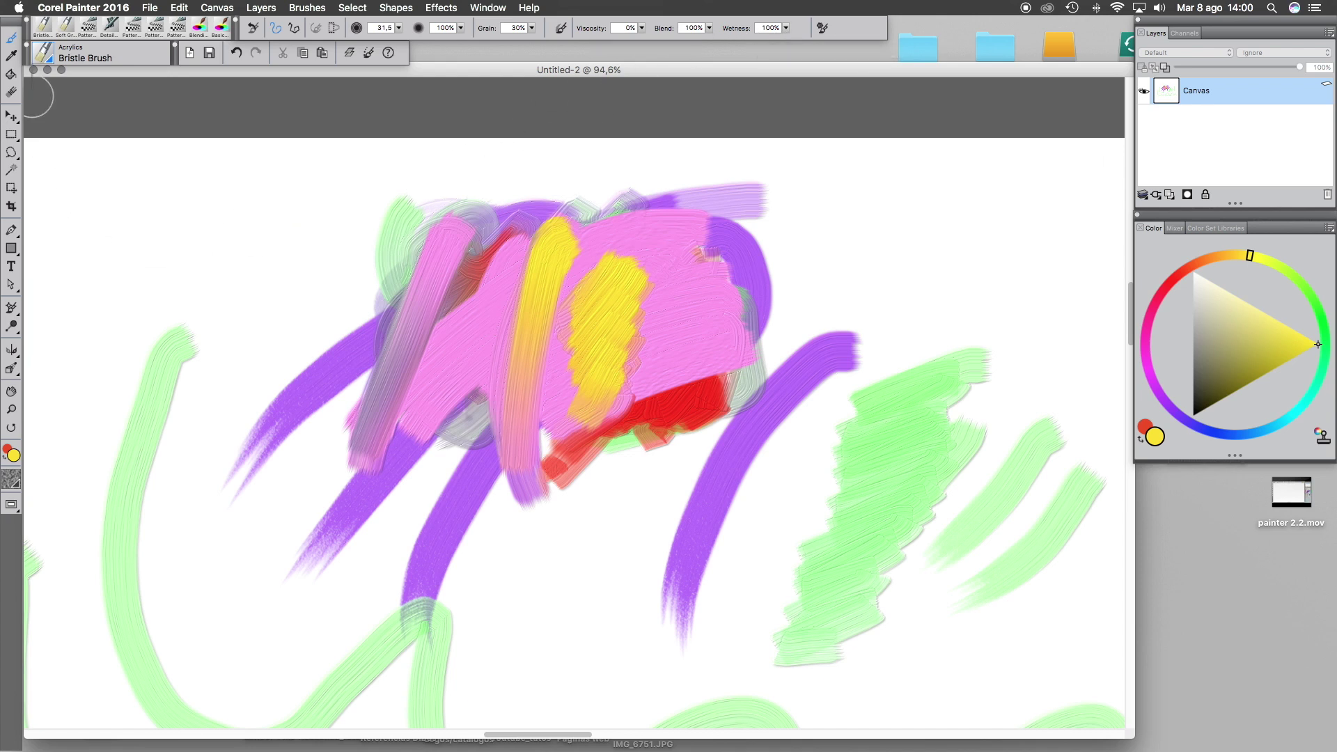
Choose the Captured Bristle acrylic brush and paint a yellow zigzag from the pink area out to the green curve's upper end
{"action": "left_click", "coordinate": [44, 55]}
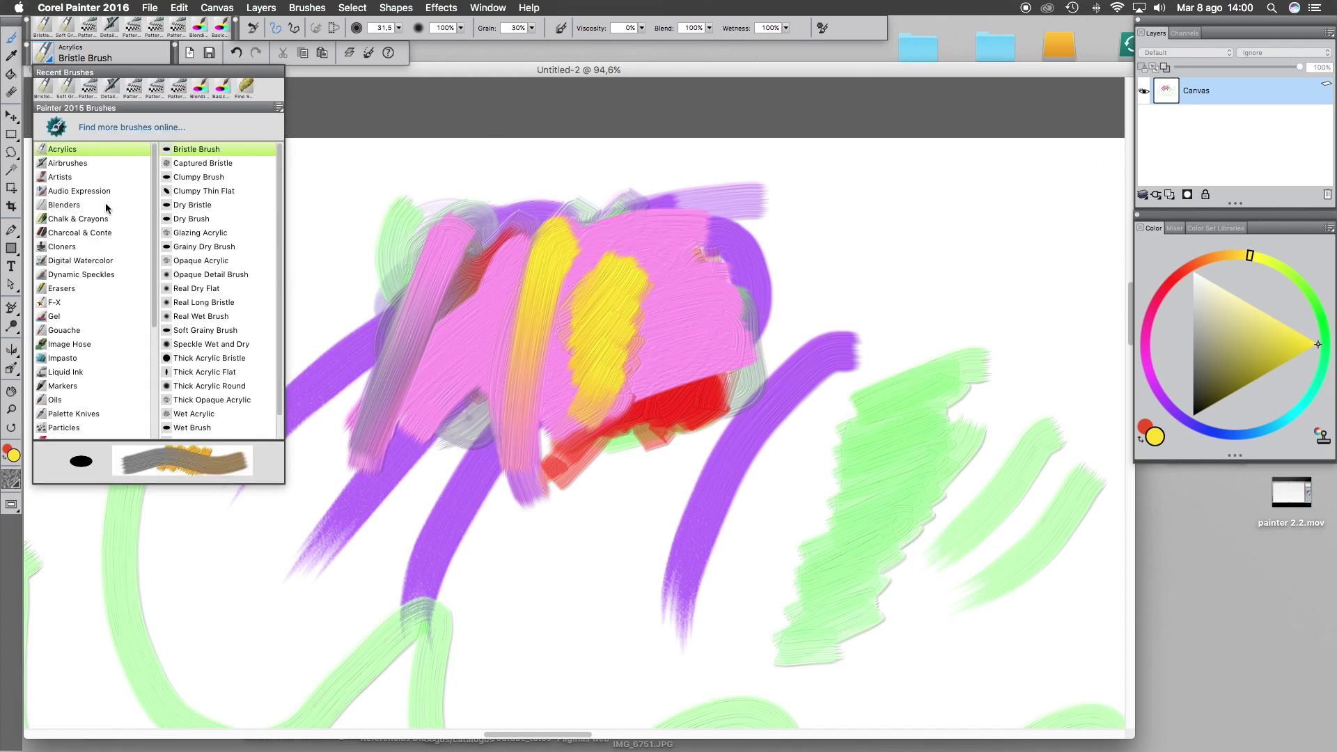
{"action": "left_click", "coordinate": [202, 163]}
{"action": "mouse_move", "coordinate": [477, 282]}
{"action": "left_mouse_down"}
{"action": "mouse_move", "coordinate": [227, 352]}
{"action": "mouse_move", "coordinate": [195, 341]}
{"action": "left_mouse_up"}
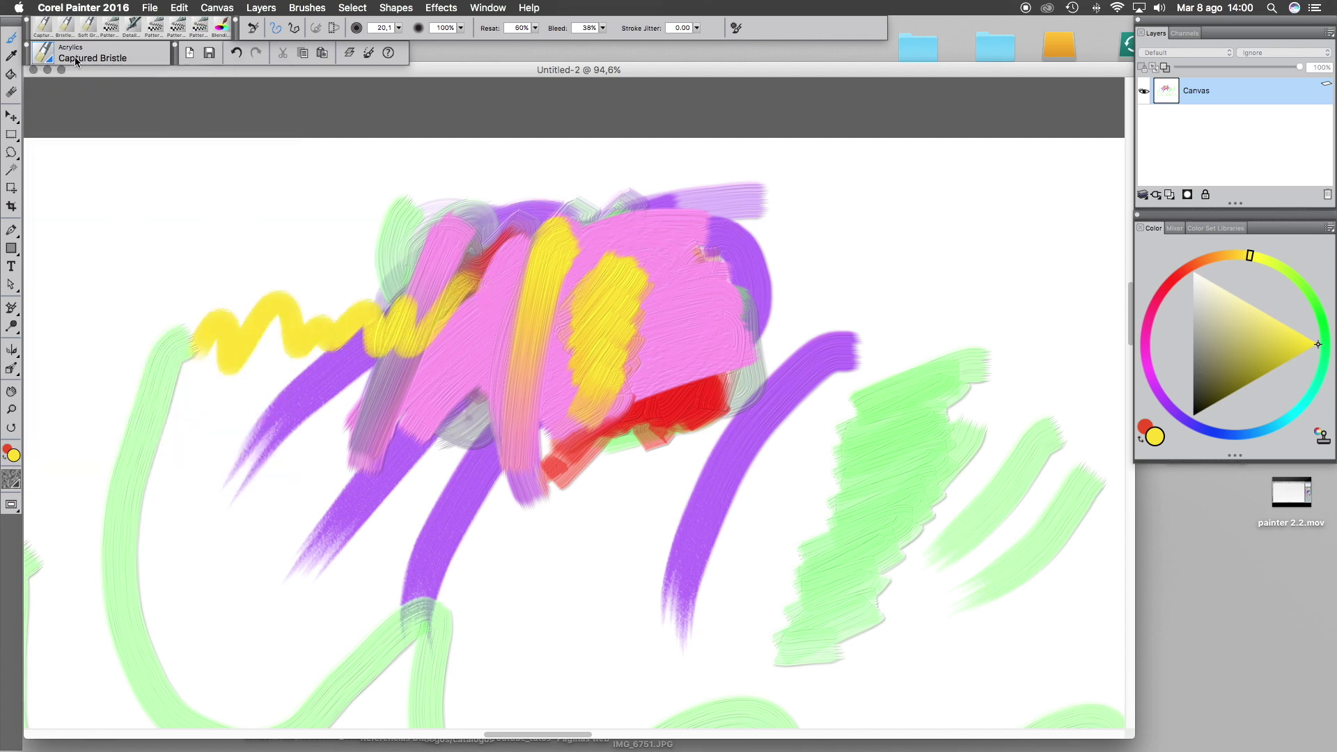
Choose the Glazing Acrylic brush and paint a soft yellow patch above the zigzag and another over the pink area above the red patch
{"action": "left_click", "coordinate": [75, 61]}
{"action": "left_click", "coordinate": [217, 227]}
{"action": "mouse_move", "coordinate": [269, 227]}
{"action": "left_mouse_down"}
{"action": "mouse_move", "coordinate": [303, 224]}
{"action": "mouse_move", "coordinate": [198, 255]}
{"action": "mouse_move", "coordinate": [306, 224]}
{"action": "mouse_move", "coordinate": [264, 252]}
{"action": "mouse_move", "coordinate": [233, 234]}
{"action": "left_mouse_up"}
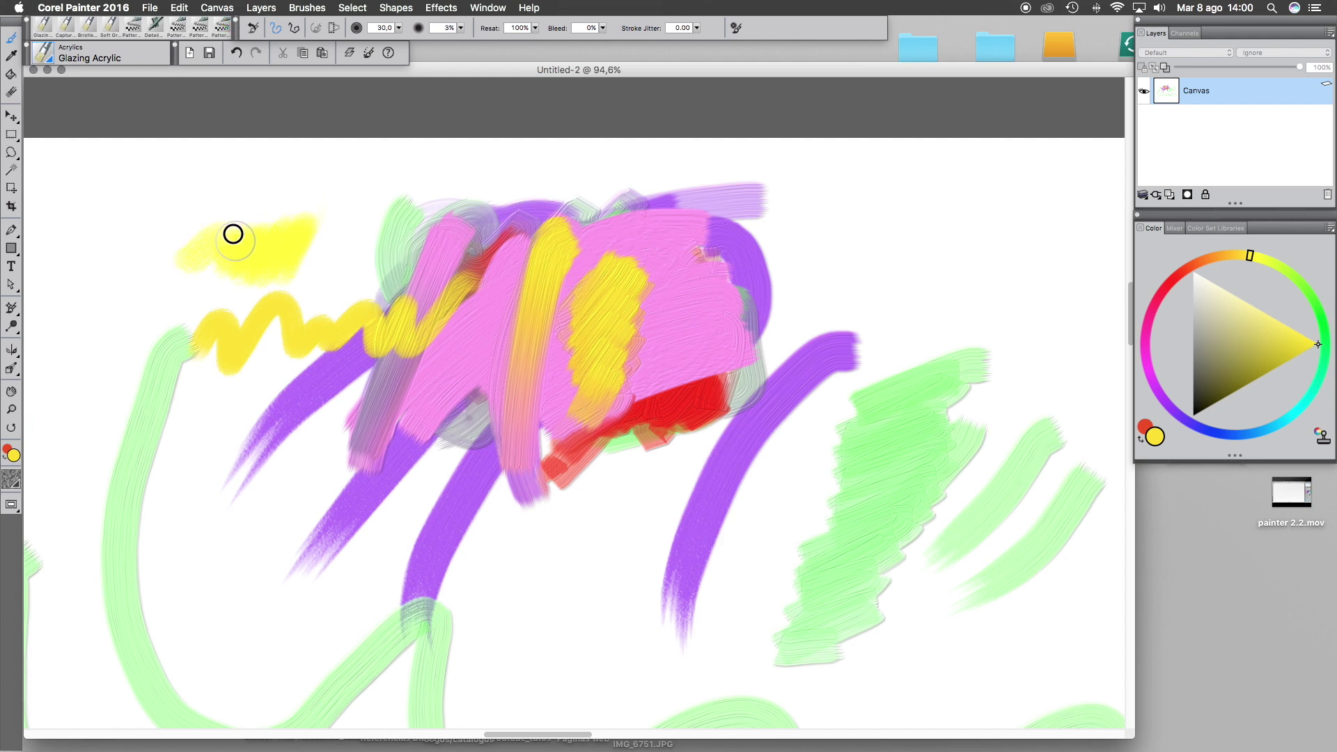
{"action": "mouse_move", "coordinate": [668, 356]}
{"action": "left_mouse_down"}
{"action": "mouse_move", "coordinate": [725, 379]}
{"action": "mouse_move", "coordinate": [692, 346]}
{"action": "mouse_move", "coordinate": [704, 366]}
{"action": "left_mouse_up"}
Choose the Wet Soft Acrylic brush and blend yellow over the pink area between the yellow scribble and the purple arc
{"action": "left_click", "coordinate": [47, 55]}
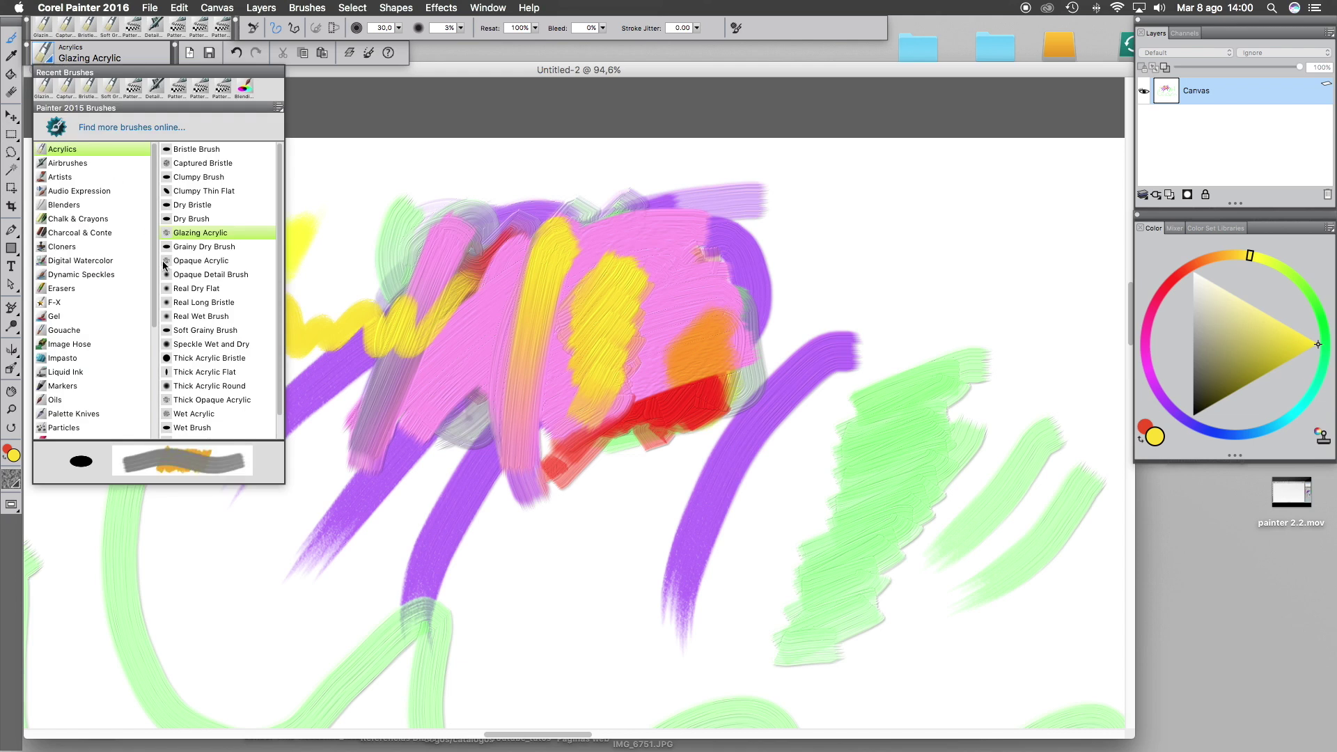
{"action": "scroll", "coordinate": [272, 411], "scroll_direction": "down", "scroll_amount": 2}
{"action": "left_click", "coordinate": [202, 432]}
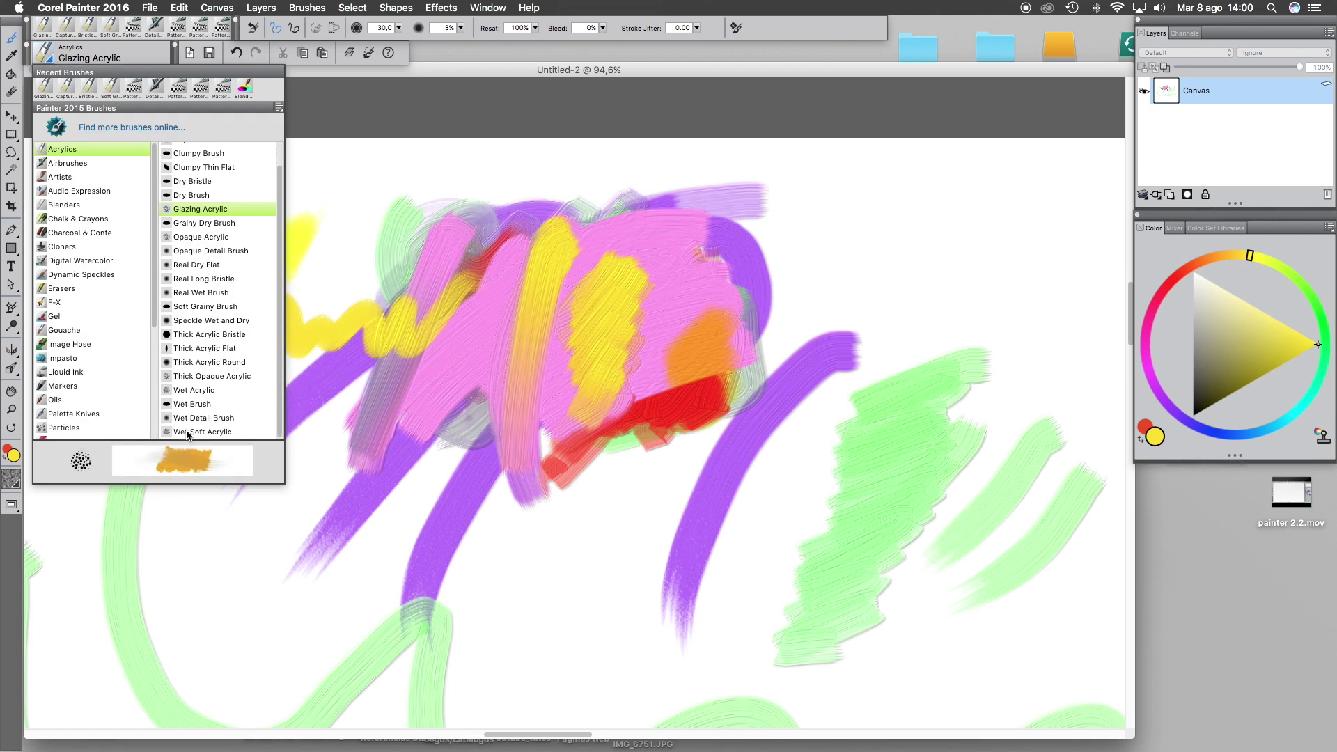
{"action": "mouse_move", "coordinate": [675, 332]}
{"action": "left_mouse_down"}
{"action": "mouse_move", "coordinate": [671, 374]}
{"action": "mouse_move", "coordinate": [683, 293]}
{"action": "mouse_move", "coordinate": [616, 263]}
{"action": "left_mouse_up"}
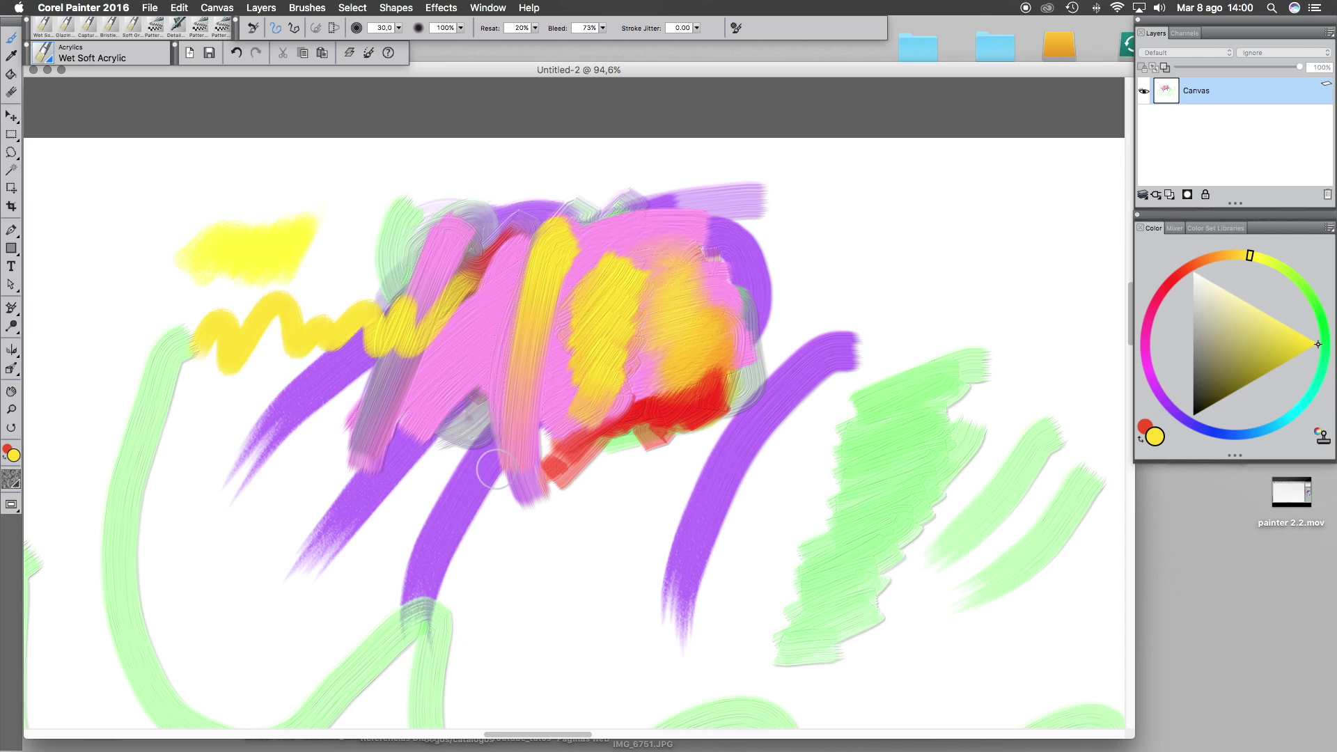
{"action": "mouse_move", "coordinate": [694, 323]}
{"action": "left_mouse_down"}
{"action": "mouse_move", "coordinate": [708, 271]}
{"action": "mouse_move", "coordinate": [575, 259]}
{"action": "left_mouse_up"}
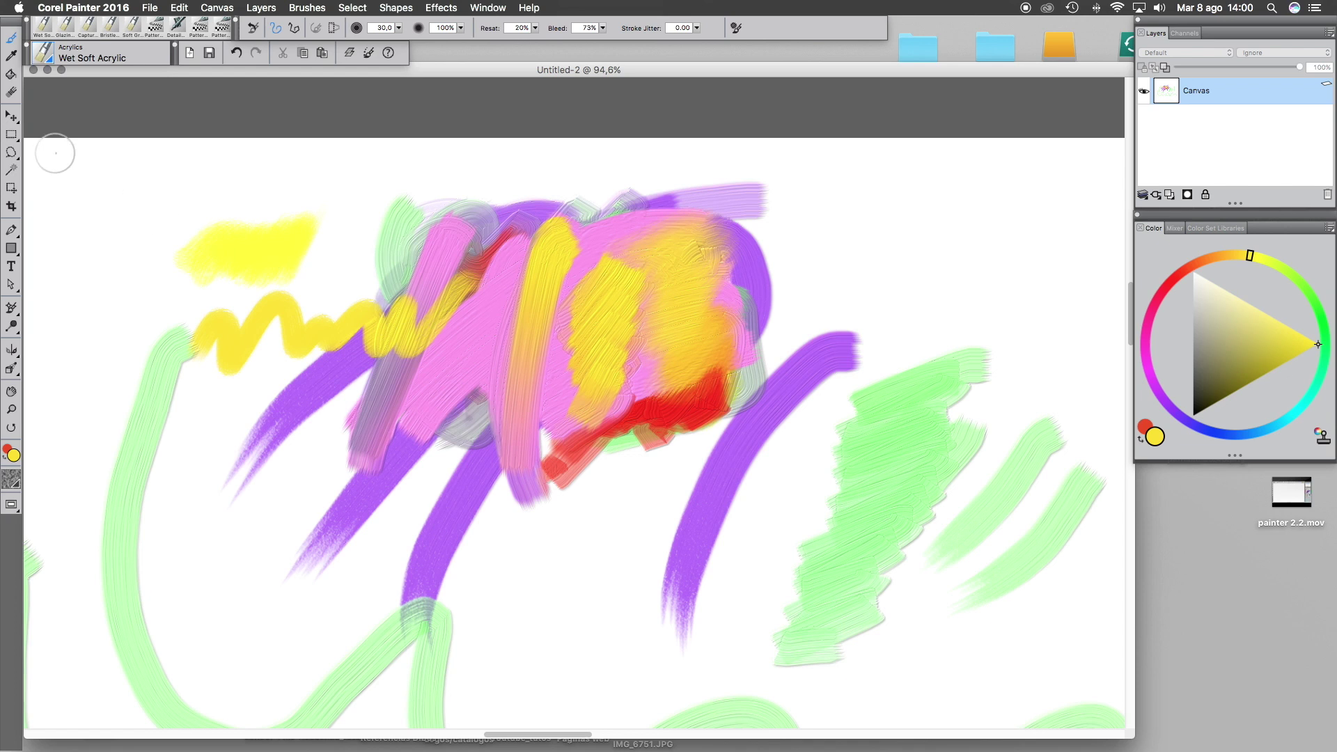
Switch back to the acrylic Bristle Brush and paint two slanted yellow strokes over the soft yellow patch and zigzag's outer end
{"action": "left_click", "coordinate": [49, 61]}
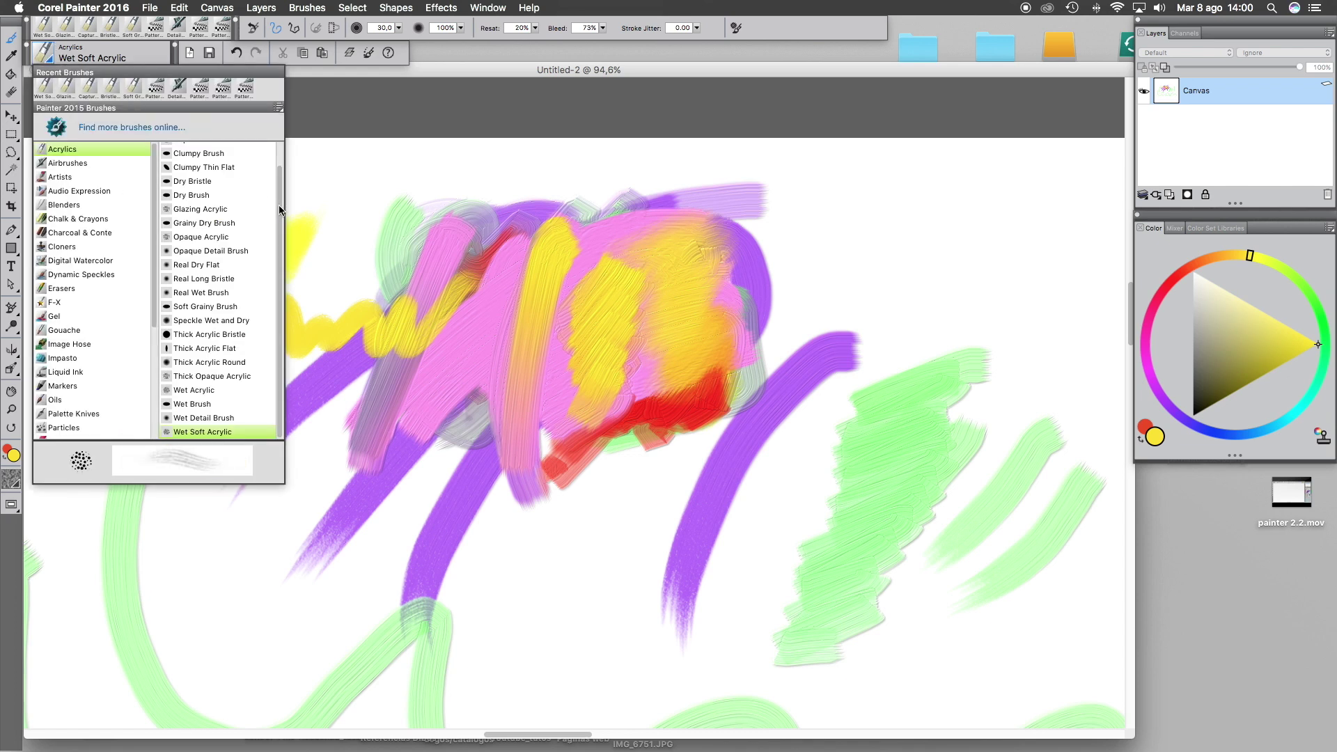
{"action": "scroll", "coordinate": [282, 181], "scroll_direction": "up", "scroll_amount": 2}
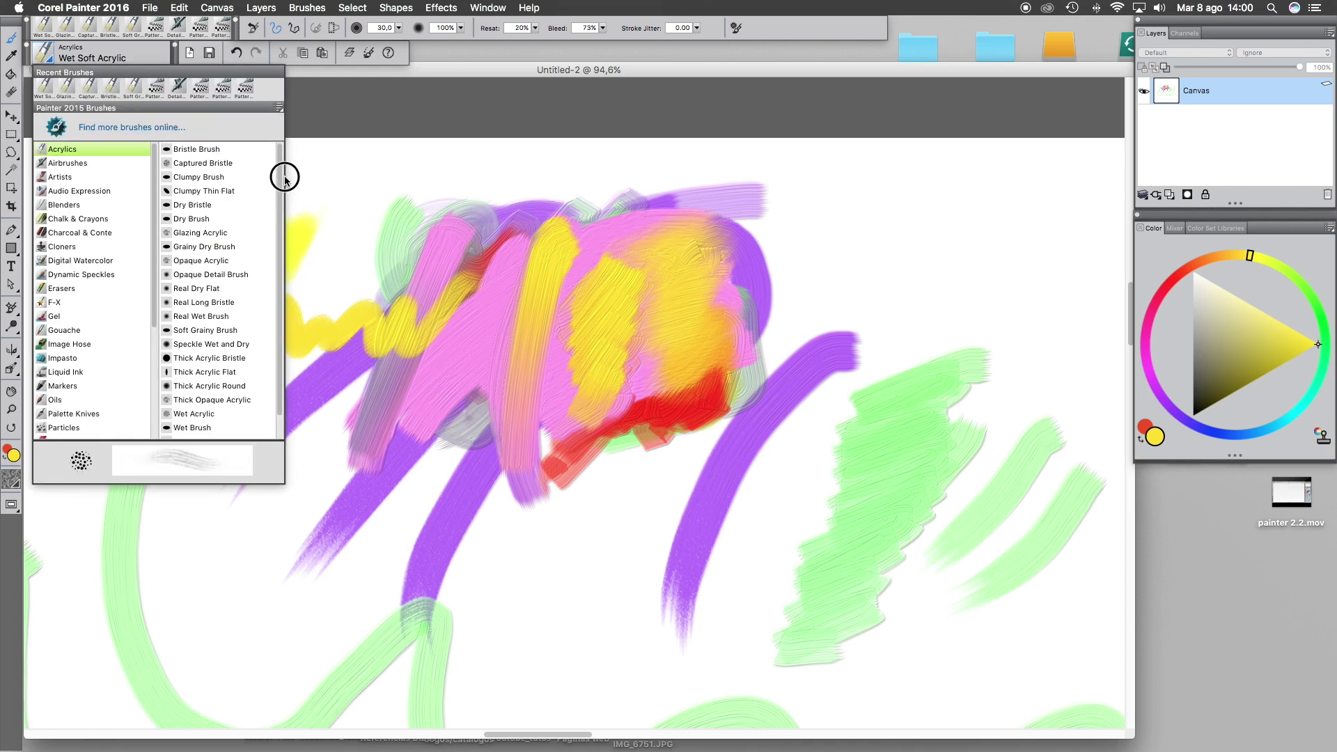
{"action": "left_click", "coordinate": [199, 151]}
{"action": "mouse_move", "coordinate": [215, 263]}
{"action": "left_mouse_down"}
{"action": "mouse_move", "coordinate": [122, 324]}
{"action": "mouse_move", "coordinate": [199, 244]}
{"action": "mouse_move", "coordinate": [115, 327]}
{"action": "left_mouse_up"}
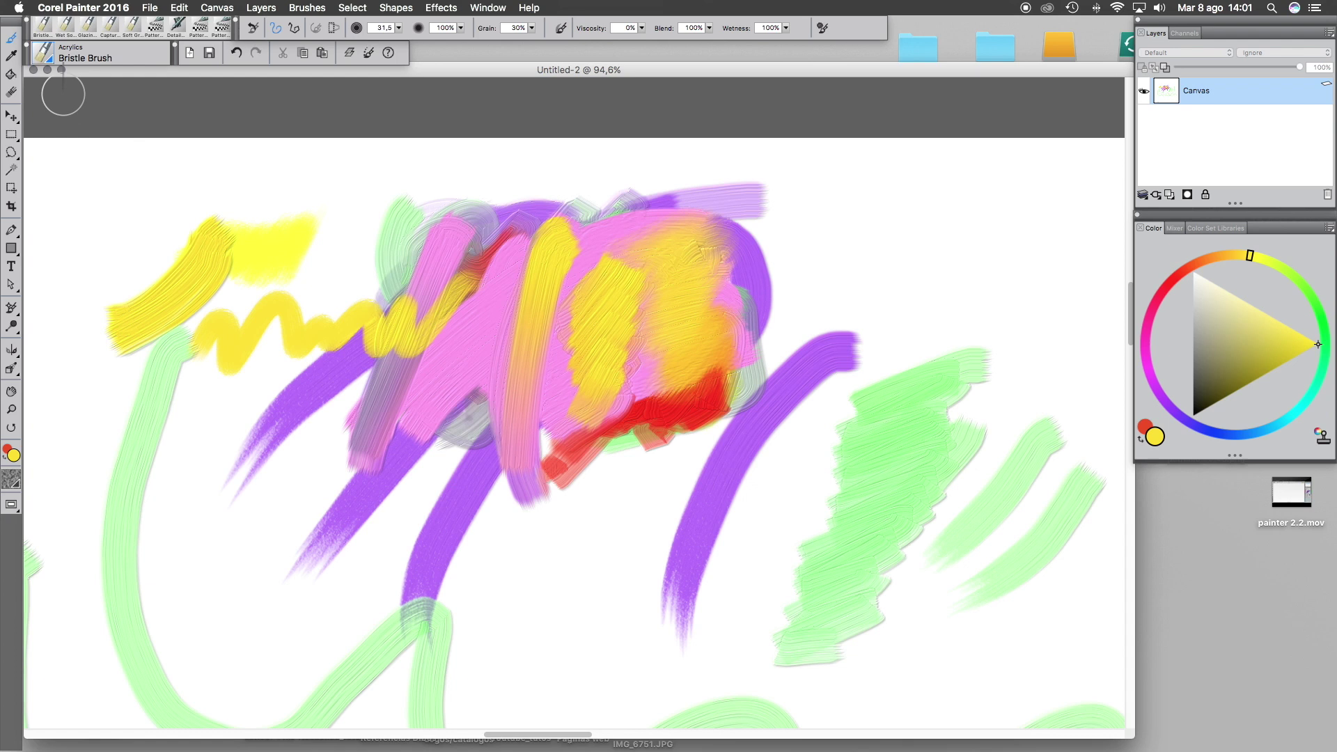
{"action": "left_click_drag", "start_coordinate": [292, 256], "coordinate": [245, 311]}
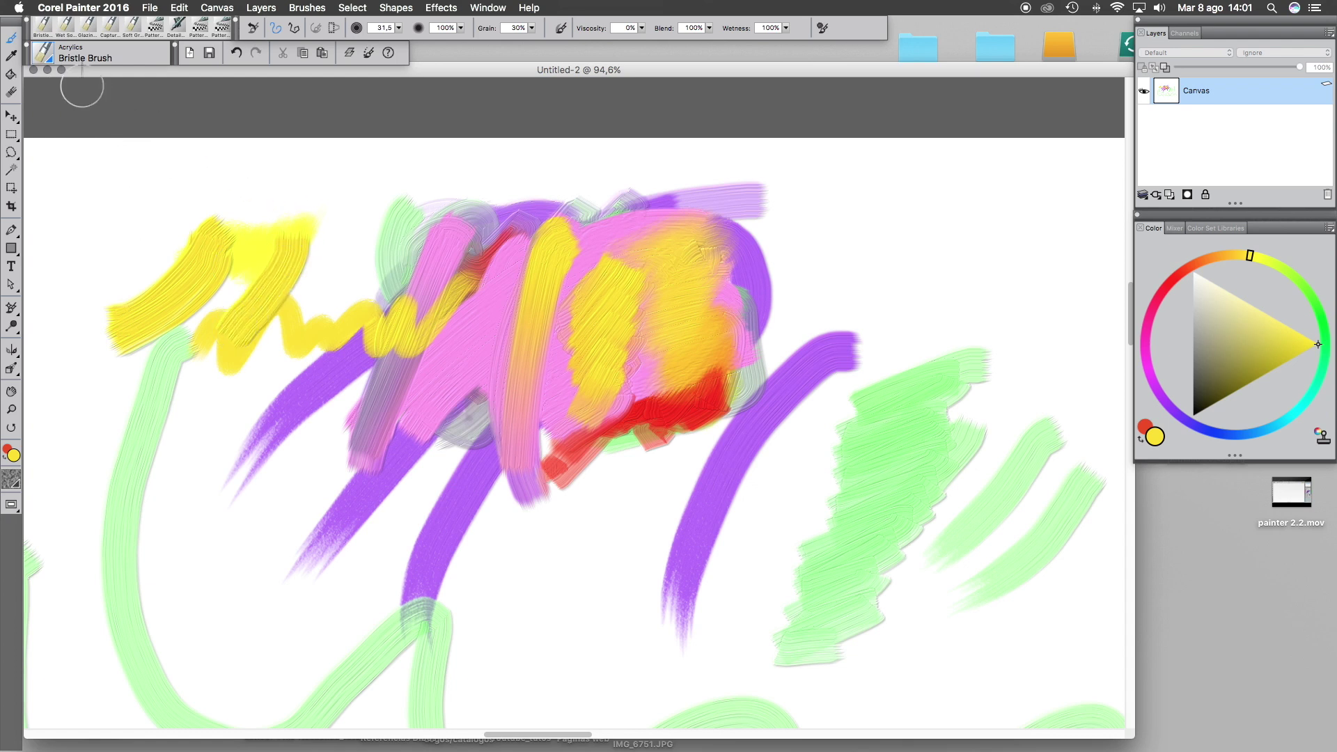
Browse the Acrylics and Airbrushes brush categories and choose the Broad Wheel Airbrush
{"action": "left_click", "coordinate": [50, 59]}
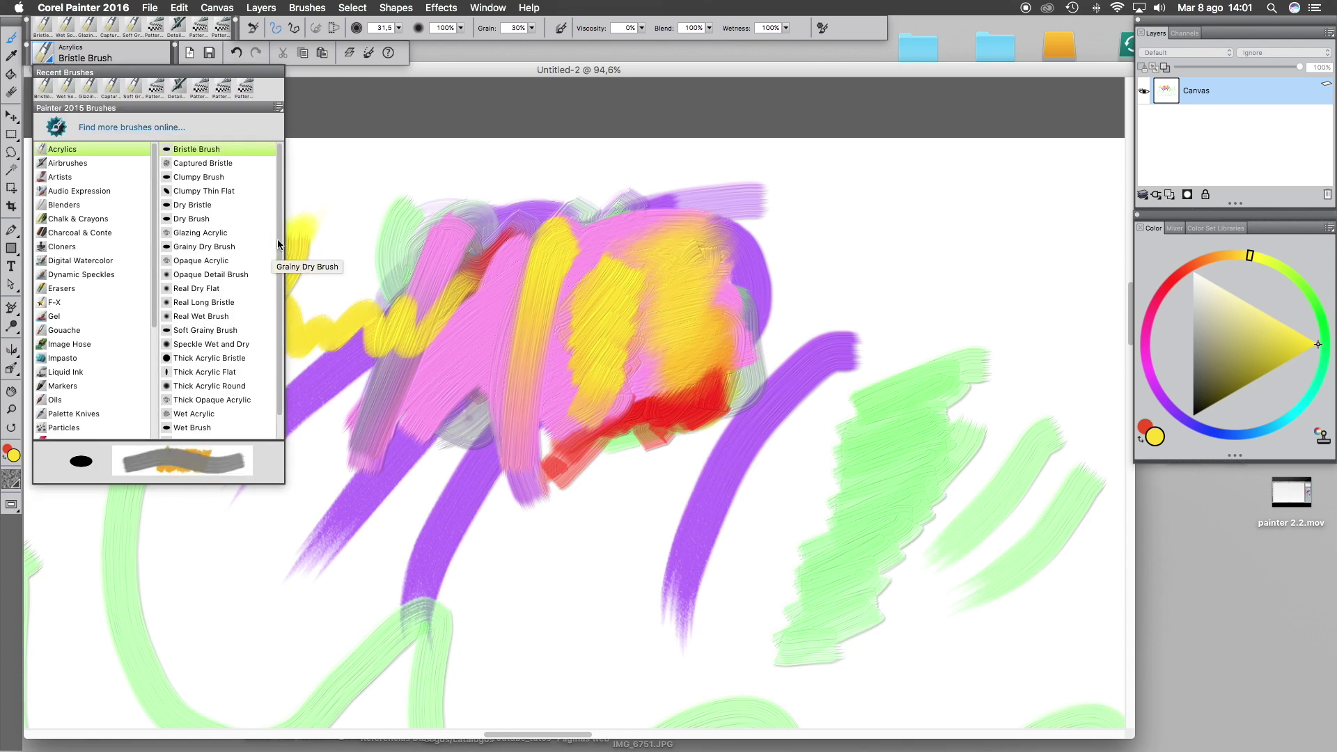
{"action": "scroll", "coordinate": [278, 243], "scroll_direction": "down", "scroll_amount": 2}
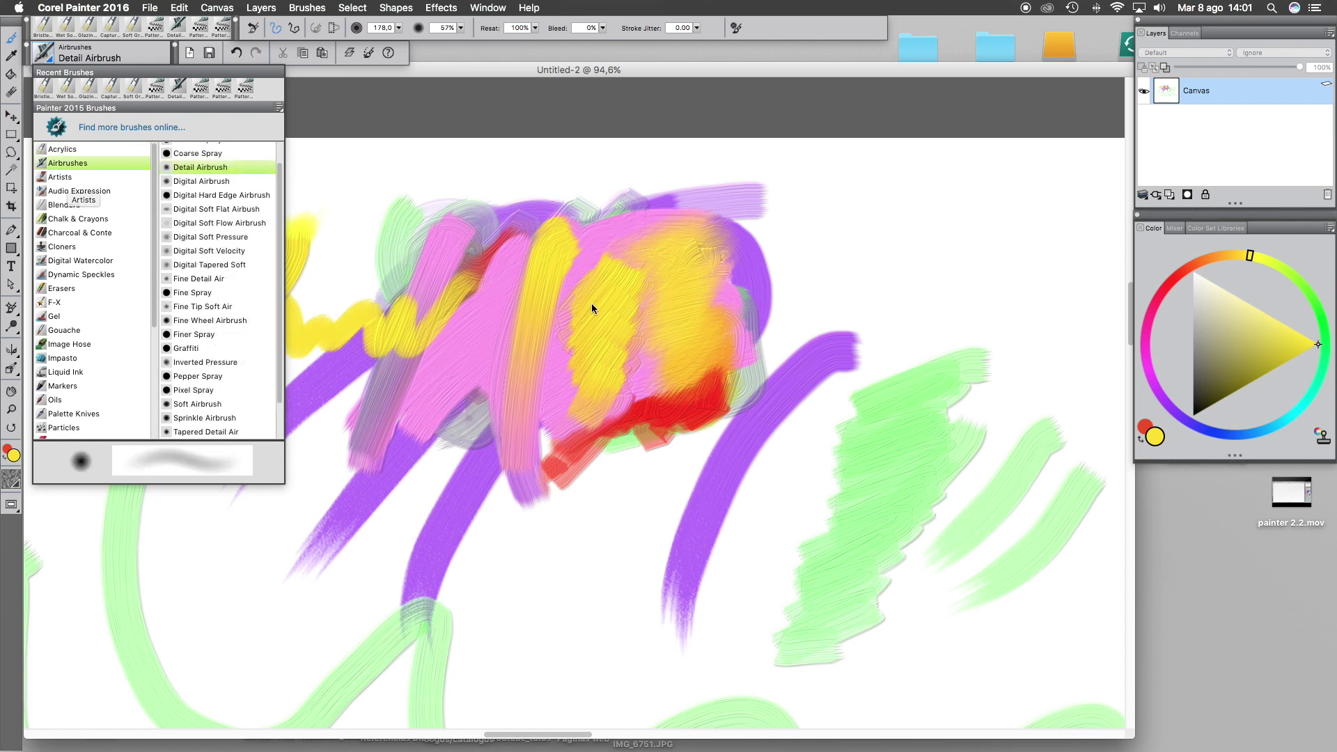
{"action": "left_click_drag", "start_coordinate": [278, 223], "coordinate": [288, 177]}
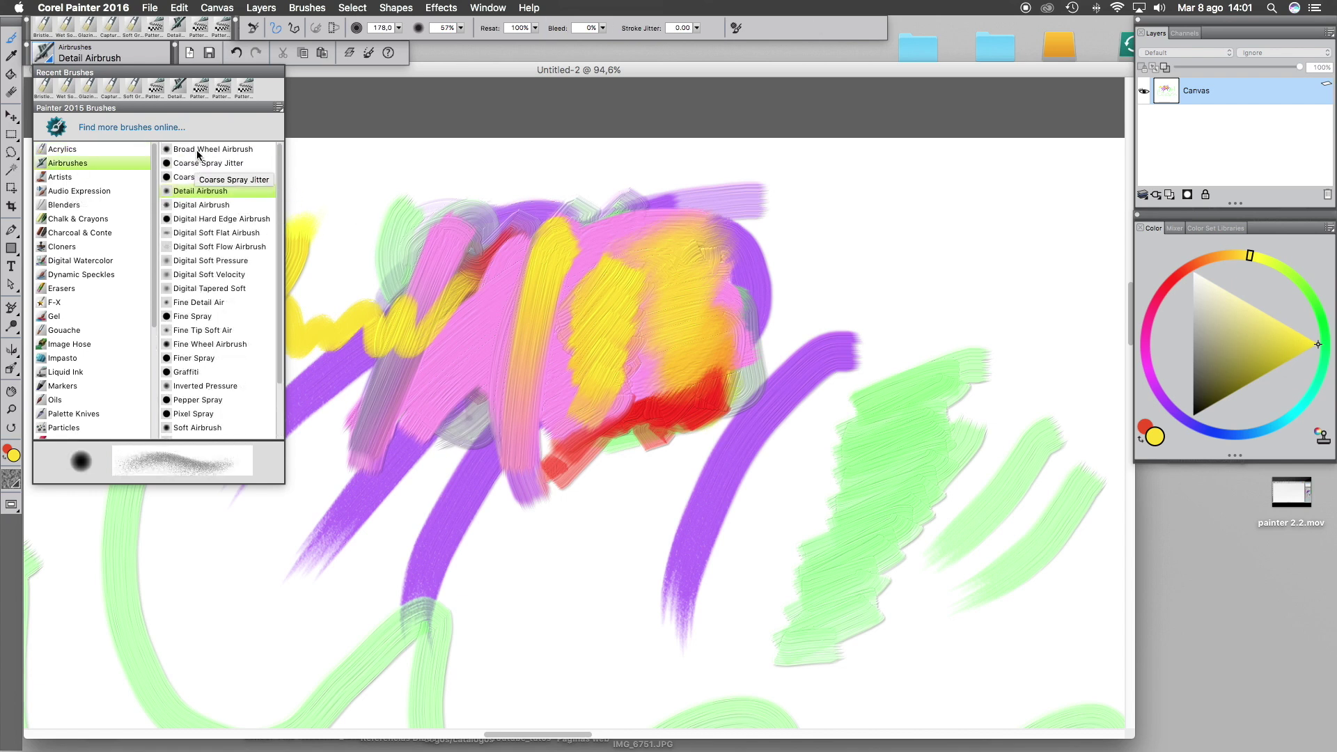
{"action": "left_click", "coordinate": [240, 149]}
Set the brush size to 151.9, spray yellow widely across the artwork, and spray a large red patch over the middle
{"action": "left_click_drag", "start_coordinate": [398, 28], "coordinate": [452, 37]}
{"action": "mouse_move", "coordinate": [864, 259]}
{"action": "left_mouse_down"}
{"action": "mouse_move", "coordinate": [906, 317]}
{"action": "mouse_move", "coordinate": [834, 442]}
{"action": "mouse_move", "coordinate": [791, 486]}
{"action": "mouse_move", "coordinate": [723, 518]}
{"action": "mouse_move", "coordinate": [576, 517]}
{"action": "mouse_move", "coordinate": [513, 480]}
{"action": "mouse_move", "coordinate": [391, 292]}
{"action": "mouse_move", "coordinate": [279, 283]}
{"action": "mouse_move", "coordinate": [255, 299]}
{"action": "mouse_move", "coordinate": [252, 479]}
{"action": "mouse_move", "coordinate": [253, 421]}
{"action": "mouse_move", "coordinate": [310, 387]}
{"action": "mouse_move", "coordinate": [686, 256]}
{"action": "left_mouse_up"}
{"action": "left_click_drag", "start_coordinate": [1250, 256], "coordinate": [1189, 266]}
{"action": "mouse_move", "coordinate": [662, 313]}
{"action": "left_mouse_down"}
{"action": "mouse_move", "coordinate": [546, 349]}
{"action": "mouse_move", "coordinate": [571, 326]}
{"action": "left_mouse_up"}
With the Digital Airbrush, spray two red blobs over the slanted yellow strokes and a bright green spot inside the round one
{"action": "left_click", "coordinate": [50, 62]}
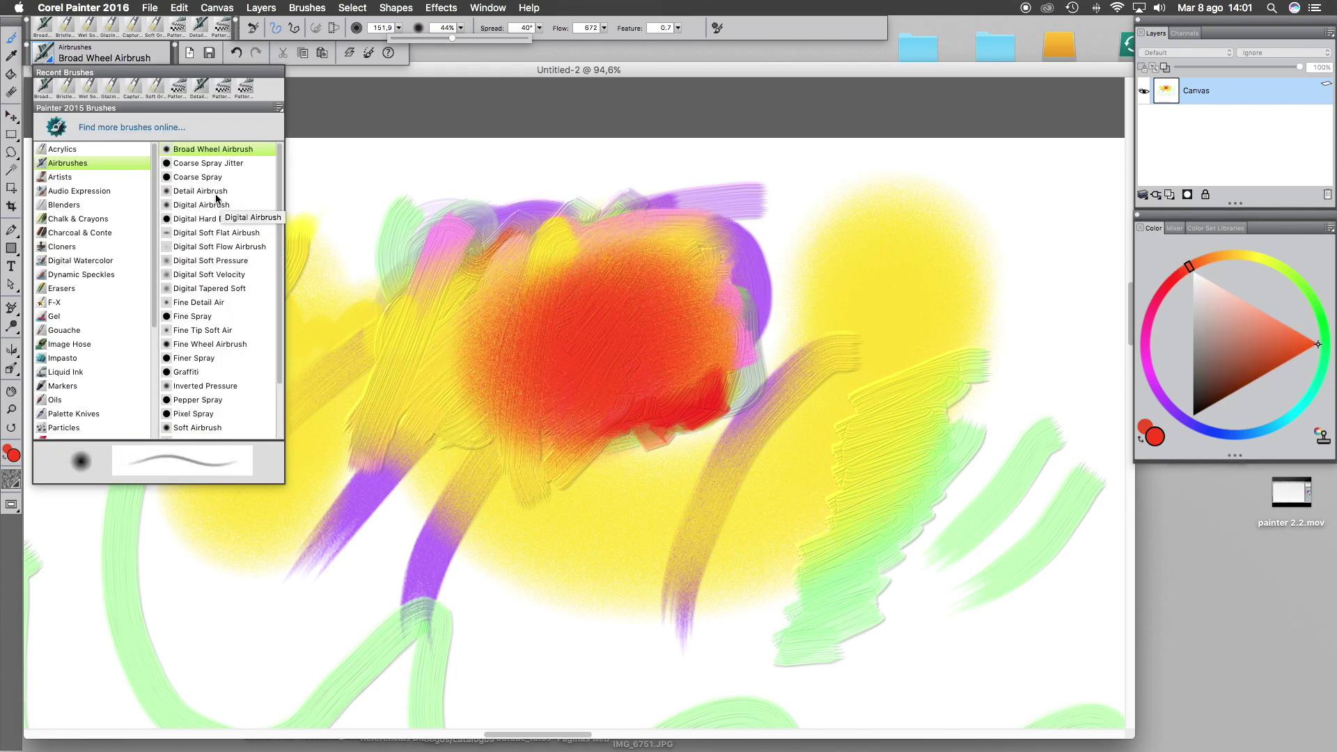
{"action": "left_click", "coordinate": [189, 206]}
{"action": "mouse_move", "coordinate": [126, 214]}
{"action": "left_mouse_down"}
{"action": "mouse_move", "coordinate": [159, 250]}
{"action": "mouse_move", "coordinate": [186, 245]}
{"action": "mouse_move", "coordinate": [199, 266]}
{"action": "mouse_move", "coordinate": [209, 230]}
{"action": "mouse_move", "coordinate": [173, 259]}
{"action": "mouse_move", "coordinate": [155, 248]}
{"action": "mouse_move", "coordinate": [163, 230]}
{"action": "mouse_move", "coordinate": [136, 233]}
{"action": "left_mouse_up"}
{"action": "mouse_move", "coordinate": [286, 223]}
{"action": "left_mouse_down"}
{"action": "mouse_move", "coordinate": [298, 251]}
{"action": "mouse_move", "coordinate": [307, 202]}
{"action": "mouse_move", "coordinate": [281, 249]}
{"action": "mouse_move", "coordinate": [306, 263]}
{"action": "mouse_move", "coordinate": [326, 245]}
{"action": "mouse_move", "coordinate": [310, 293]}
{"action": "left_mouse_up"}
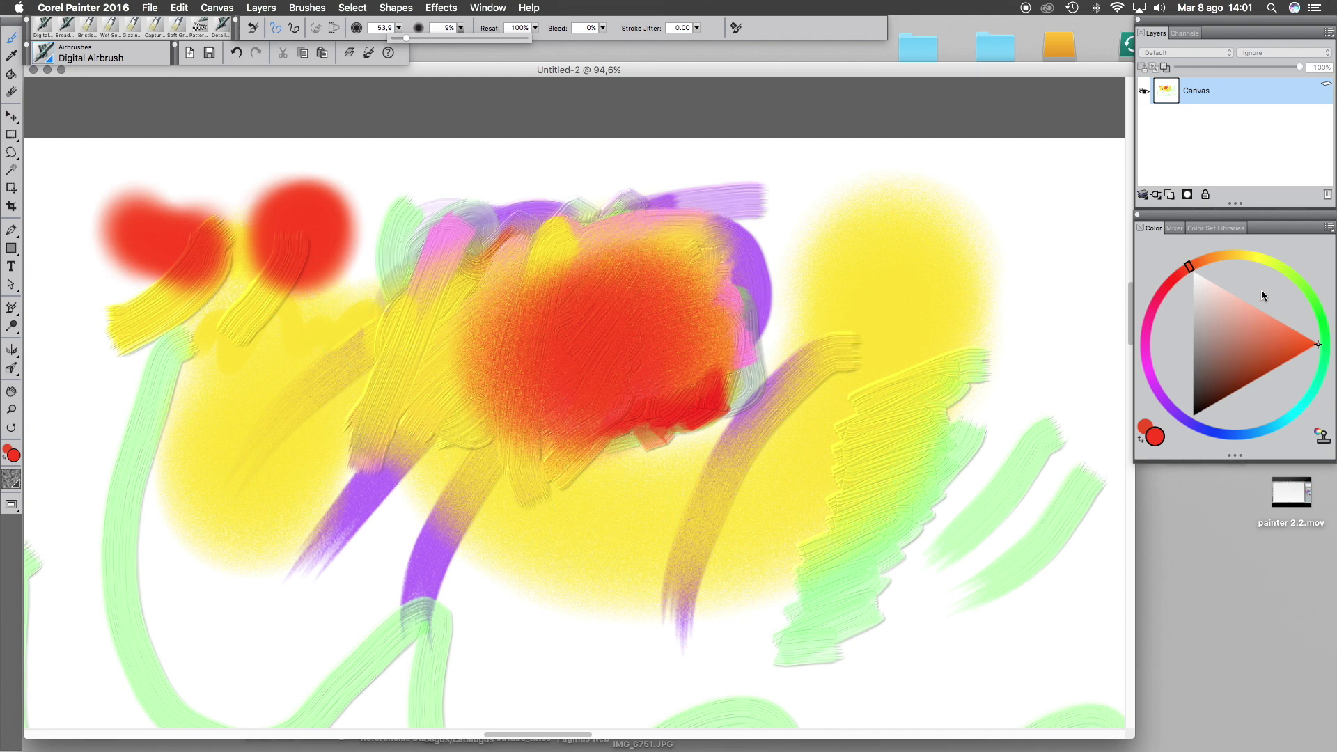
{"action": "left_click_drag", "start_coordinate": [1268, 267], "coordinate": [1318, 310]}
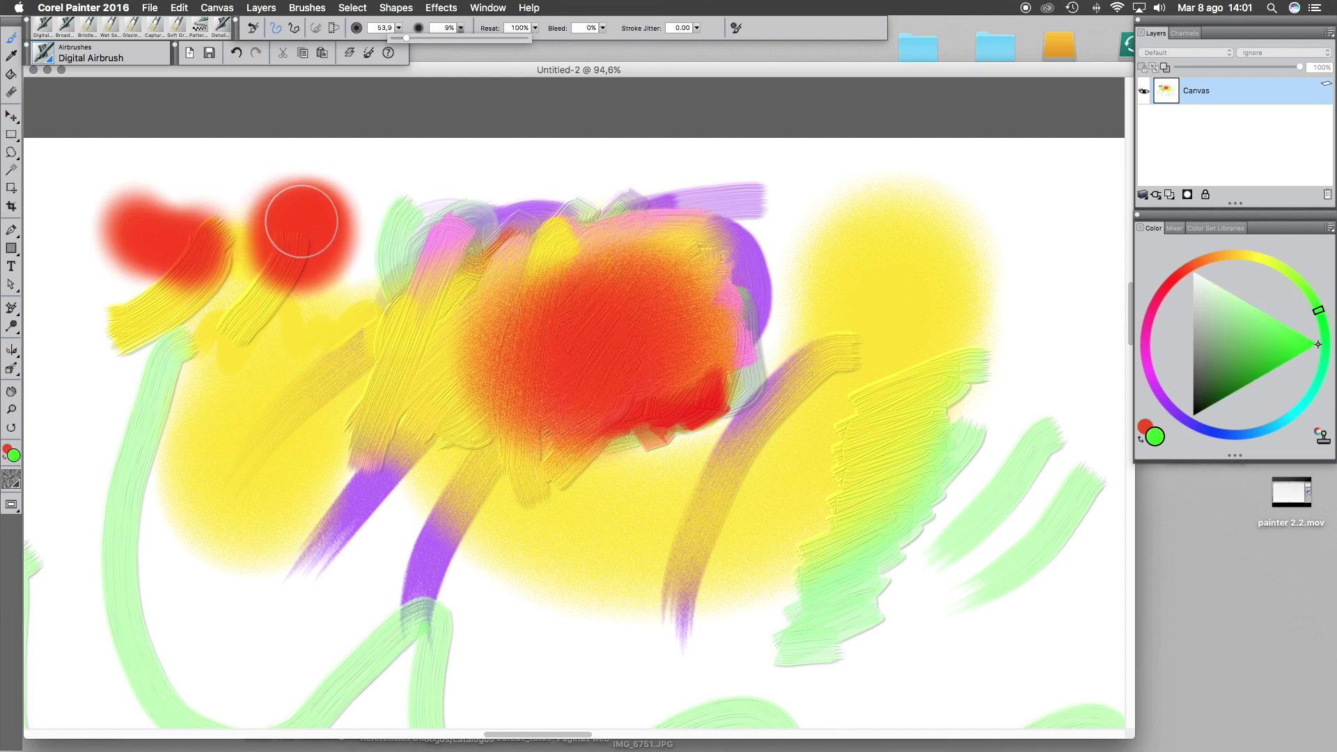
{"action": "left_click_drag", "start_coordinate": [309, 236], "coordinate": [307, 231]}
Lower the resaturation to 28% and spray a bright green spot on the large central red patch
{"action": "left_click", "coordinate": [534, 29]}
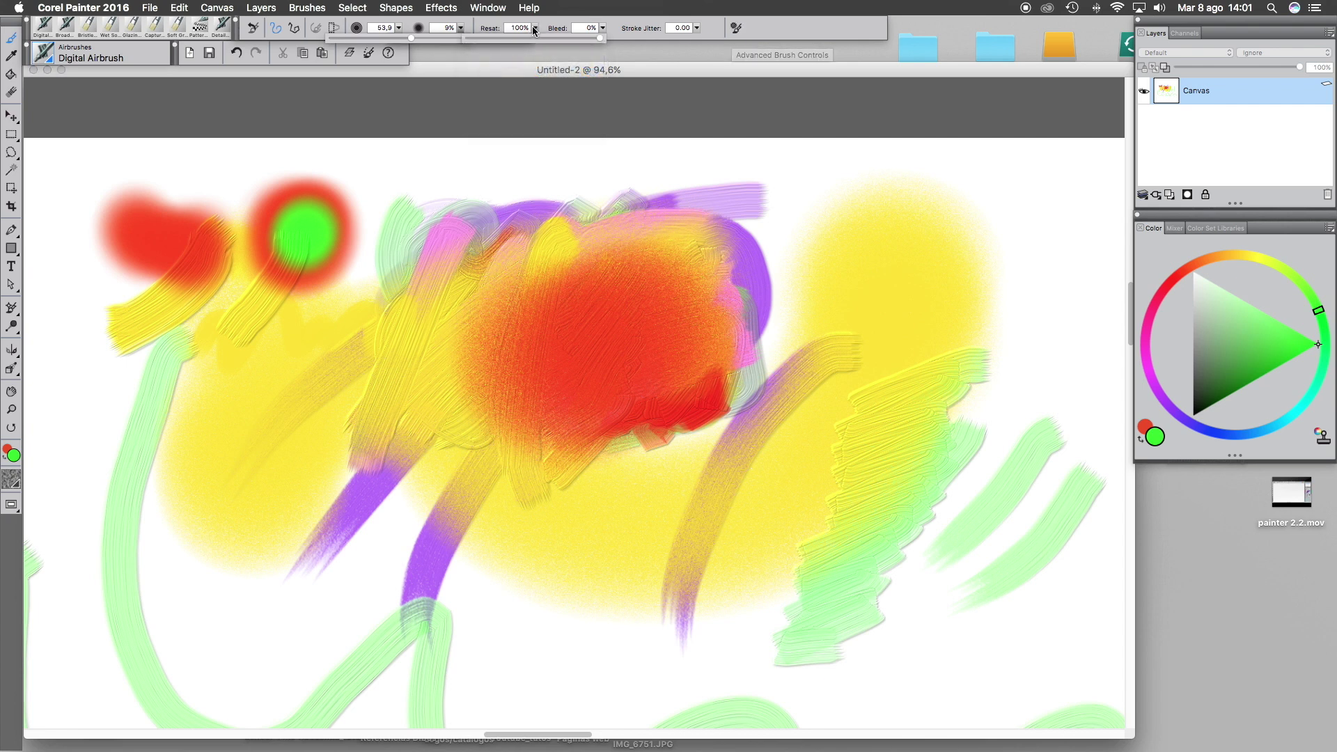
{"action": "left_click_drag", "start_coordinate": [600, 39], "coordinate": [504, 38]}
{"action": "left_click_drag", "start_coordinate": [633, 306], "coordinate": [632, 320]}
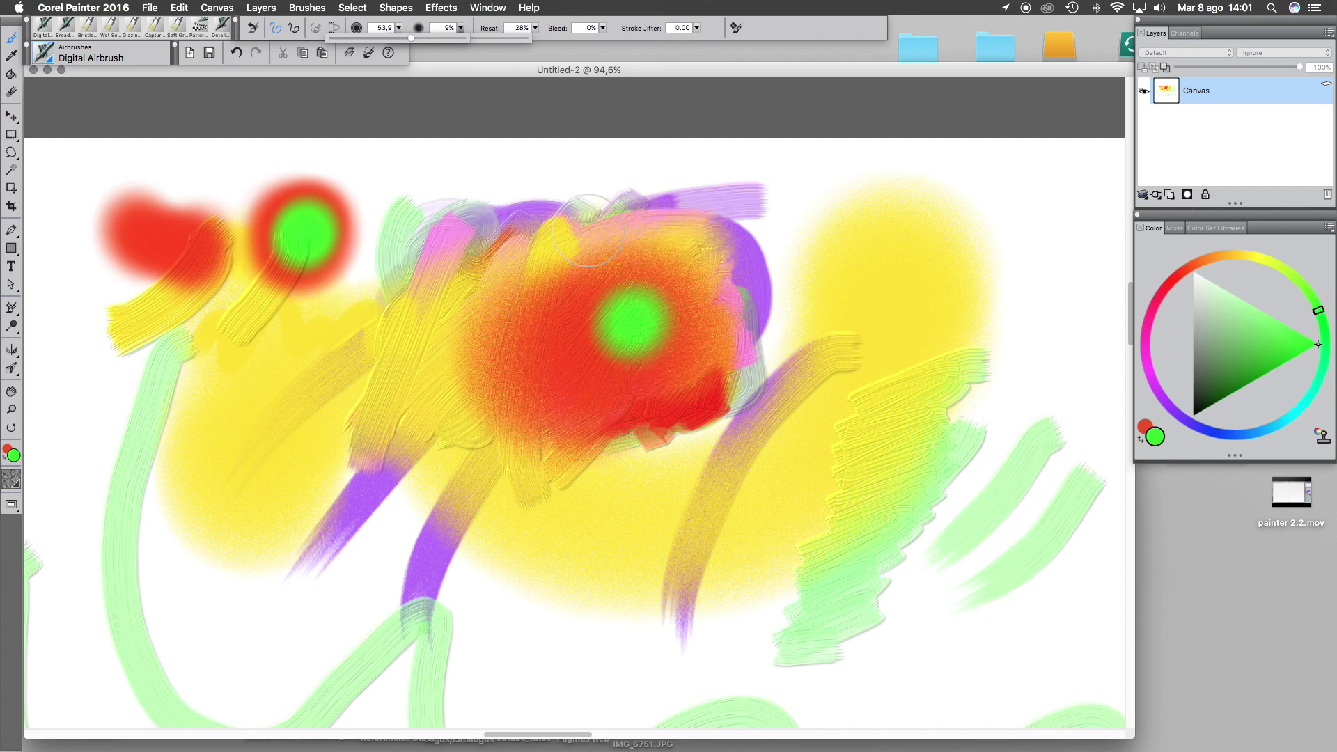
Set the resaturation to 0% and smear orange from the lower edge of the central red patch across the yellow below
{"action": "left_click", "coordinate": [533, 28]}
{"action": "left_click_drag", "start_coordinate": [505, 38], "coordinate": [468, 38]}
{"action": "mouse_move", "coordinate": [502, 379]}
{"action": "left_mouse_down"}
{"action": "mouse_move", "coordinate": [478, 390]}
{"action": "mouse_move", "coordinate": [519, 376]}
{"action": "mouse_move", "coordinate": [546, 436]}
{"action": "mouse_move", "coordinate": [607, 493]}
{"action": "mouse_move", "coordinate": [624, 490]}
{"action": "mouse_move", "coordinate": [567, 424]}
{"action": "mouse_move", "coordinate": [630, 495]}
{"action": "mouse_move", "coordinate": [752, 485]}
{"action": "mouse_move", "coordinate": [734, 541]}
{"action": "mouse_move", "coordinate": [630, 512]}
{"action": "left_mouse_up"}
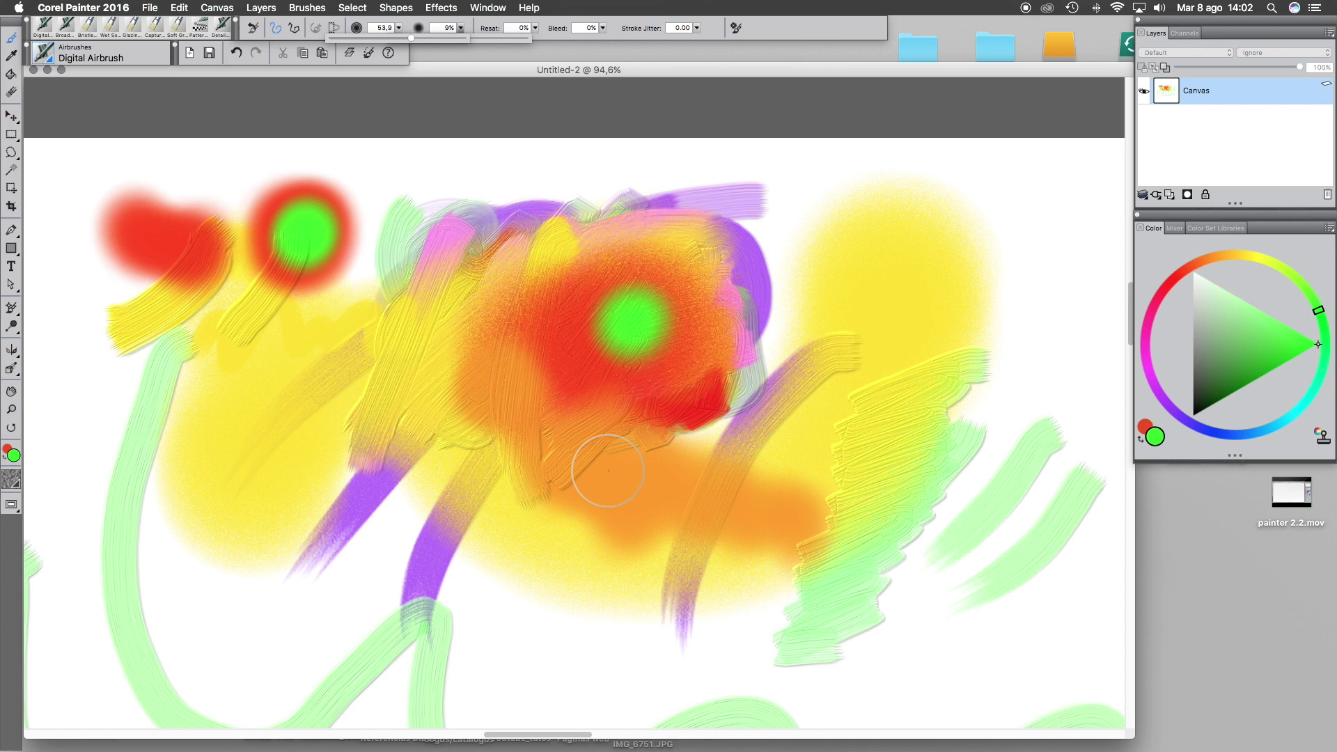
Restore the resaturation to 100% and extend the central green spot with a stroke toward the orange area
{"action": "left_click", "coordinate": [535, 29]}
{"action": "left_click", "coordinate": [537, 28]}
{"action": "left_click", "coordinate": [535, 28]}
{"action": "left_click", "coordinate": [601, 38]}
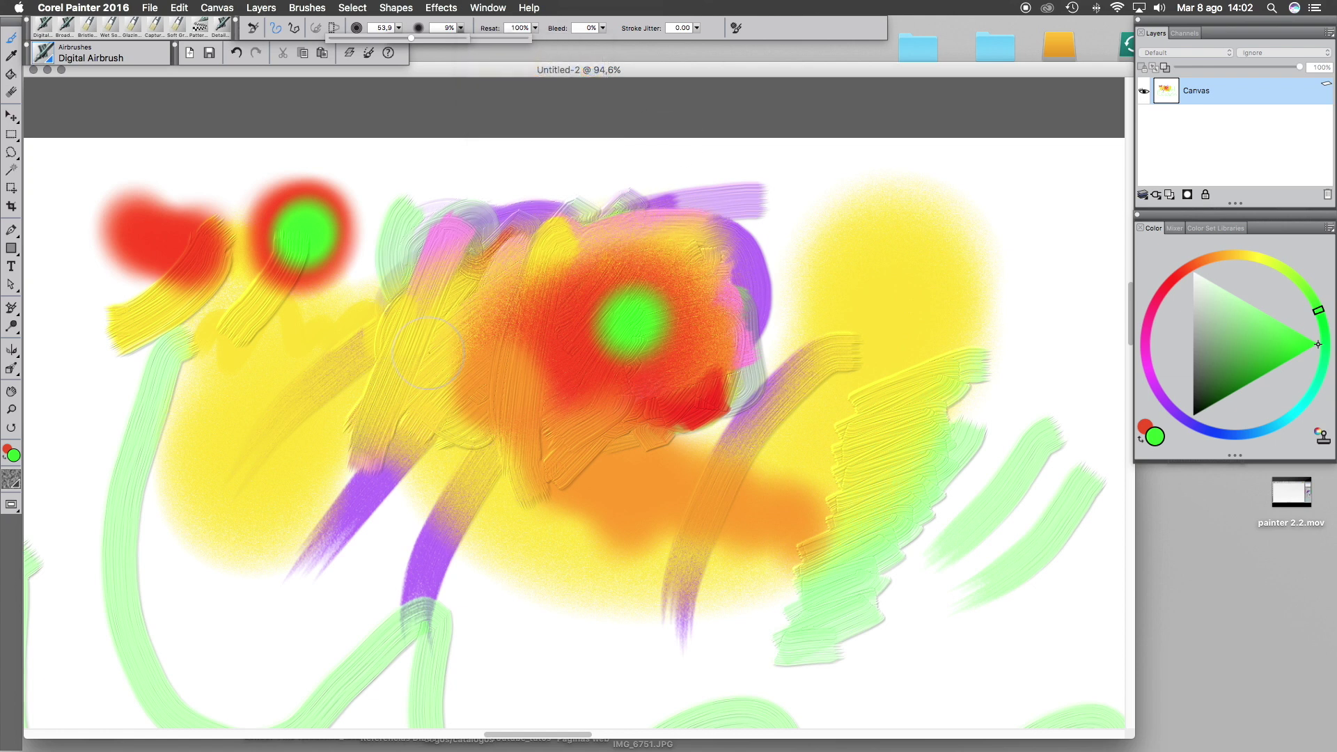
{"action": "left_click_drag", "start_coordinate": [612, 322], "coordinate": [507, 355]}
Try the resaturation at 56%, set it to 0%, and smear the existing red, yellow and pink paint around the central patch
{"action": "left_click", "coordinate": [535, 28]}
{"action": "left_click_drag", "start_coordinate": [600, 39], "coordinate": [554, 39]}
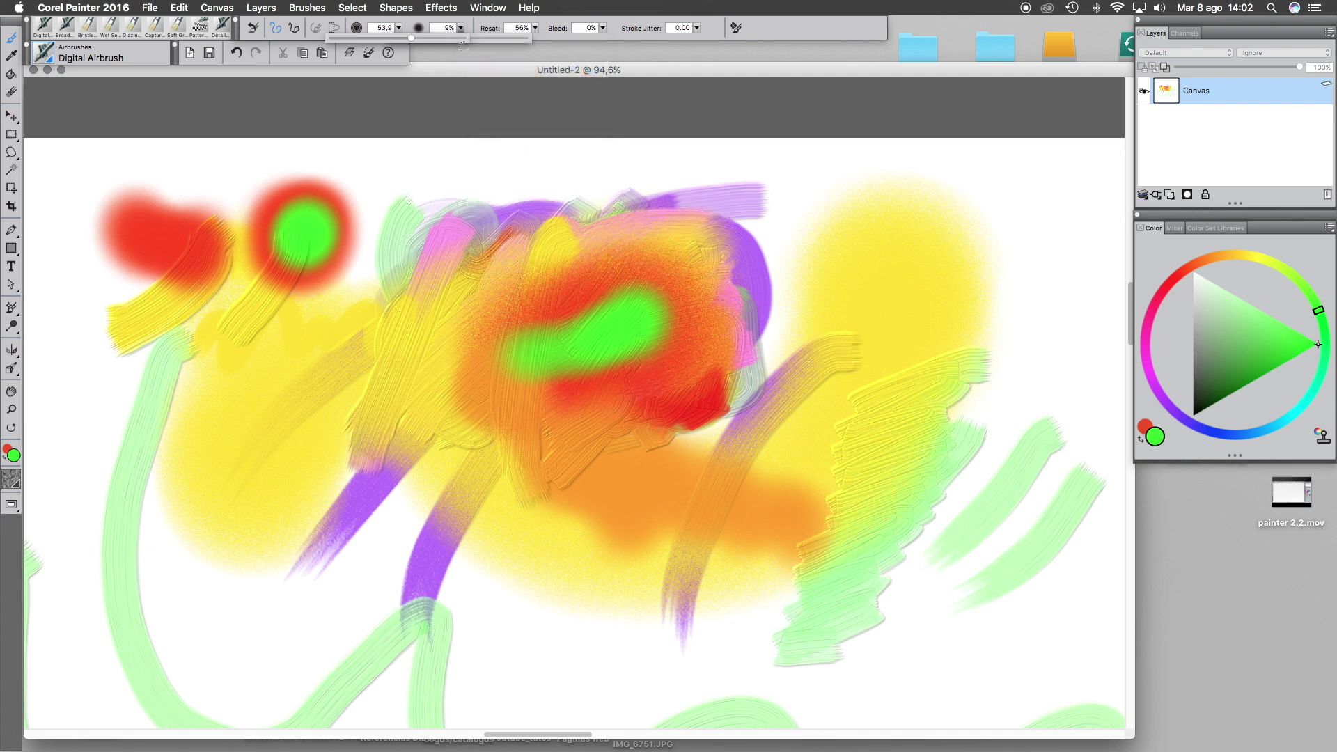
{"action": "left_click", "coordinate": [535, 28]}
{"action": "left_click_drag", "start_coordinate": [541, 38], "coordinate": [446, 44]}
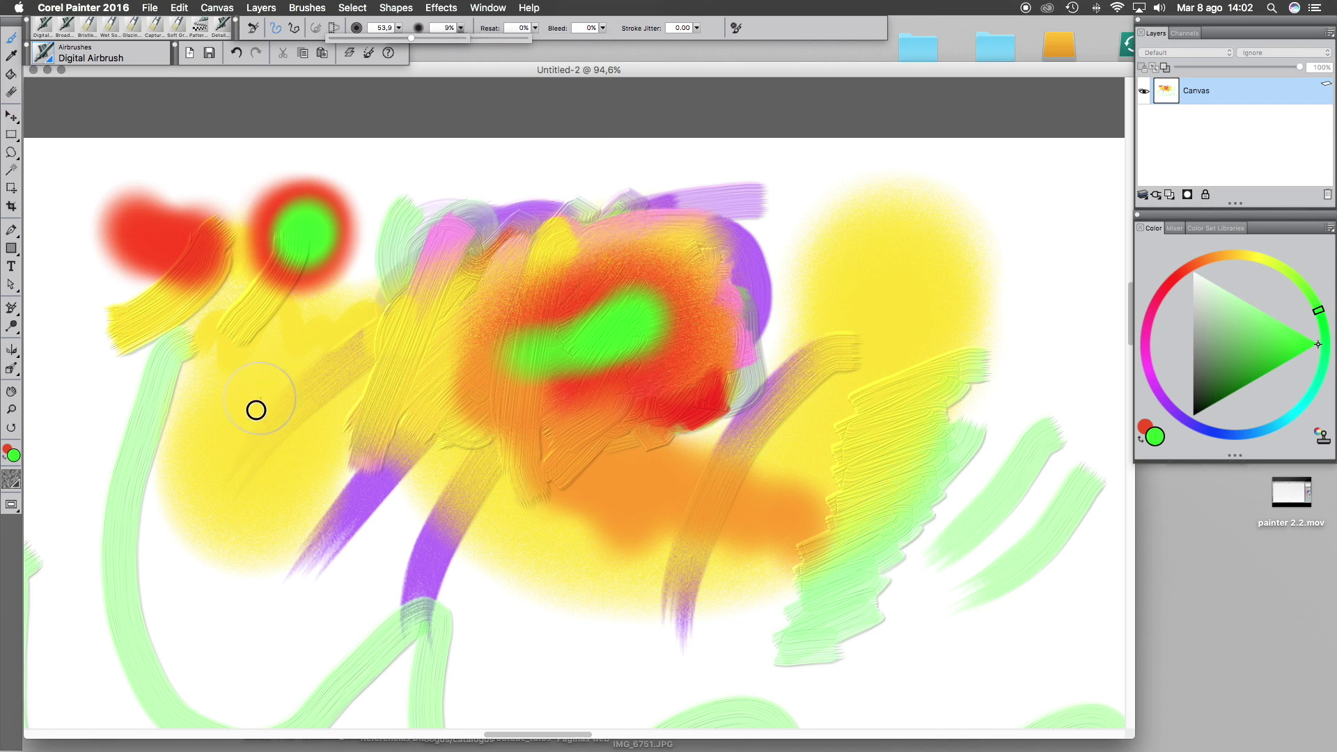
{"action": "mouse_move", "coordinate": [473, 394]}
{"action": "left_mouse_down"}
{"action": "mouse_move", "coordinate": [530, 387]}
{"action": "mouse_move", "coordinate": [548, 397]}
{"action": "mouse_move", "coordinate": [537, 430]}
{"action": "mouse_move", "coordinate": [667, 408]}
{"action": "mouse_move", "coordinate": [682, 402]}
{"action": "mouse_move", "coordinate": [676, 380]}
{"action": "mouse_move", "coordinate": [714, 441]}
{"action": "mouse_move", "coordinate": [684, 438]}
{"action": "mouse_move", "coordinate": [718, 456]}
{"action": "mouse_move", "coordinate": [639, 492]}
{"action": "mouse_move", "coordinate": [623, 436]}
{"action": "mouse_move", "coordinate": [687, 443]}
{"action": "mouse_move", "coordinate": [767, 387]}
{"action": "mouse_move", "coordinate": [736, 346]}
{"action": "mouse_move", "coordinate": [730, 304]}
{"action": "mouse_move", "coordinate": [767, 214]}
{"action": "mouse_move", "coordinate": [700, 249]}
{"action": "mouse_move", "coordinate": [789, 236]}
{"action": "mouse_move", "coordinate": [755, 356]}
{"action": "mouse_move", "coordinate": [777, 378]}
{"action": "mouse_move", "coordinate": [754, 438]}
{"action": "mouse_move", "coordinate": [681, 488]}
{"action": "mouse_move", "coordinate": [701, 434]}
{"action": "mouse_move", "coordinate": [717, 237]}
{"action": "mouse_move", "coordinate": [764, 204]}
{"action": "mouse_move", "coordinate": [705, 182]}
{"action": "mouse_move", "coordinate": [516, 219]}
{"action": "mouse_move", "coordinate": [443, 263]}
{"action": "mouse_move", "coordinate": [335, 340]}
{"action": "mouse_move", "coordinate": [216, 455]}
{"action": "mouse_move", "coordinate": [232, 490]}
{"action": "mouse_move", "coordinate": [350, 349]}
{"action": "mouse_move", "coordinate": [350, 402]}
{"action": "mouse_move", "coordinate": [370, 406]}
{"action": "mouse_move", "coordinate": [330, 448]}
{"action": "mouse_move", "coordinate": [286, 432]}
{"action": "left_mouse_up"}
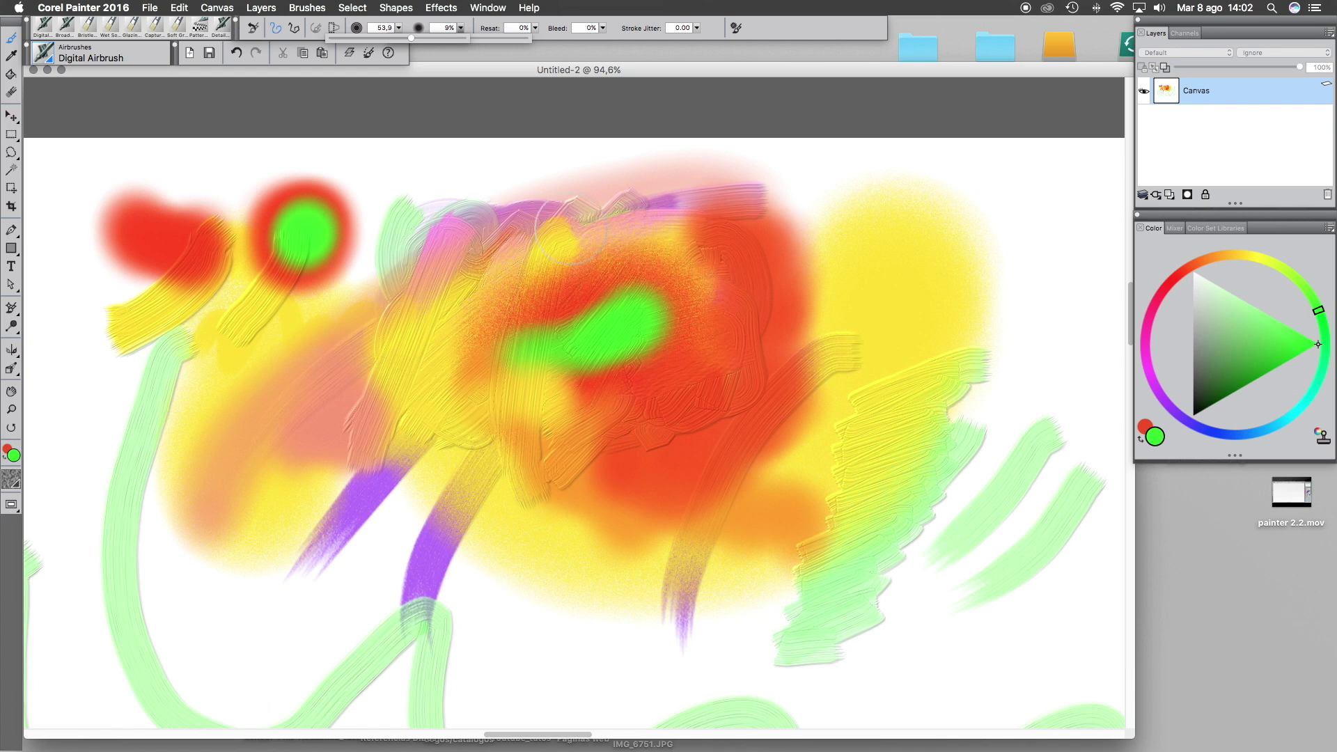
Set the bleed to 100% and blend the central red area into the neighbouring yellow patch at the upper right of the artwork
{"action": "left_click", "coordinate": [602, 29]}
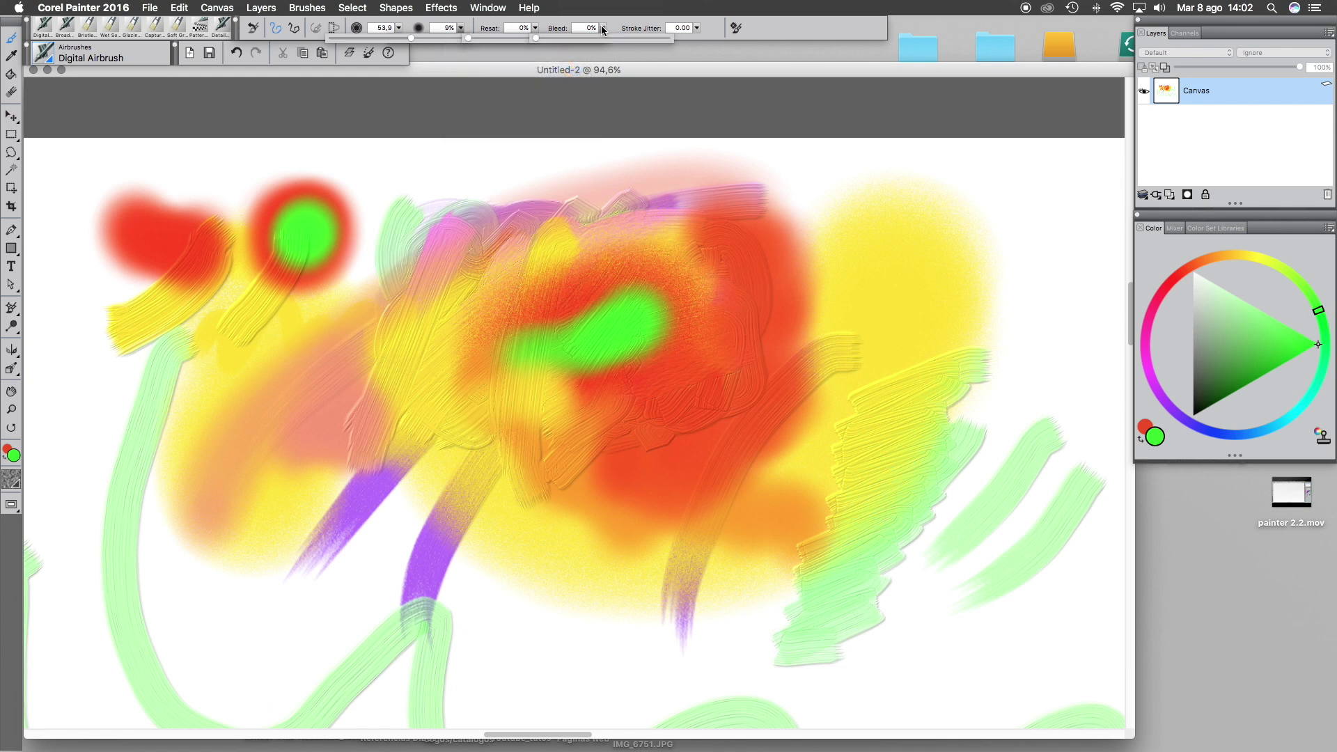
{"action": "left_click_drag", "start_coordinate": [559, 39], "coordinate": [672, 40]}
{"action": "mouse_move", "coordinate": [848, 239]}
{"action": "left_mouse_down"}
{"action": "mouse_move", "coordinate": [779, 274]}
{"action": "mouse_move", "coordinate": [813, 234]}
{"action": "mouse_move", "coordinate": [884, 288]}
{"action": "mouse_move", "coordinate": [836, 285]}
{"action": "mouse_move", "coordinate": [788, 259]}
{"action": "mouse_move", "coordinate": [890, 282]}
{"action": "mouse_move", "coordinate": [782, 266]}
{"action": "mouse_move", "coordinate": [907, 283]}
{"action": "mouse_move", "coordinate": [771, 283]}
{"action": "mouse_move", "coordinate": [764, 265]}
{"action": "mouse_move", "coordinate": [815, 277]}
{"action": "mouse_move", "coordinate": [830, 312]}
{"action": "mouse_move", "coordinate": [780, 341]}
{"action": "mouse_move", "coordinate": [902, 264]}
{"action": "mouse_move", "coordinate": [753, 357]}
{"action": "mouse_move", "coordinate": [826, 331]}
{"action": "mouse_move", "coordinate": [873, 277]}
{"action": "mouse_move", "coordinate": [742, 369]}
{"action": "mouse_move", "coordinate": [912, 252]}
{"action": "mouse_move", "coordinate": [747, 339]}
{"action": "mouse_move", "coordinate": [931, 210]}
{"action": "mouse_move", "coordinate": [746, 306]}
{"action": "mouse_move", "coordinate": [756, 291]}
{"action": "mouse_move", "coordinate": [910, 199]}
{"action": "mouse_move", "coordinate": [883, 245]}
{"action": "mouse_move", "coordinate": [719, 369]}
{"action": "mouse_move", "coordinate": [730, 402]}
{"action": "mouse_move", "coordinate": [969, 289]}
{"action": "mouse_move", "coordinate": [763, 407]}
{"action": "mouse_move", "coordinate": [745, 425]}
{"action": "mouse_move", "coordinate": [911, 311]}
{"action": "mouse_move", "coordinate": [922, 317]}
{"action": "mouse_move", "coordinate": [749, 456]}
{"action": "mouse_move", "coordinate": [719, 448]}
{"action": "mouse_move", "coordinate": [888, 302]}
{"action": "mouse_move", "coordinate": [973, 258]}
{"action": "mouse_move", "coordinate": [861, 329]}
{"action": "mouse_move", "coordinate": [715, 455]}
{"action": "mouse_move", "coordinate": [944, 200]}
{"action": "left_mouse_up"}
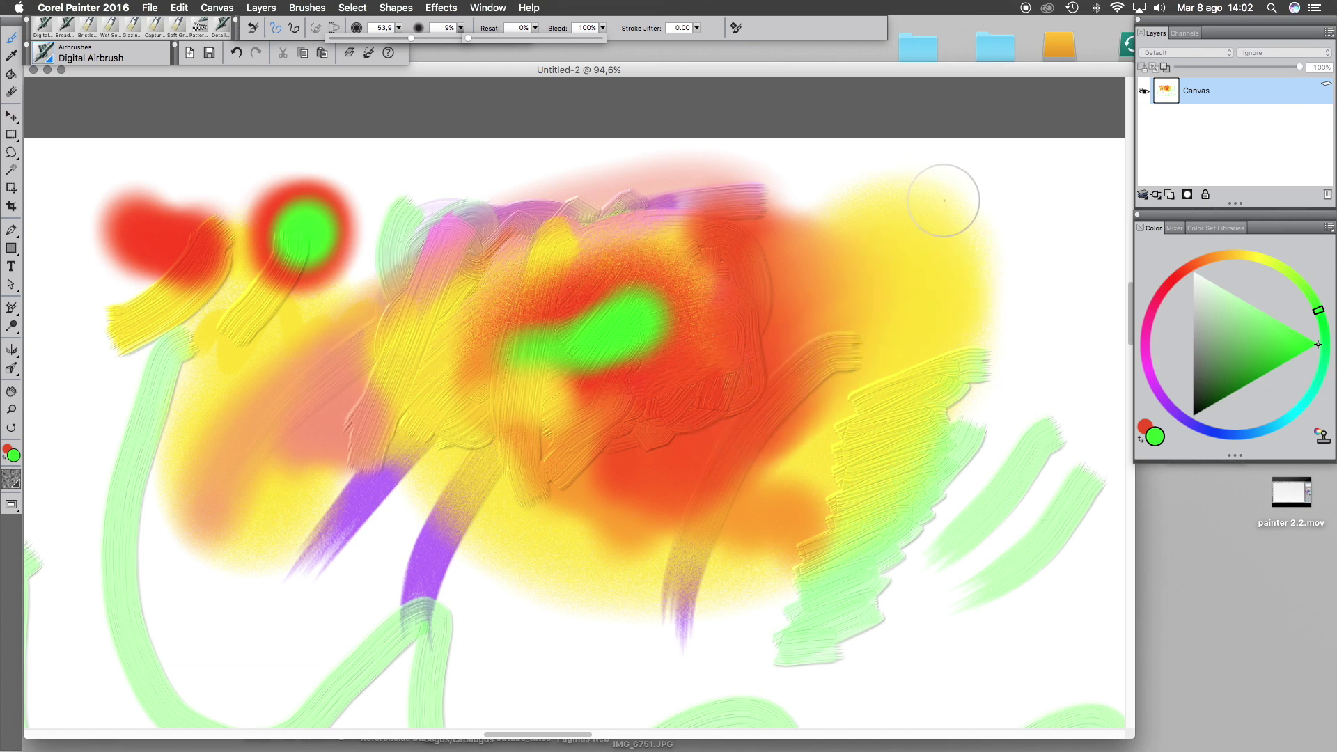
Set the stroke jitter to 4.00, raise the opacity to 100%, and scatter blending dabs across the yellow and red areas
{"action": "left_click_drag", "start_coordinate": [698, 29], "coordinate": [762, 38]}
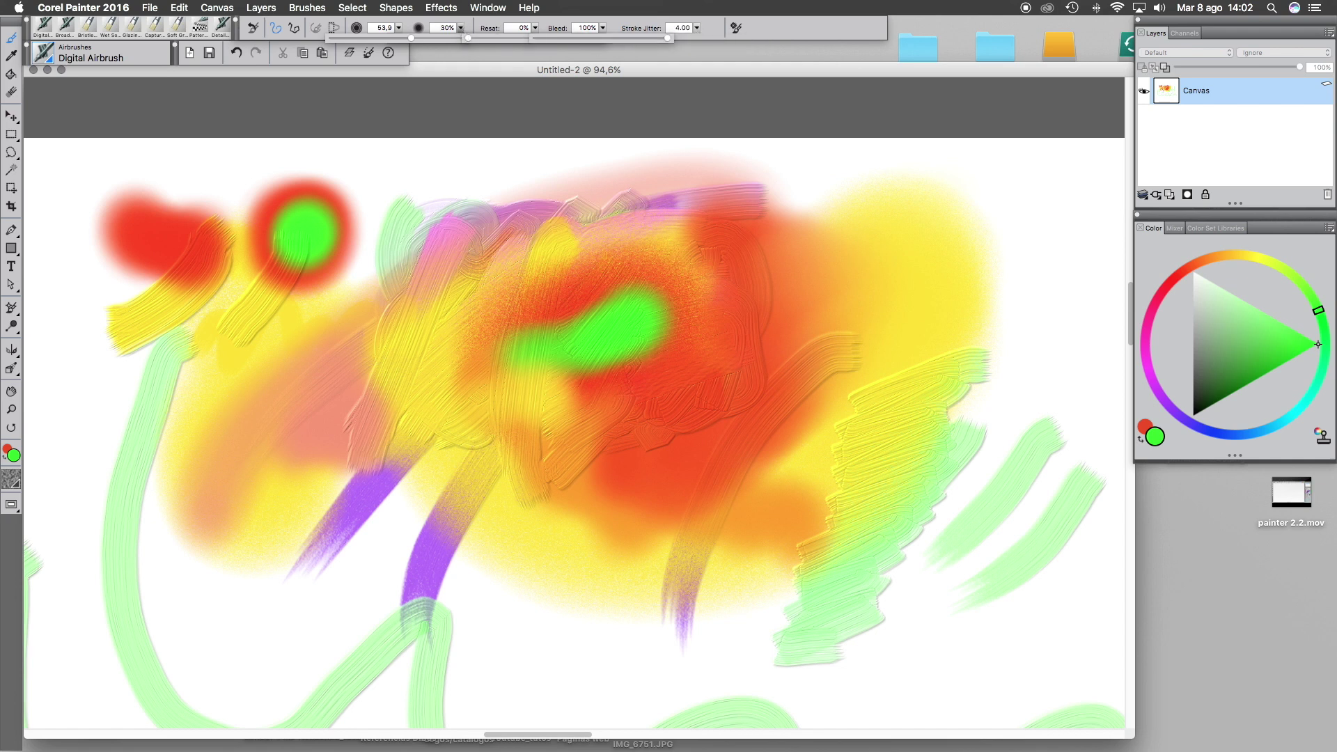
{"action": "mouse_move", "coordinate": [411, 481]}
{"action": "left_mouse_down"}
{"action": "mouse_move", "coordinate": [376, 486]}
{"action": "mouse_move", "coordinate": [391, 450]}
{"action": "mouse_move", "coordinate": [377, 447]}
{"action": "mouse_move", "coordinate": [409, 439]}
{"action": "mouse_move", "coordinate": [390, 401]}
{"action": "mouse_move", "coordinate": [381, 424]}
{"action": "mouse_move", "coordinate": [348, 399]}
{"action": "mouse_move", "coordinate": [328, 430]}
{"action": "left_mouse_up"}
{"action": "mouse_move", "coordinate": [631, 424]}
{"action": "left_mouse_down"}
{"action": "mouse_move", "coordinate": [691, 403]}
{"action": "mouse_move", "coordinate": [669, 414]}
{"action": "mouse_move", "coordinate": [667, 400]}
{"action": "mouse_move", "coordinate": [657, 414]}
{"action": "mouse_move", "coordinate": [696, 393]}
{"action": "mouse_move", "coordinate": [676, 372]}
{"action": "mouse_move", "coordinate": [505, 369]}
{"action": "mouse_move", "coordinate": [441, 331]}
{"action": "left_mouse_up"}
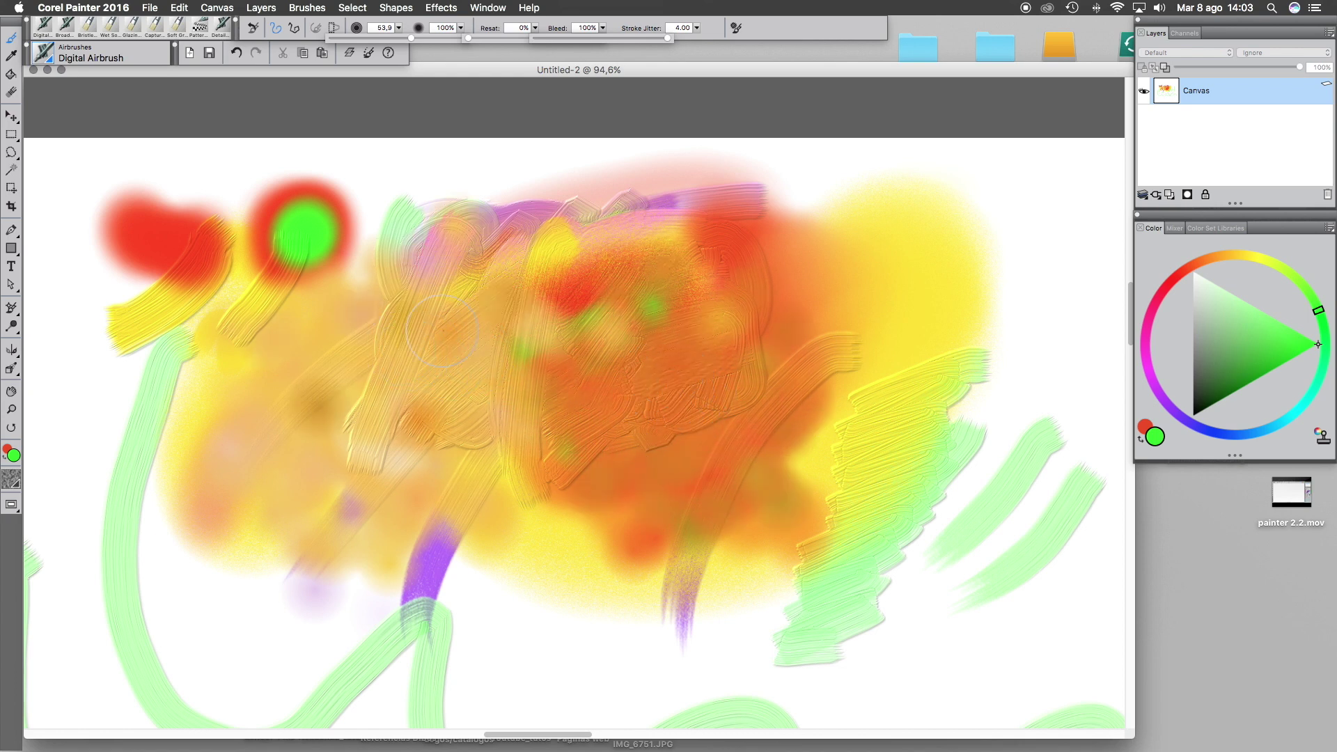
Reset the Digital Airbrush to its default settings
{"action": "left_click", "coordinate": [696, 28]}
{"action": "left_click", "coordinate": [255, 34]}
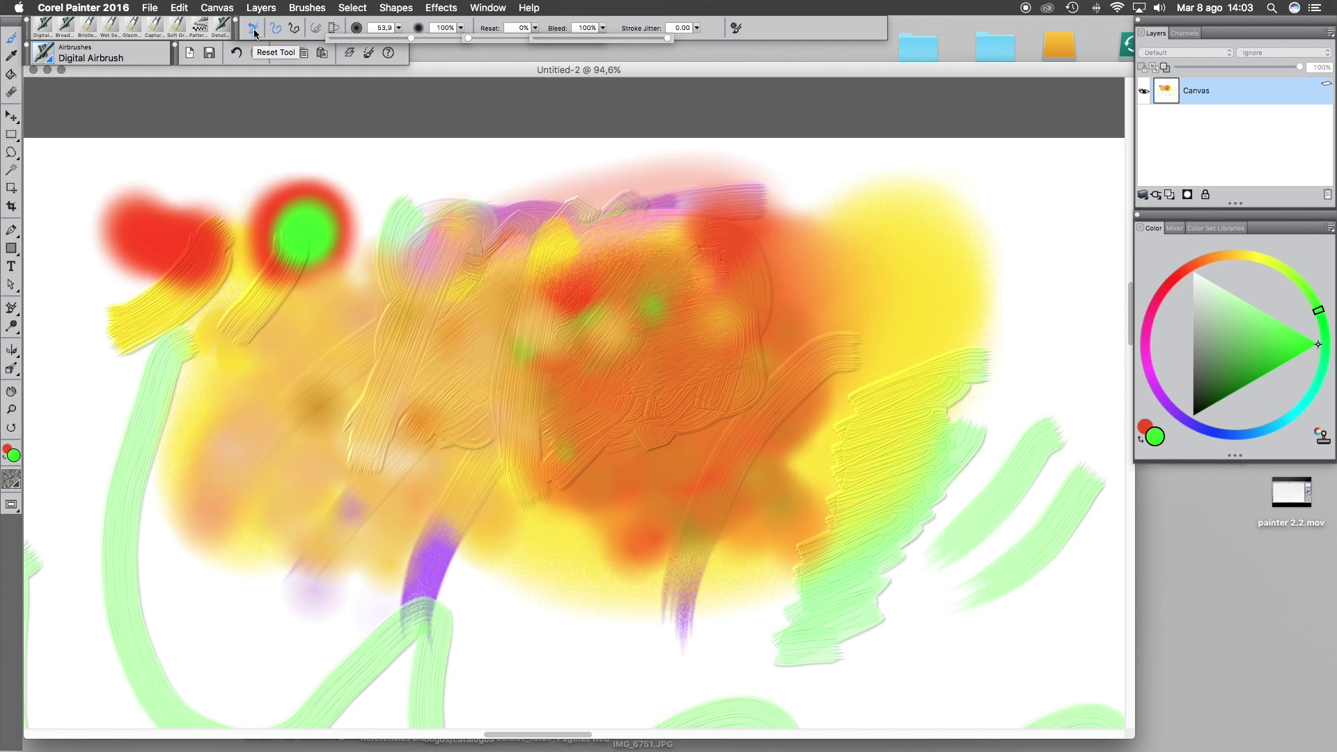
{"action": "left_click", "coordinate": [253, 34]}
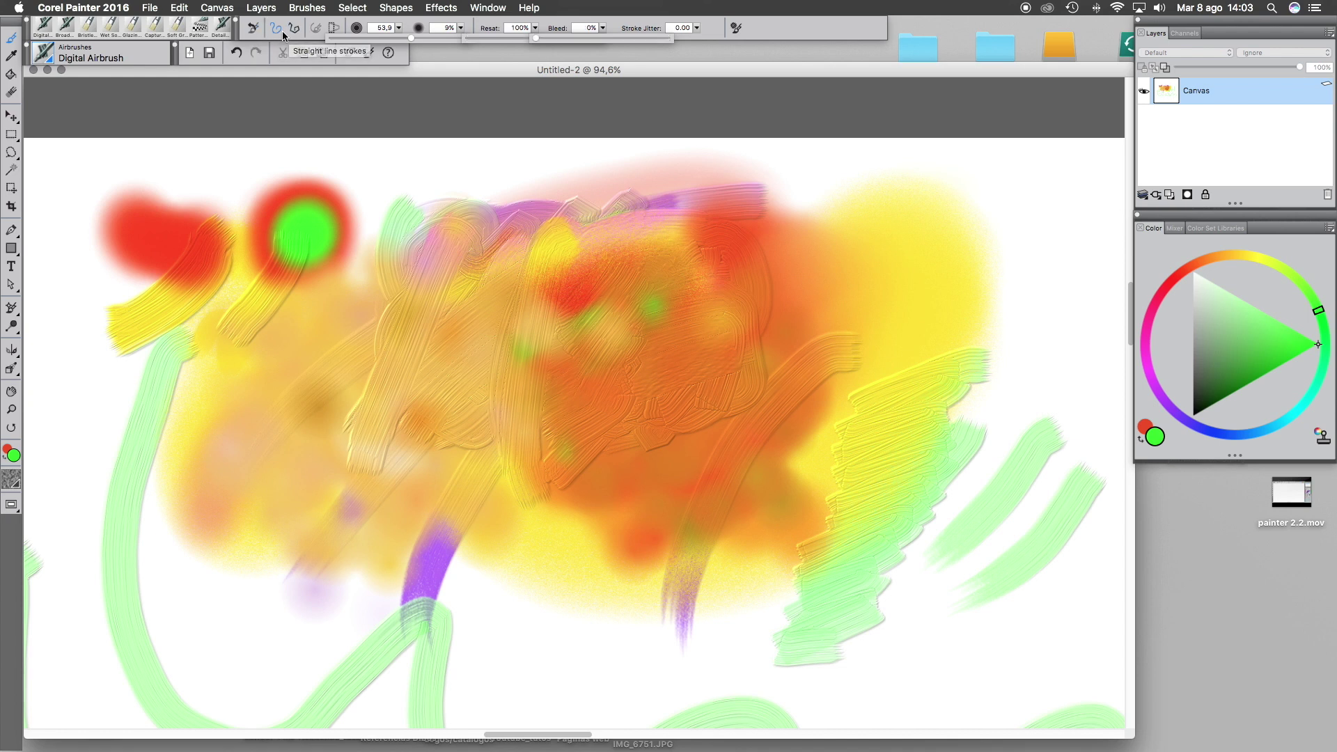
Set the airbrush size to 7.8 and opacity to 100%, choose white, try a freehand zigzag across the orange area, and undo it
{"action": "mouse_move", "coordinate": [401, 40]}
{"action": "left_mouse_down"}
{"action": "mouse_move", "coordinate": [374, 37]}
{"action": "mouse_move", "coordinate": [533, 39]}
{"action": "left_mouse_up"}
{"action": "left_click", "coordinate": [461, 27]}
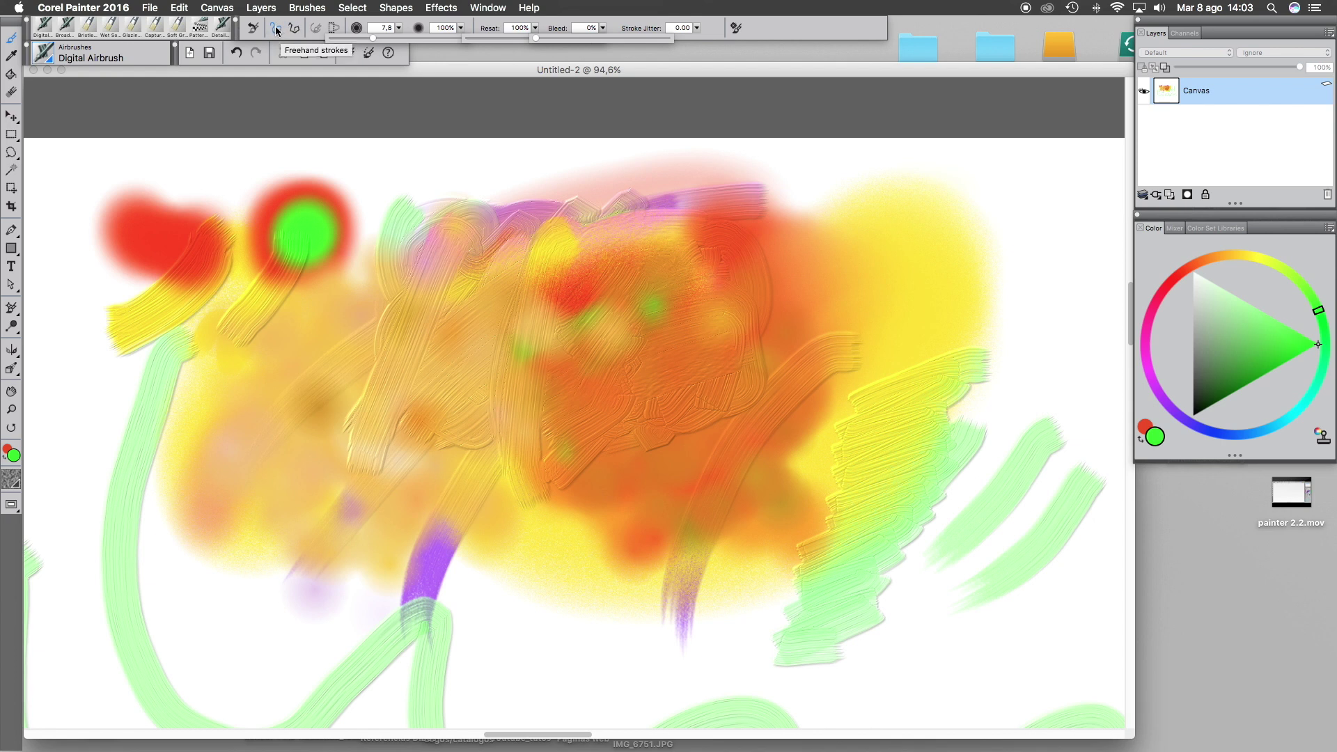
{"action": "left_click", "coordinate": [1193, 272]}
{"action": "mouse_move", "coordinate": [426, 366]}
{"action": "left_mouse_down"}
{"action": "mouse_move", "coordinate": [483, 357]}
{"action": "mouse_move", "coordinate": [511, 413]}
{"action": "mouse_move", "coordinate": [635, 378]}
{"action": "mouse_move", "coordinate": [792, 394]}
{"action": "left_mouse_up"}
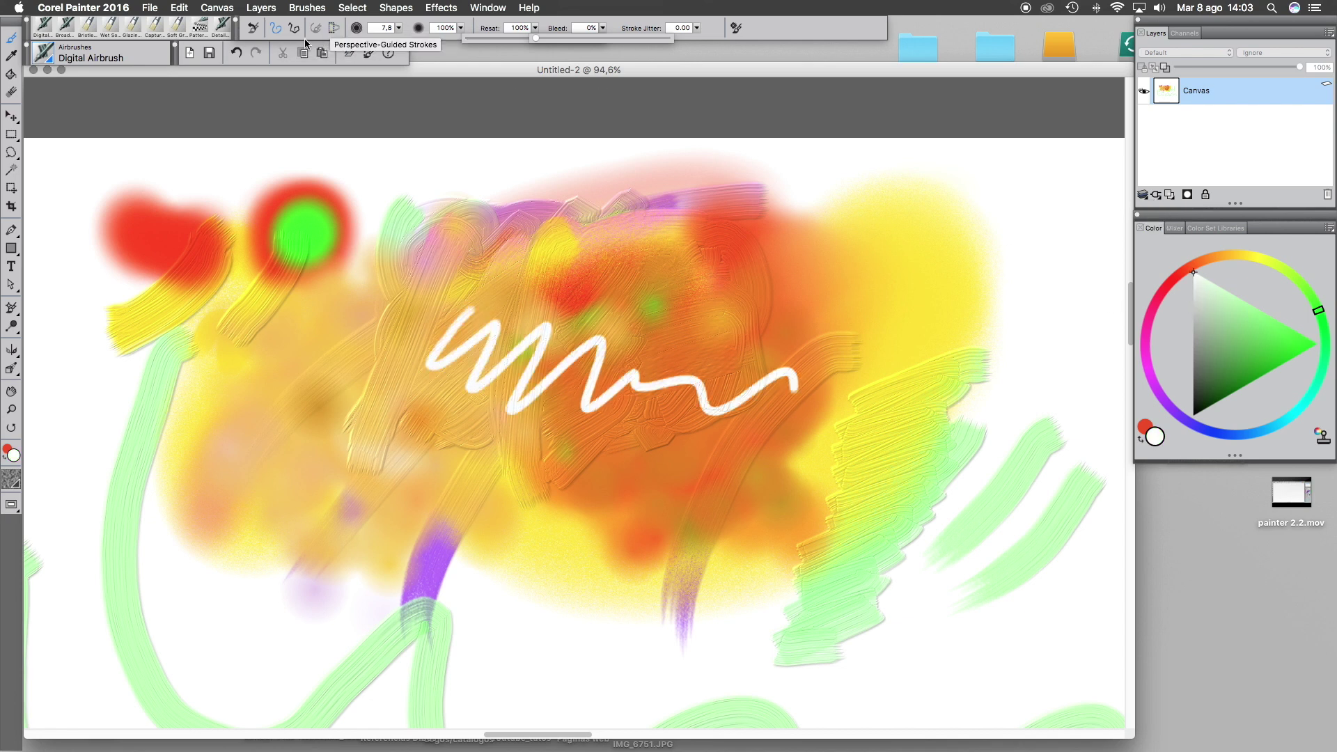
{"action": "key", "text": "super+z"}
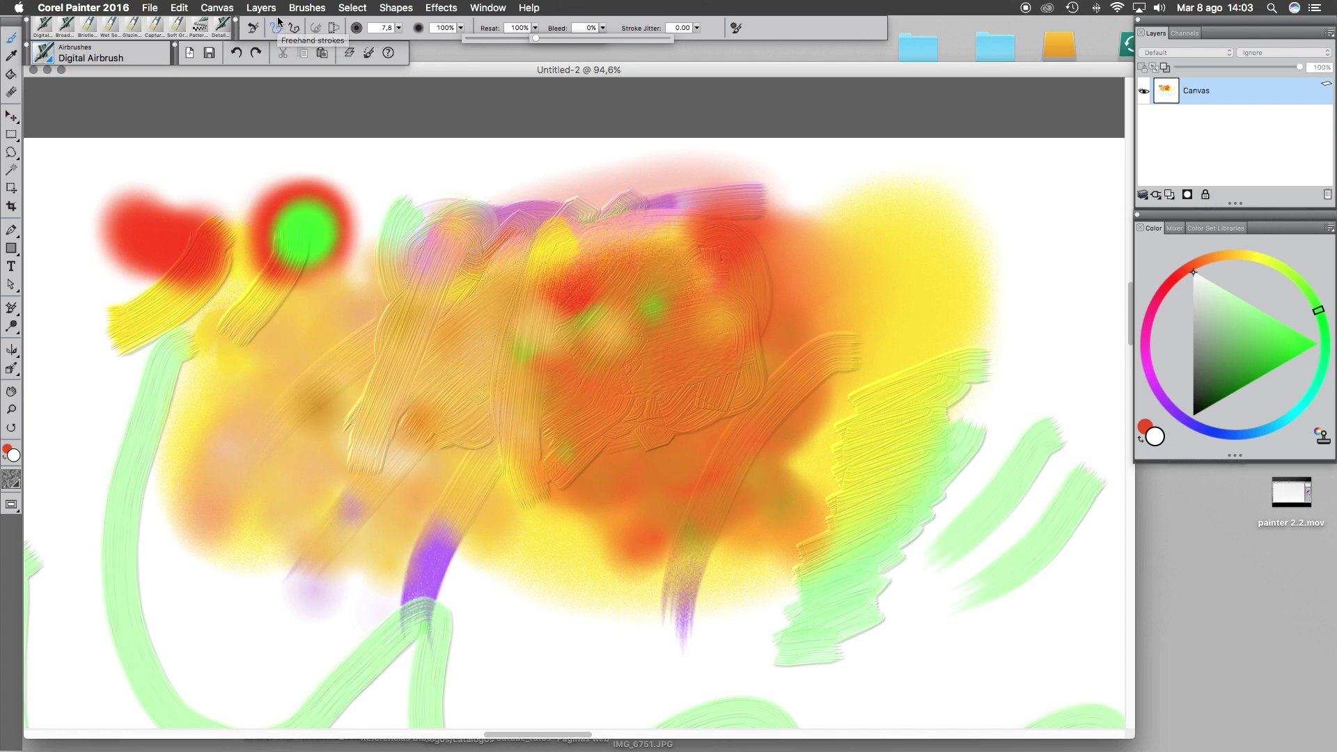
Draw a closed white five-sided outline across the painted area with straight line strokes, and return to freehand strokes
{"action": "left_click", "coordinate": [295, 31]}
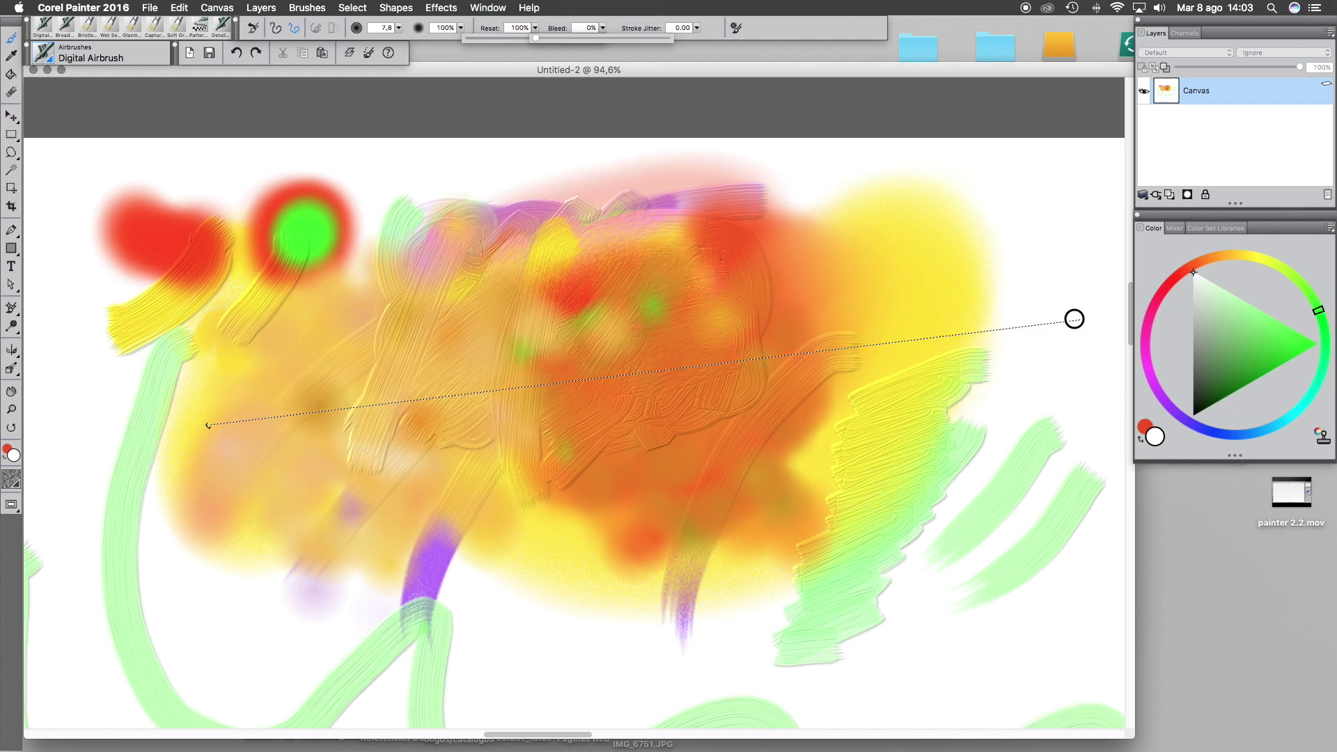
{"action": "left_click", "coordinate": [779, 271]}
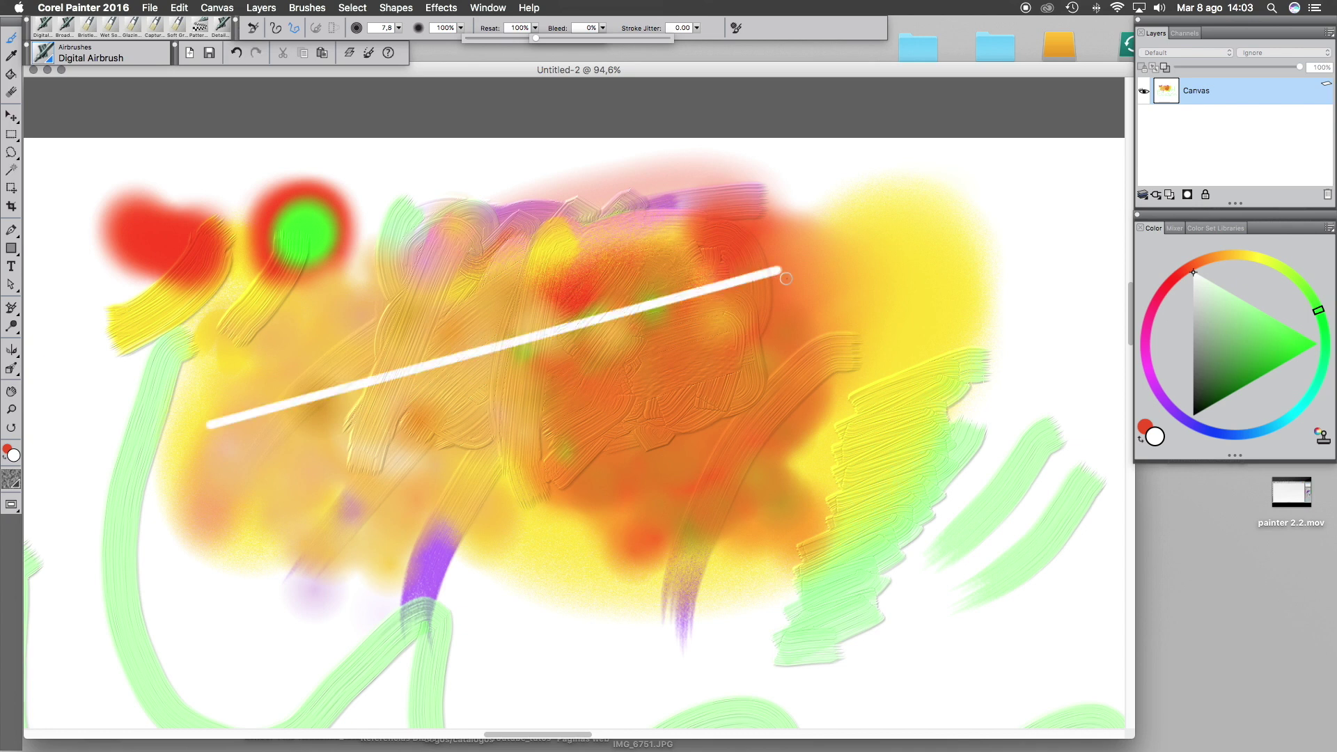
{"action": "left_click", "coordinate": [897, 543]}
{"action": "left_click", "coordinate": [650, 551]}
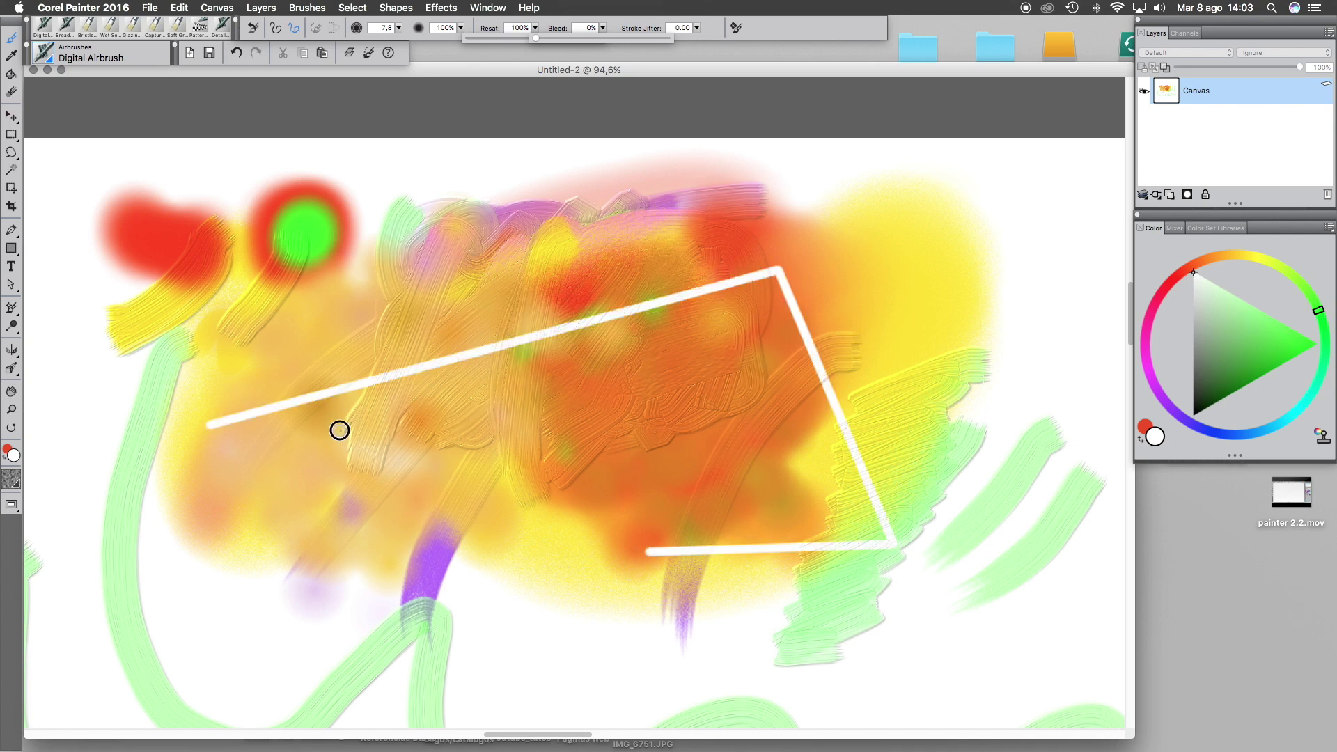
{"action": "left_click", "coordinate": [339, 430]}
{"action": "left_click", "coordinate": [210, 425]}
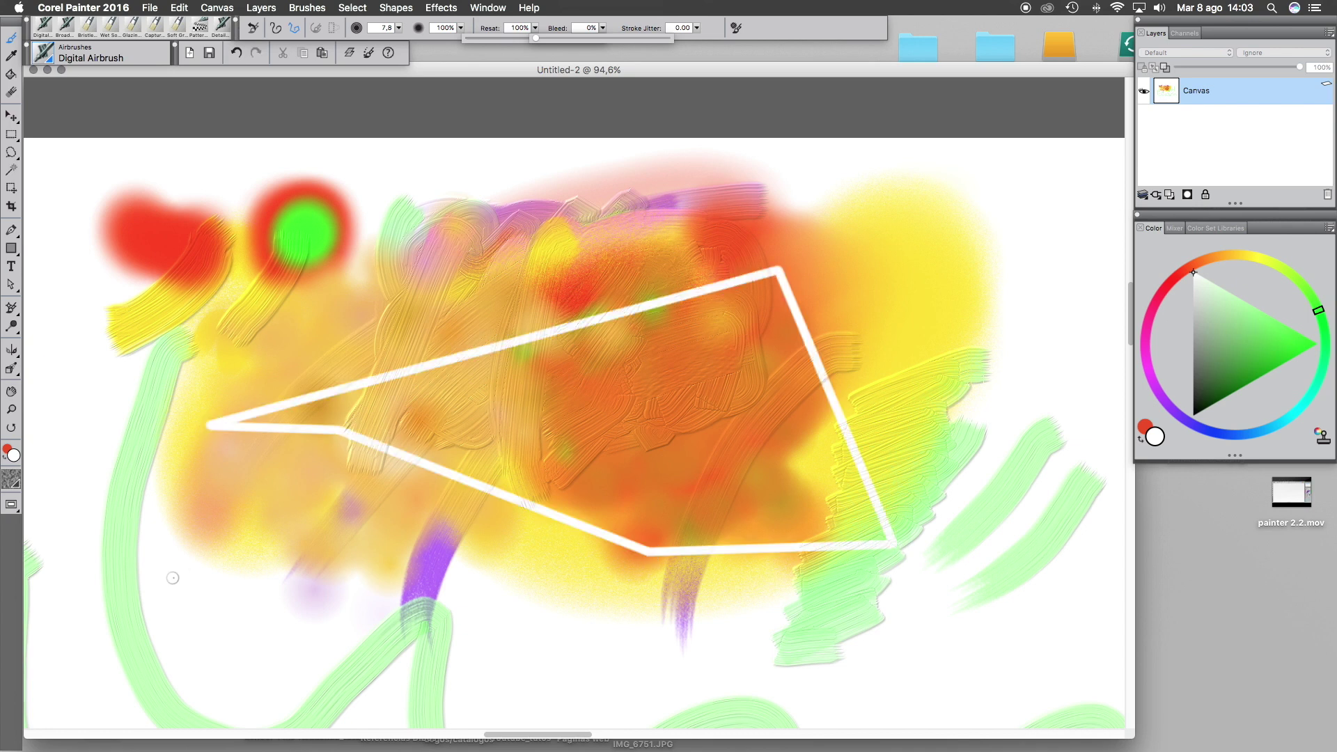
{"action": "left_click", "coordinate": [276, 28]}
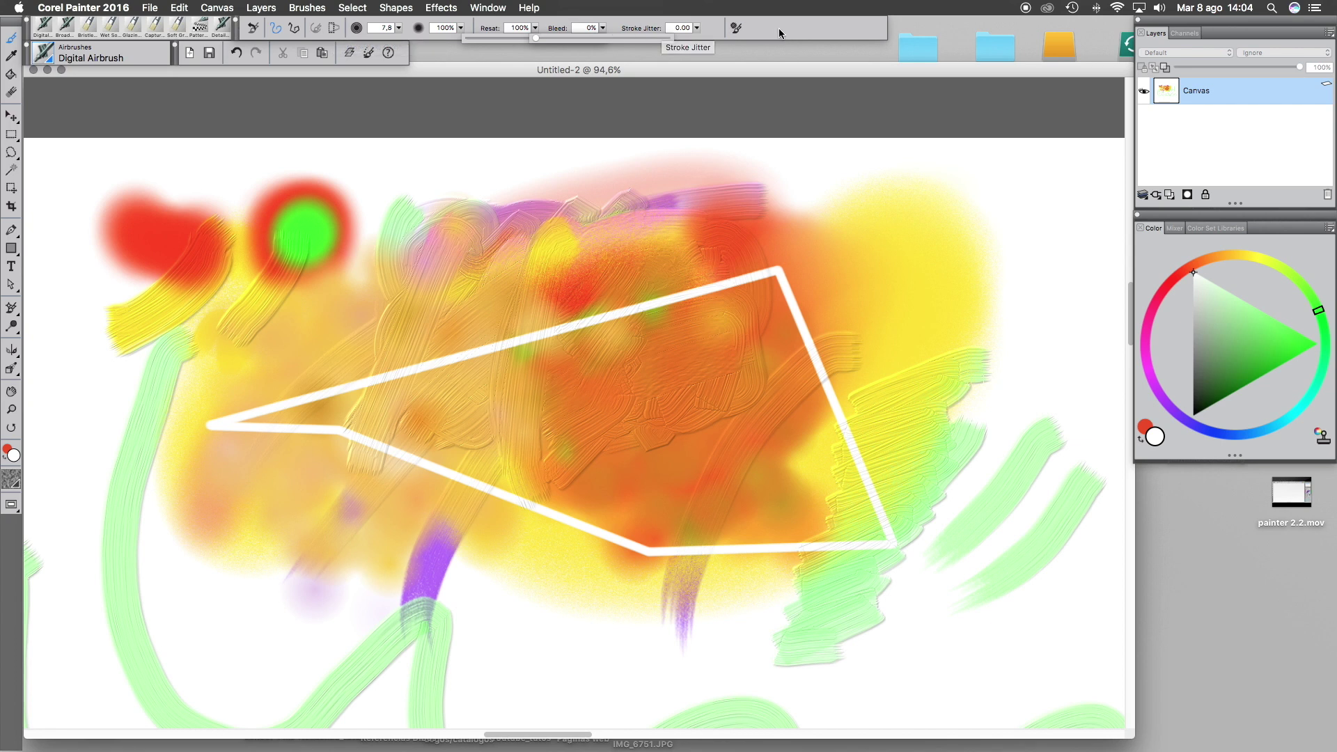
Examine the airbrush's advanced size, spacing, angle and blending controls, and close them
{"action": "left_click", "coordinate": [737, 29]}
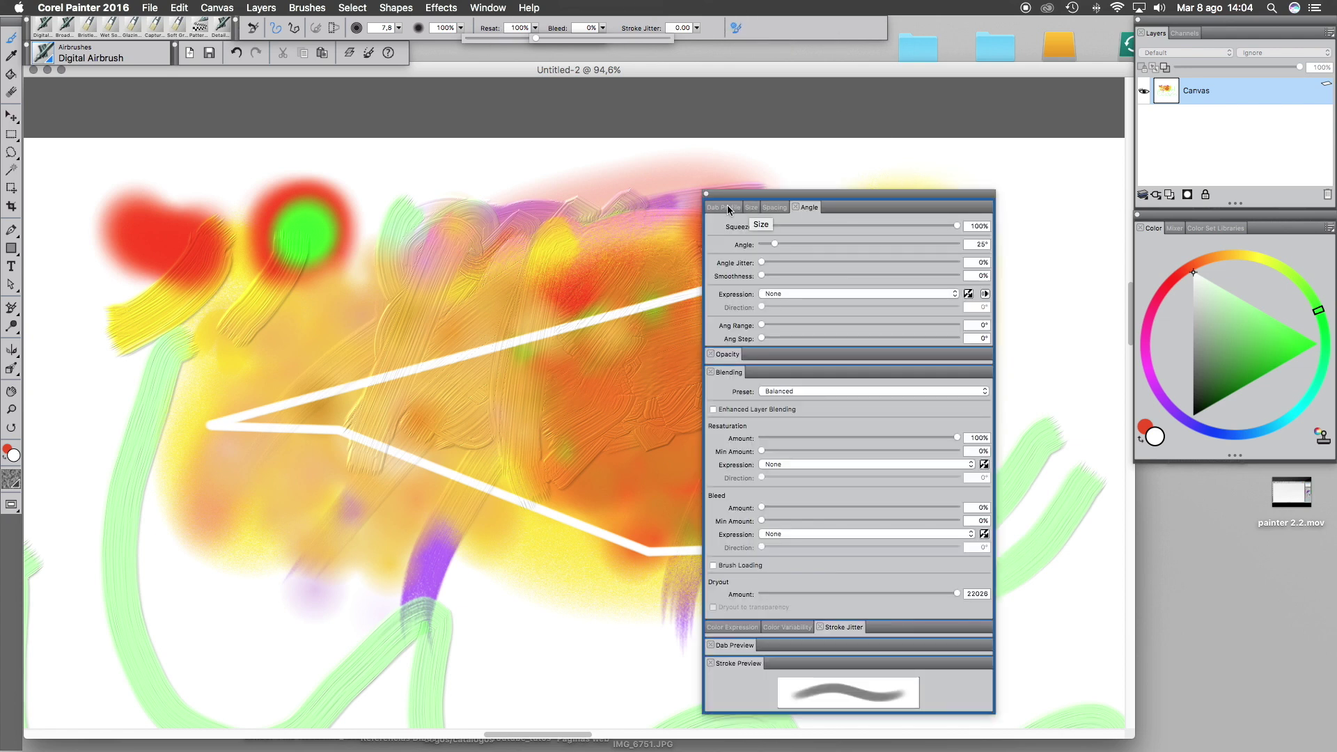
{"action": "left_click", "coordinate": [743, 209]}
{"action": "left_click", "coordinate": [760, 209]}
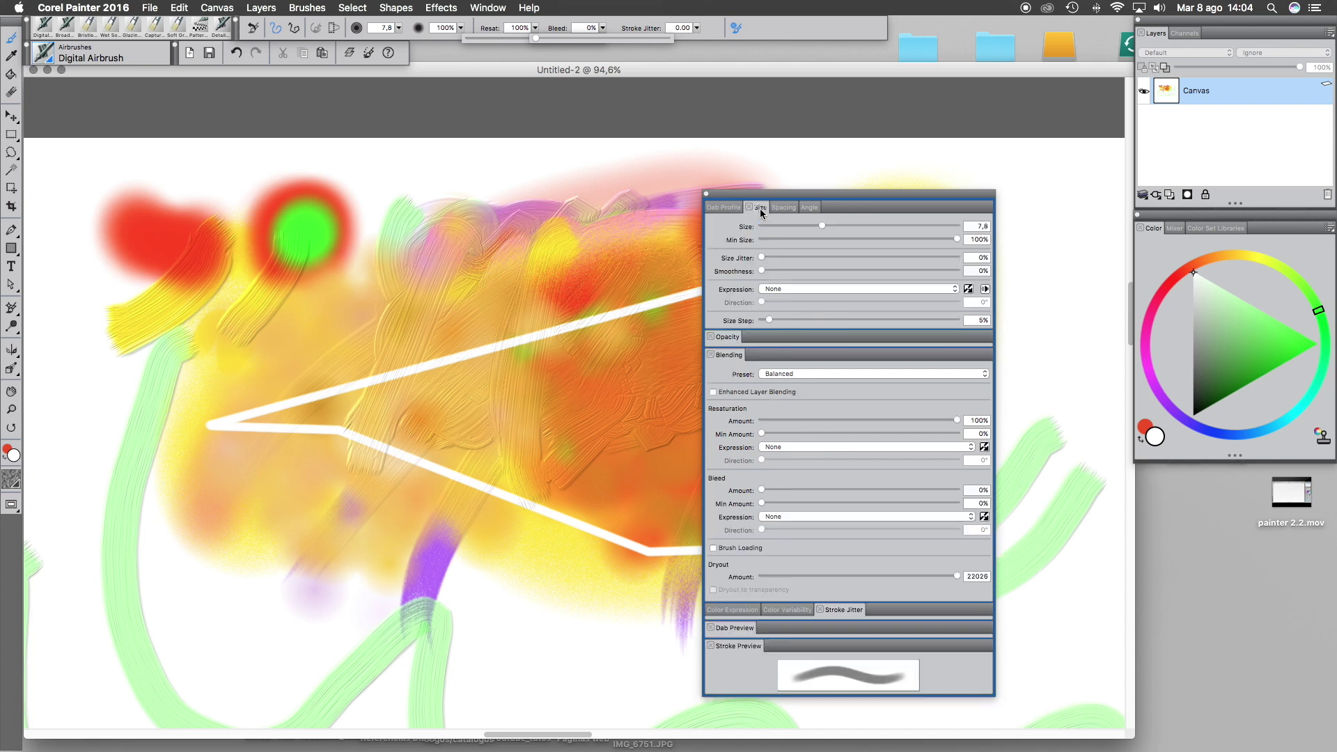
{"action": "left_click", "coordinate": [786, 208]}
{"action": "left_click", "coordinate": [810, 208]}
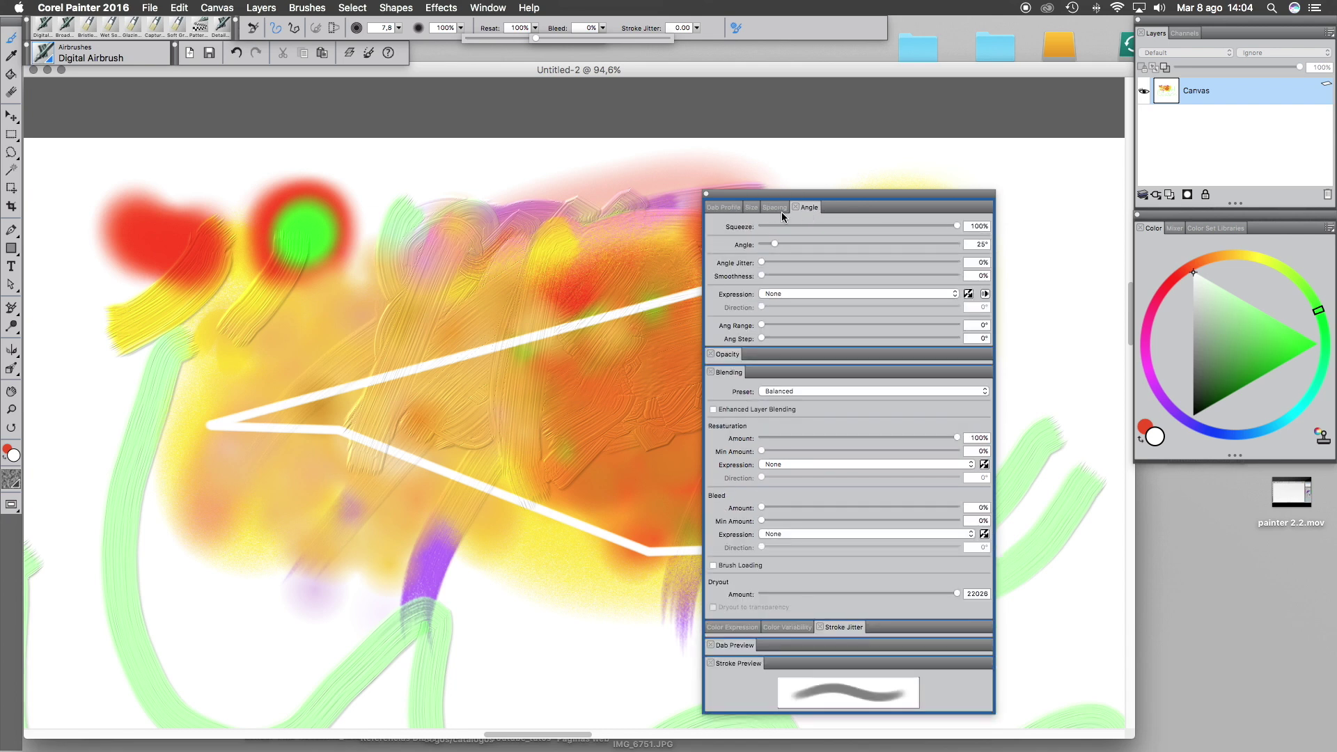
{"action": "mouse_move", "coordinate": [708, 200]}
{"action": "left_mouse_down"}
{"action": "mouse_move", "coordinate": [752, 178]}
{"action": "mouse_move", "coordinate": [781, 129]}
{"action": "left_mouse_up"}
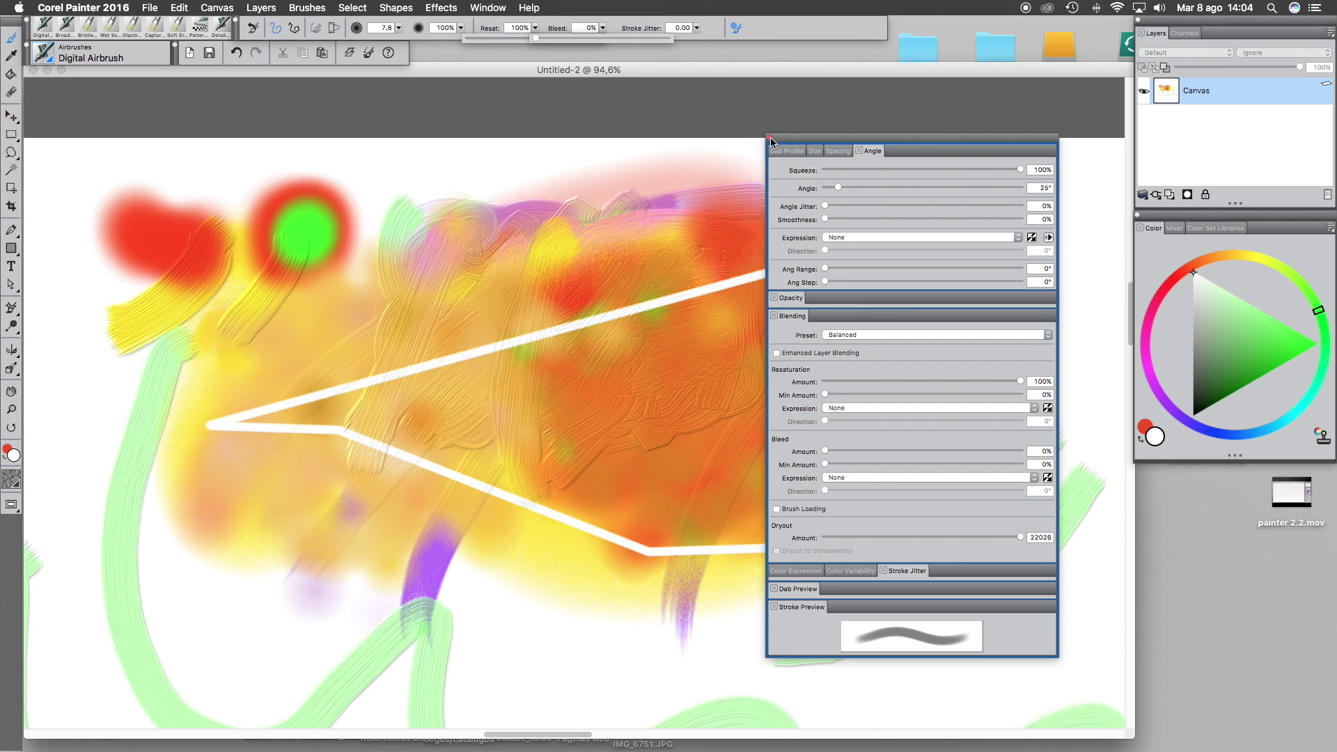
{"action": "left_click", "coordinate": [770, 138]}
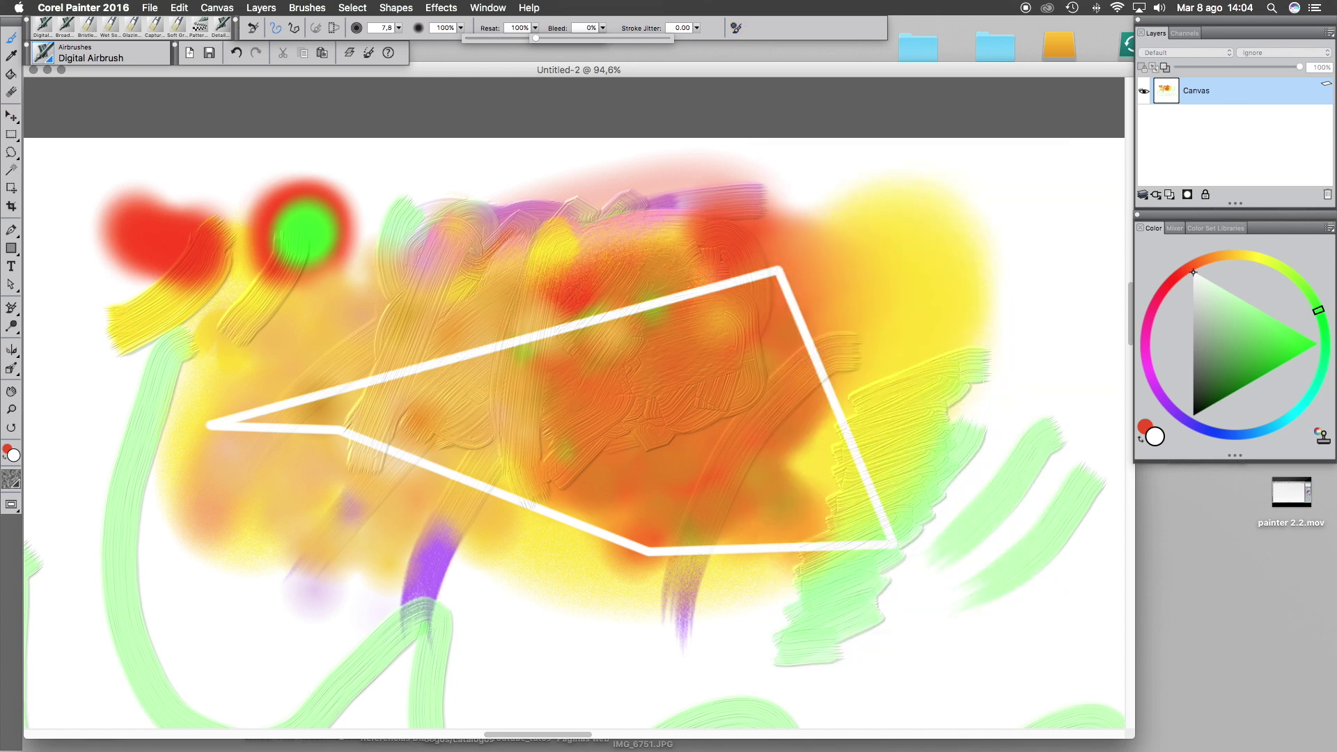
Save the current brush as a variant named Digital Airbrush1234 in the Airbrushes category
{"action": "left_click", "coordinate": [311, 7]}
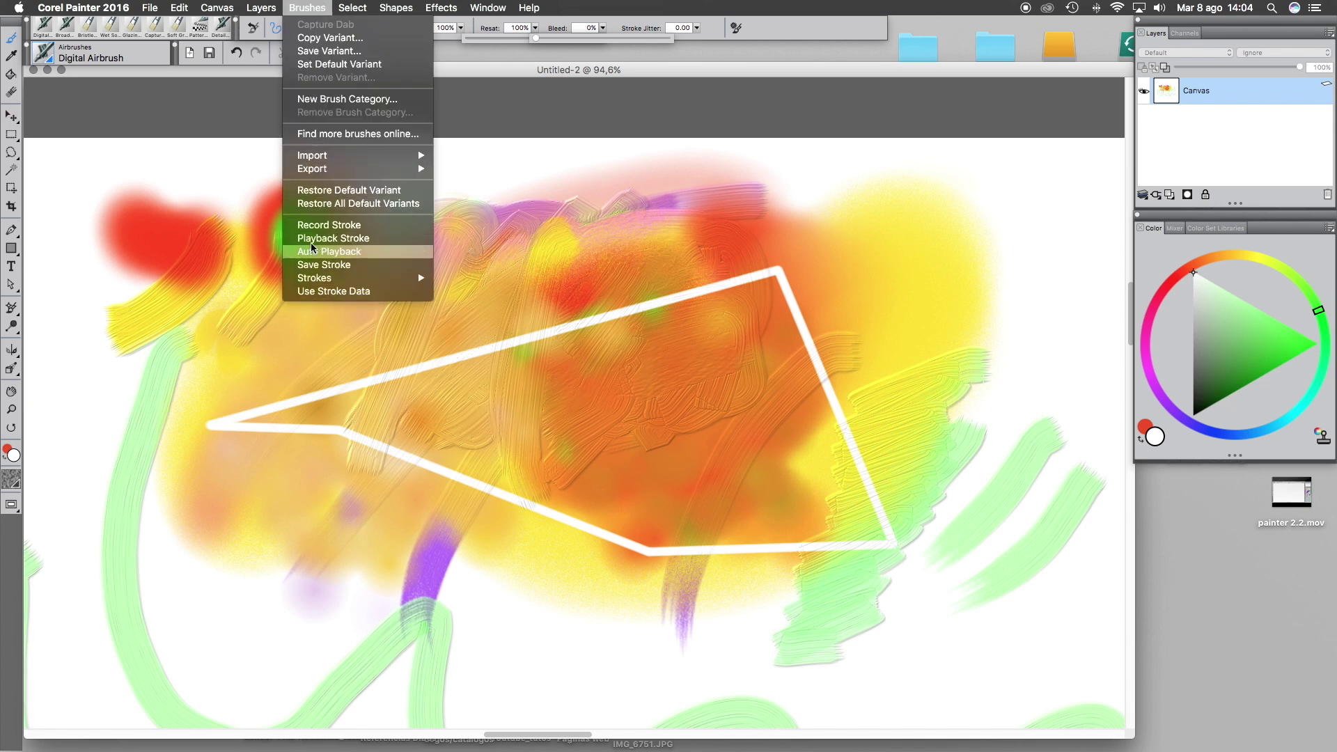
{"action": "left_click", "coordinate": [343, 64]}
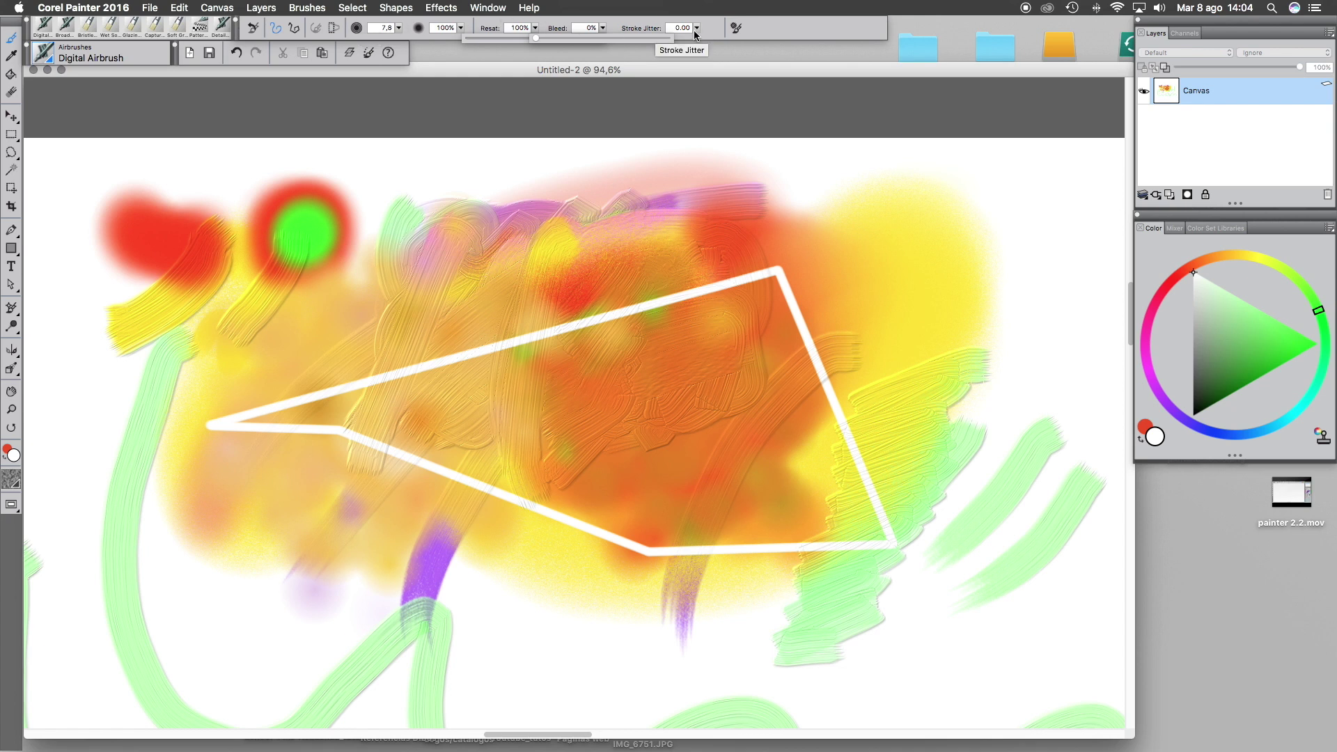
{"action": "left_click", "coordinate": [307, 8]}
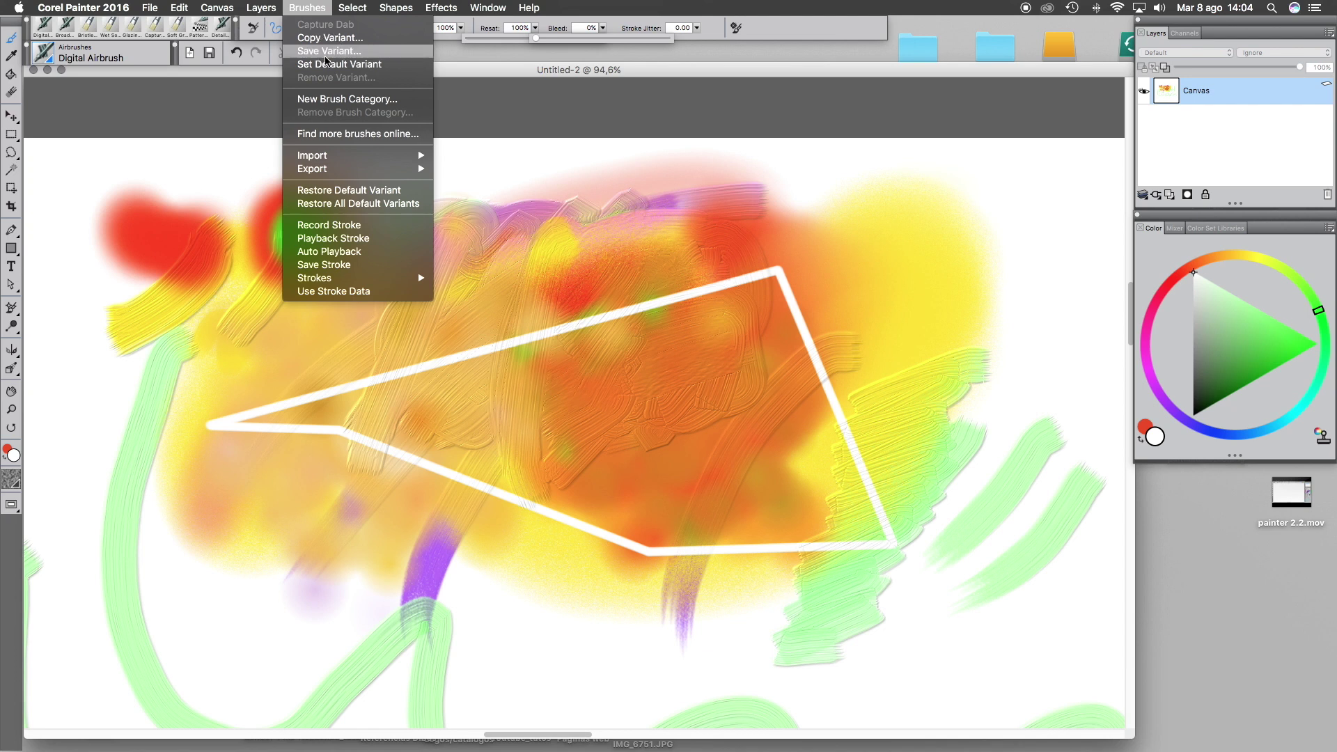
{"action": "left_click", "coordinate": [328, 53]}
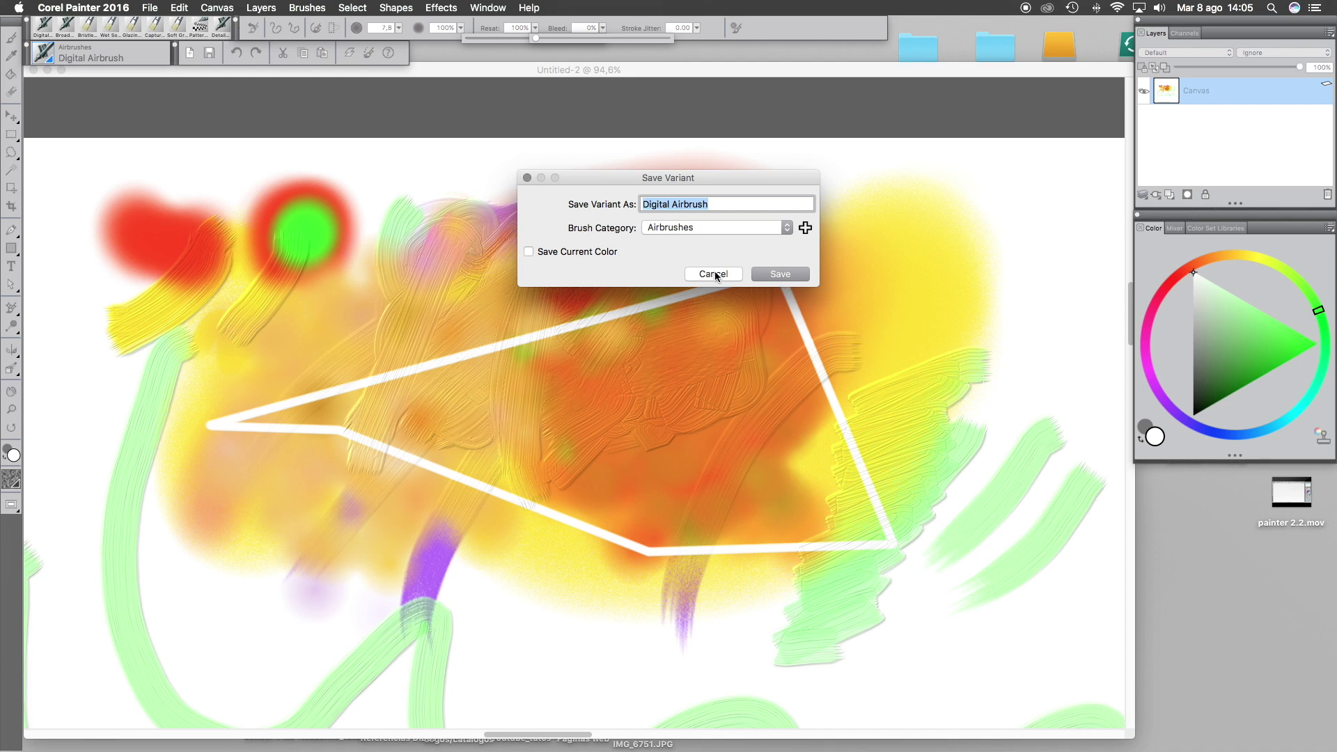
{"action": "left_click", "coordinate": [727, 204]}
{"action": "type", "text": "1234"}
{"action": "left_click", "coordinate": [780, 274]}
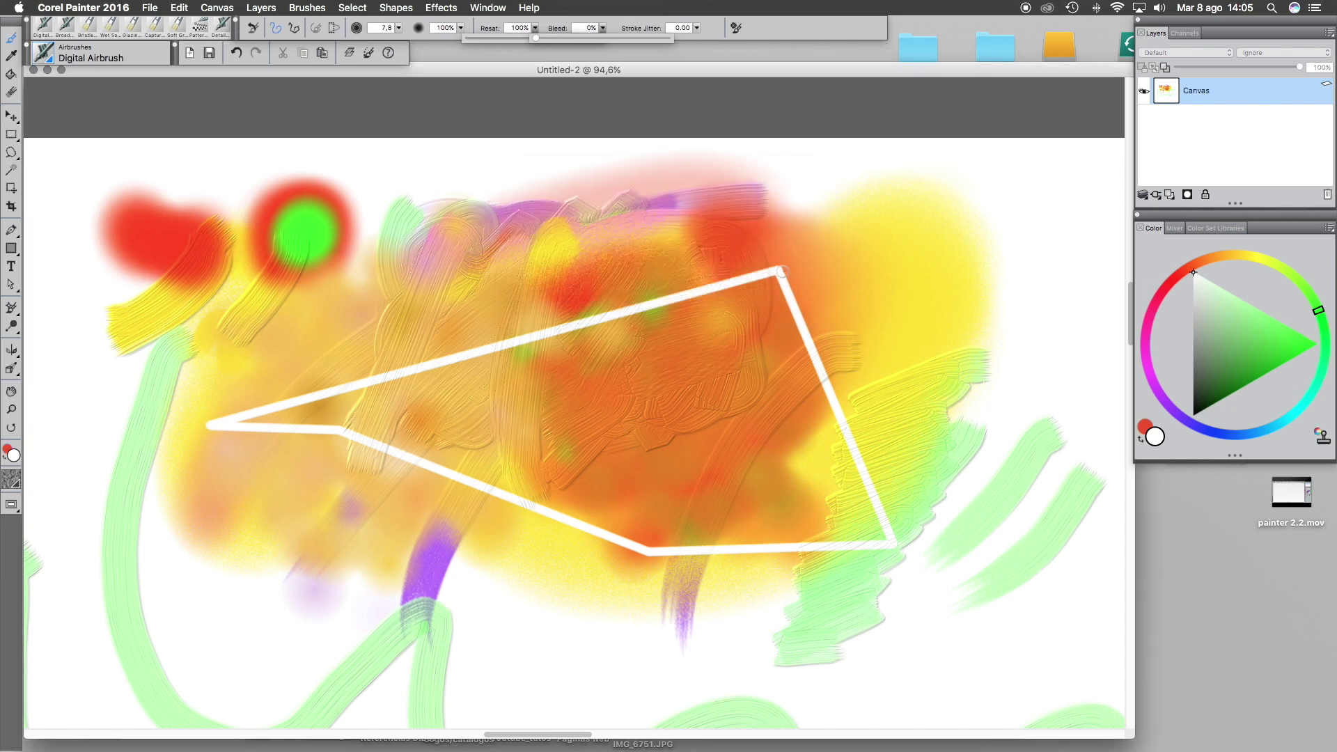
Select the Digital Airbrush1234 variant and draw a looping white freehand stroke above the polygon's upper edge
{"action": "left_click", "coordinate": [45, 55]}
{"action": "scroll", "coordinate": [275, 269], "scroll_direction": "down", "scroll_amount": 5}
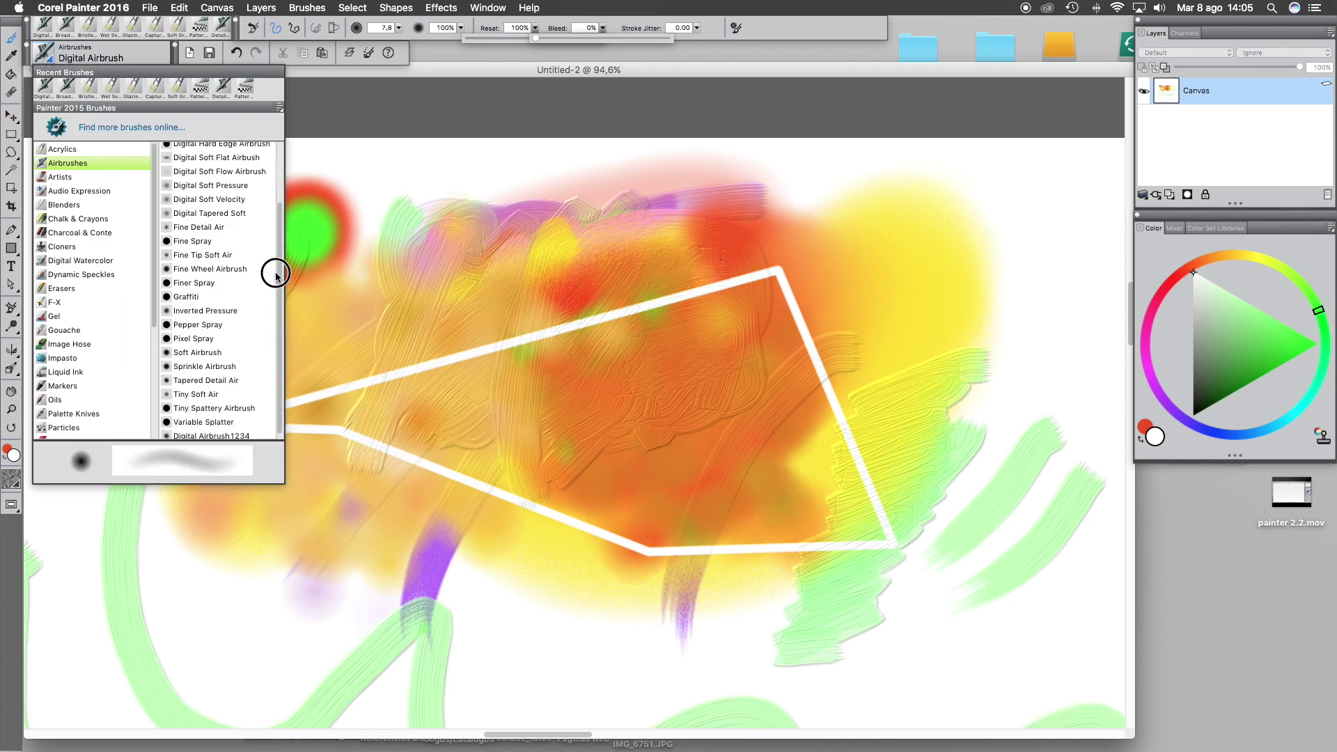
{"action": "left_click", "coordinate": [211, 432]}
{"action": "mouse_move", "coordinate": [436, 263]}
{"action": "left_mouse_down"}
{"action": "mouse_move", "coordinate": [466, 317]}
{"action": "mouse_move", "coordinate": [591, 296]}
{"action": "left_mouse_up"}
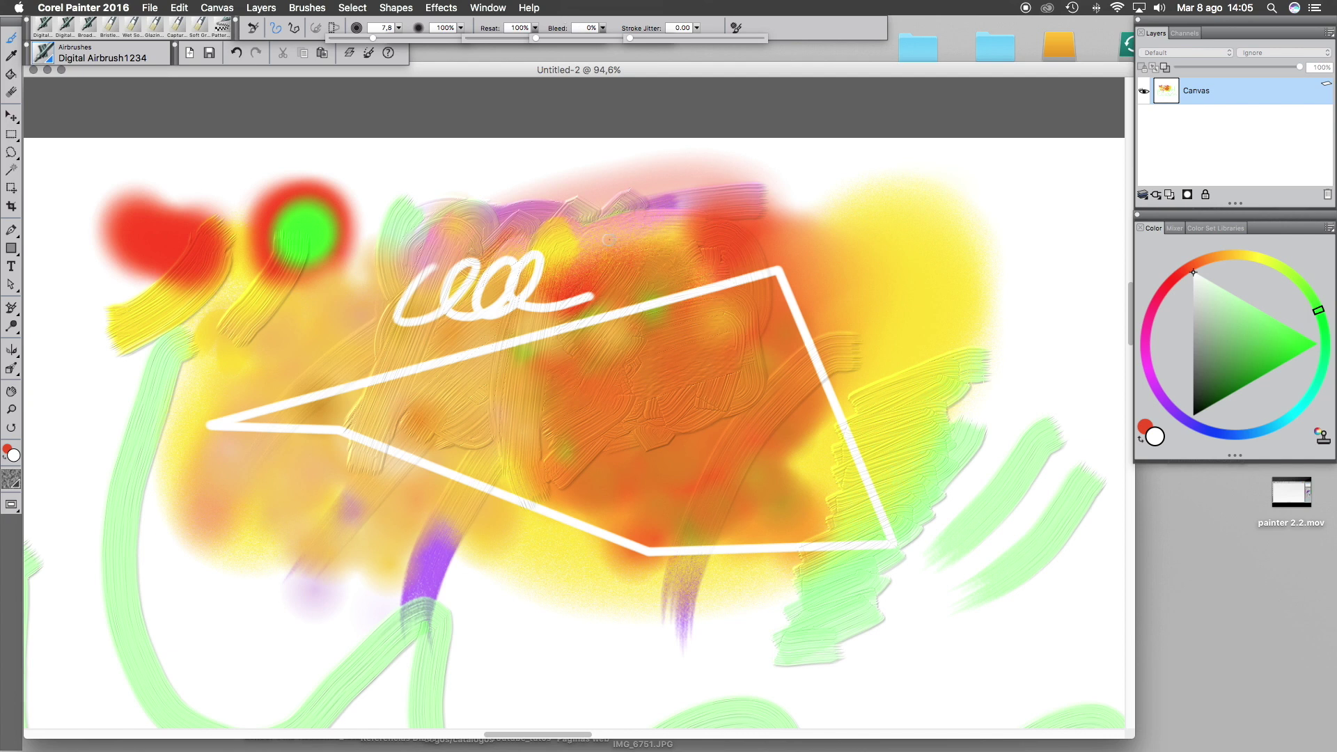
{"action": "left_click", "coordinate": [310, 8]}
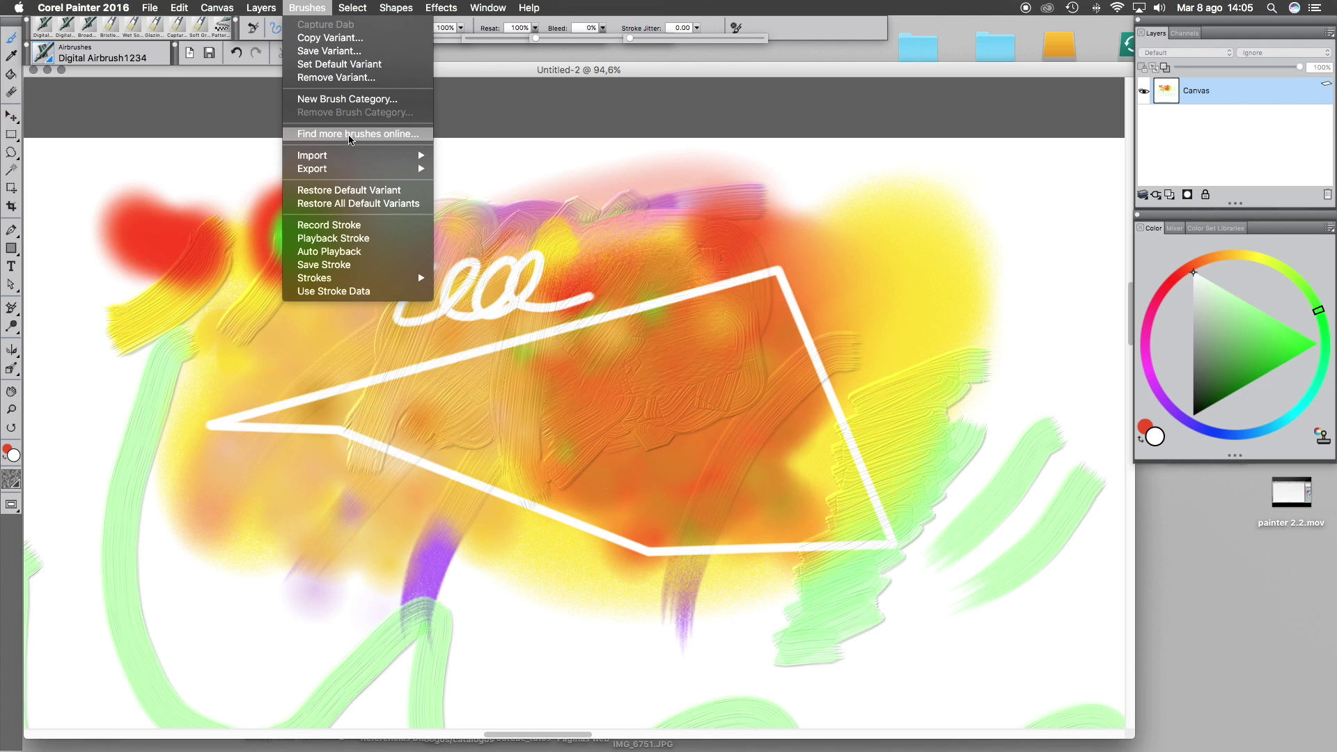
{"action": "mouse_move", "coordinate": [352, 160]}
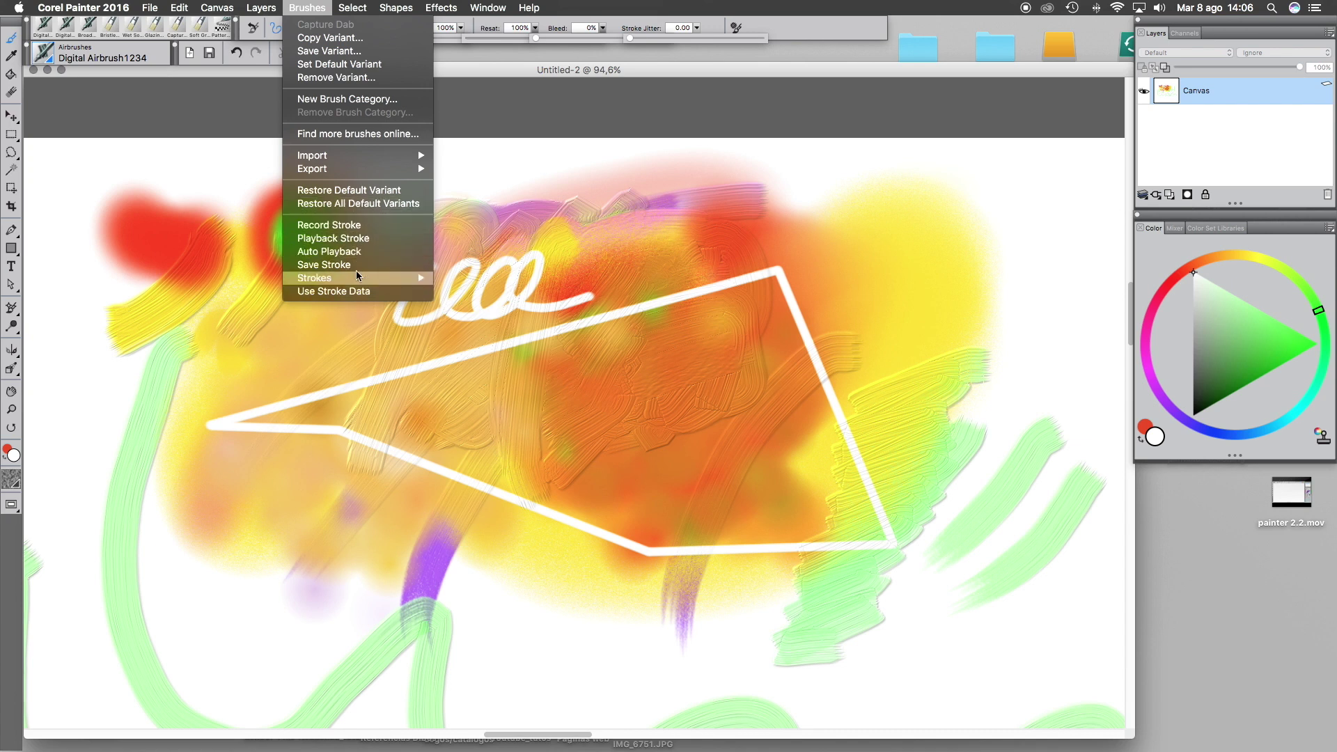
{"action": "left_click", "coordinate": [350, 229]}
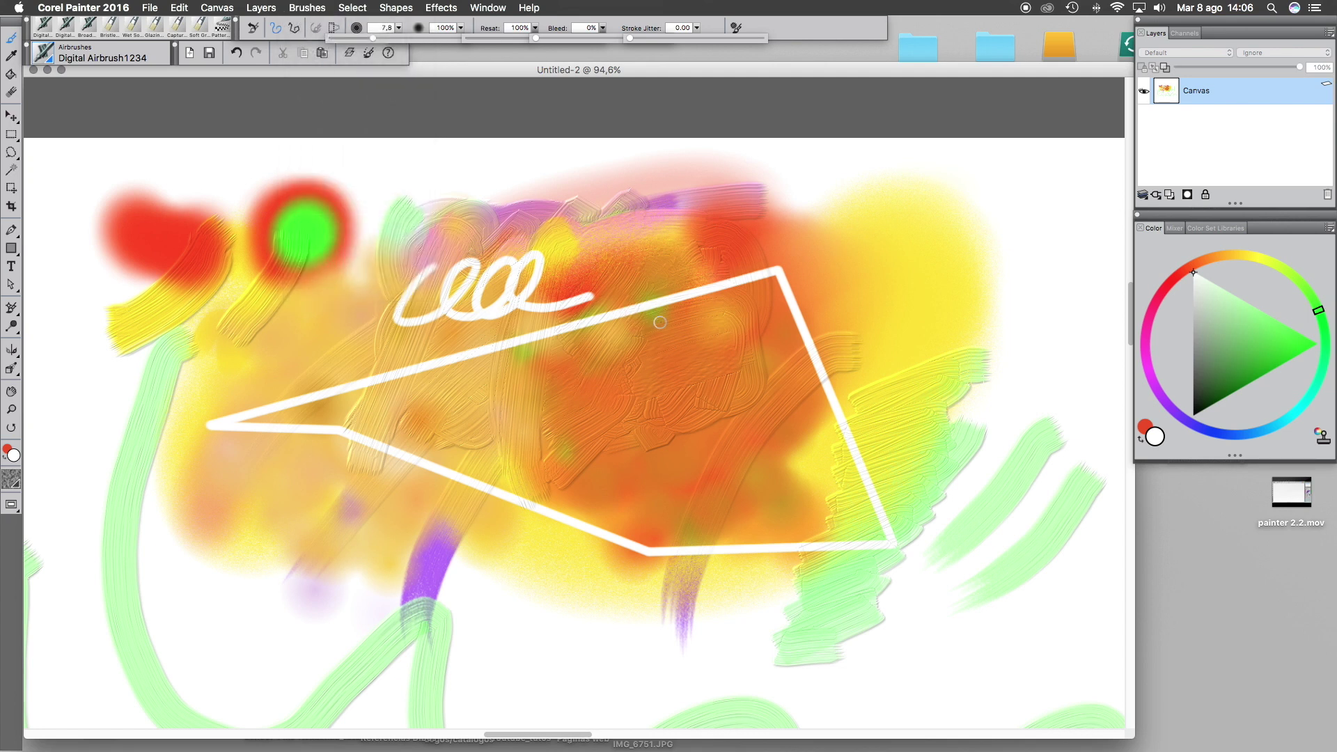
Bring up the blank Untitled-3 canvas and set the airbrush size to 34.4
{"action": "key", "text": "super+z"}
{"action": "key", "text": "super+z"}
{"action": "key", "text": "super+z"}
{"action": "key", "text": "super+z"}
{"action": "key", "text": "super+z"}
{"action": "key", "text": "super+z"}
{"action": "key", "text": "super+z"}
{"action": "key", "text": "super+z"}
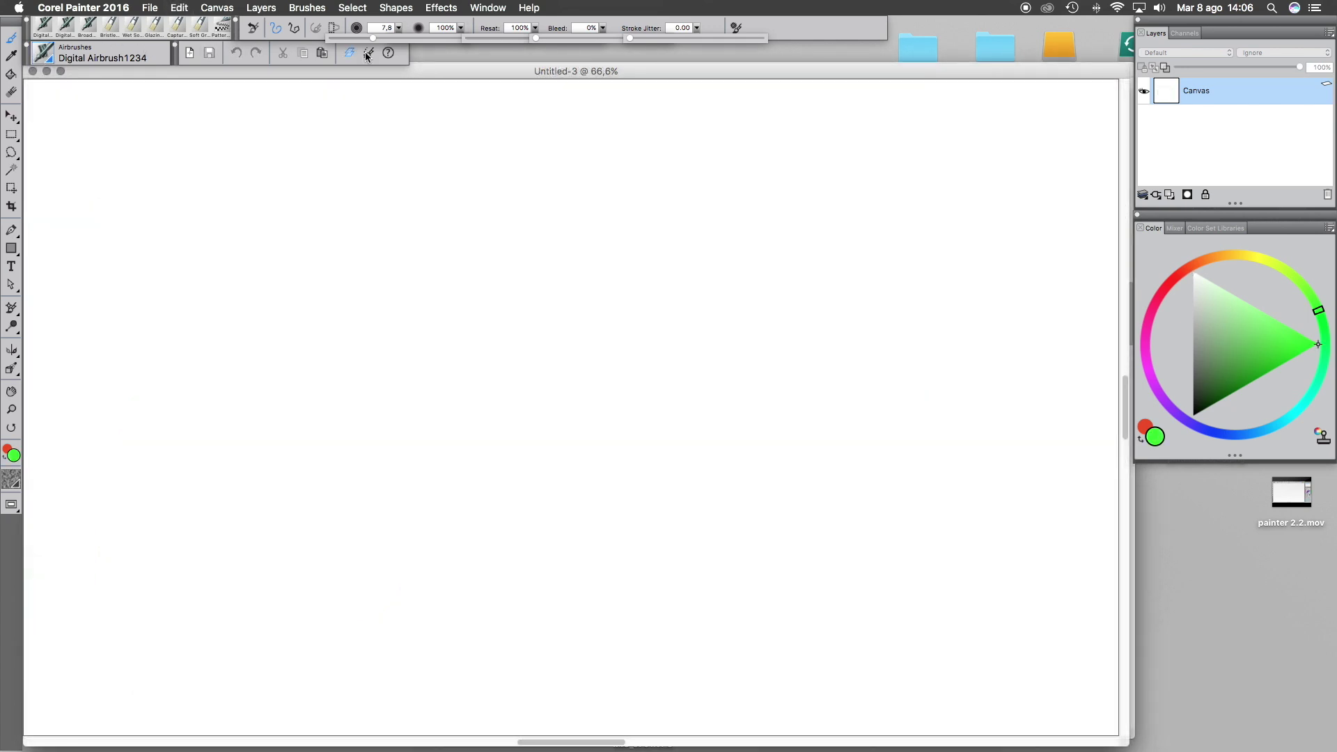
{"action": "left_click_drag", "start_coordinate": [374, 38], "coordinate": [400, 38]}
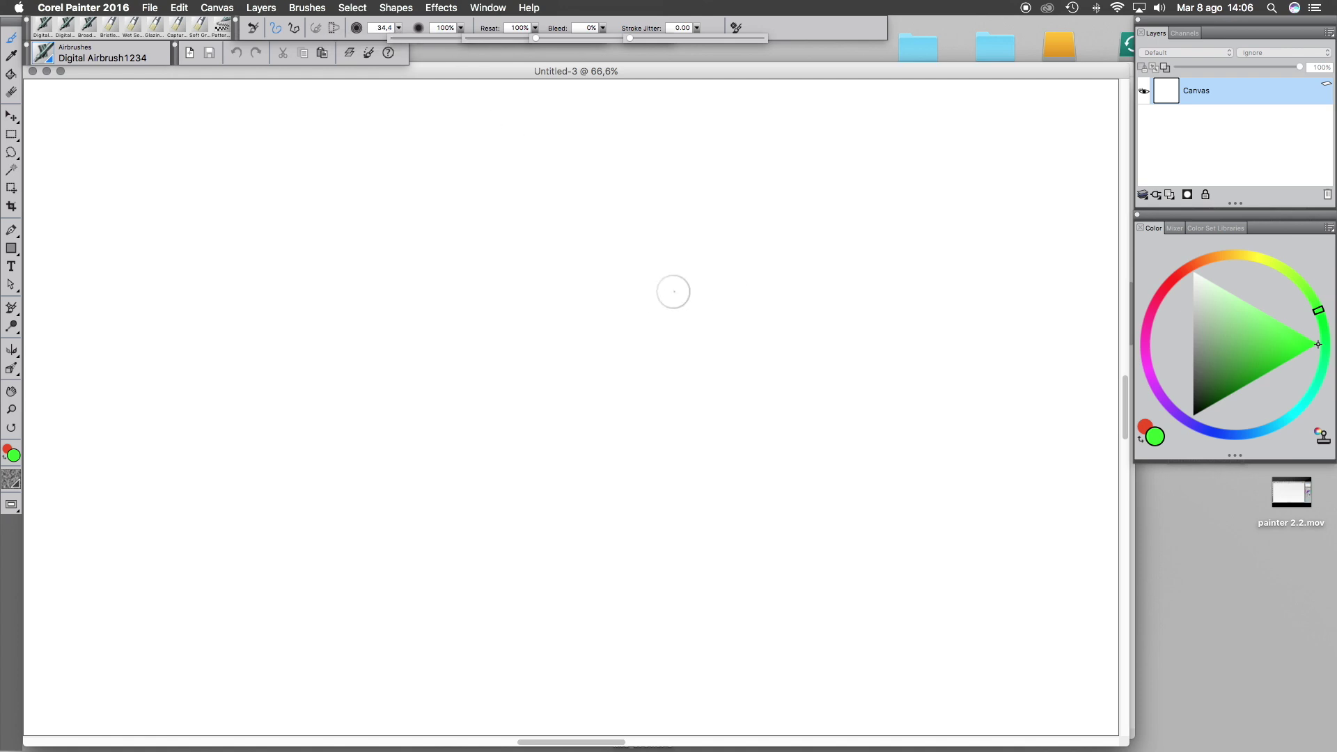
Record a stroke by painting a gently curved green line across the upper middle of the blank canvas
{"action": "left_click", "coordinate": [308, 8]}
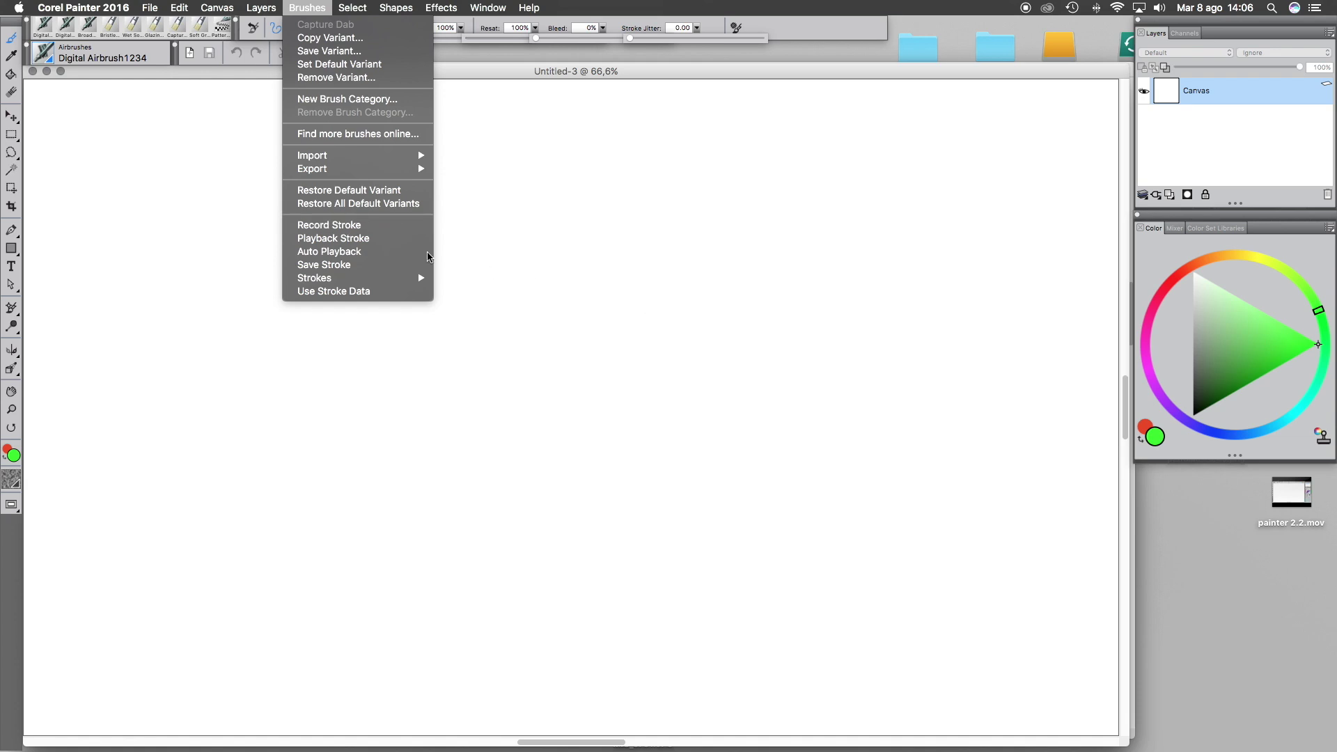
{"action": "left_click", "coordinate": [358, 226]}
{"action": "mouse_move", "coordinate": [748, 202]}
{"action": "left_mouse_down"}
{"action": "mouse_move", "coordinate": [633, 254]}
{"action": "mouse_move", "coordinate": [373, 307]}
{"action": "left_mouse_up"}
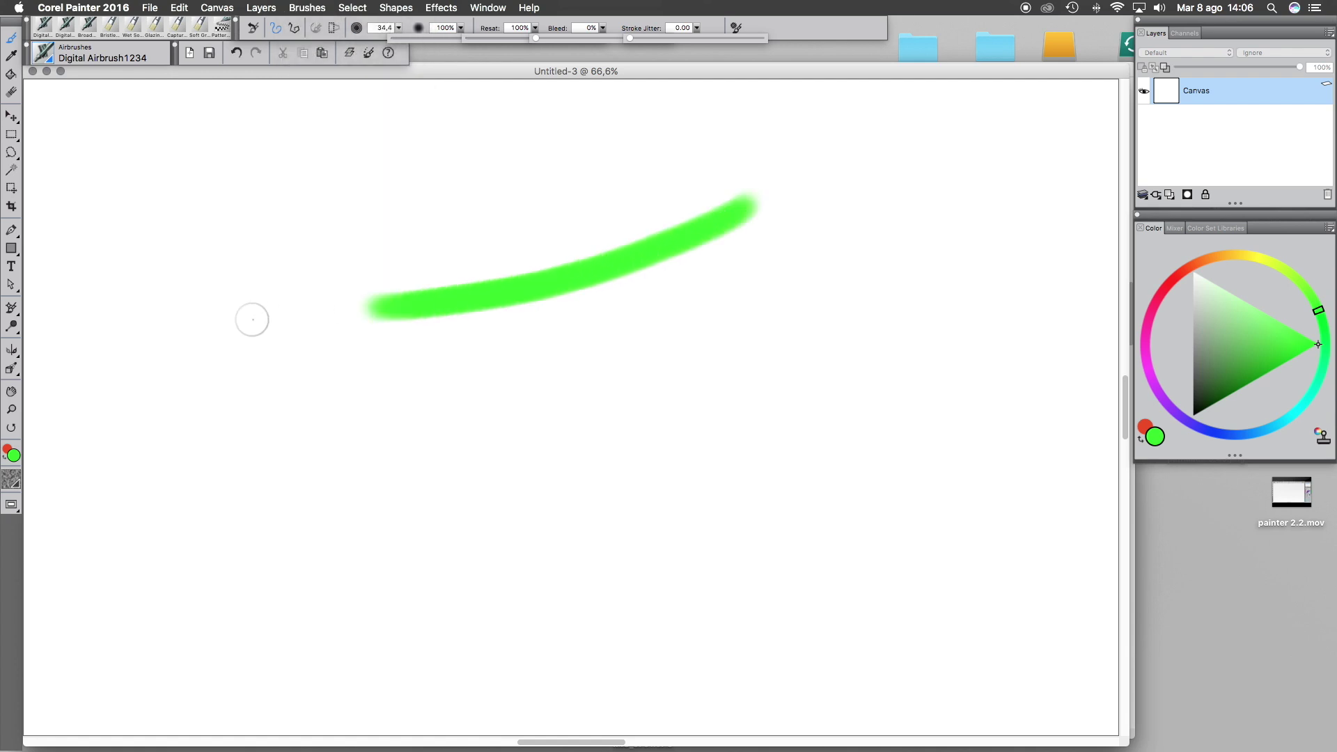
Turn on Playback Stroke and place seven copies of the recorded green stroke around the canvas
{"action": "left_click", "coordinate": [309, 8]}
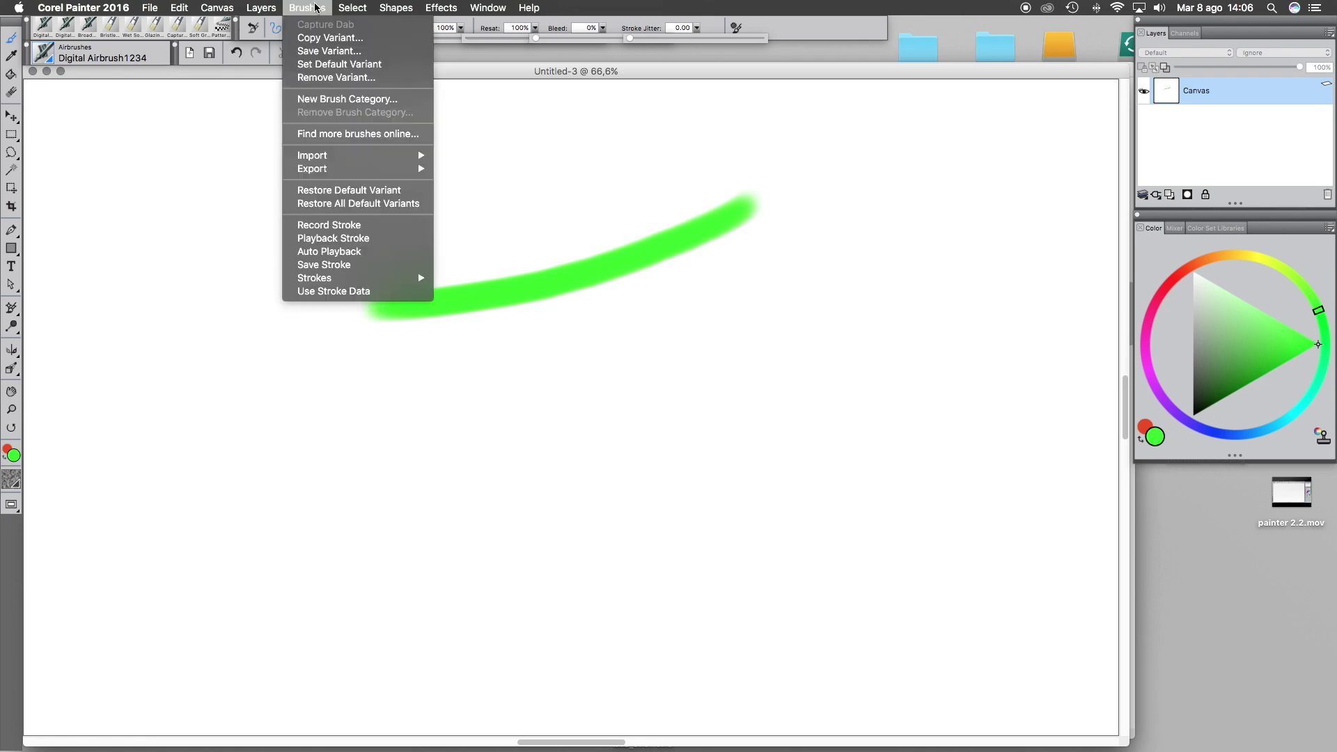
{"action": "left_click", "coordinate": [329, 238]}
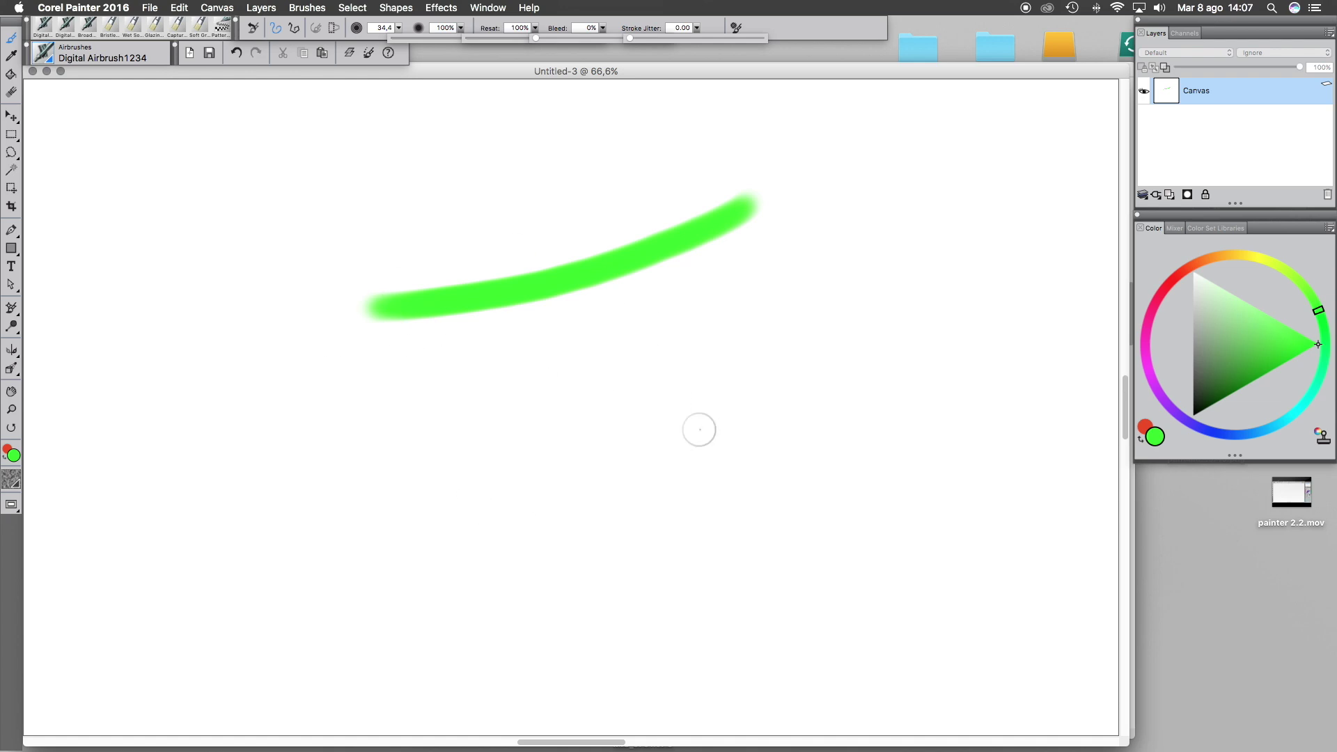
{"action": "left_click", "coordinate": [744, 328]}
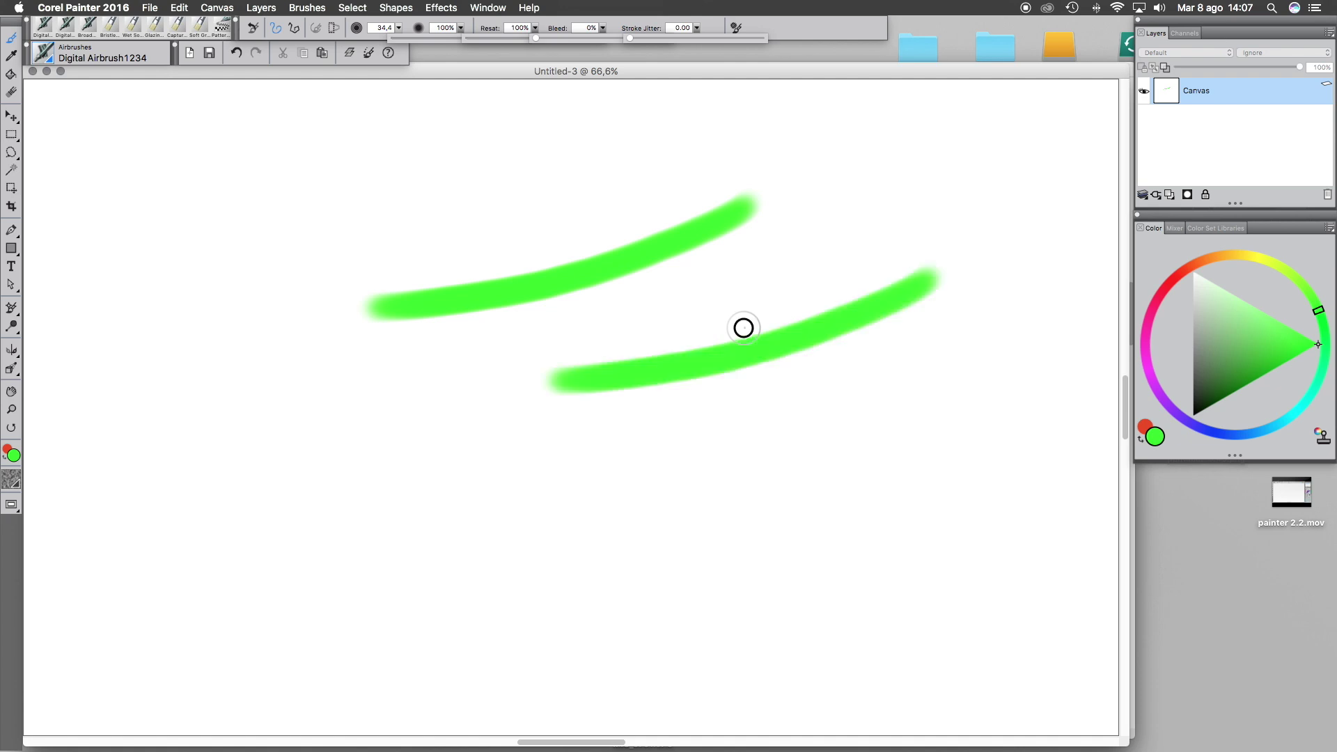
{"action": "left_click", "coordinate": [741, 403]}
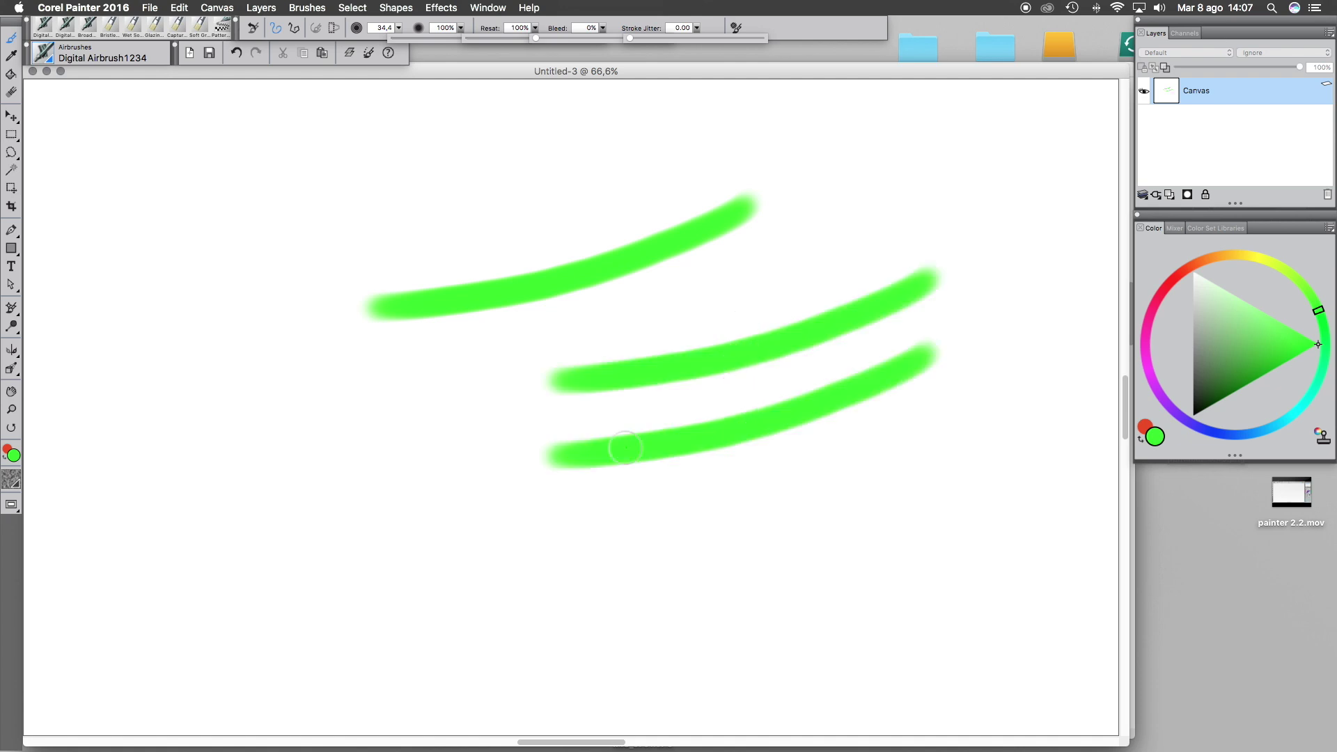
{"action": "left_click", "coordinate": [393, 489]}
{"action": "left_click", "coordinate": [460, 586]}
{"action": "left_click", "coordinate": [772, 524]}
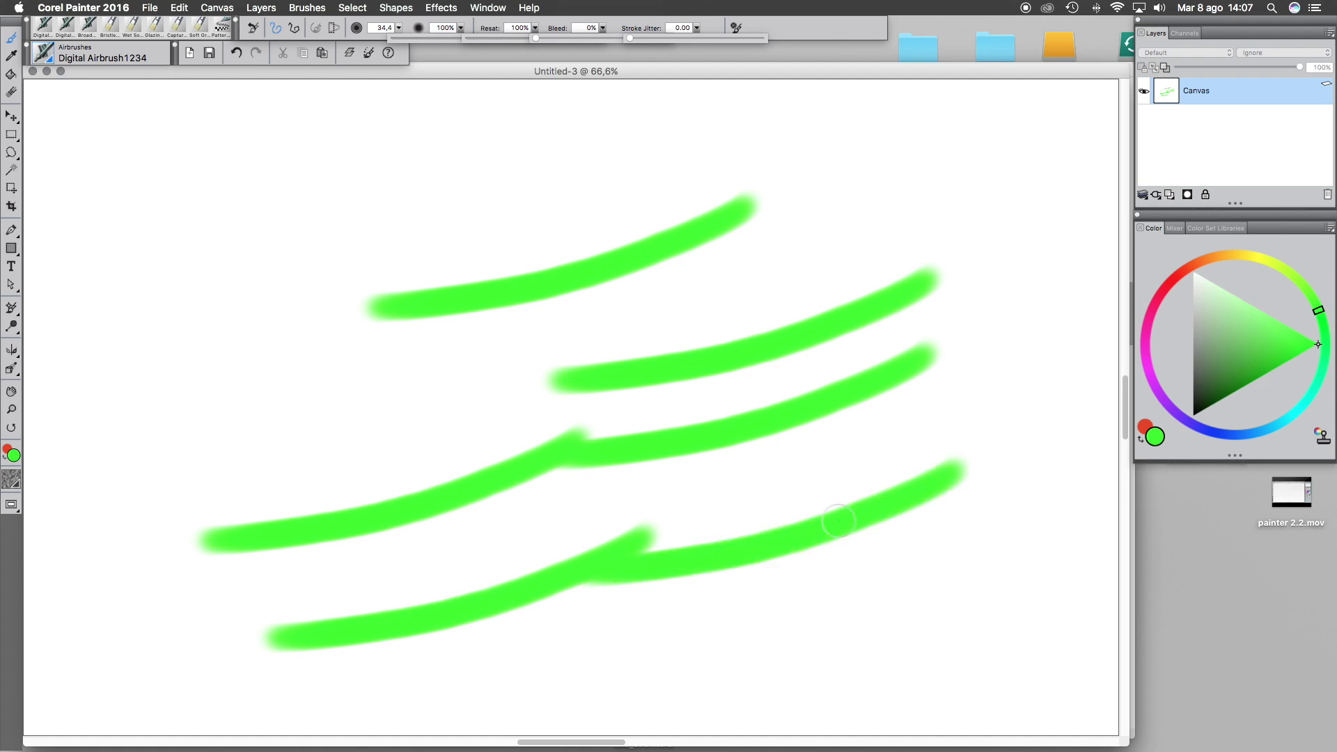
{"action": "left_click", "coordinate": [965, 587]}
{"action": "left_click", "coordinate": [272, 134]}
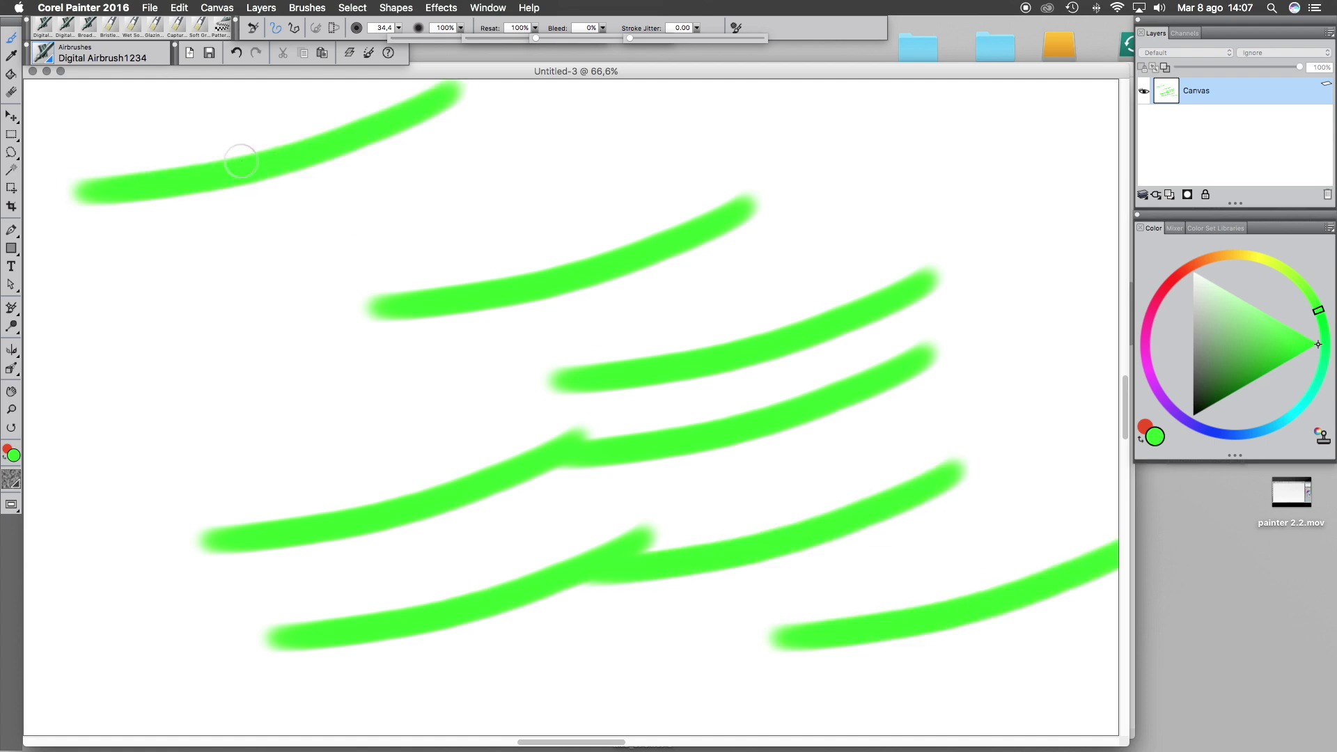
Undo all seven playback strokes and the original green stroke
{"action": "key", "text": "super+z"}
{"action": "key", "text": "super+z"}
{"action": "key", "text": "super+z"}
{"action": "key", "text": "super+z"}
{"action": "key", "text": "super+z"}
{"action": "key", "text": "super+z"}
{"action": "key", "text": "super+z"}
{"action": "key", "text": "super+z"}
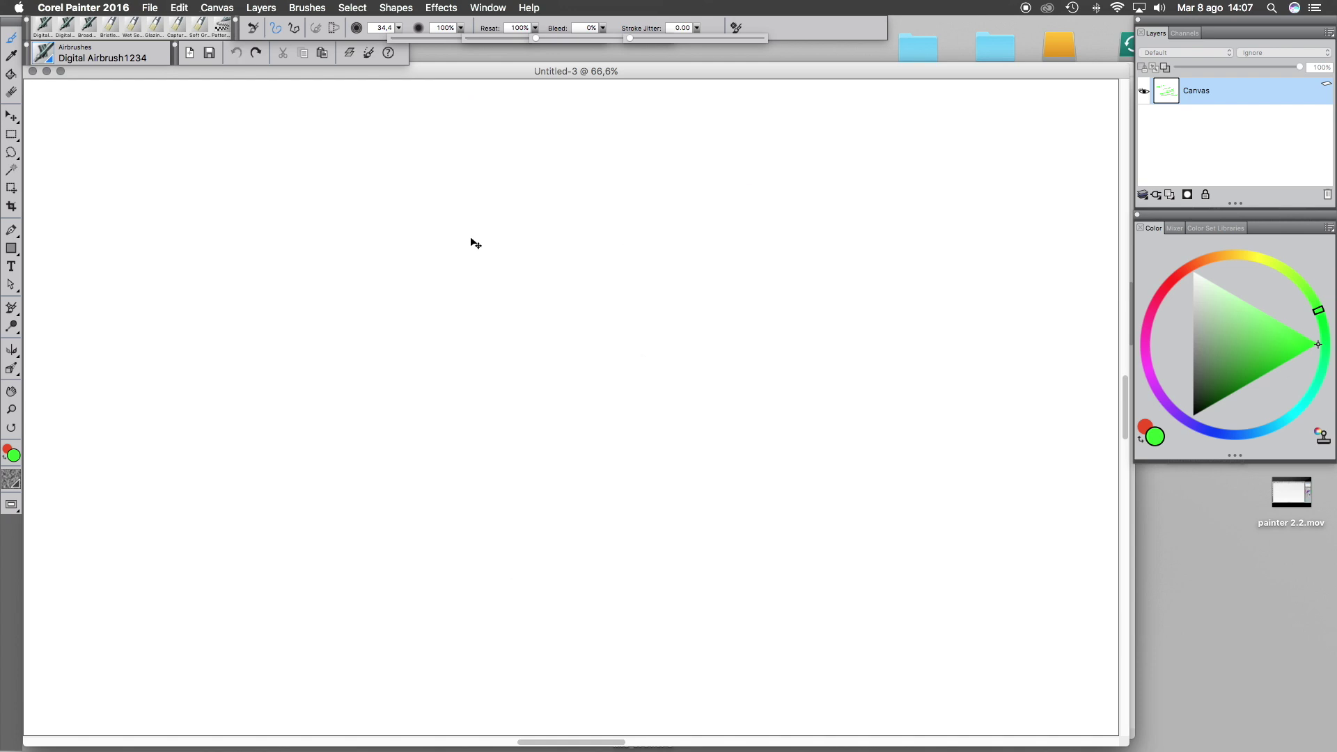
Run Auto Playback to scatter copies of the recorded green stroke over the canvas, and undo the result
{"action": "left_click", "coordinate": [307, 8]}
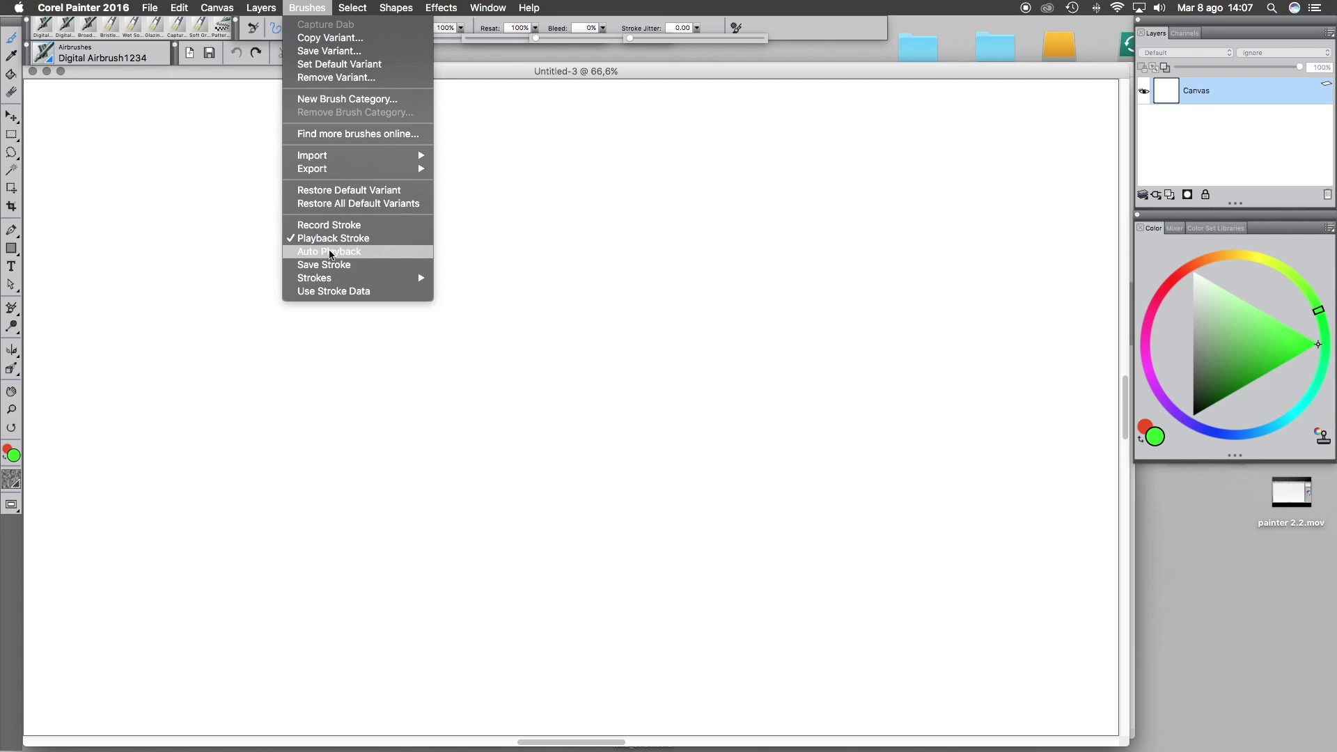
{"action": "left_click", "coordinate": [349, 255]}
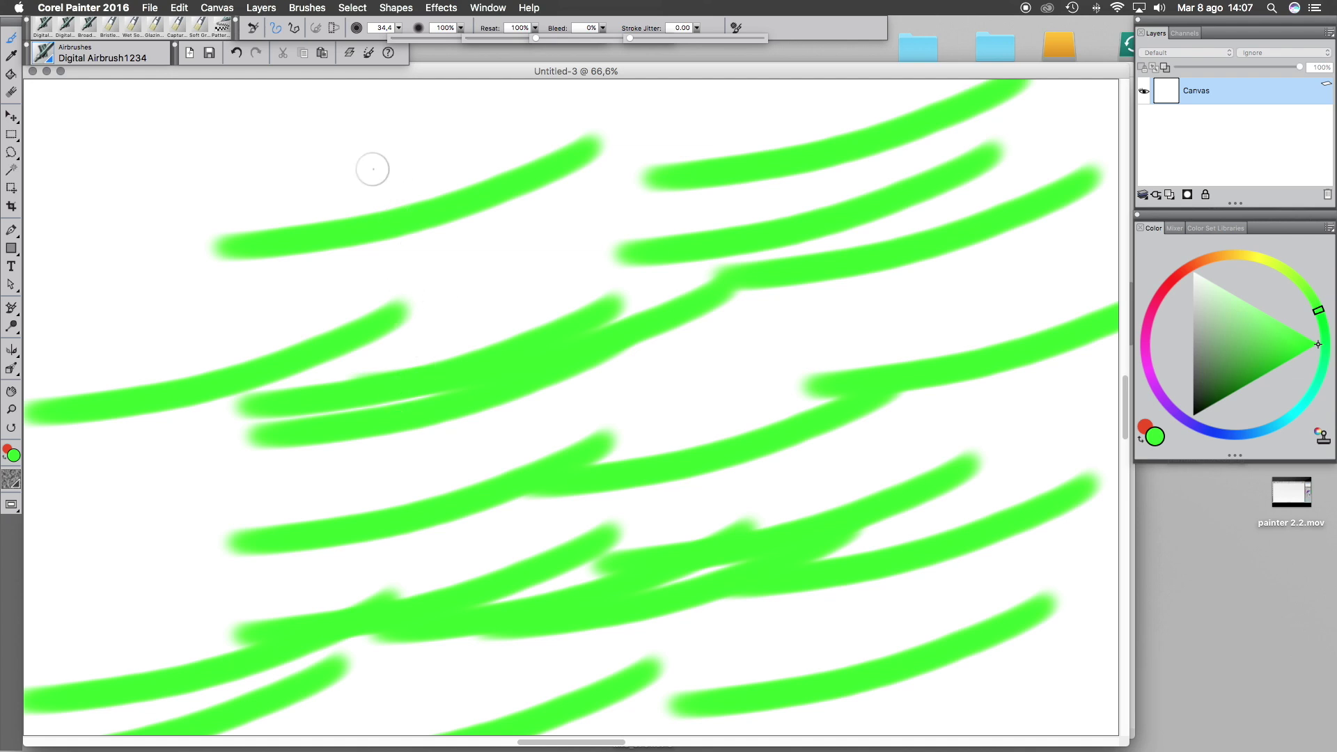
{"action": "key", "text": "super+z"}
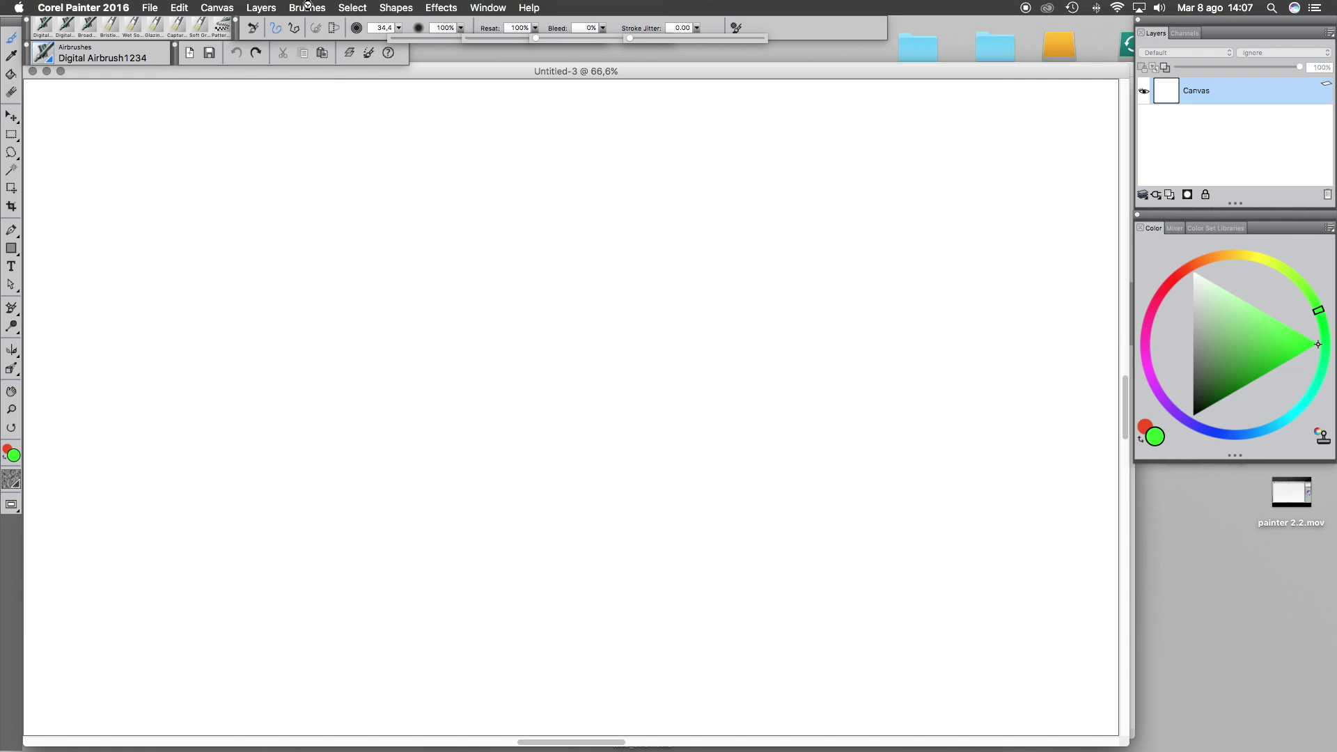
Turn off Playback Stroke and paint a winding freehand green line across the middle of the canvas
{"action": "left_click", "coordinate": [306, 8]}
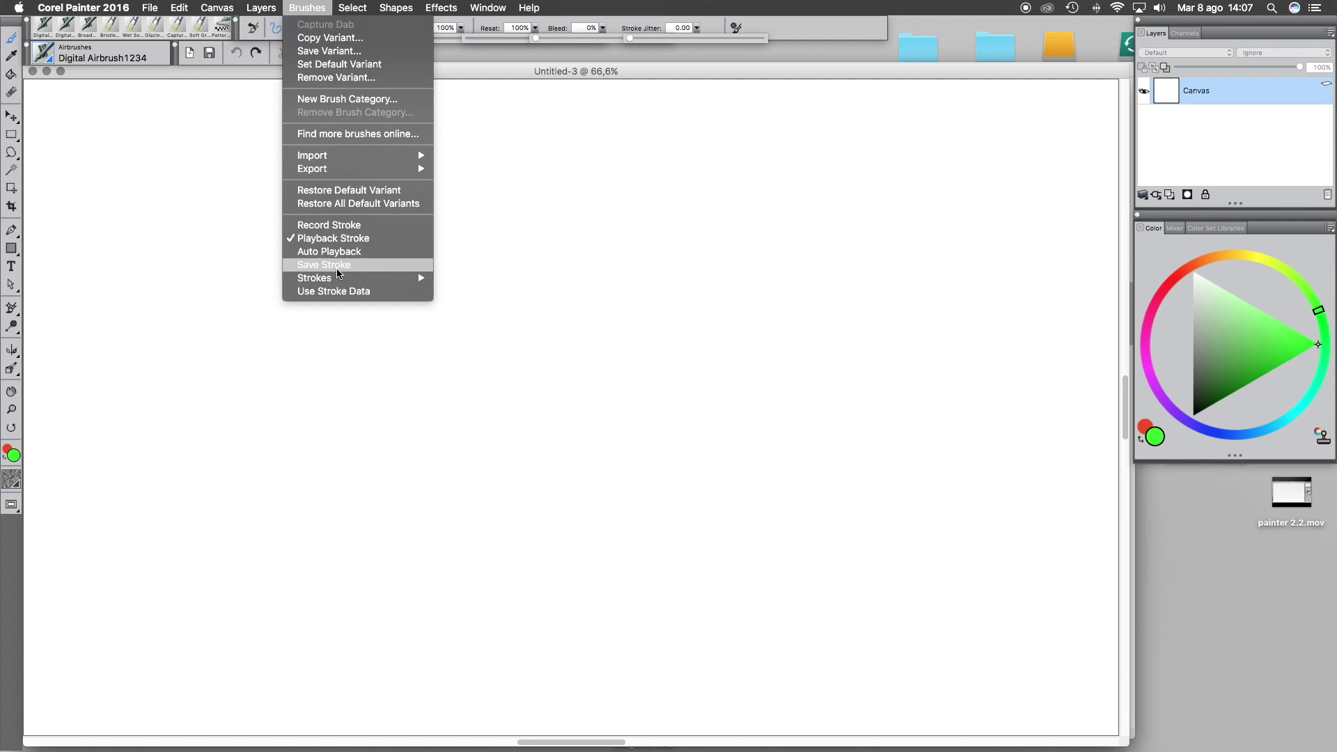
{"action": "mouse_move", "coordinate": [336, 277]}
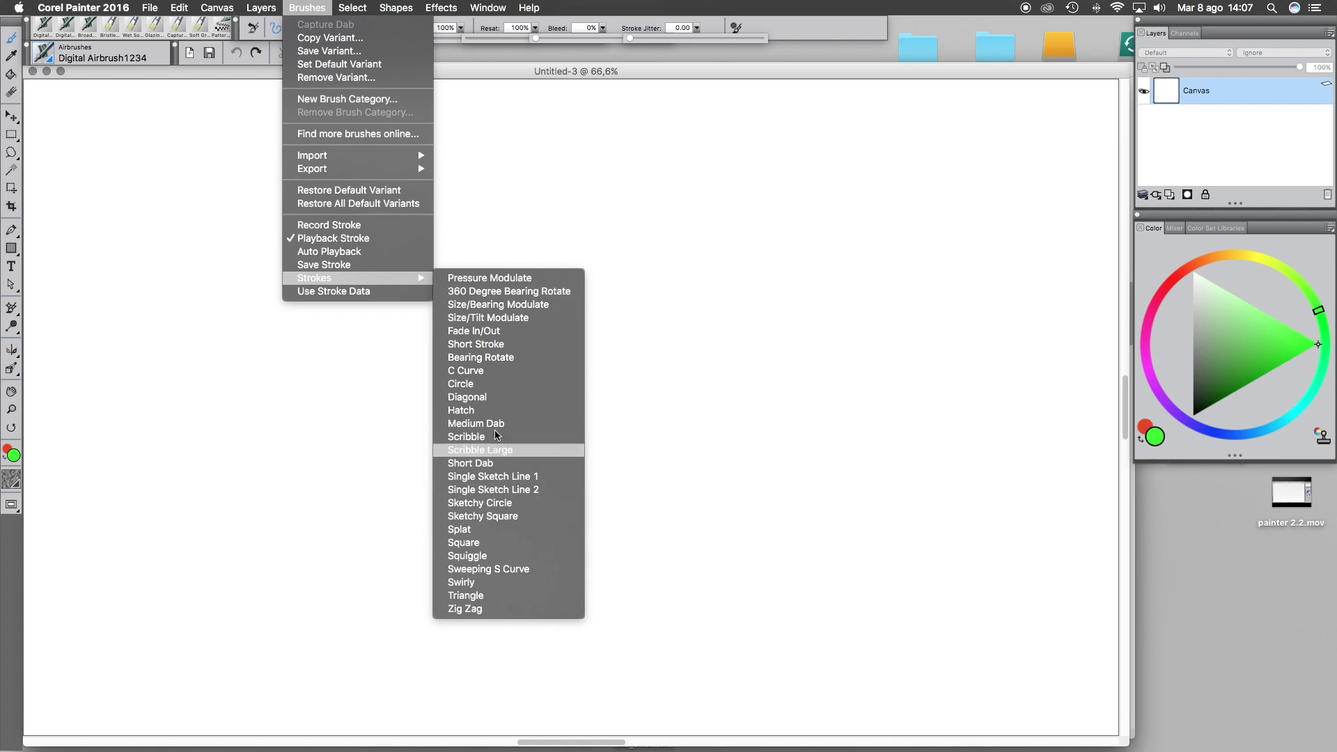
{"action": "left_click", "coordinate": [506, 278]}
{"action": "left_click", "coordinate": [307, 8]}
{"action": "mouse_move", "coordinate": [353, 7]}
{"action": "mouse_move", "coordinate": [307, 8]}
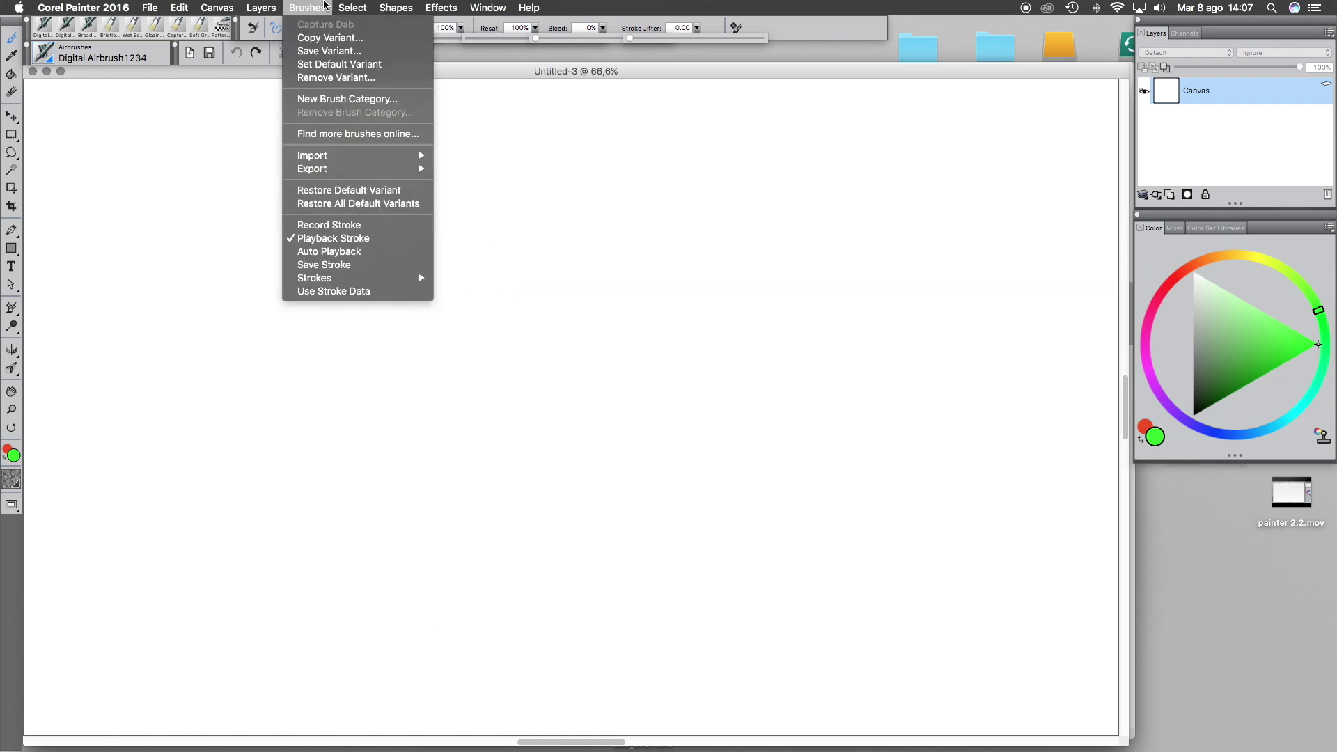
{"action": "left_click", "coordinate": [307, 239]}
{"action": "left_click", "coordinate": [555, 220]}
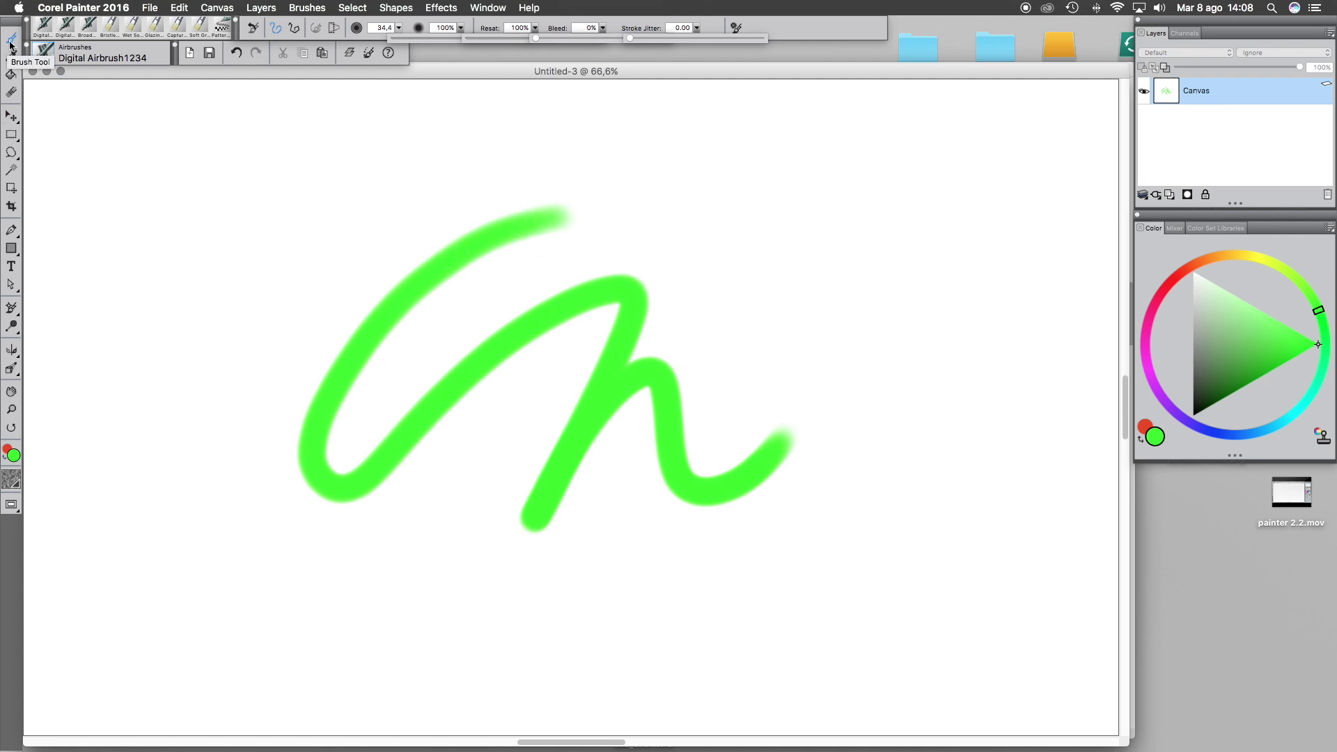
Paint a jagged red line around the green one's lower right, and sample the green back as the painting colour
{"action": "left_click", "coordinate": [1186, 269]}
{"action": "mouse_move", "coordinate": [716, 303]}
{"action": "left_mouse_down"}
{"action": "mouse_move", "coordinate": [858, 413]}
{"action": "mouse_move", "coordinate": [774, 588]}
{"action": "mouse_move", "coordinate": [449, 739]}
{"action": "mouse_move", "coordinate": [323, 667]}
{"action": "left_mouse_up"}
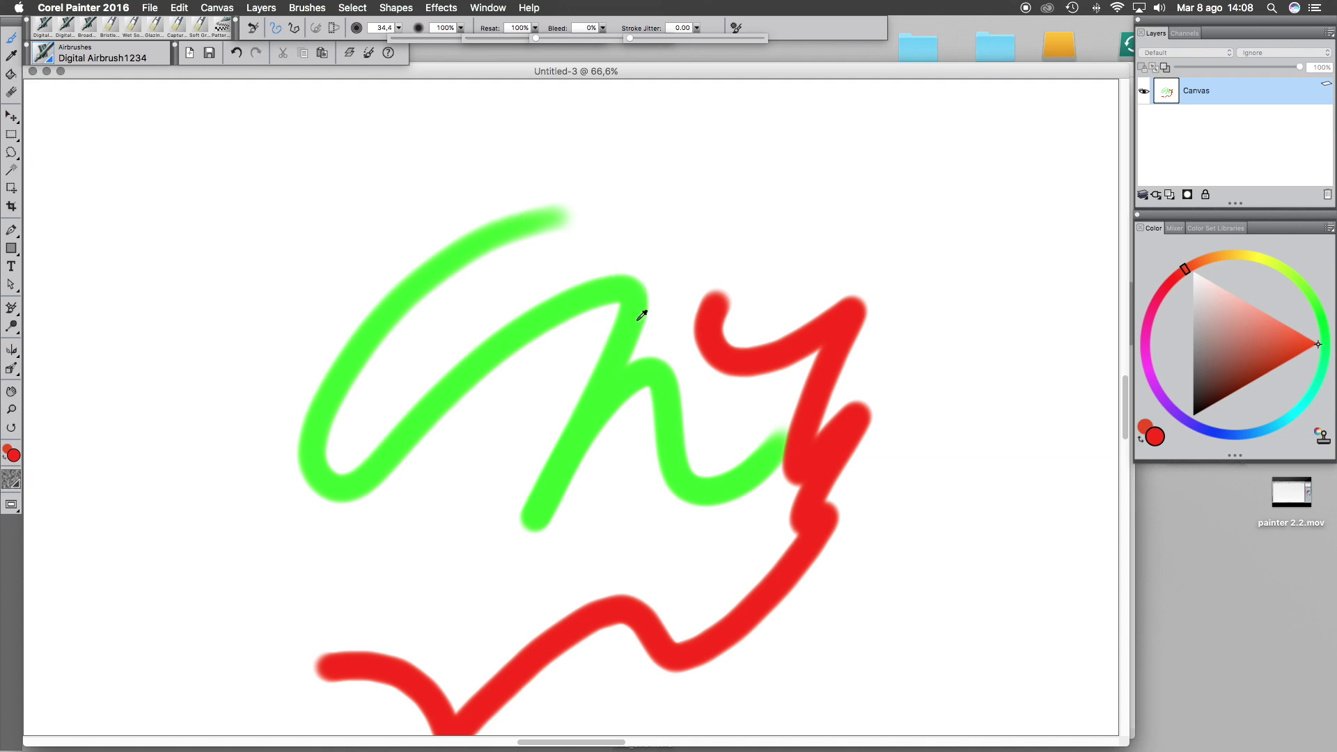
{"action": "left_click", "coordinate": [632, 289], "text": "alt"}
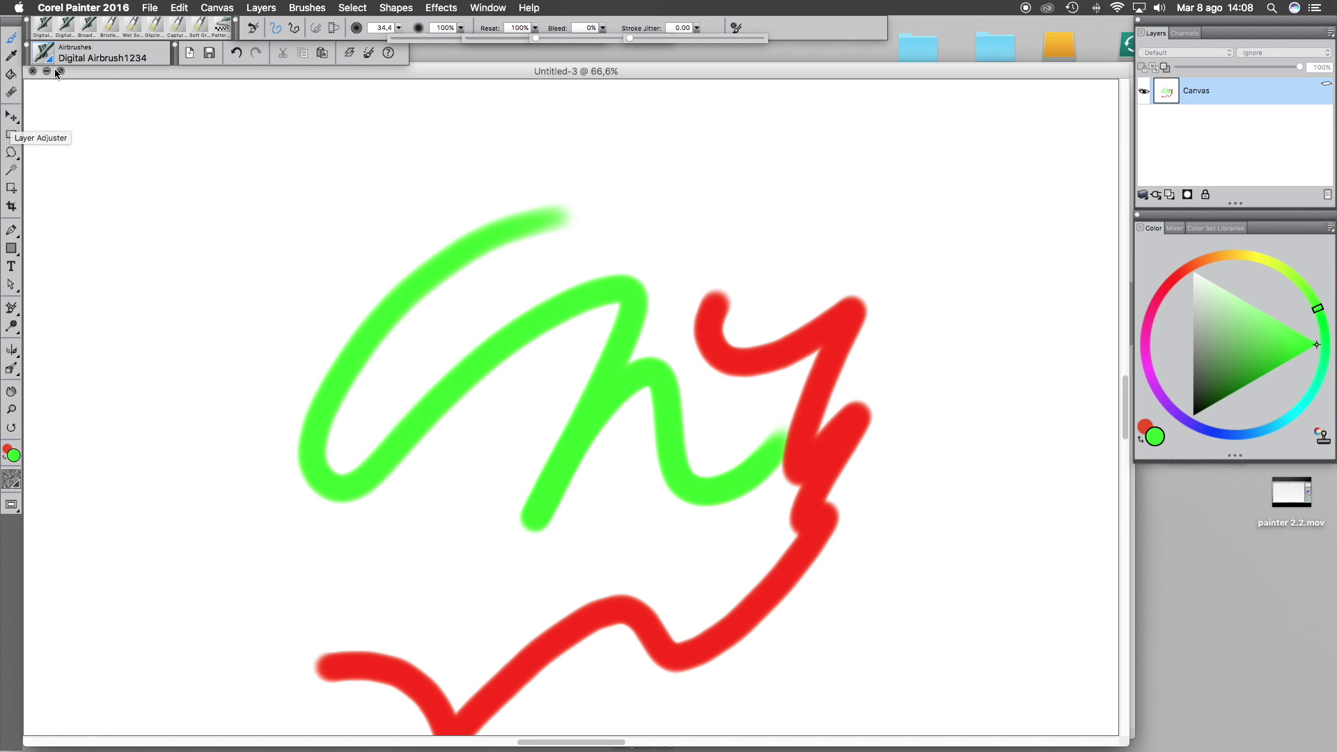
Erase the upper bend of the green line with the Eraser, and return to the Brush tool
{"action": "left_click", "coordinate": [13, 94]}
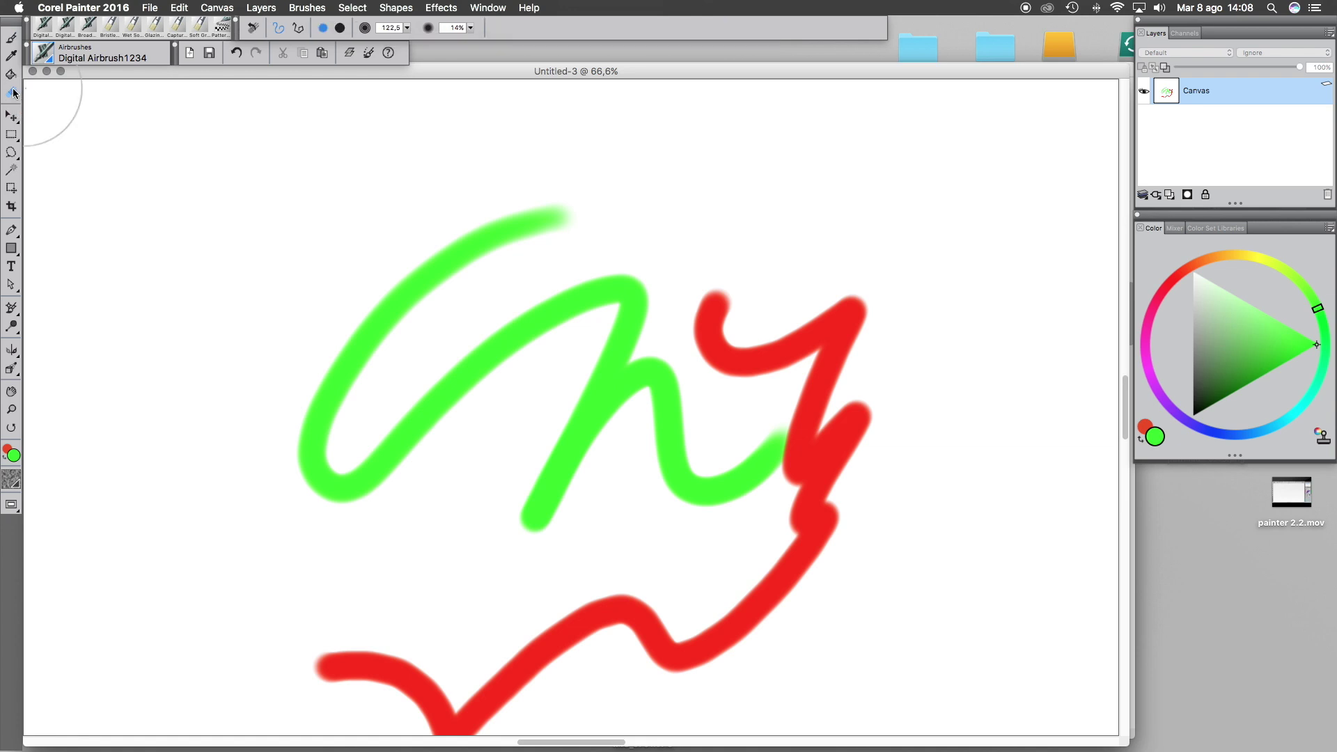
{"action": "mouse_move", "coordinate": [631, 292]}
{"action": "left_mouse_down"}
{"action": "mouse_move", "coordinate": [585, 358]}
{"action": "mouse_move", "coordinate": [558, 320]}
{"action": "left_mouse_up"}
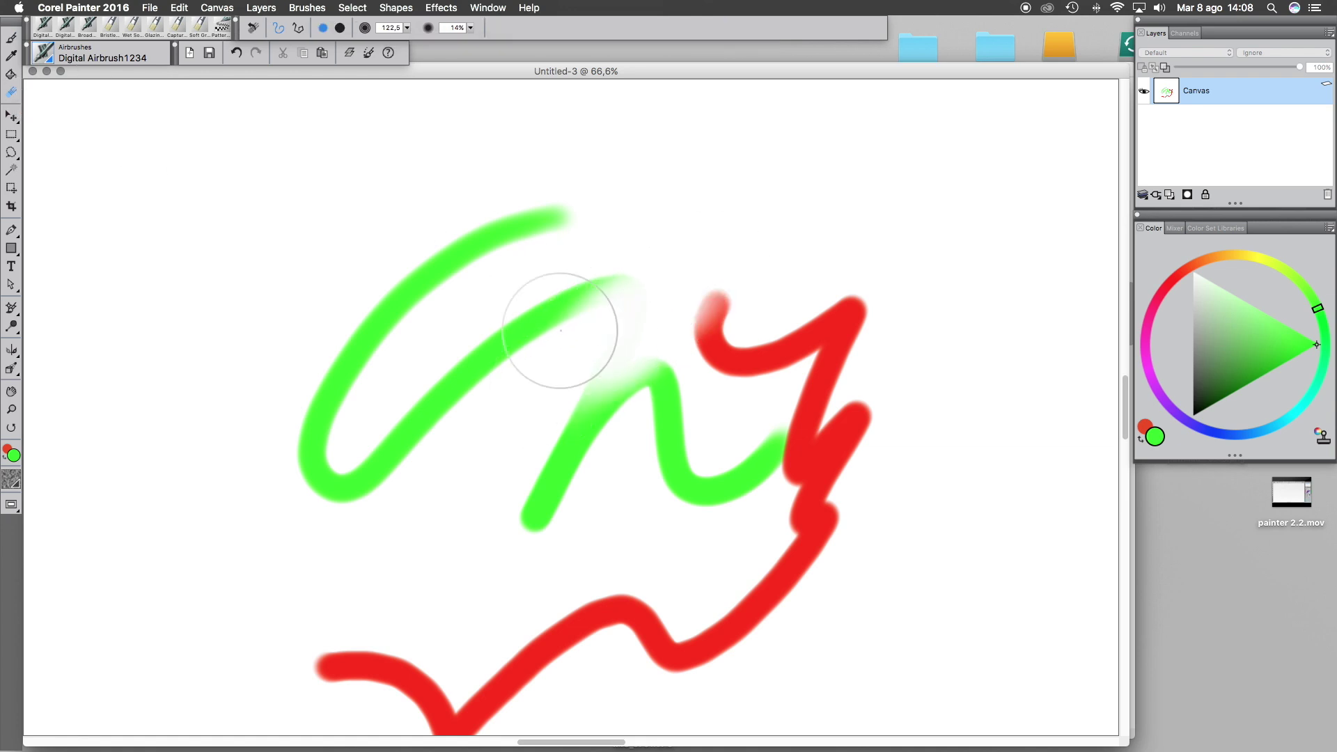
{"action": "left_click", "coordinate": [12, 39]}
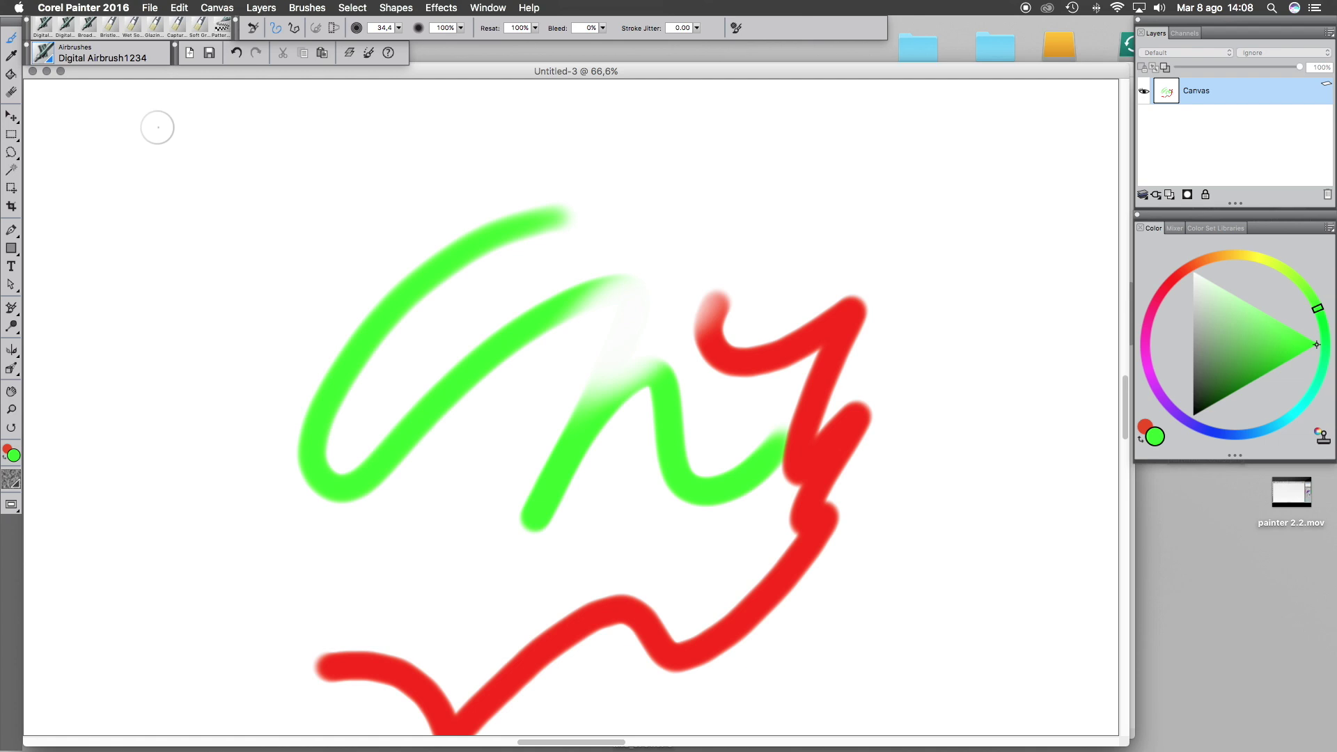
Choose the Auto Van Gogh variant from the Artists brushes and paint a thin curved trail of dashes
{"action": "left_click", "coordinate": [48, 58]}
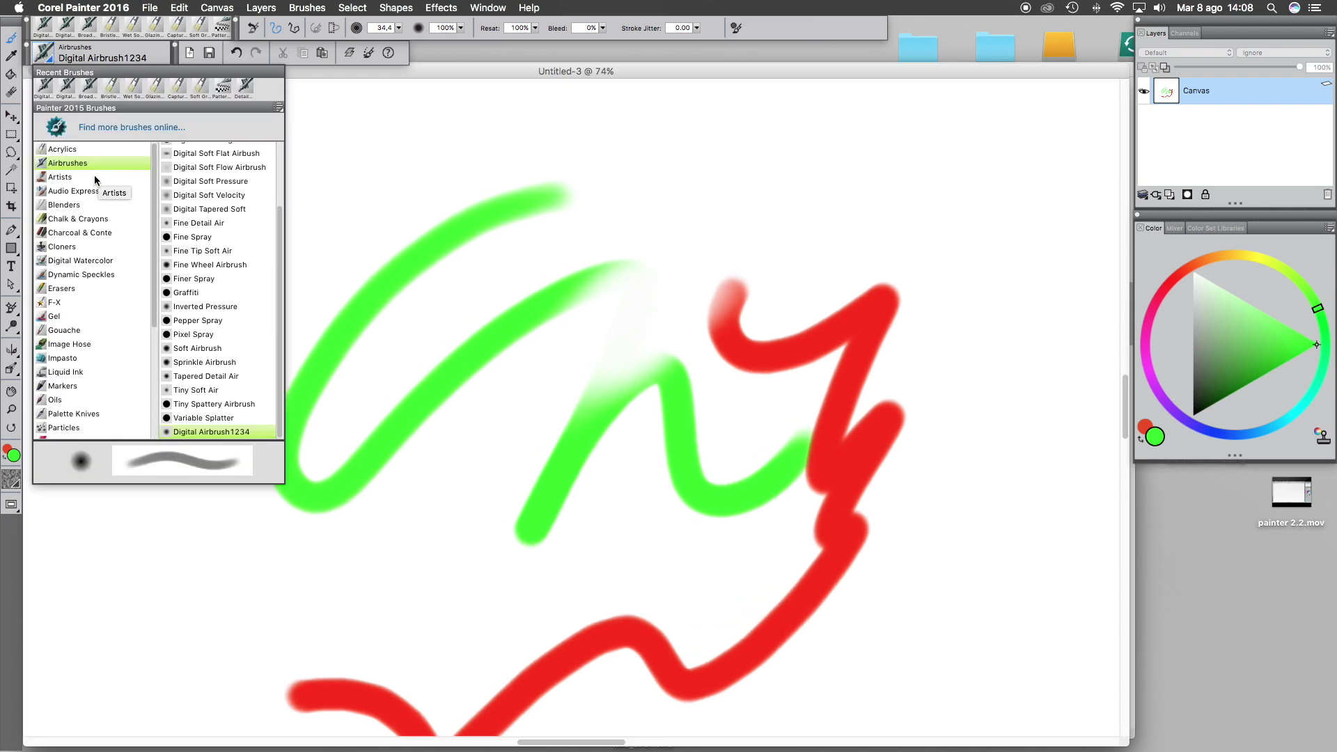
{"action": "scroll", "coordinate": [88, 170], "scroll_direction": "down", "scroll_amount": 1}
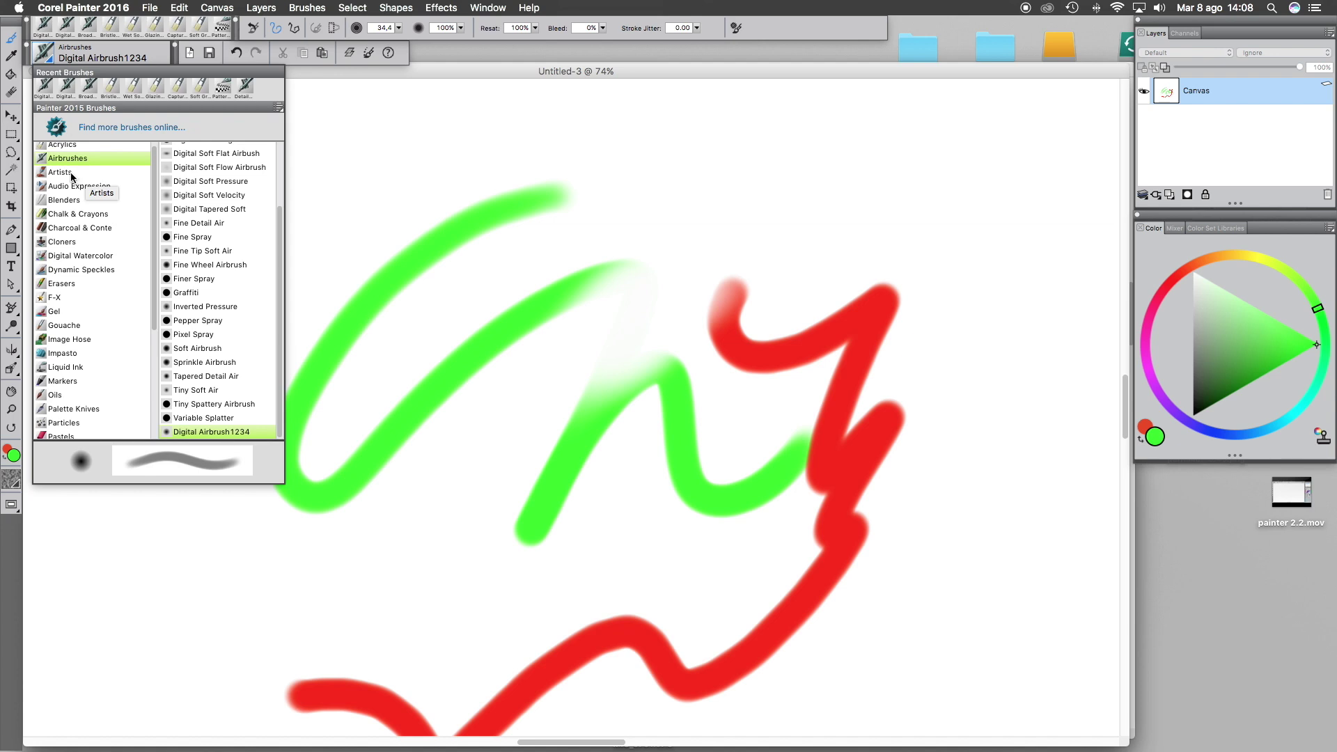
{"action": "left_click", "coordinate": [69, 172]}
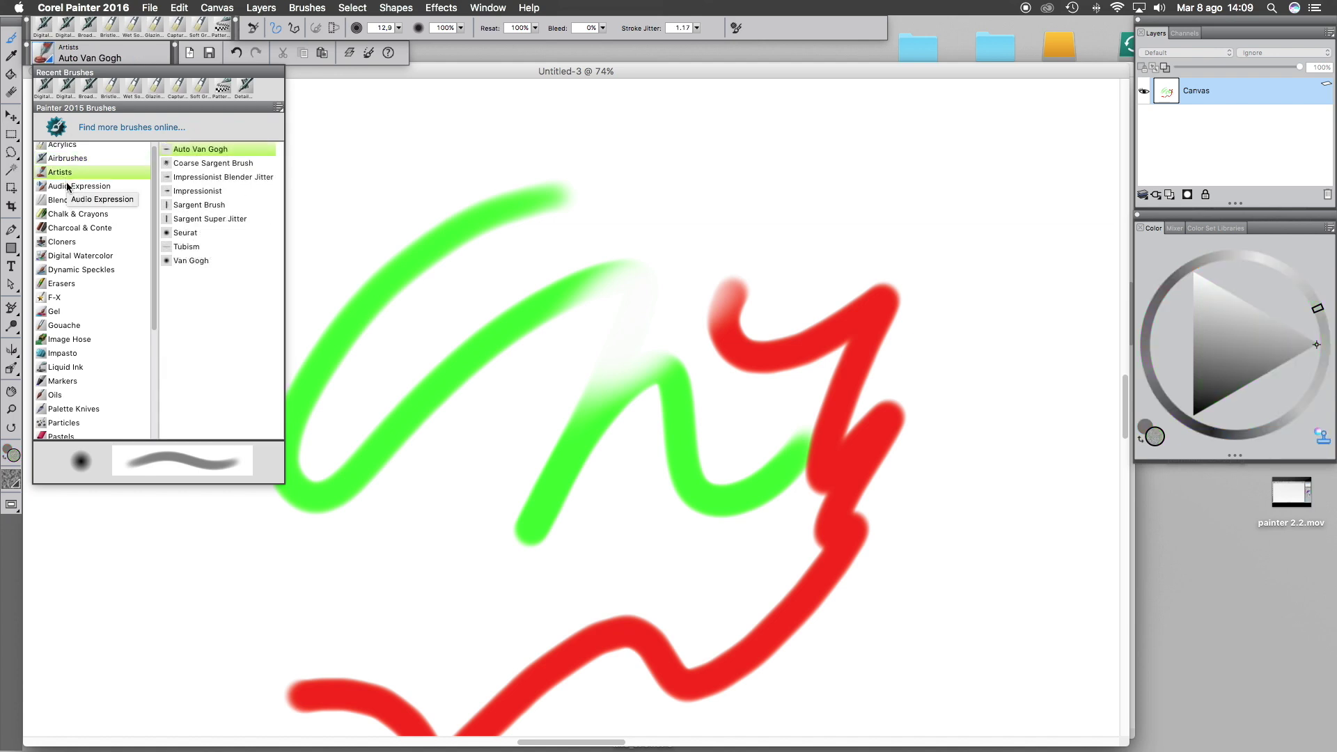
{"action": "mouse_move", "coordinate": [679, 185]}
{"action": "left_mouse_down"}
{"action": "mouse_move", "coordinate": [490, 309]}
{"action": "mouse_move", "coordinate": [523, 319]}
{"action": "mouse_move", "coordinate": [502, 418]}
{"action": "left_mouse_up"}
Set the Auto Van Gogh size to 331.8 and paint broad grey horizontal smears over the upper part of the canvas
{"action": "left_click_drag", "start_coordinate": [403, 30], "coordinate": [448, 37]}
{"action": "left_click_drag", "start_coordinate": [745, 306], "coordinate": [282, 310]}
{"action": "left_click_drag", "start_coordinate": [568, 317], "coordinate": [80, 320]}
{"action": "left_click_drag", "start_coordinate": [94, 160], "coordinate": [427, 160]}
{"action": "left_click_drag", "start_coordinate": [420, 139], "coordinate": [754, 140]}
{"action": "left_click_drag", "start_coordinate": [244, 236], "coordinate": [825, 279]}
{"action": "left_click_drag", "start_coordinate": [743, 279], "coordinate": [374, 292]}
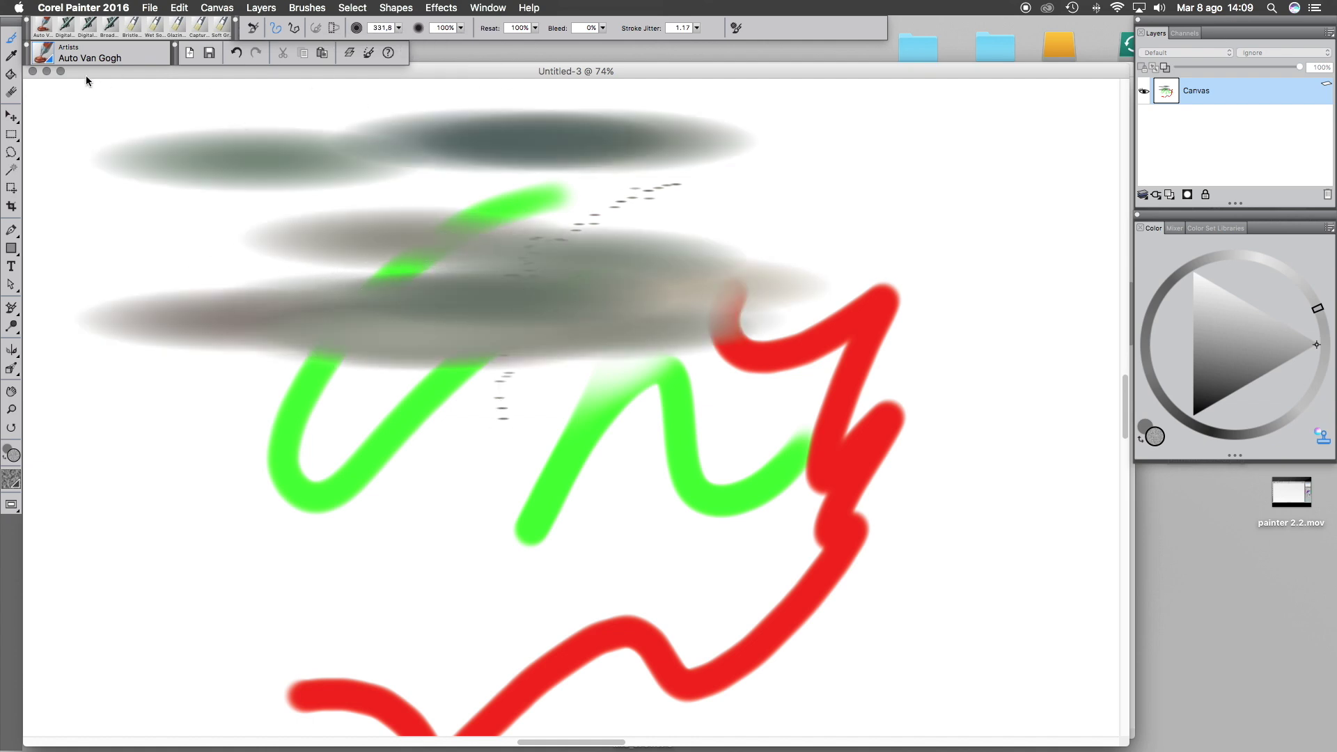
Switch to the Cloud Puff Audio Scrambler brush from Audio Expression and dismiss its usage notice
{"action": "left_click", "coordinate": [49, 58]}
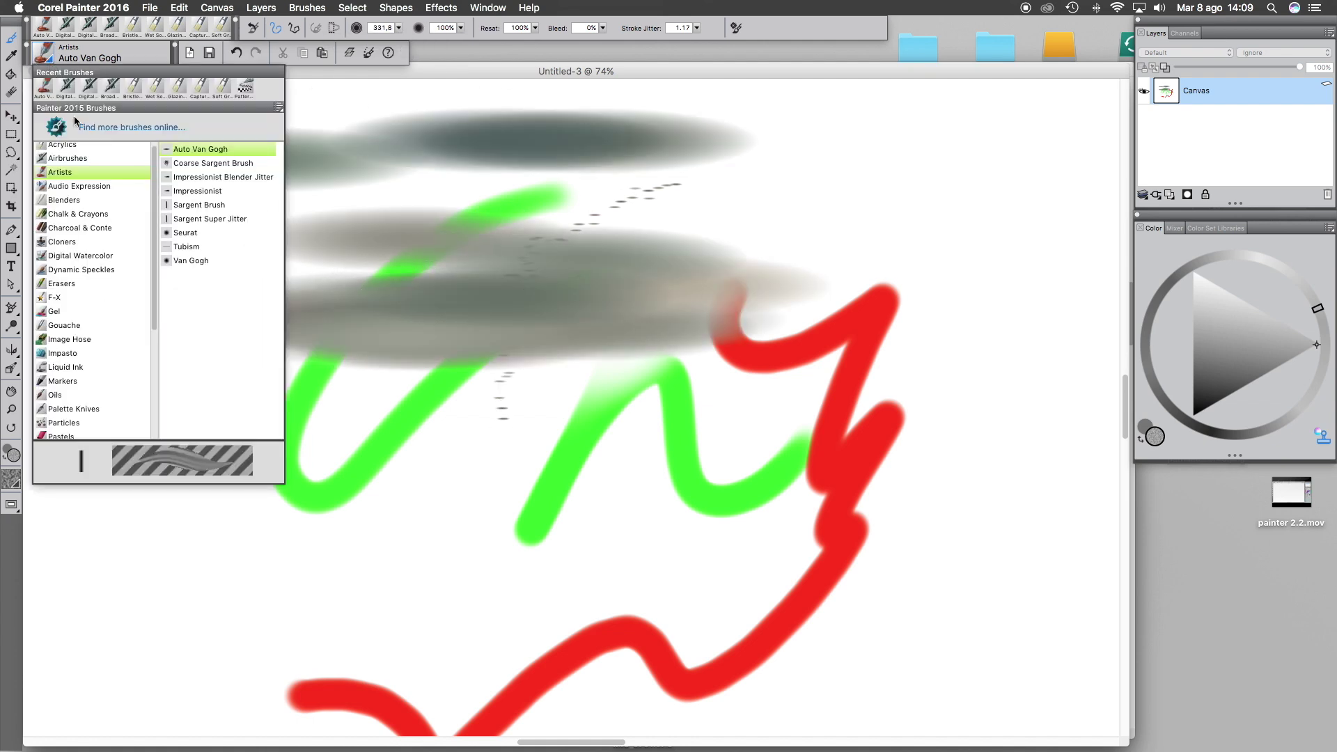
{"action": "left_click", "coordinate": [80, 186]}
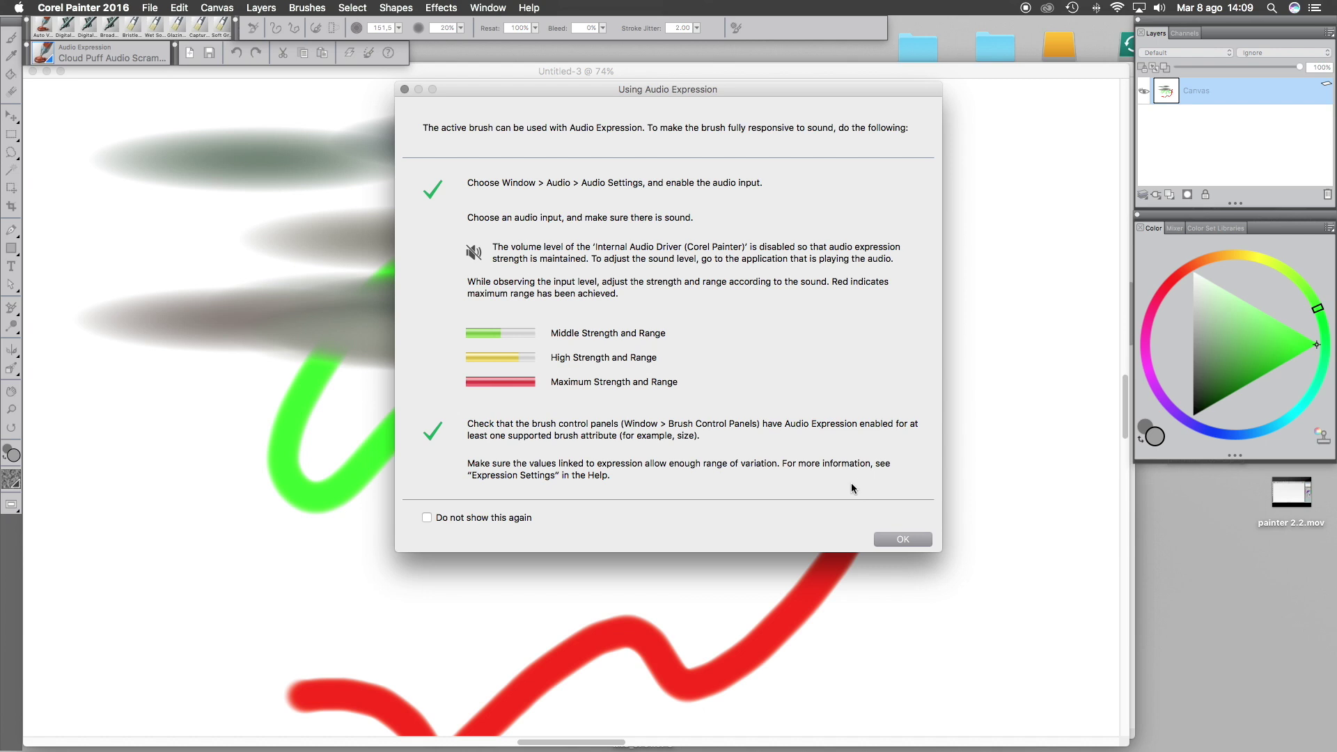
{"action": "left_click", "coordinate": [901, 540]}
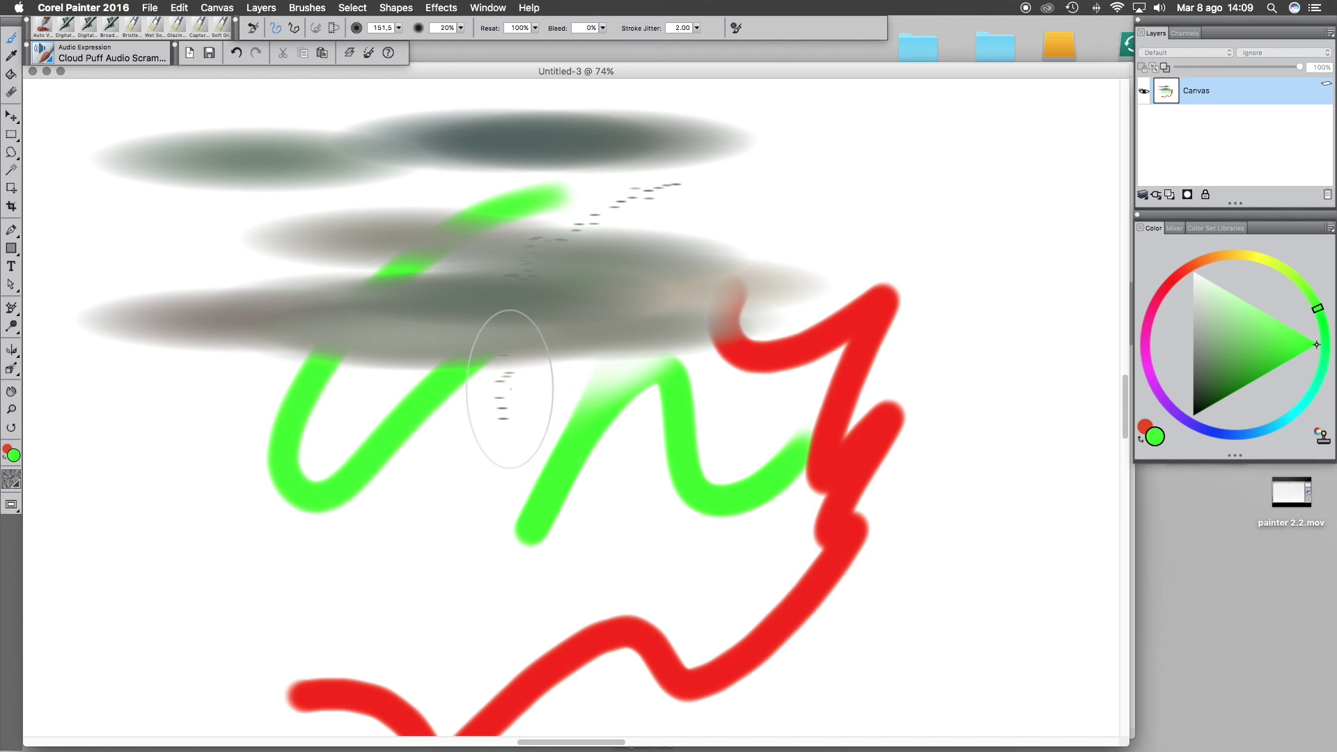
Choose the Just Add Water blender and smear the upper bend of the red line with it
{"action": "left_click", "coordinate": [49, 59]}
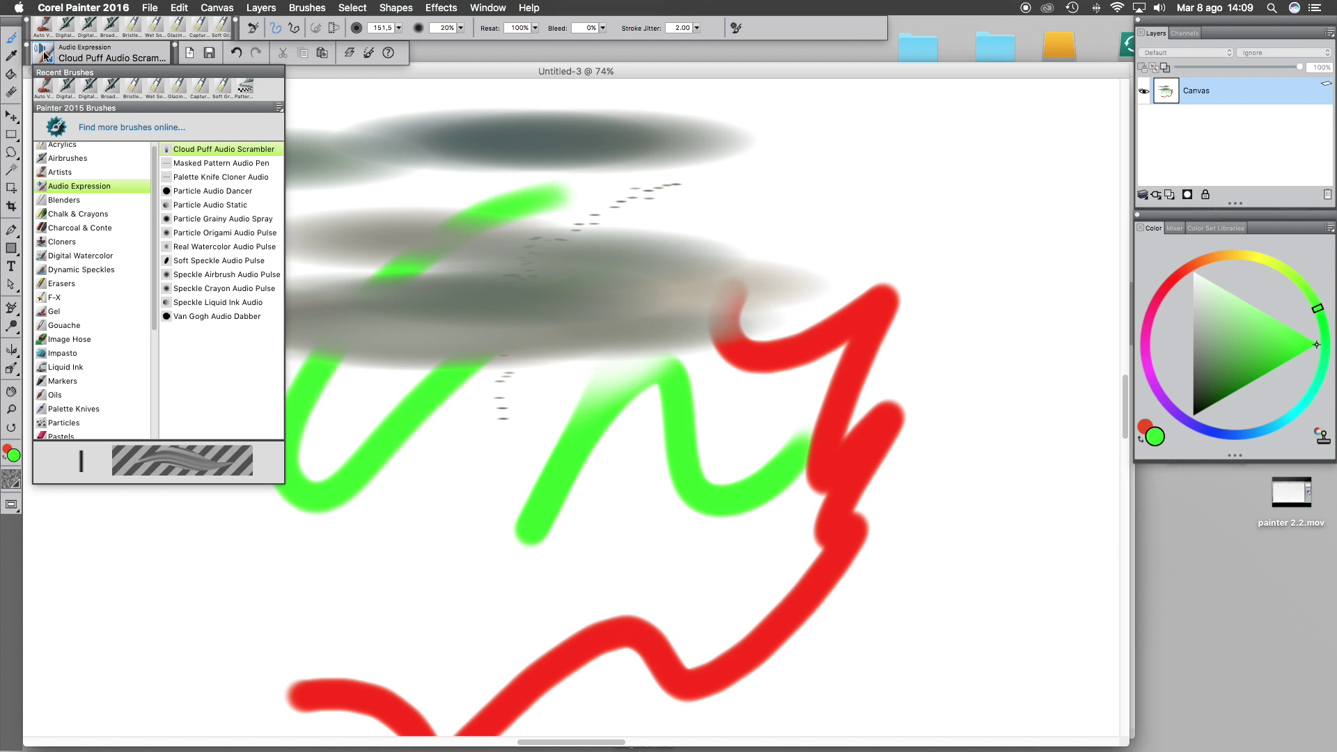
{"action": "left_click", "coordinate": [73, 200]}
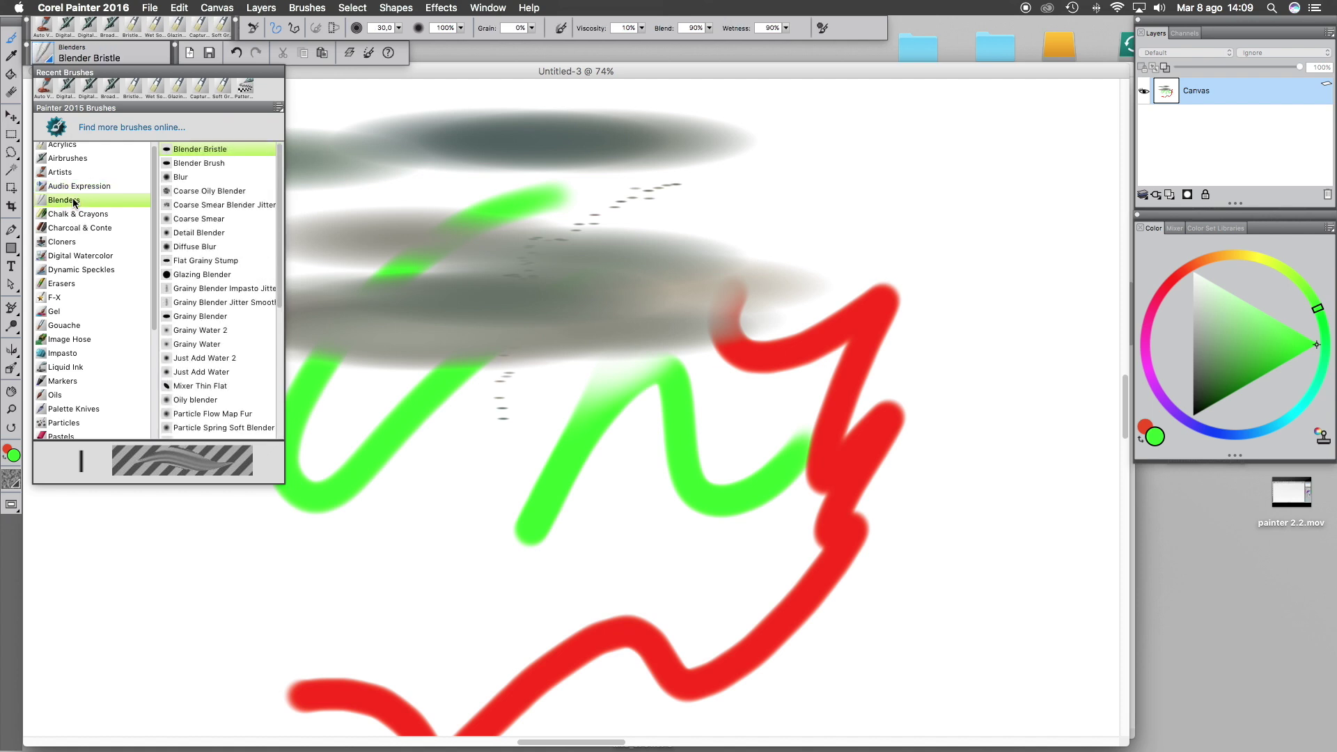
{"action": "scroll", "coordinate": [195, 278], "scroll_direction": "down", "scroll_amount": 3}
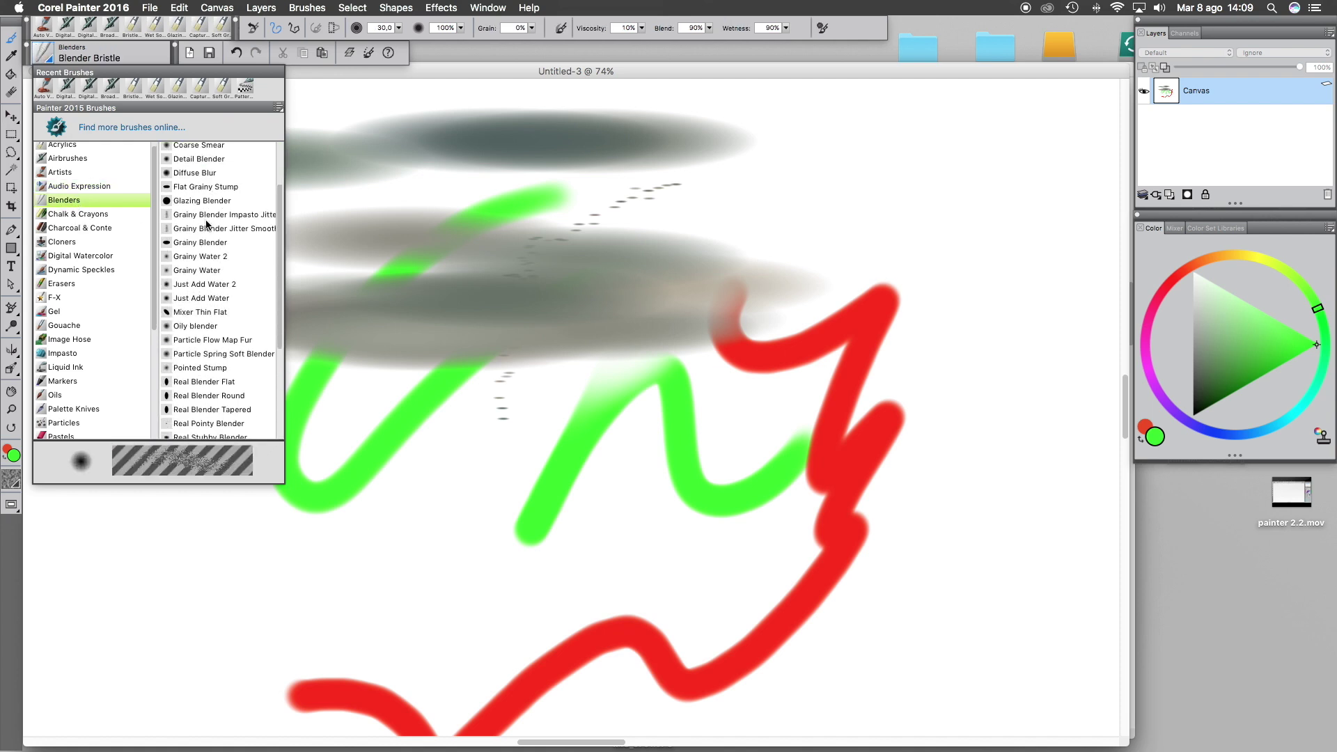
{"action": "left_click", "coordinate": [191, 298]}
{"action": "mouse_move", "coordinate": [764, 337]}
{"action": "left_mouse_down"}
{"action": "mouse_move", "coordinate": [762, 362]}
{"action": "mouse_move", "coordinate": [794, 306]}
{"action": "mouse_move", "coordinate": [758, 382]}
{"action": "mouse_move", "coordinate": [791, 314]}
{"action": "mouse_move", "coordinate": [786, 362]}
{"action": "left_mouse_up"}
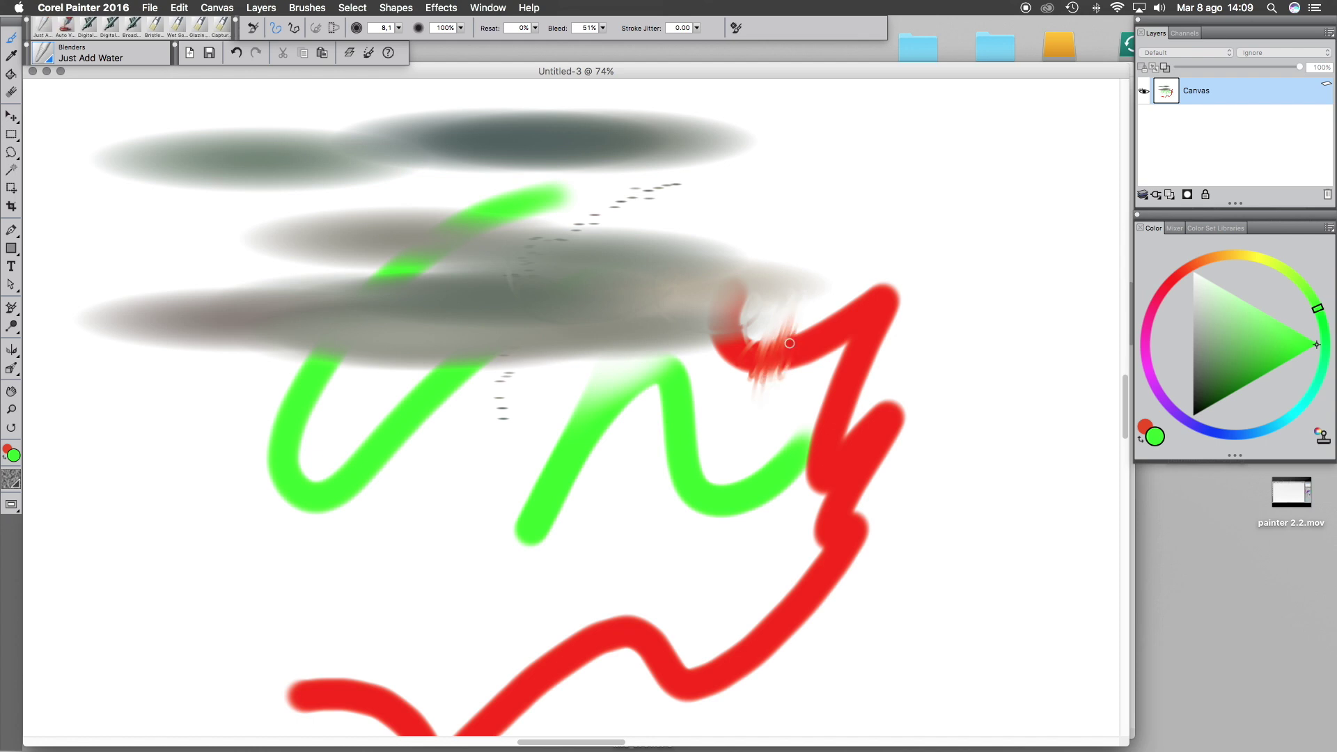
Blend the red and green lines together with Just Add Water at size 81.8, and soften the upper red corner at 18% opacity
{"action": "left_click_drag", "start_coordinate": [398, 27], "coordinate": [422, 39]}
{"action": "mouse_move", "coordinate": [877, 379]}
{"action": "left_mouse_down"}
{"action": "mouse_move", "coordinate": [822, 436]}
{"action": "mouse_move", "coordinate": [796, 444]}
{"action": "mouse_move", "coordinate": [775, 429]}
{"action": "mouse_move", "coordinate": [680, 475]}
{"action": "mouse_move", "coordinate": [866, 460]}
{"action": "mouse_move", "coordinate": [785, 508]}
{"action": "mouse_move", "coordinate": [653, 517]}
{"action": "mouse_move", "coordinate": [828, 472]}
{"action": "mouse_move", "coordinate": [677, 501]}
{"action": "mouse_move", "coordinate": [826, 451]}
{"action": "mouse_move", "coordinate": [734, 497]}
{"action": "mouse_move", "coordinate": [687, 369]}
{"action": "mouse_move", "coordinate": [766, 453]}
{"action": "left_mouse_up"}
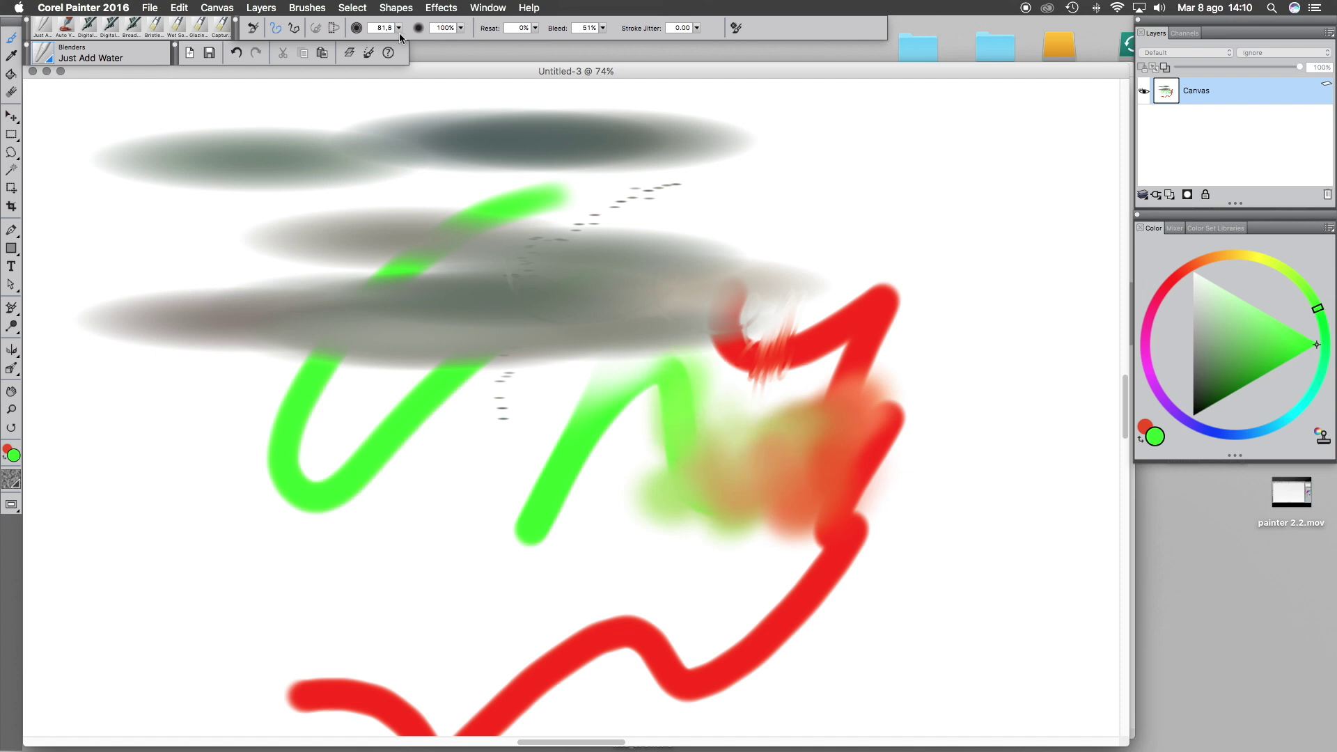
{"action": "mouse_move", "coordinate": [459, 27]}
{"action": "left_mouse_down"}
{"action": "mouse_move", "coordinate": [521, 38]}
{"action": "mouse_move", "coordinate": [419, 38]}
{"action": "left_mouse_up"}
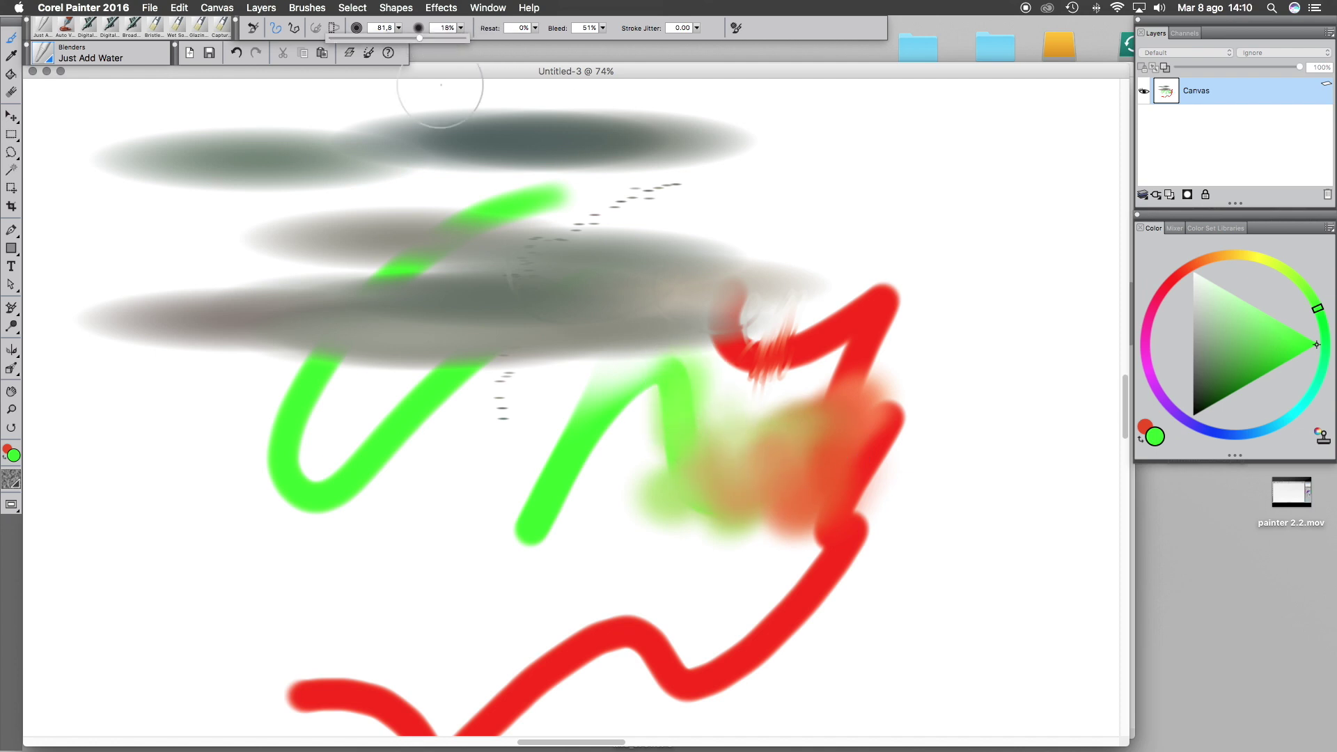
{"action": "mouse_move", "coordinate": [866, 373]}
{"action": "left_mouse_down"}
{"action": "mouse_move", "coordinate": [905, 272]}
{"action": "mouse_move", "coordinate": [852, 337]}
{"action": "mouse_move", "coordinate": [907, 251]}
{"action": "mouse_move", "coordinate": [832, 329]}
{"action": "mouse_move", "coordinate": [879, 313]}
{"action": "mouse_move", "coordinate": [876, 289]}
{"action": "mouse_move", "coordinate": [894, 303]}
{"action": "mouse_move", "coordinate": [880, 322]}
{"action": "mouse_move", "coordinate": [844, 273]}
{"action": "left_mouse_up"}
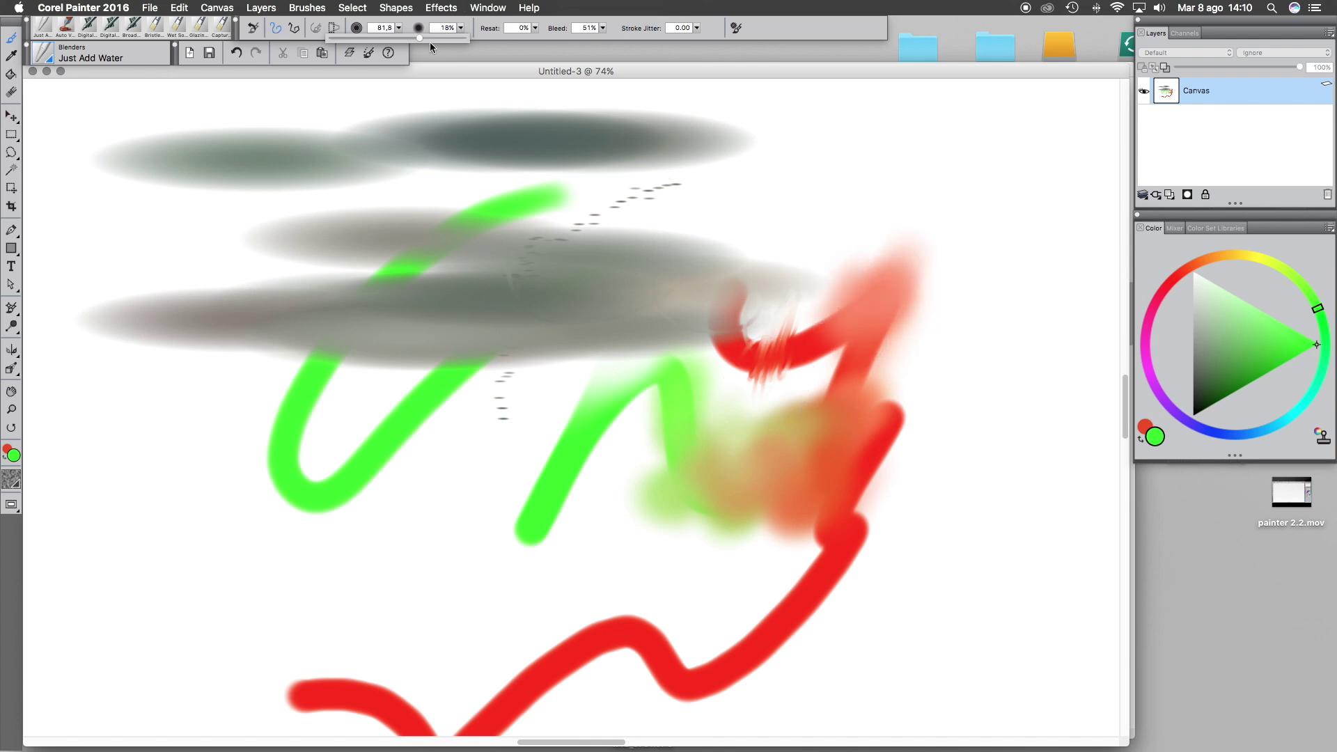
{"action": "left_click_drag", "start_coordinate": [440, 40], "coordinate": [443, 39]}
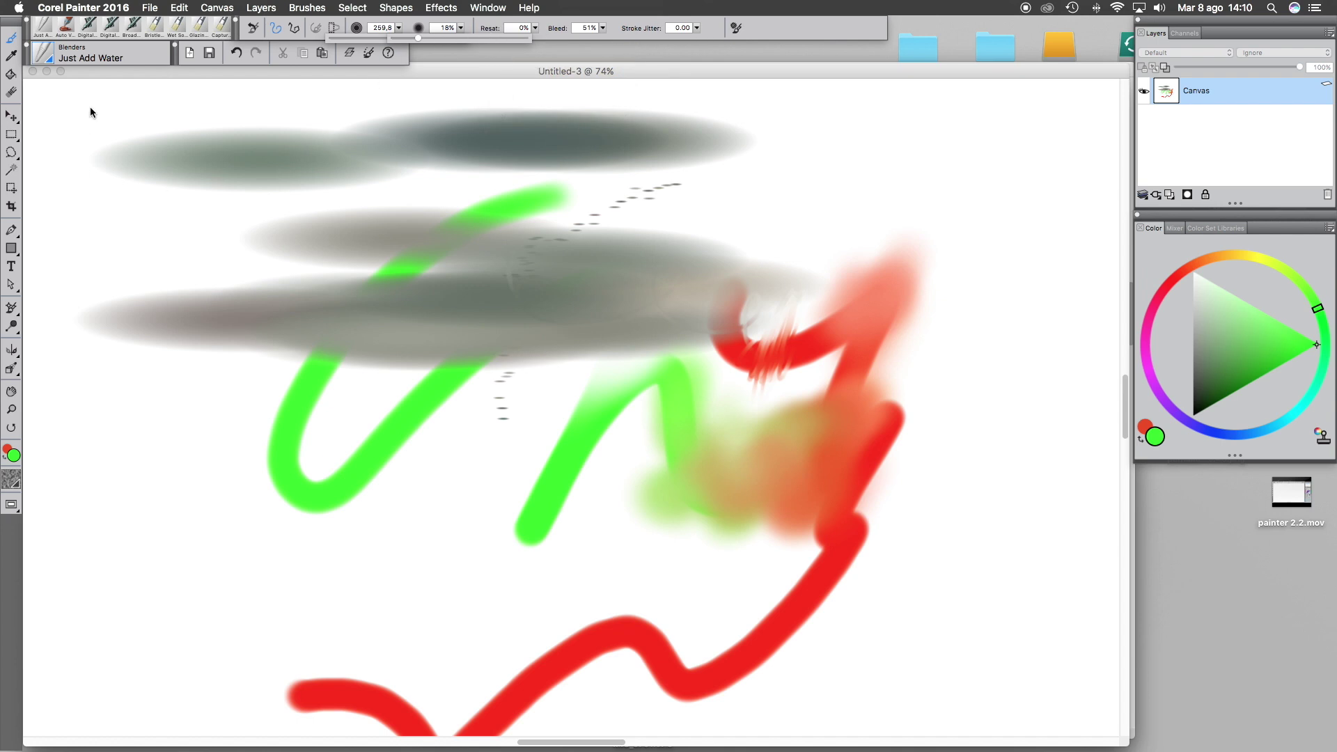
Smear the red paint and the right end of the grey smears with Grainy Blender Impasto Jitter, using 31% opacity
{"action": "left_click", "coordinate": [67, 50]}
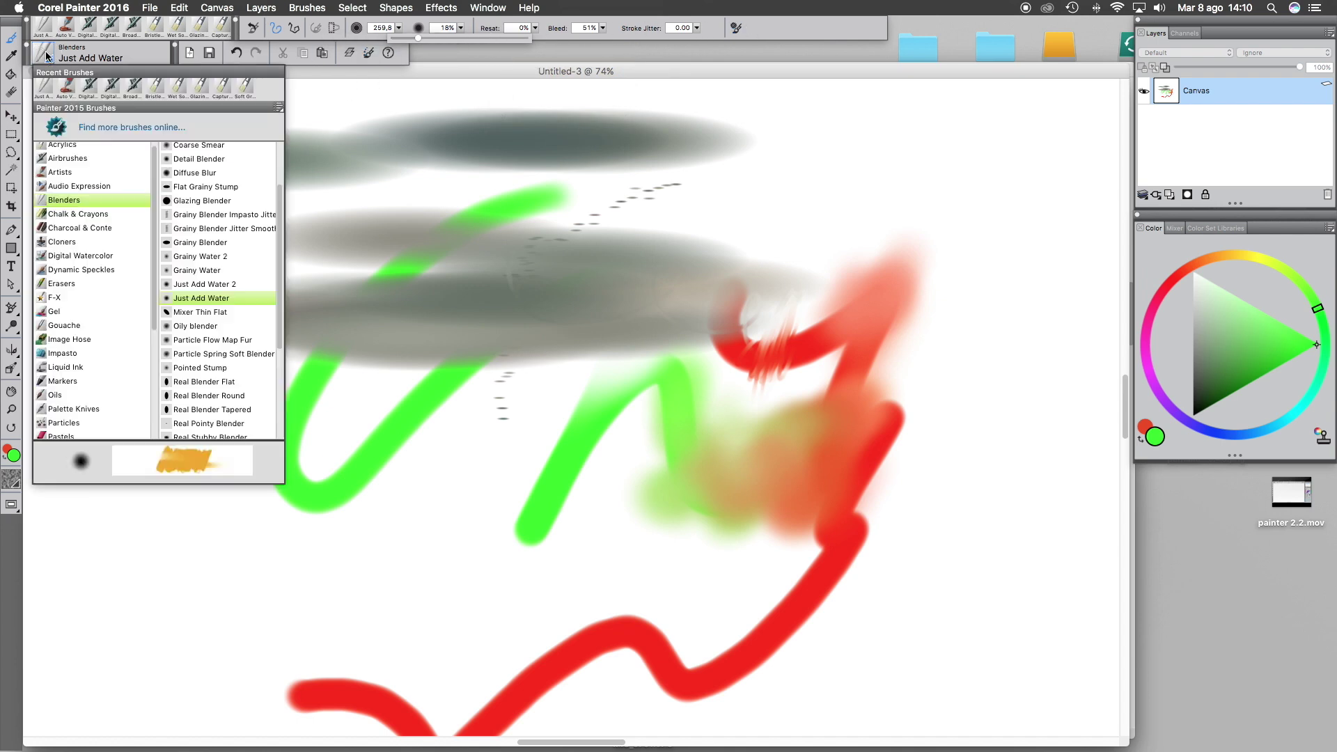
{"action": "left_click", "coordinate": [209, 214]}
{"action": "mouse_move", "coordinate": [841, 311]}
{"action": "left_mouse_down"}
{"action": "mouse_move", "coordinate": [783, 338]}
{"action": "mouse_move", "coordinate": [731, 282]}
{"action": "left_mouse_up"}
{"action": "left_click_drag", "start_coordinate": [473, 41], "coordinate": [432, 40]}
{"action": "mouse_move", "coordinate": [930, 397]}
{"action": "left_mouse_down"}
{"action": "mouse_move", "coordinate": [856, 459]}
{"action": "mouse_move", "coordinate": [912, 400]}
{"action": "mouse_move", "coordinate": [984, 413]}
{"action": "mouse_move", "coordinate": [861, 466]}
{"action": "mouse_move", "coordinate": [924, 437]}
{"action": "mouse_move", "coordinate": [860, 440]}
{"action": "mouse_move", "coordinate": [891, 471]}
{"action": "mouse_move", "coordinate": [991, 430]}
{"action": "mouse_move", "coordinate": [858, 436]}
{"action": "mouse_move", "coordinate": [898, 429]}
{"action": "mouse_move", "coordinate": [906, 461]}
{"action": "mouse_move", "coordinate": [879, 417]}
{"action": "mouse_move", "coordinate": [932, 435]}
{"action": "mouse_move", "coordinate": [880, 431]}
{"action": "mouse_move", "coordinate": [878, 484]}
{"action": "mouse_move", "coordinate": [845, 513]}
{"action": "mouse_move", "coordinate": [947, 475]}
{"action": "mouse_move", "coordinate": [923, 521]}
{"action": "mouse_move", "coordinate": [840, 537]}
{"action": "mouse_move", "coordinate": [797, 524]}
{"action": "mouse_move", "coordinate": [874, 529]}
{"action": "mouse_move", "coordinate": [925, 509]}
{"action": "mouse_move", "coordinate": [810, 539]}
{"action": "mouse_move", "coordinate": [759, 527]}
{"action": "mouse_move", "coordinate": [814, 530]}
{"action": "mouse_move", "coordinate": [756, 576]}
{"action": "mouse_move", "coordinate": [818, 479]}
{"action": "mouse_move", "coordinate": [814, 493]}
{"action": "mouse_move", "coordinate": [976, 498]}
{"action": "mouse_move", "coordinate": [830, 496]}
{"action": "mouse_move", "coordinate": [852, 464]}
{"action": "mouse_move", "coordinate": [976, 487]}
{"action": "mouse_move", "coordinate": [863, 445]}
{"action": "mouse_move", "coordinate": [856, 385]}
{"action": "mouse_move", "coordinate": [894, 321]}
{"action": "mouse_move", "coordinate": [953, 357]}
{"action": "mouse_move", "coordinate": [885, 389]}
{"action": "mouse_move", "coordinate": [840, 372]}
{"action": "mouse_move", "coordinate": [877, 346]}
{"action": "mouse_move", "coordinate": [919, 355]}
{"action": "mouse_move", "coordinate": [952, 395]}
{"action": "mouse_move", "coordinate": [853, 379]}
{"action": "mouse_move", "coordinate": [866, 300]}
{"action": "mouse_move", "coordinate": [893, 345]}
{"action": "mouse_move", "coordinate": [954, 305]}
{"action": "mouse_move", "coordinate": [964, 261]}
{"action": "mouse_move", "coordinate": [904, 270]}
{"action": "mouse_move", "coordinate": [968, 238]}
{"action": "mouse_move", "coordinate": [976, 262]}
{"action": "mouse_move", "coordinate": [901, 273]}
{"action": "mouse_move", "coordinate": [1039, 186]}
{"action": "mouse_move", "coordinate": [868, 331]}
{"action": "mouse_move", "coordinate": [649, 357]}
{"action": "mouse_move", "coordinate": [796, 344]}
{"action": "mouse_move", "coordinate": [733, 379]}
{"action": "left_mouse_up"}
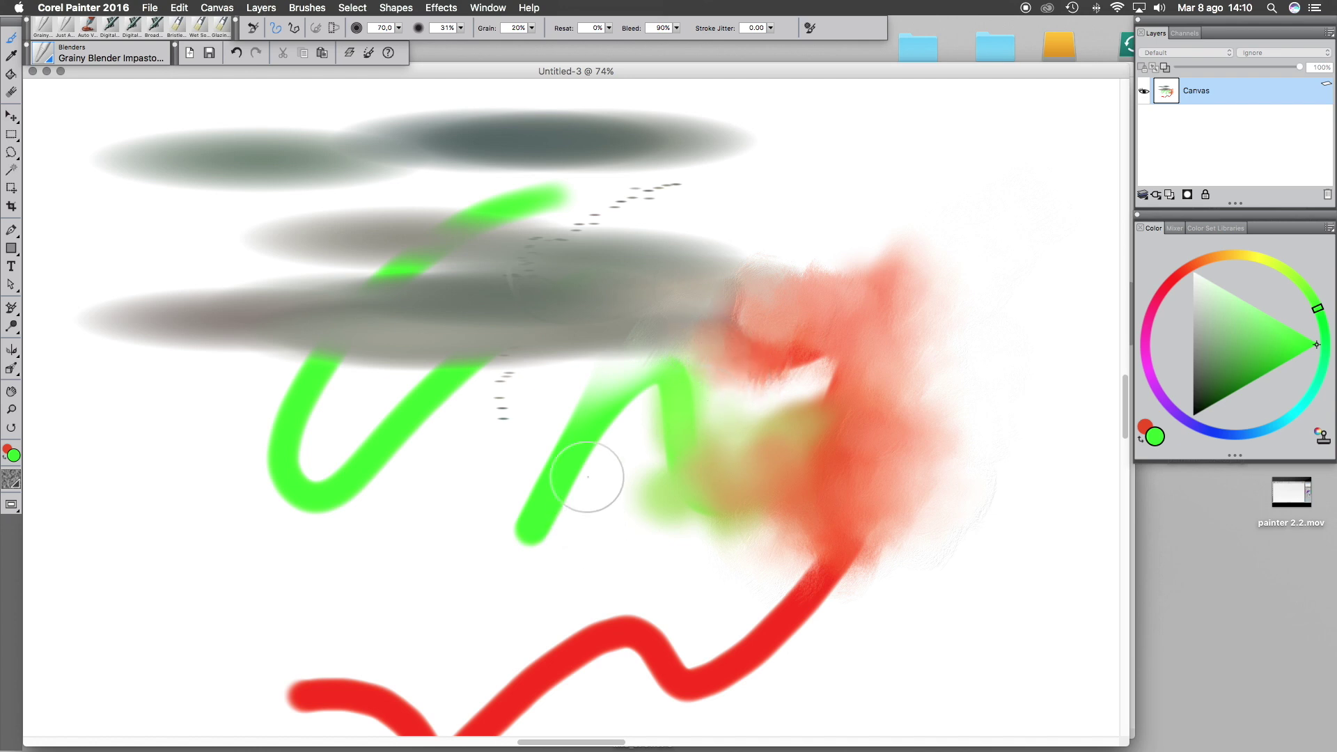
{"action": "mouse_move", "coordinate": [591, 257]}
{"action": "left_mouse_down"}
{"action": "mouse_move", "coordinate": [661, 249]}
{"action": "mouse_move", "coordinate": [647, 208]}
{"action": "mouse_move", "coordinate": [641, 226]}
{"action": "mouse_move", "coordinate": [674, 256]}
{"action": "mouse_move", "coordinate": [772, 221]}
{"action": "left_mouse_up"}
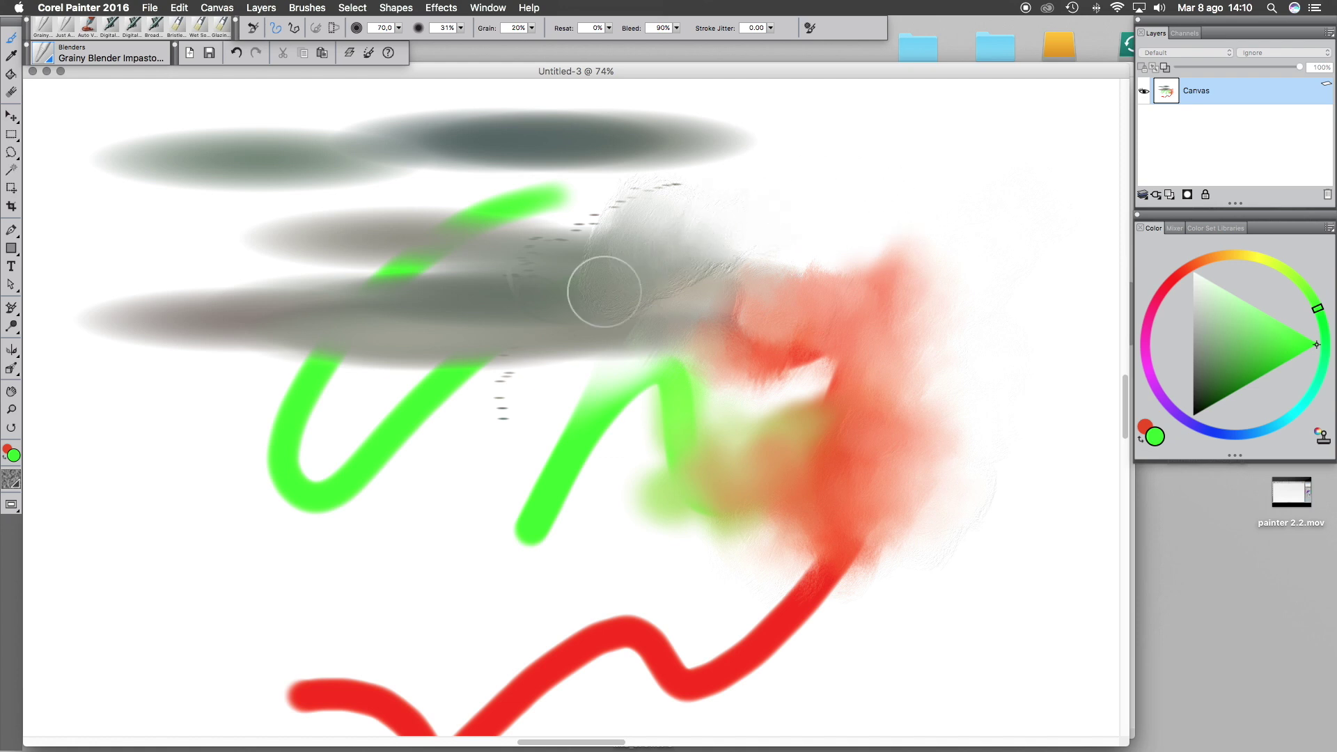
Choose the Bristle Blender Cloner from the Cloners brushes and paint muted grey-brown strokes over the blended red area
{"action": "left_click", "coordinate": [45, 55]}
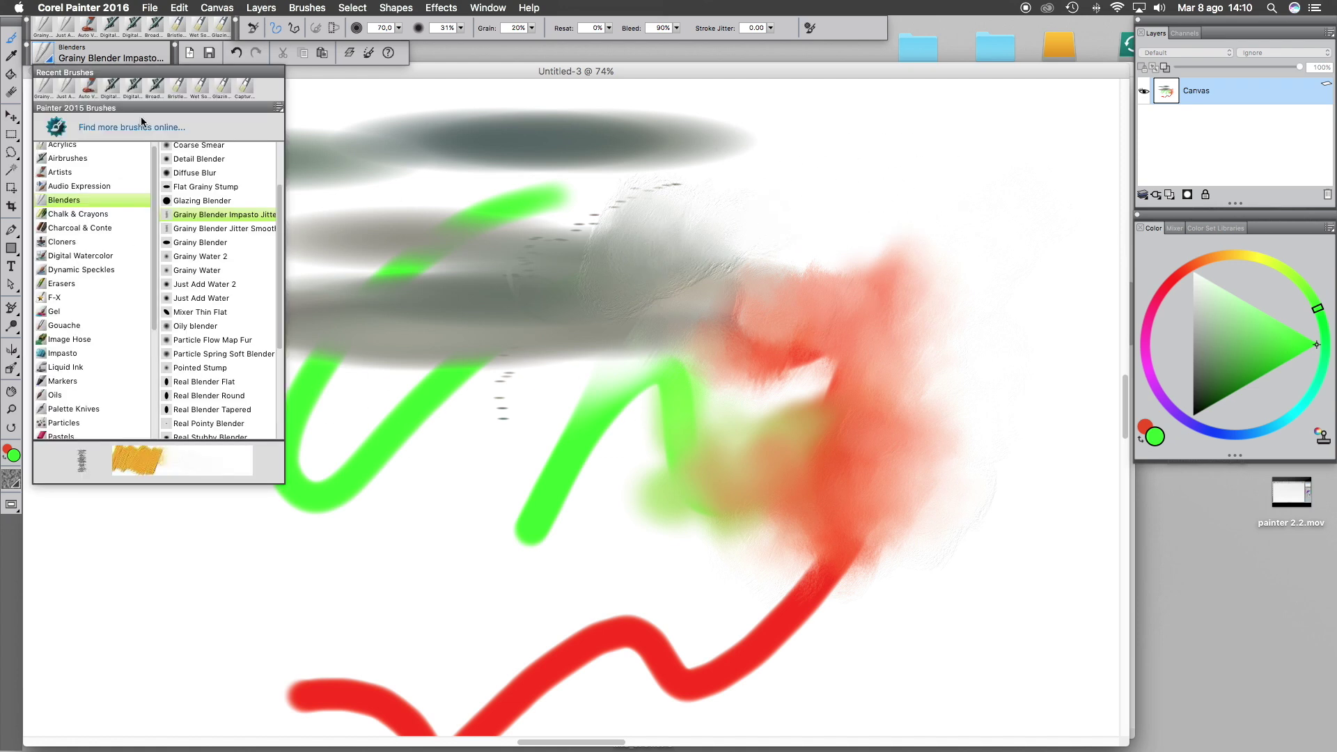
{"action": "left_click", "coordinate": [66, 214]}
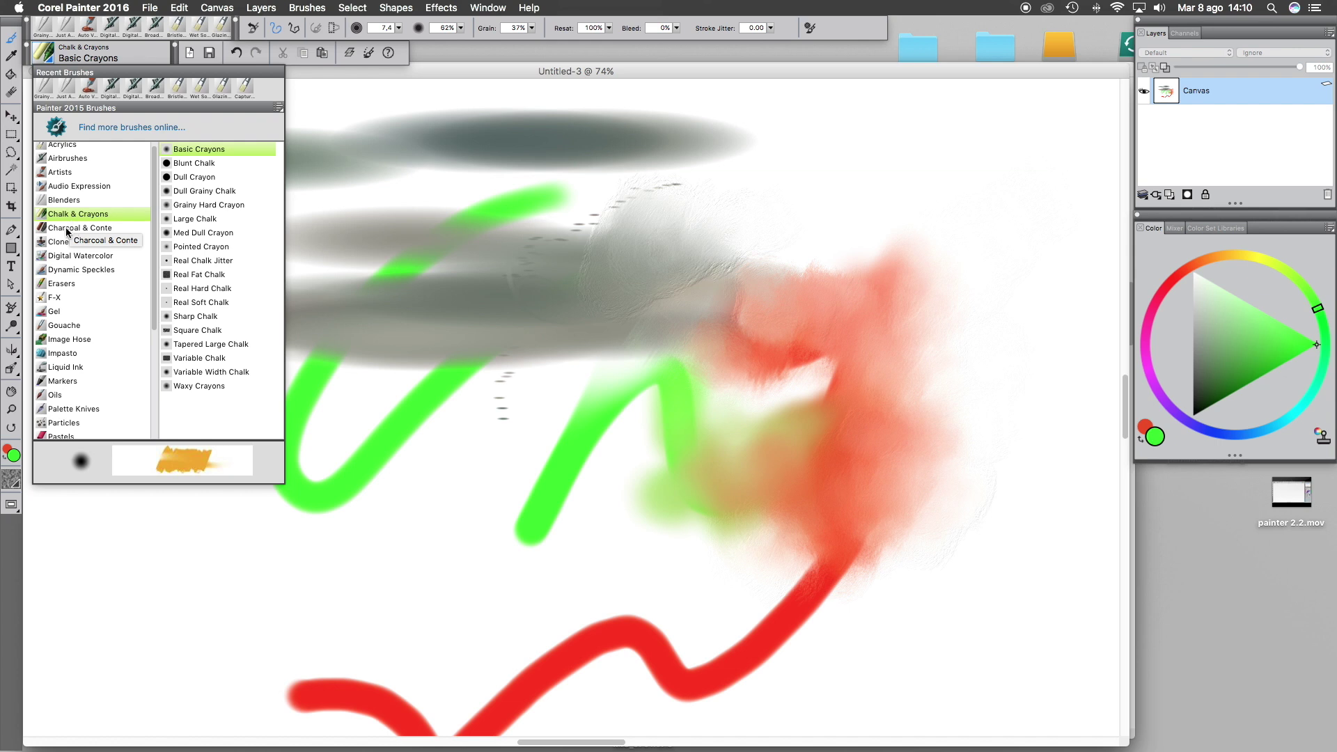
{"action": "left_click", "coordinate": [67, 230]}
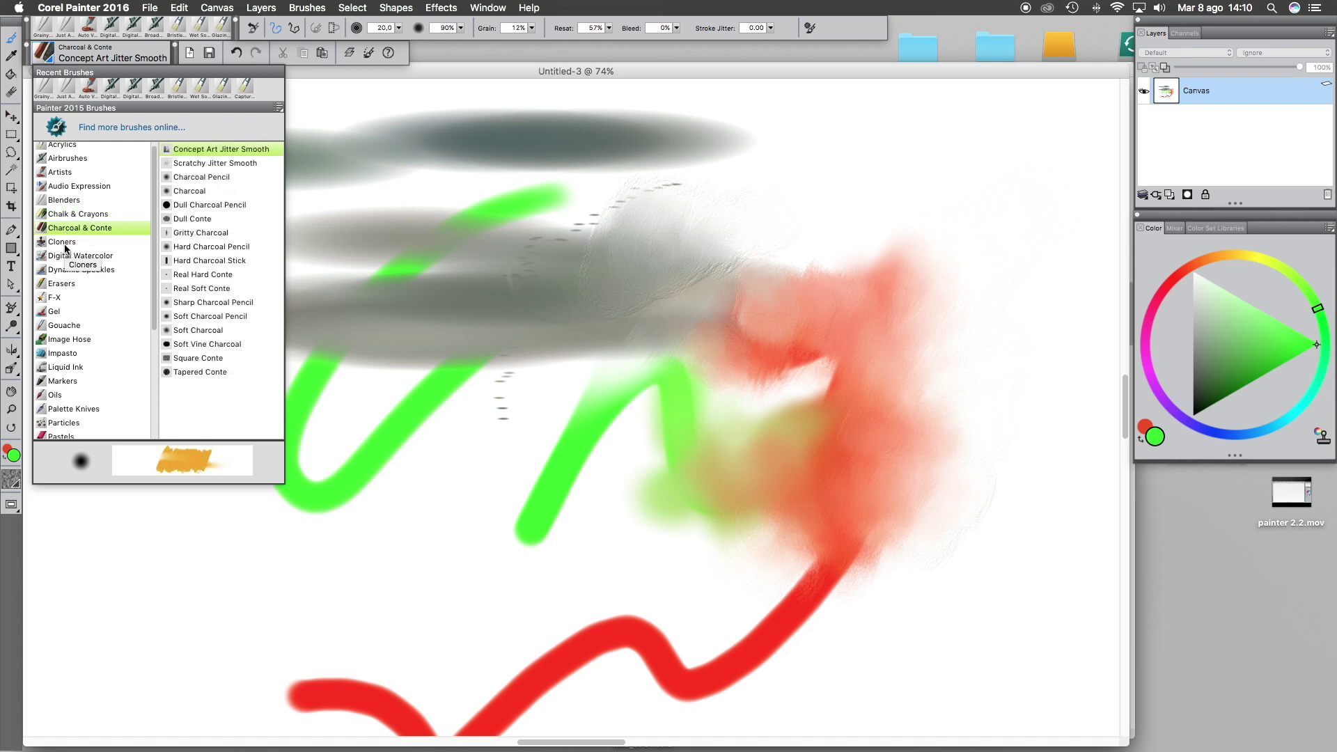
{"action": "left_click", "coordinate": [66, 243]}
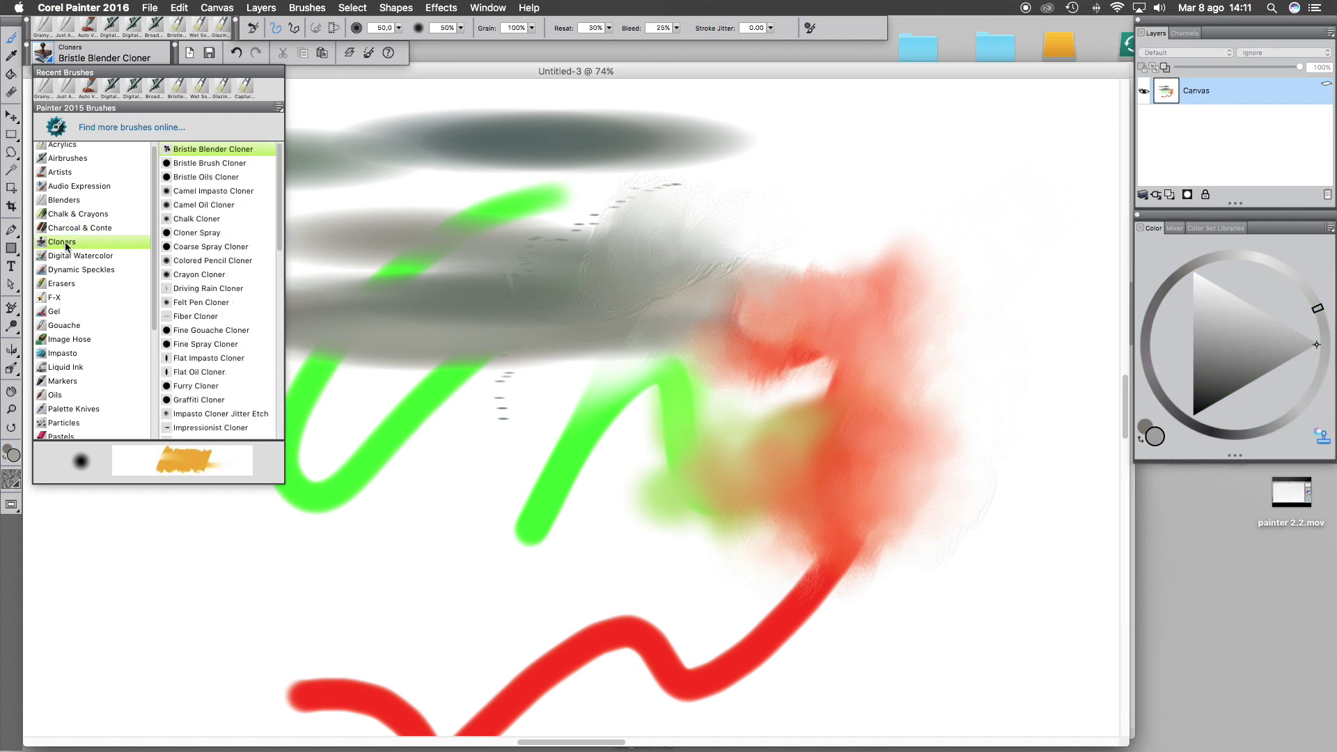
{"action": "left_click", "coordinate": [834, 303]}
{"action": "mouse_move", "coordinate": [858, 299]}
{"action": "left_mouse_down"}
{"action": "mouse_move", "coordinate": [853, 361]}
{"action": "mouse_move", "coordinate": [878, 366]}
{"action": "mouse_move", "coordinate": [830, 421]}
{"action": "mouse_move", "coordinate": [783, 420]}
{"action": "mouse_move", "coordinate": [846, 311]}
{"action": "mouse_move", "coordinate": [784, 322]}
{"action": "mouse_move", "coordinate": [727, 287]}
{"action": "mouse_move", "coordinate": [847, 302]}
{"action": "mouse_move", "coordinate": [966, 253]}
{"action": "left_mouse_up"}
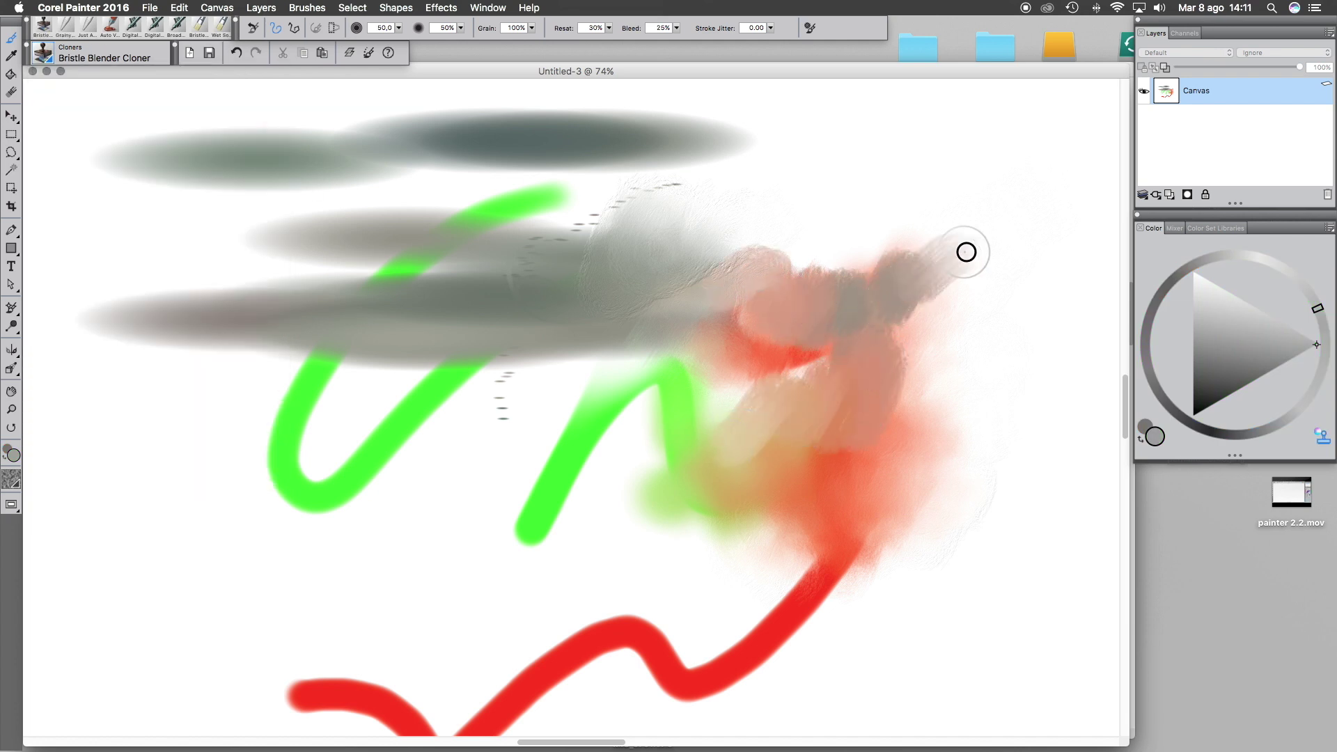
Paint grey textured strokes over the grey smears and green lines with Impasto Cloner Jitter Etch, adding a fainter one at 19% opacity
{"action": "left_click", "coordinate": [44, 52]}
{"action": "left_click", "coordinate": [203, 414]}
{"action": "left_click_drag", "start_coordinate": [436, 259], "coordinate": [376, 223]}
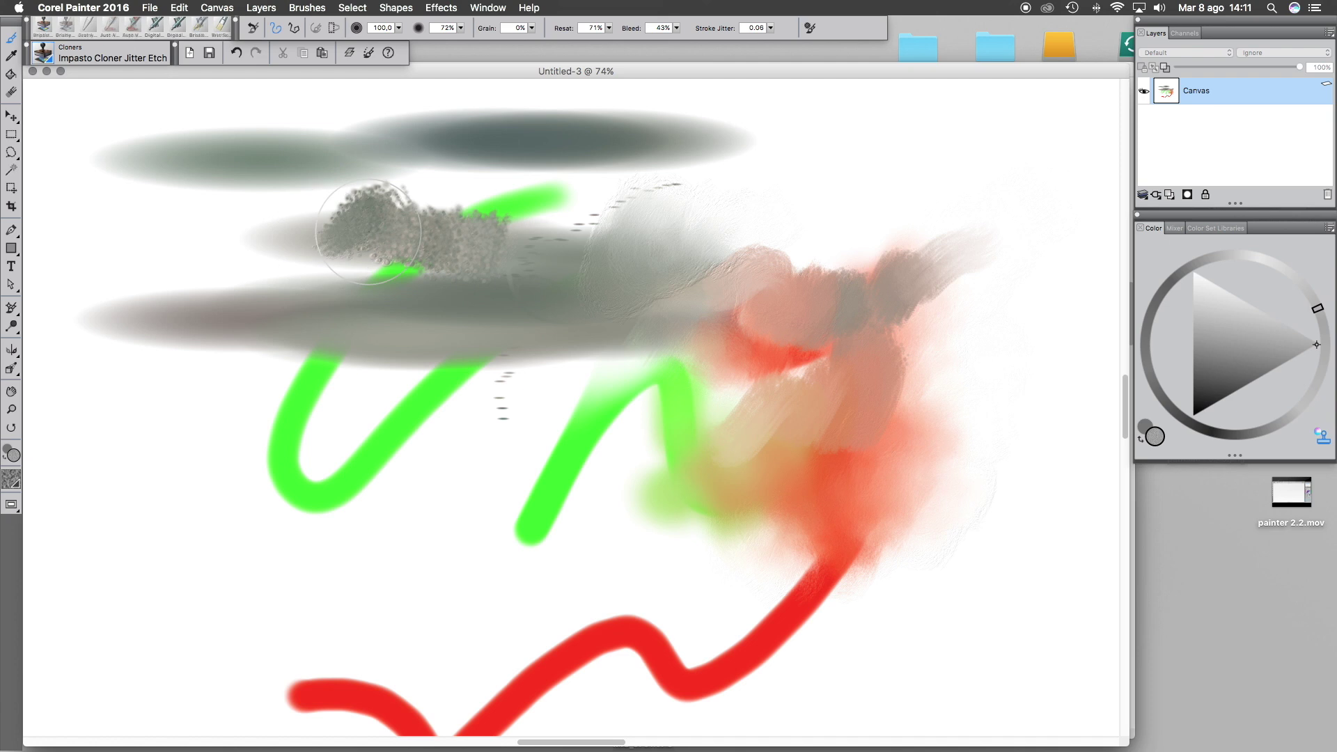
{"action": "mouse_move", "coordinate": [463, 501]}
{"action": "left_mouse_down"}
{"action": "mouse_move", "coordinate": [382, 513]}
{"action": "mouse_move", "coordinate": [432, 388]}
{"action": "mouse_move", "coordinate": [388, 445]}
{"action": "mouse_move", "coordinate": [446, 362]}
{"action": "mouse_move", "coordinate": [636, 278]}
{"action": "left_mouse_up"}
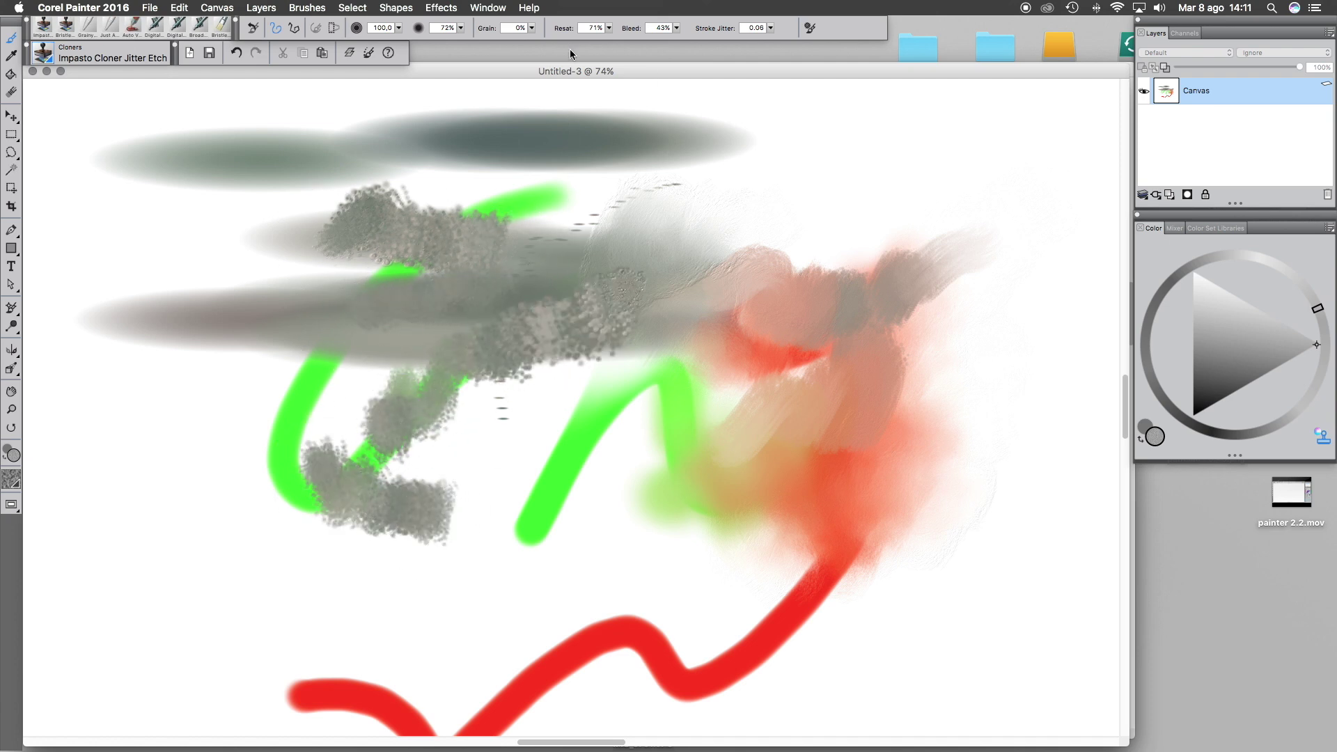
{"action": "left_click_drag", "start_coordinate": [460, 27], "coordinate": [416, 39]}
{"action": "mouse_move", "coordinate": [557, 369]}
{"action": "left_mouse_down"}
{"action": "mouse_move", "coordinate": [591, 400]}
{"action": "mouse_move", "coordinate": [506, 462]}
{"action": "mouse_move", "coordinate": [491, 449]}
{"action": "left_mouse_up"}
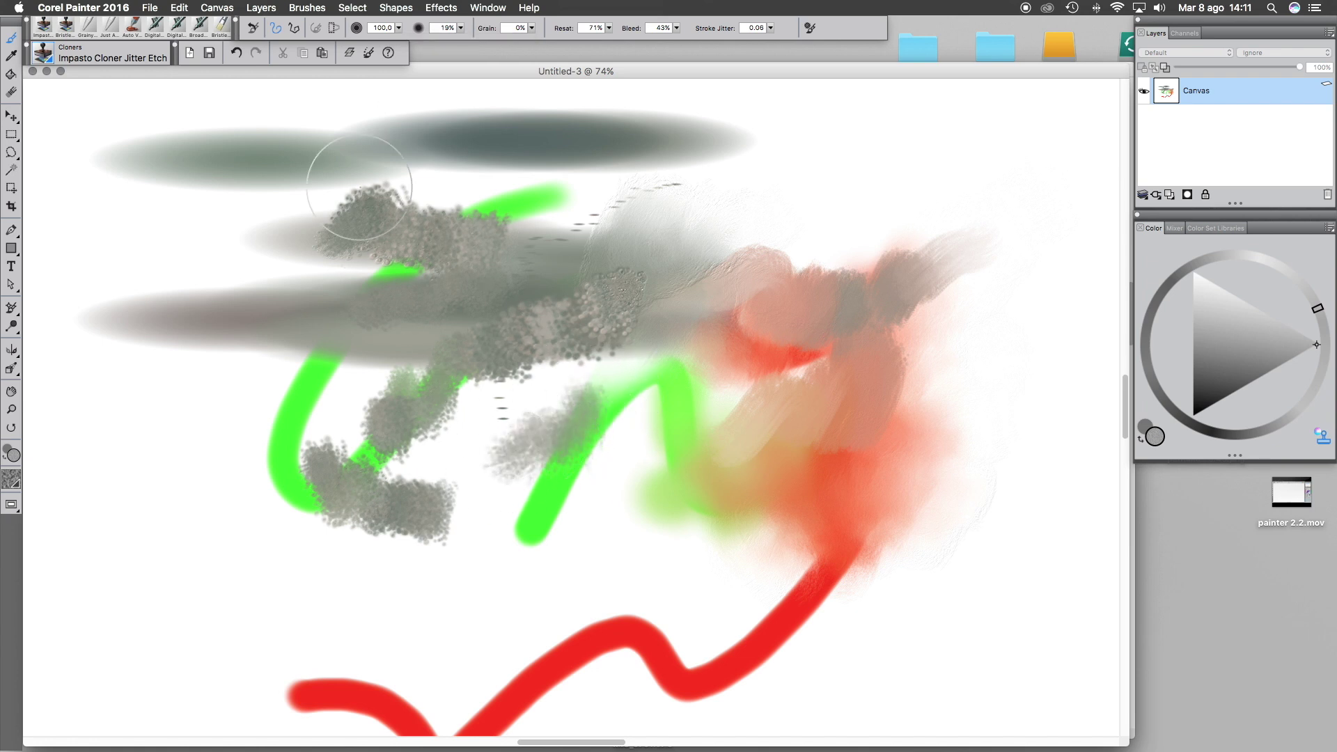
Choose Smeary Bristles from the F-X brushes and paint a green zigzag across the grey textured strokes
{"action": "left_click", "coordinate": [46, 55]}
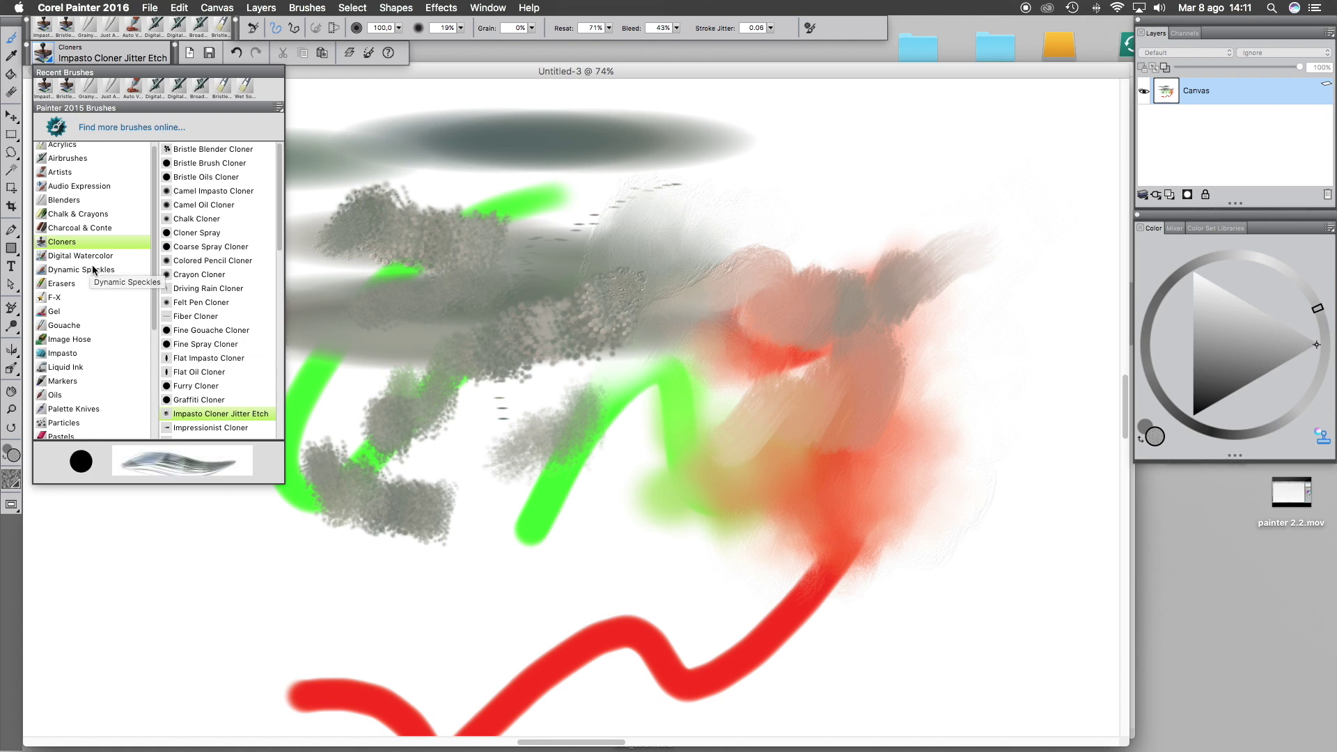
{"action": "left_click_drag", "start_coordinate": [154, 284], "coordinate": [148, 326]}
{"action": "left_click", "coordinate": [56, 230]}
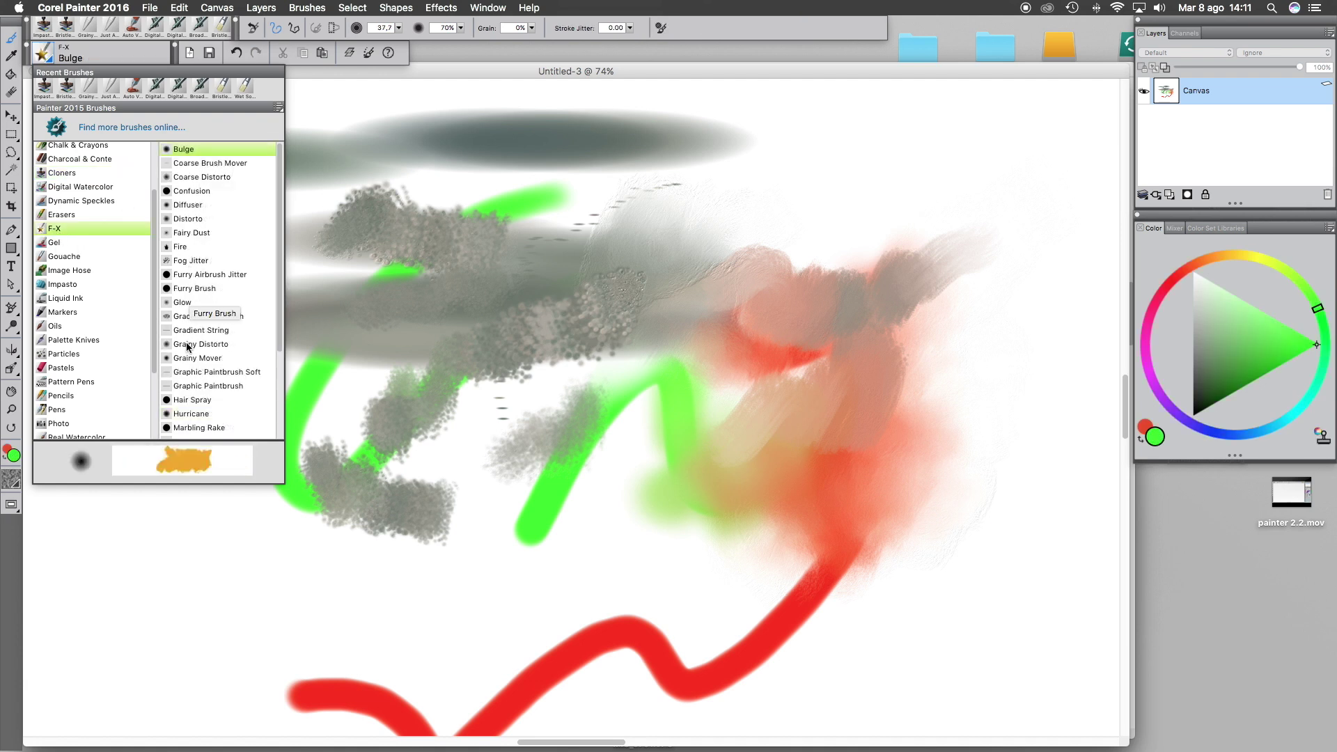
{"action": "left_click_drag", "start_coordinate": [278, 337], "coordinate": [273, 446]}
{"action": "left_click", "coordinate": [202, 376]}
{"action": "mouse_move", "coordinate": [425, 286]}
{"action": "left_mouse_down"}
{"action": "mouse_move", "coordinate": [451, 308]}
{"action": "mouse_move", "coordinate": [636, 289]}
{"action": "mouse_move", "coordinate": [397, 293]}
{"action": "left_mouse_up"}
Enlarge Smeary Bristles to size 137.8 and paint broad green strokes over the blended red area
{"action": "left_click_drag", "start_coordinate": [398, 28], "coordinate": [423, 37]}
{"action": "mouse_move", "coordinate": [808, 488]}
{"action": "left_mouse_down"}
{"action": "mouse_move", "coordinate": [794, 412]}
{"action": "mouse_move", "coordinate": [762, 349]}
{"action": "mouse_move", "coordinate": [756, 199]}
{"action": "left_mouse_up"}
{"action": "left_click_drag", "start_coordinate": [857, 292], "coordinate": [971, 269]}
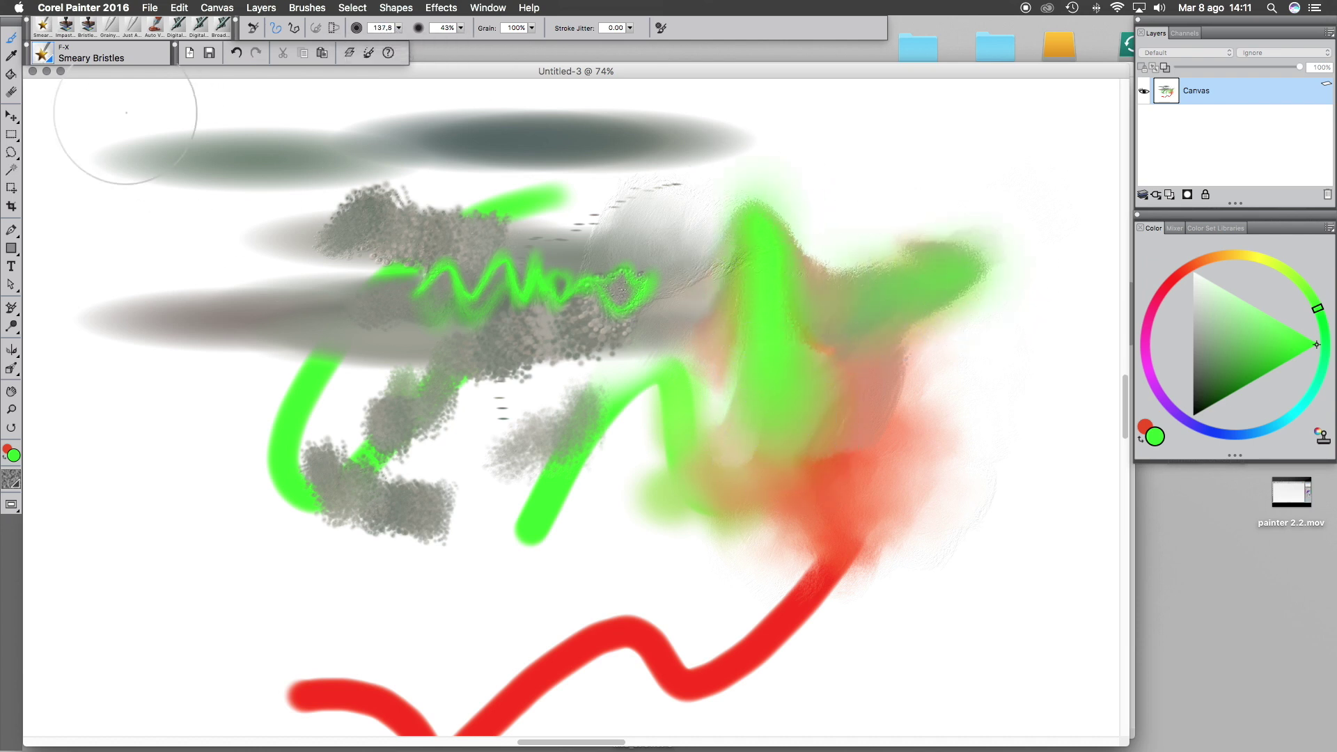
Switch to the Glow variant of the F-X brushes
{"action": "left_click", "coordinate": [43, 52]}
{"action": "left_click", "coordinate": [208, 183]}
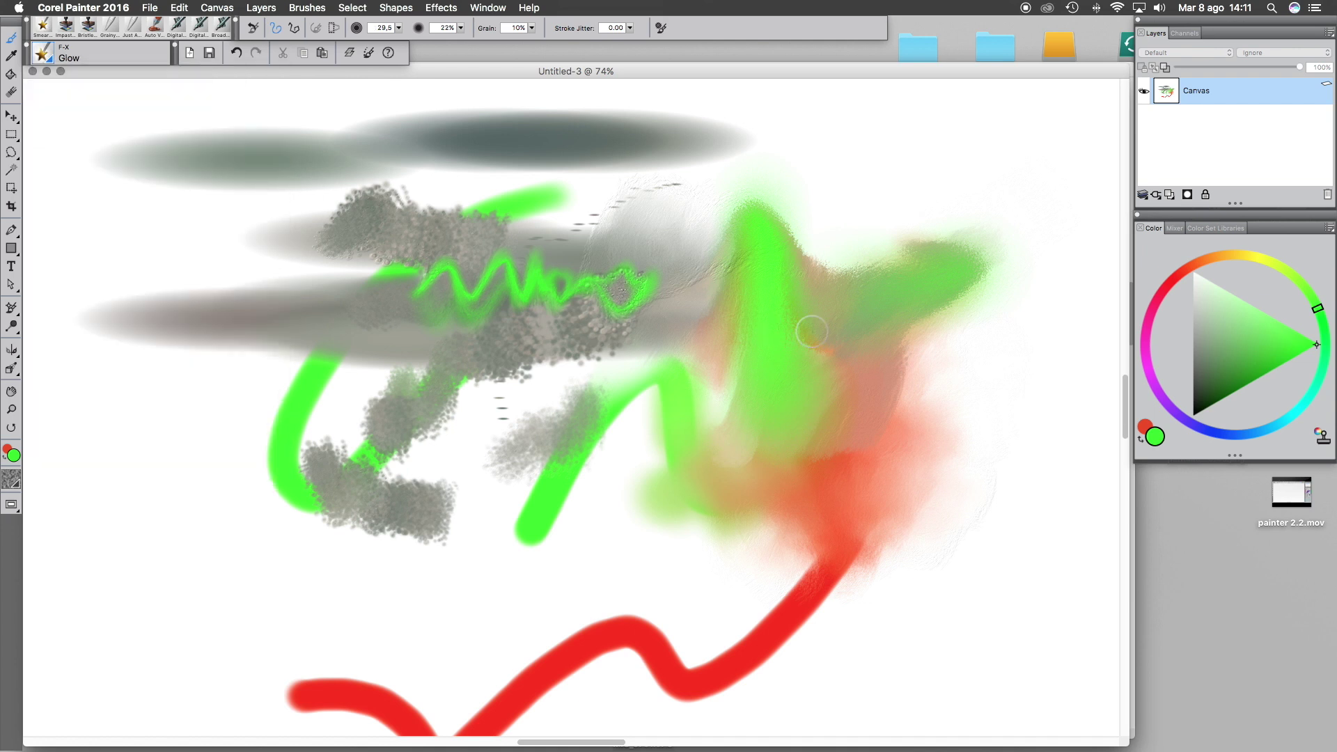
{"action": "left_click", "coordinate": [47, 57]}
{"action": "left_click_drag", "start_coordinate": [275, 249], "coordinate": [286, 140]}
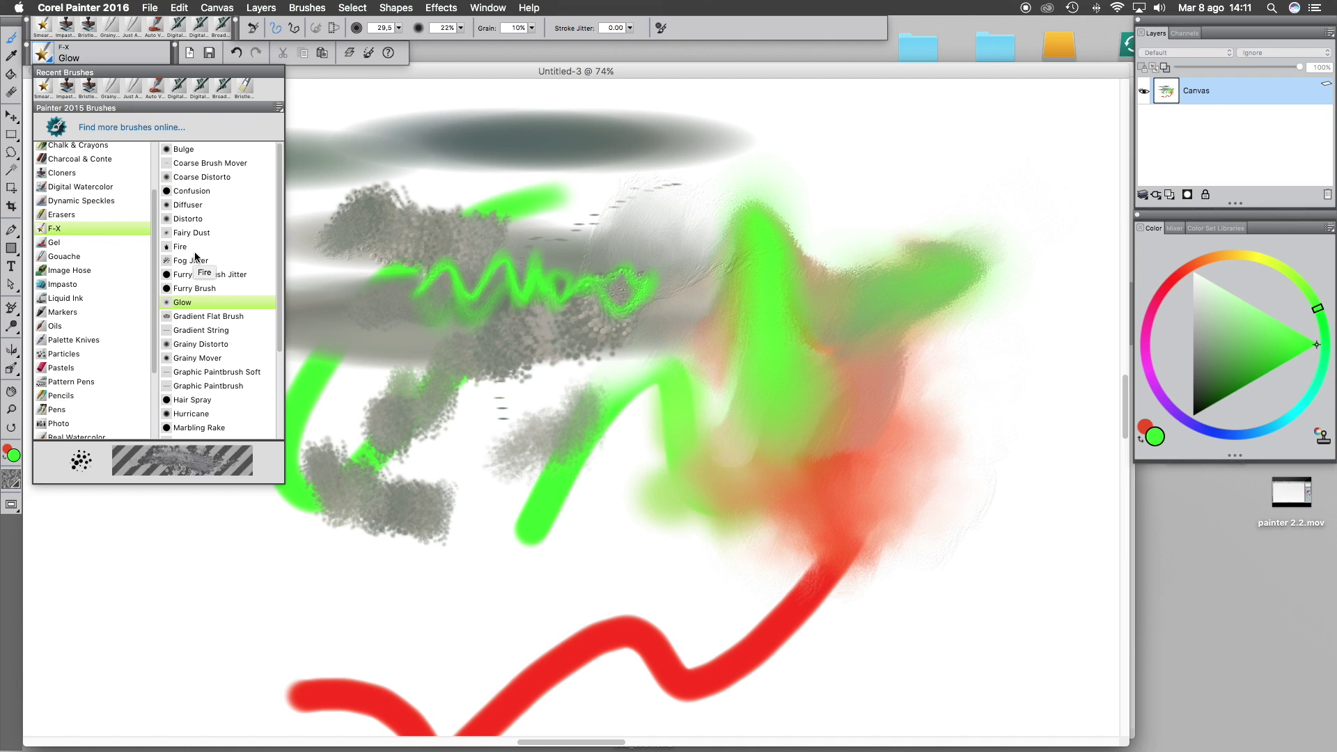
{"action": "left_click", "coordinate": [488, 215]}
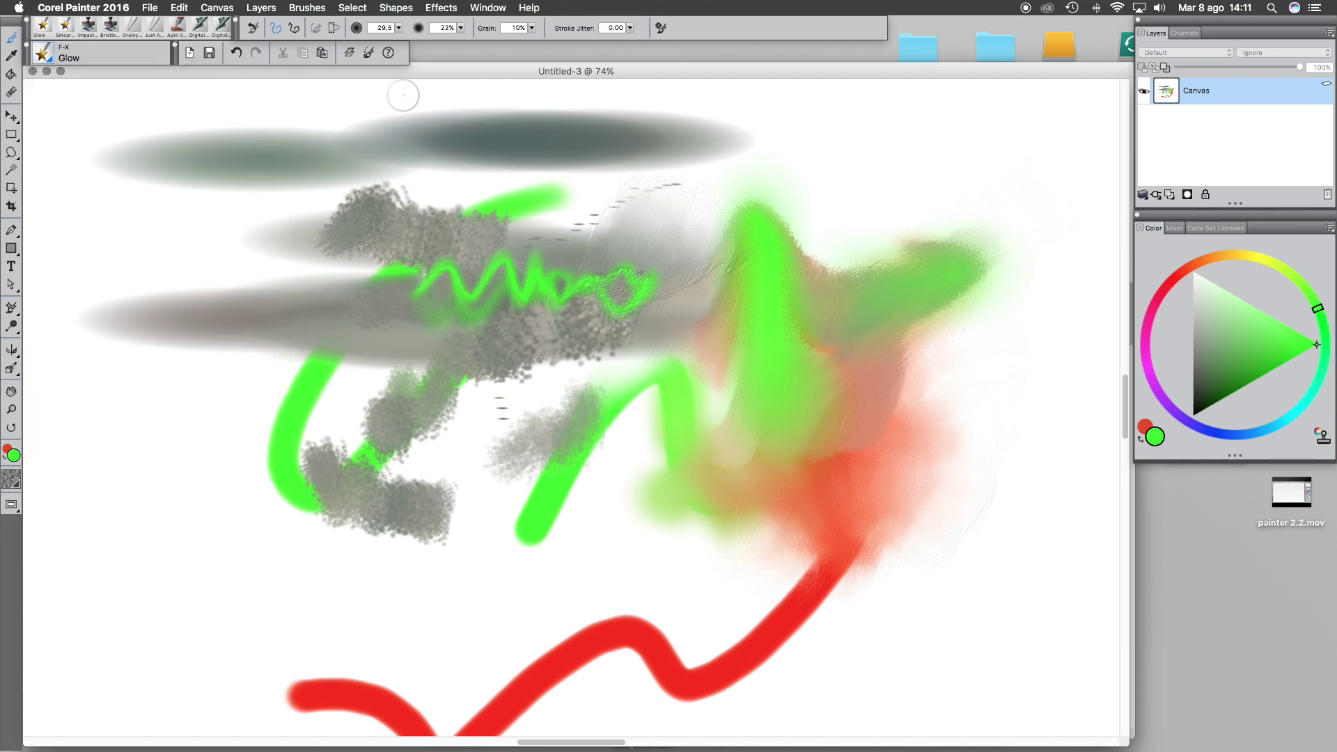
Paint a glow spot on the green-red blend at size 110.7, and add a second one below it with yellow as the colour
{"action": "left_click_drag", "start_coordinate": [403, 31], "coordinate": [402, 38]}
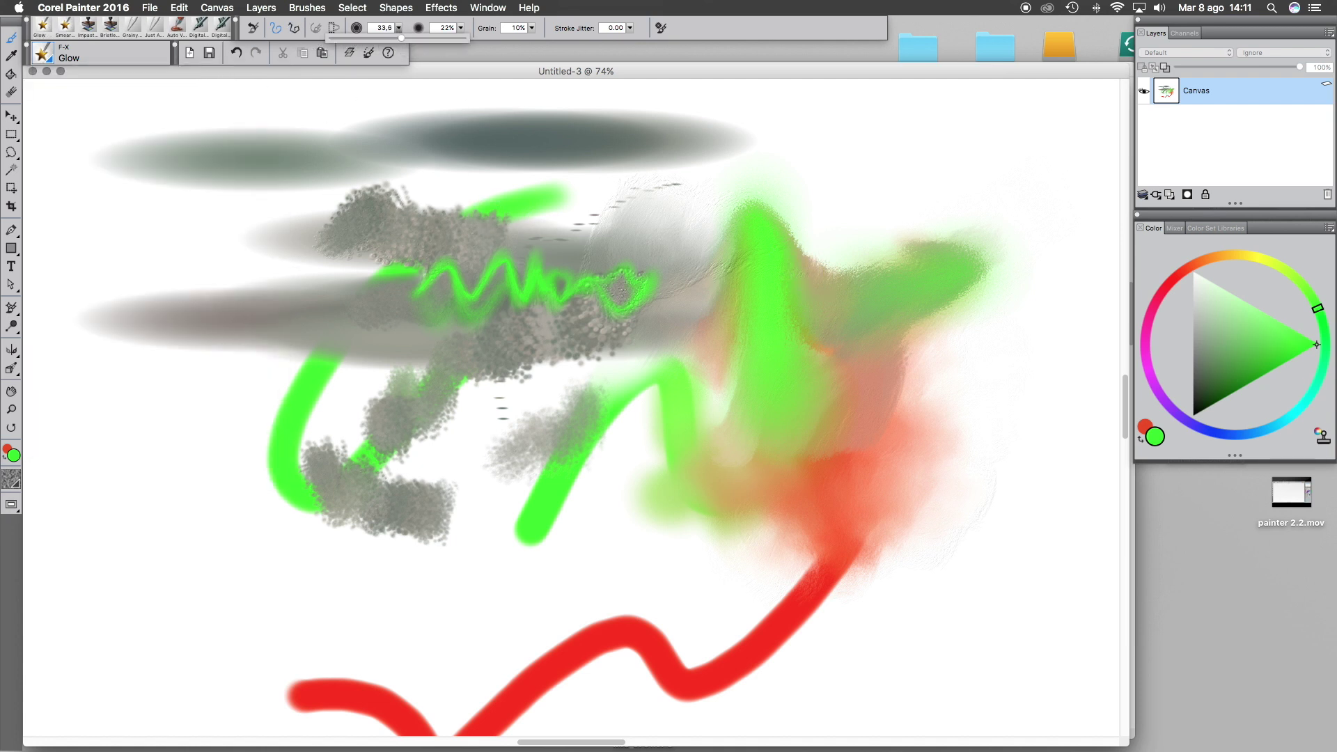
{"action": "left_click_drag", "start_coordinate": [884, 289], "coordinate": [877, 307]}
{"action": "left_click_drag", "start_coordinate": [1245, 265], "coordinate": [1272, 243]}
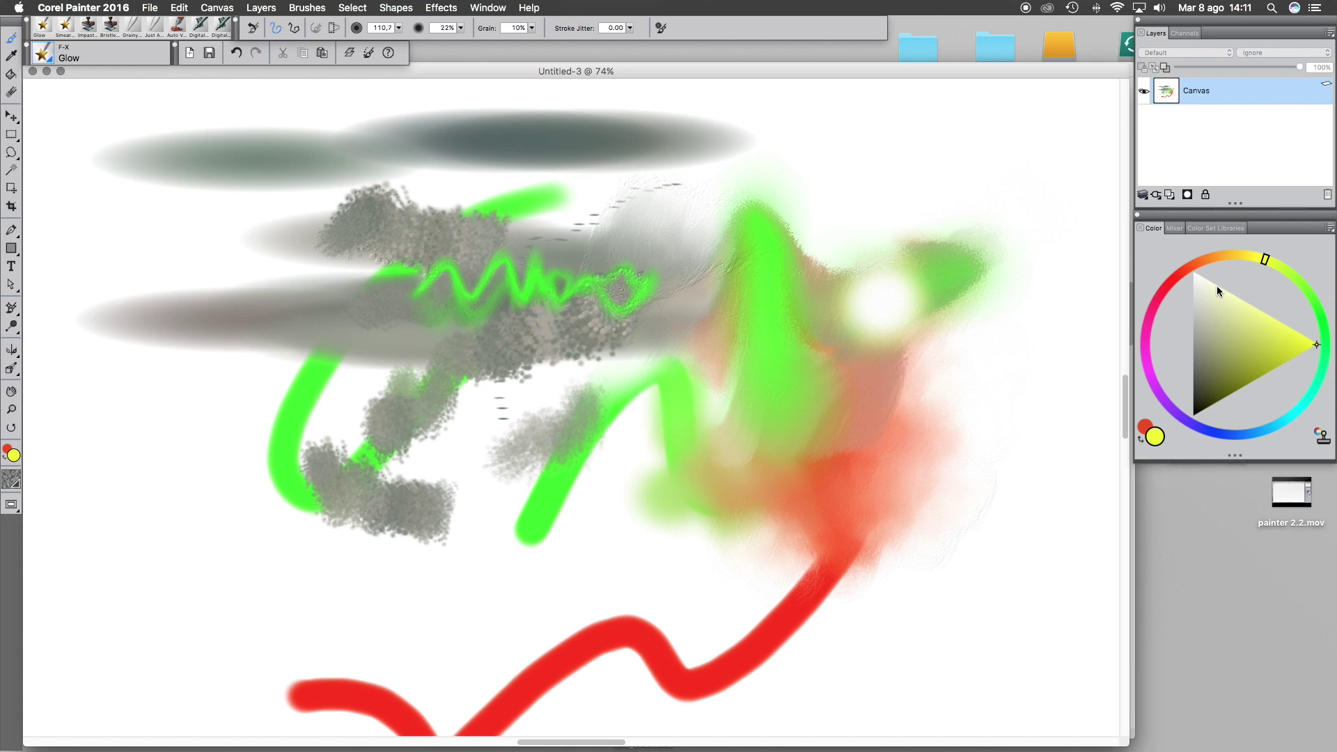
{"action": "left_click_drag", "start_coordinate": [794, 379], "coordinate": [794, 388]}
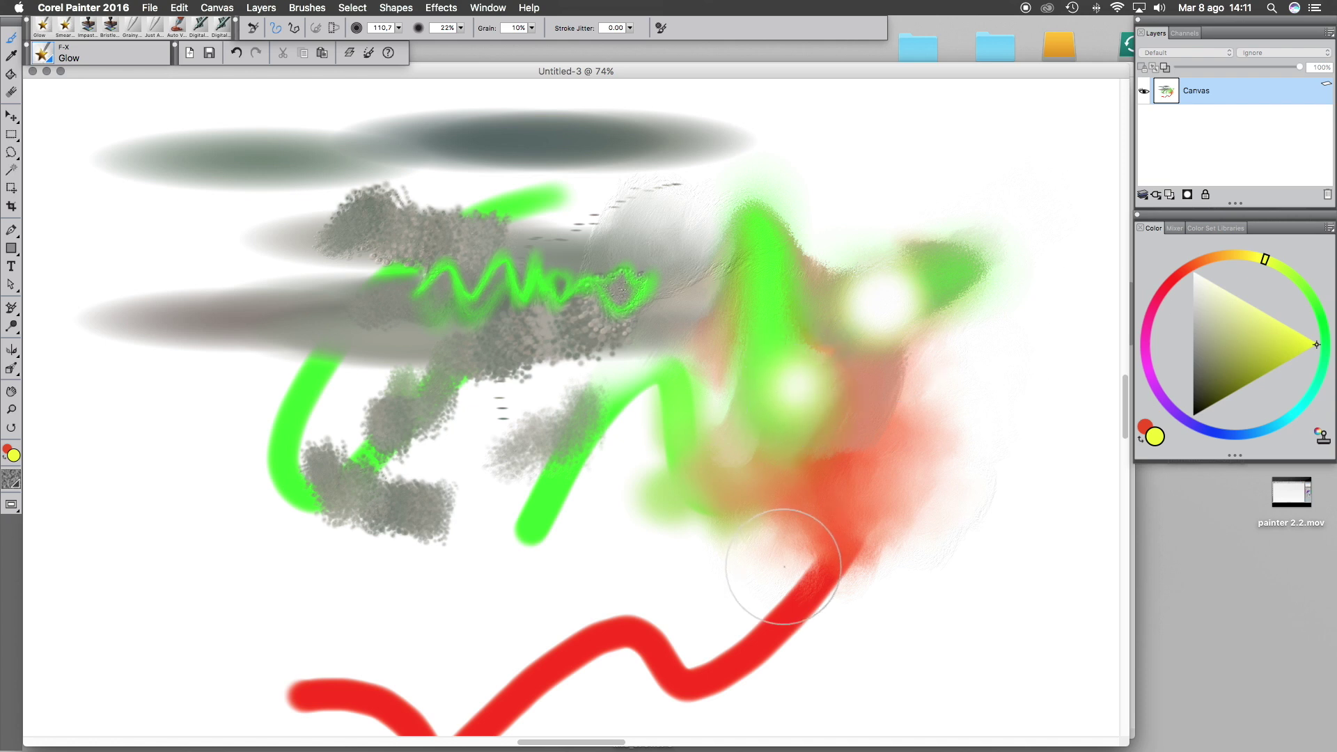
Look through the Gouache brushes, choose Captured Impasto Blender from Impasto, and paint yellow strokes over the green zigzag
{"action": "left_click", "coordinate": [44, 55]}
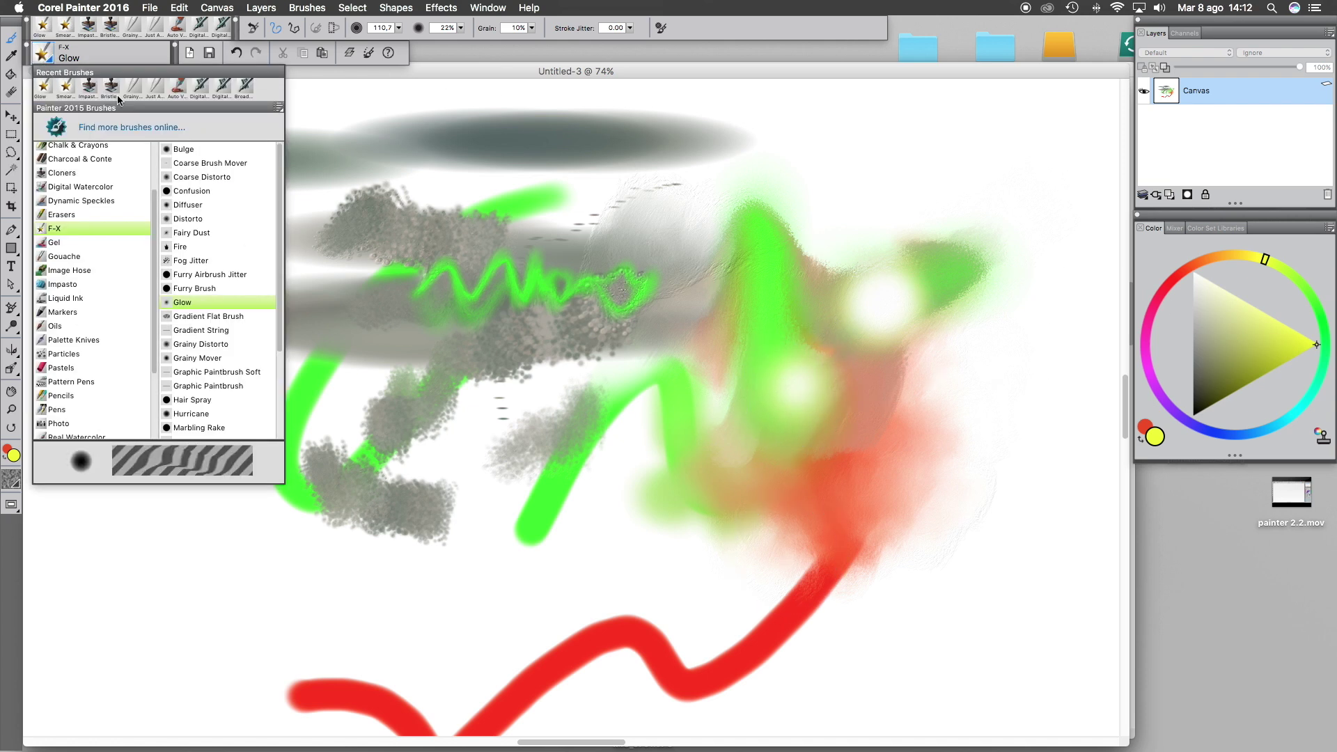
{"action": "left_click", "coordinate": [70, 244]}
{"action": "left_click", "coordinate": [70, 254]}
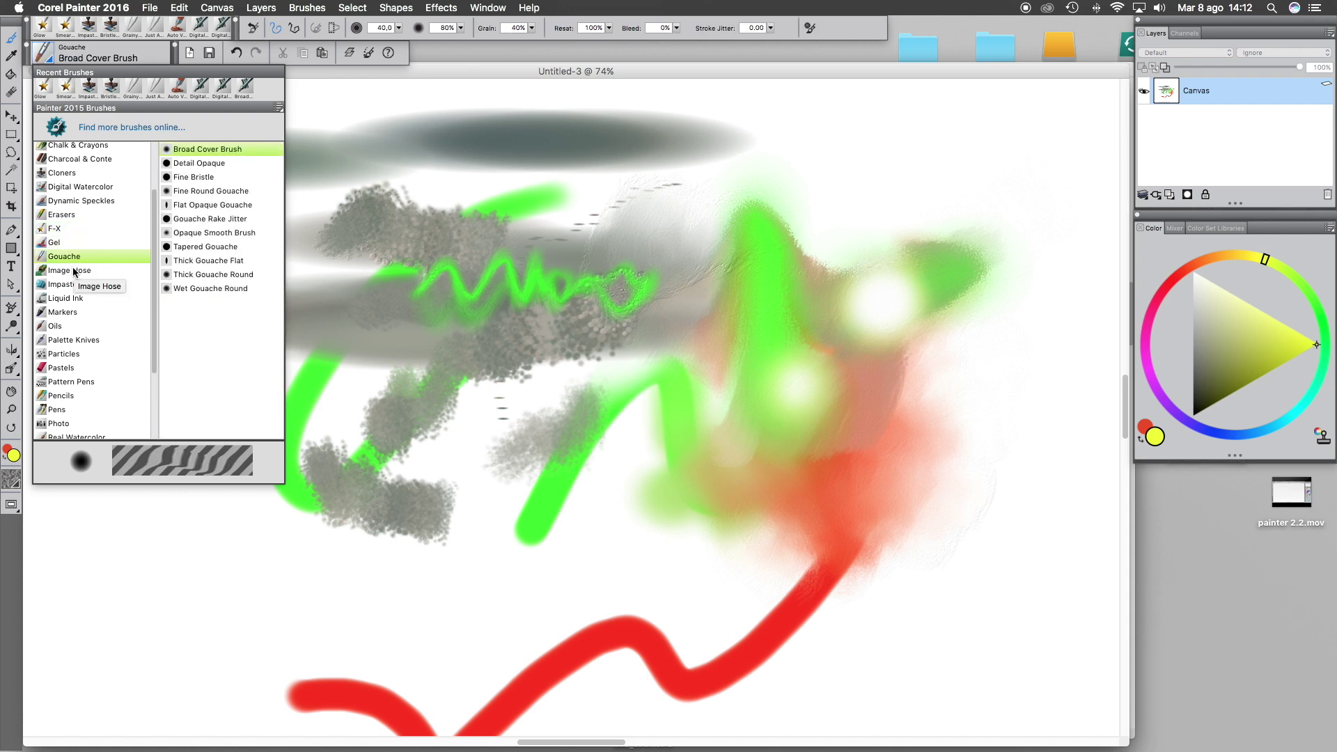
{"action": "left_click", "coordinate": [67, 284]}
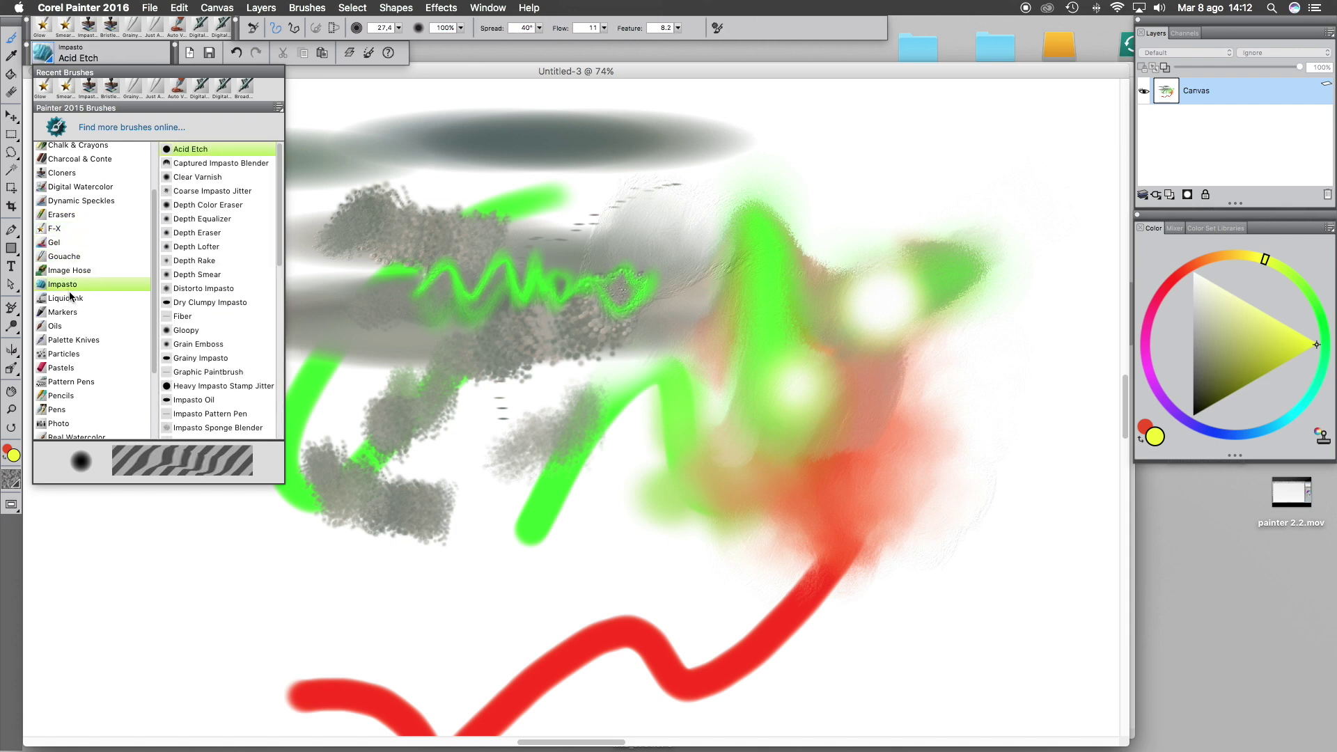
{"action": "left_click", "coordinate": [196, 165]}
{"action": "mouse_move", "coordinate": [463, 275]}
{"action": "left_mouse_down"}
{"action": "mouse_move", "coordinate": [494, 308]}
{"action": "mouse_move", "coordinate": [555, 302]}
{"action": "mouse_move", "coordinate": [695, 335]}
{"action": "mouse_move", "coordinate": [529, 239]}
{"action": "mouse_move", "coordinate": [394, 260]}
{"action": "mouse_move", "coordinate": [362, 268]}
{"action": "left_mouse_up"}
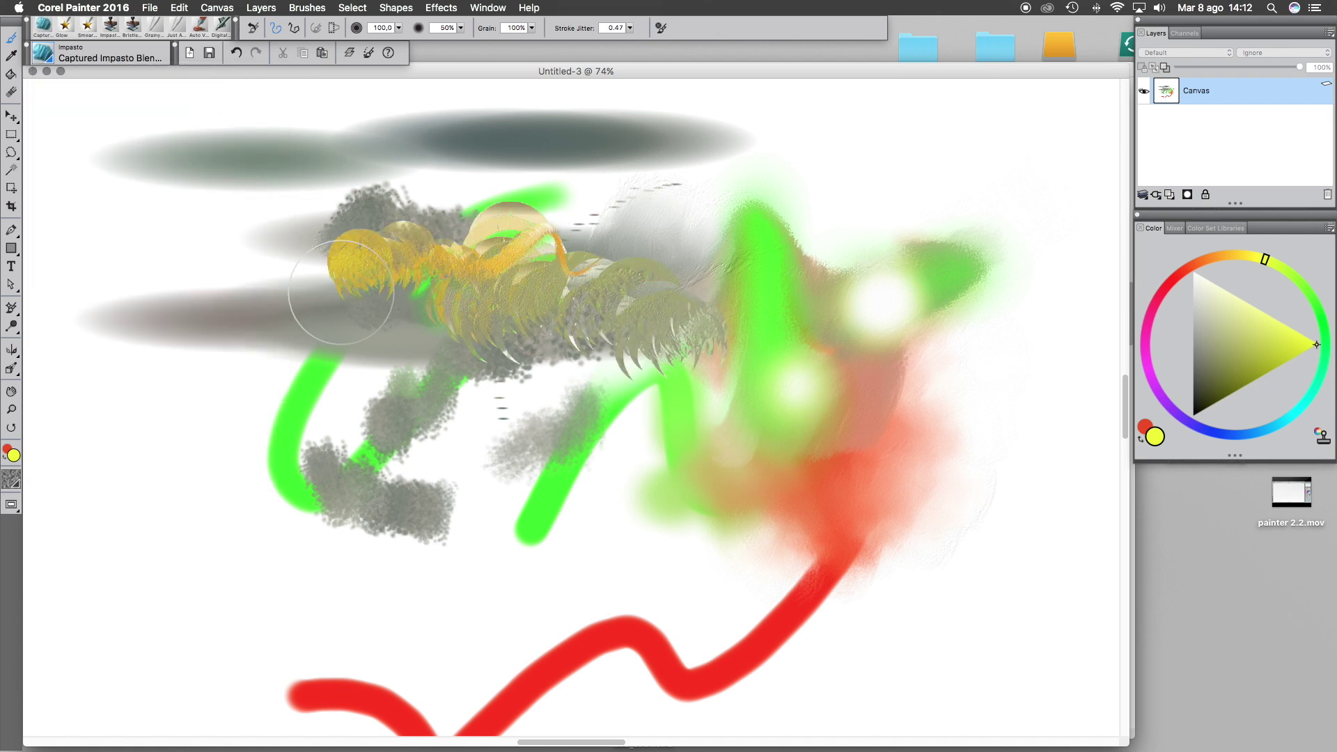
Choose Coarse Impasto Jitter and paint thick yellow strokes from the middle of the artwork down across the green line
{"action": "left_click", "coordinate": [52, 57]}
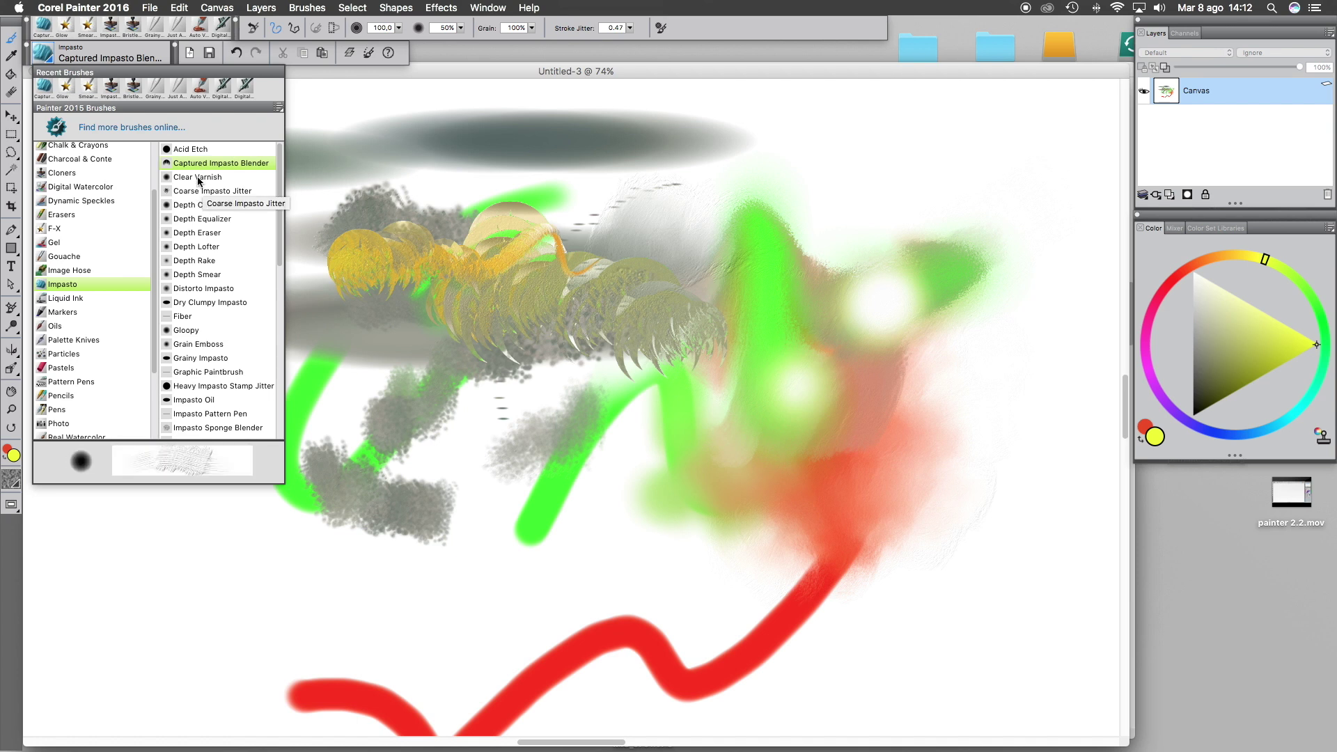
{"action": "left_click", "coordinate": [188, 194]}
{"action": "mouse_move", "coordinate": [738, 317]}
{"action": "left_mouse_down"}
{"action": "mouse_move", "coordinate": [714, 339]}
{"action": "mouse_move", "coordinate": [600, 322]}
{"action": "left_mouse_up"}
{"action": "mouse_move", "coordinate": [686, 388]}
{"action": "left_mouse_down"}
{"action": "mouse_move", "coordinate": [666, 503]}
{"action": "mouse_move", "coordinate": [722, 376]}
{"action": "mouse_move", "coordinate": [617, 531]}
{"action": "mouse_move", "coordinate": [502, 561]}
{"action": "left_mouse_up"}
Add two wavy Coarse Impasto Jitter strokes over the green-red blend at 30% opacity, the upper one with resaturation at 37%
{"action": "left_click_drag", "start_coordinate": [461, 27], "coordinate": [494, 39]}
{"action": "mouse_move", "coordinate": [705, 310]}
{"action": "left_mouse_down"}
{"action": "mouse_move", "coordinate": [727, 346]}
{"action": "mouse_move", "coordinate": [768, 354]}
{"action": "mouse_move", "coordinate": [853, 340]}
{"action": "mouse_move", "coordinate": [954, 289]}
{"action": "left_mouse_up"}
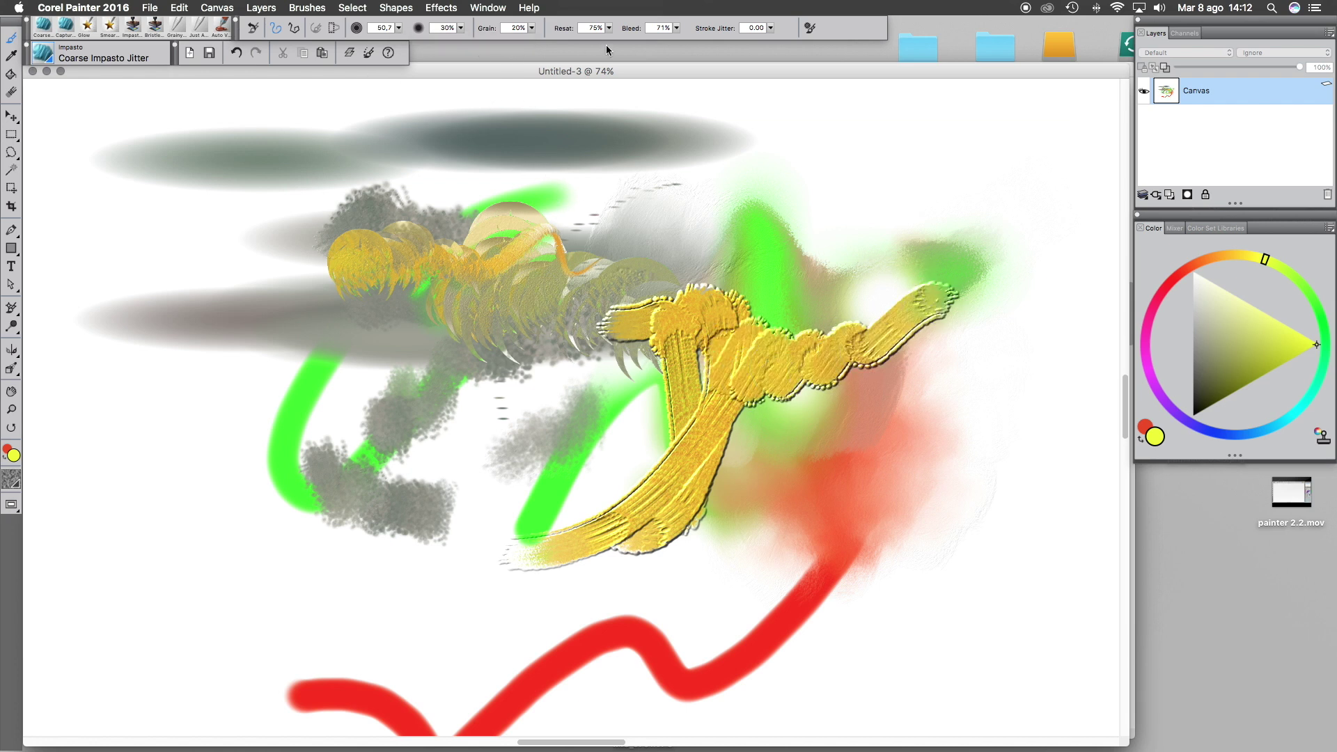
{"action": "left_click_drag", "start_coordinate": [609, 28], "coordinate": [433, 38]}
{"action": "mouse_move", "coordinate": [681, 275]}
{"action": "left_mouse_down"}
{"action": "mouse_move", "coordinate": [817, 239]}
{"action": "mouse_move", "coordinate": [911, 251]}
{"action": "left_mouse_up"}
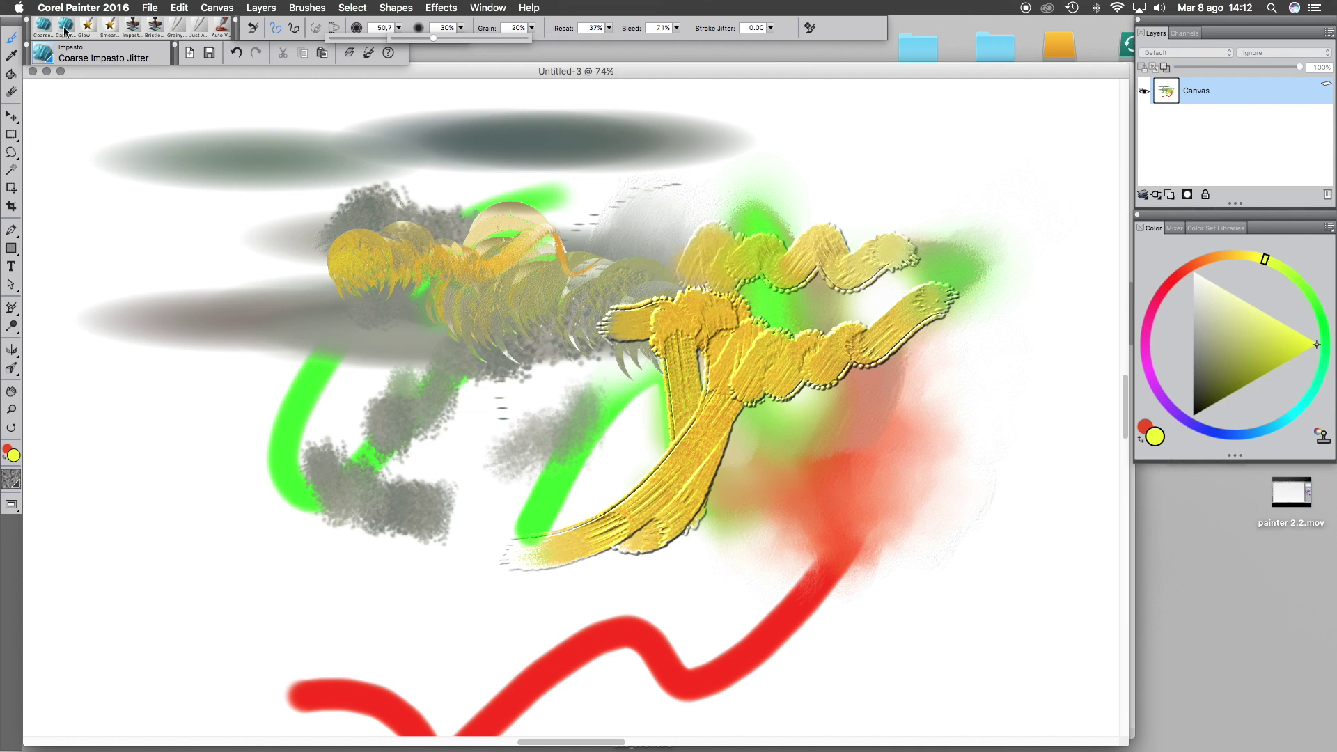
Choose the Gloopy impasto brush and paint raised yellow strokes over the grey smears and along the green line
{"action": "left_click", "coordinate": [45, 56]}
{"action": "left_click", "coordinate": [257, 294]}
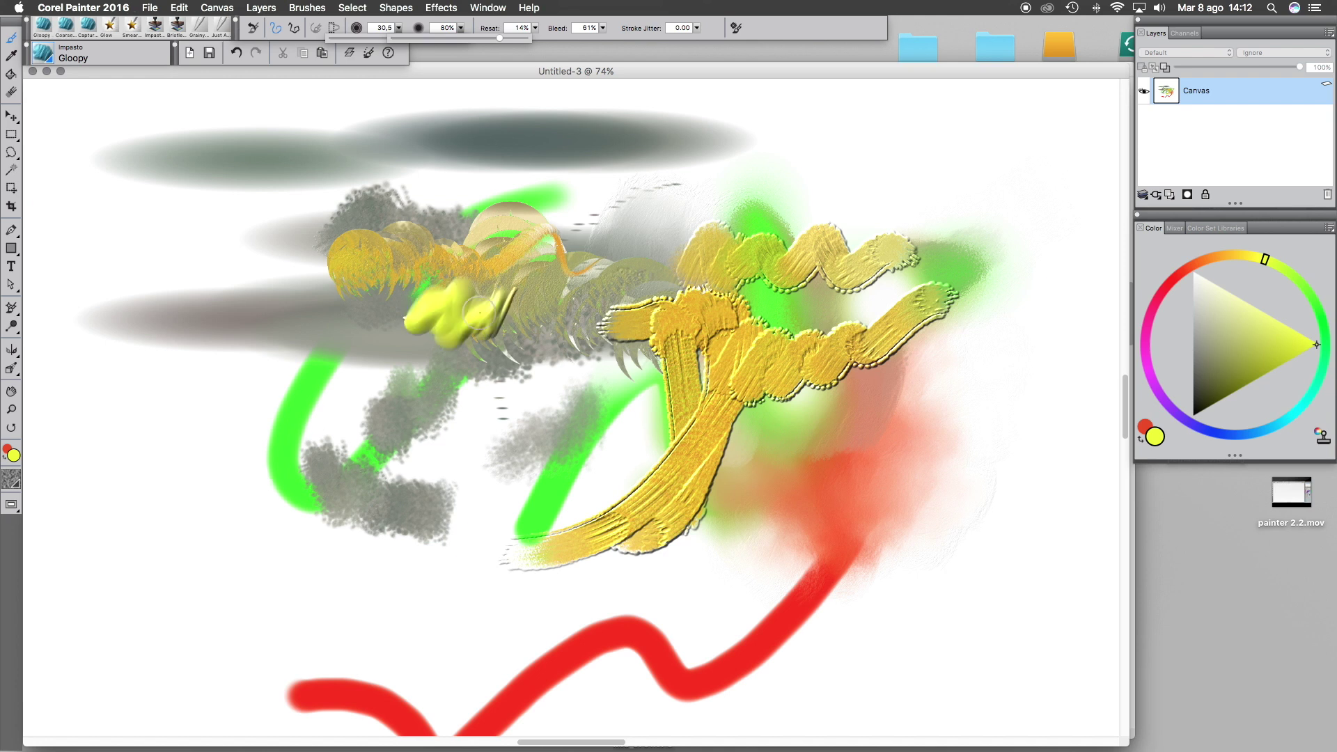
{"action": "mouse_move", "coordinate": [447, 214]}
{"action": "left_mouse_down"}
{"action": "mouse_move", "coordinate": [287, 267]}
{"action": "mouse_move", "coordinate": [409, 507]}
{"action": "mouse_move", "coordinate": [548, 404]}
{"action": "left_mouse_up"}
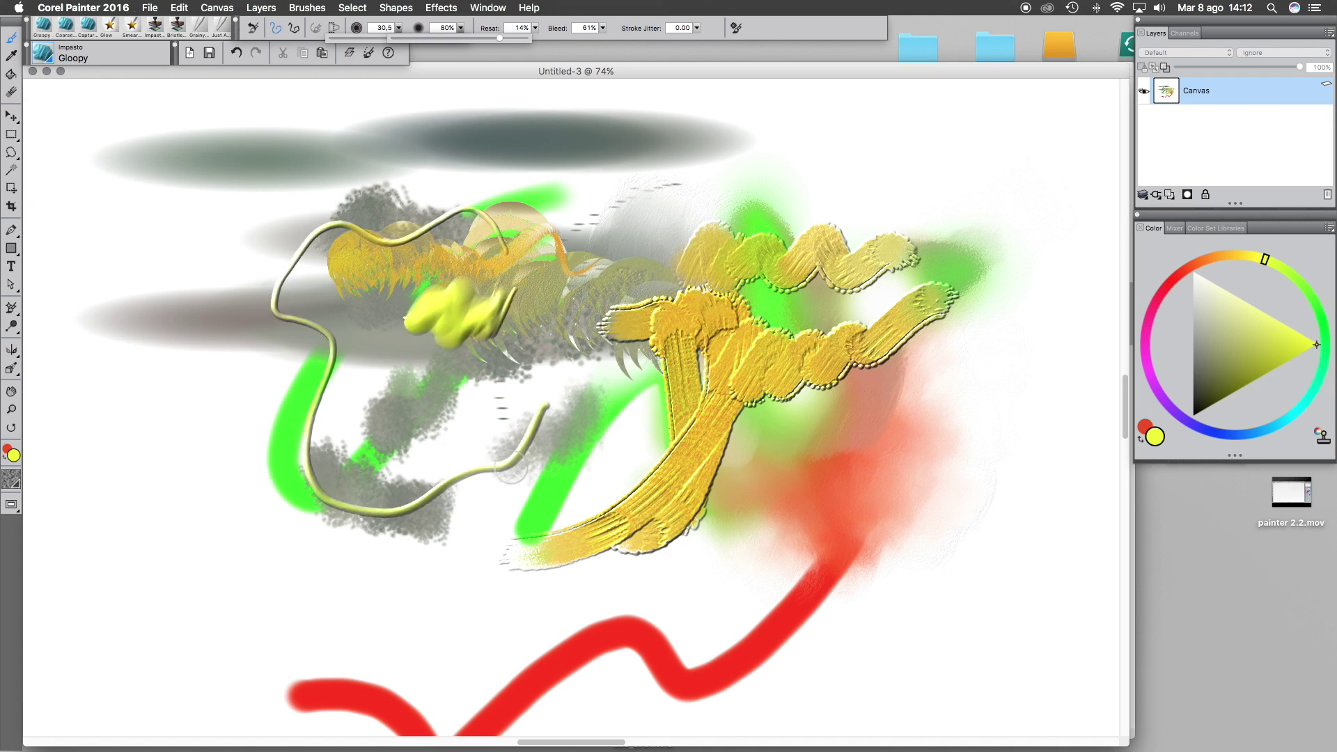
{"action": "mouse_move", "coordinate": [525, 340]}
{"action": "left_mouse_down"}
{"action": "mouse_move", "coordinate": [496, 540]}
{"action": "mouse_move", "coordinate": [301, 584]}
{"action": "left_mouse_up"}
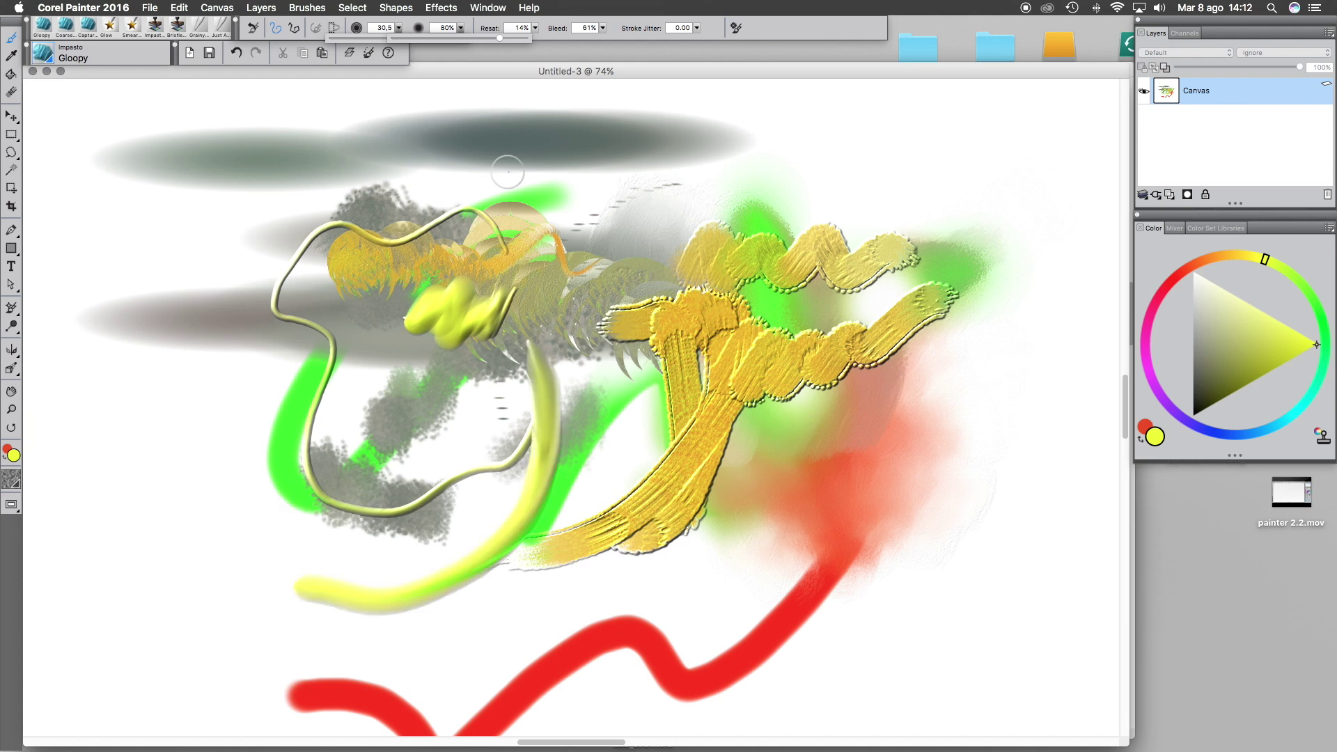
Paint a curved, textured yellow stroke down the grey smears with the Graphic Paintbrush impasto brush
{"action": "left_click", "coordinate": [45, 56]}
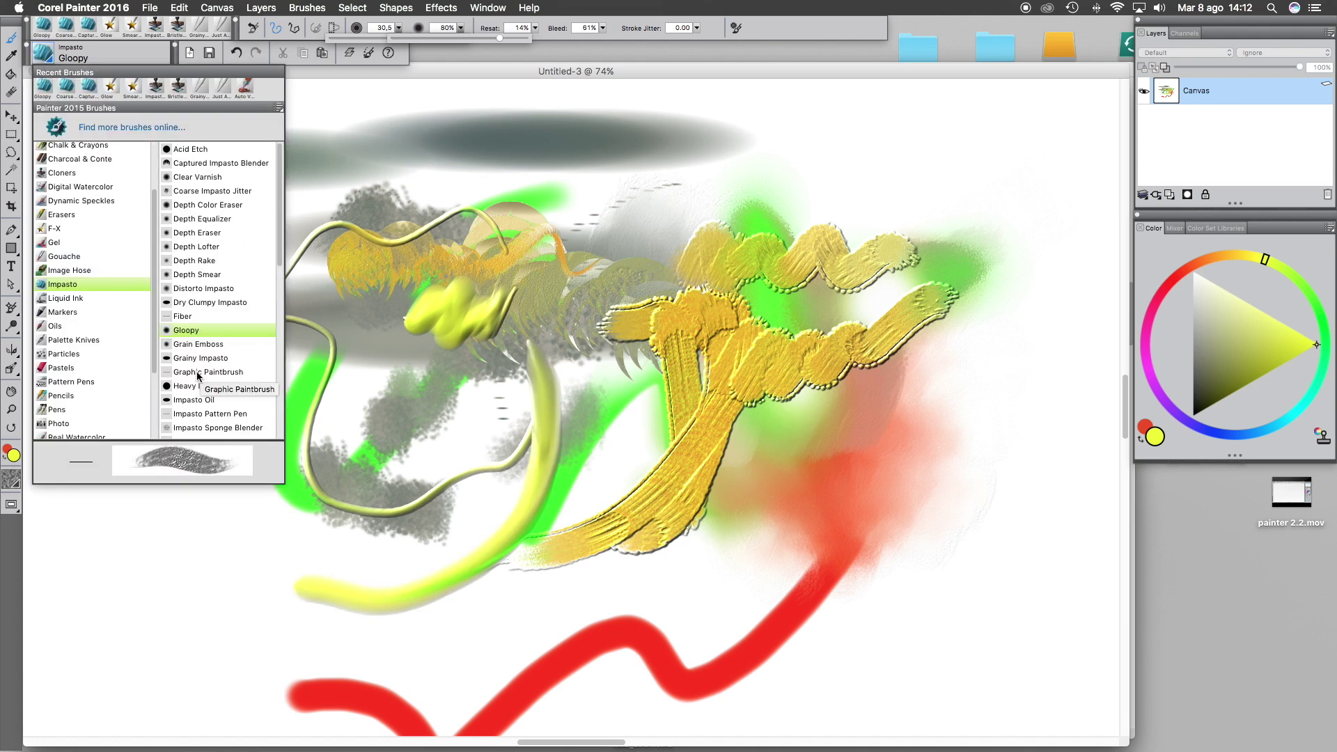
{"action": "left_click", "coordinate": [221, 371]}
{"action": "mouse_move", "coordinate": [446, 174]}
{"action": "left_mouse_down"}
{"action": "mouse_move", "coordinate": [316, 328]}
{"action": "mouse_move", "coordinate": [240, 491]}
{"action": "left_mouse_up"}
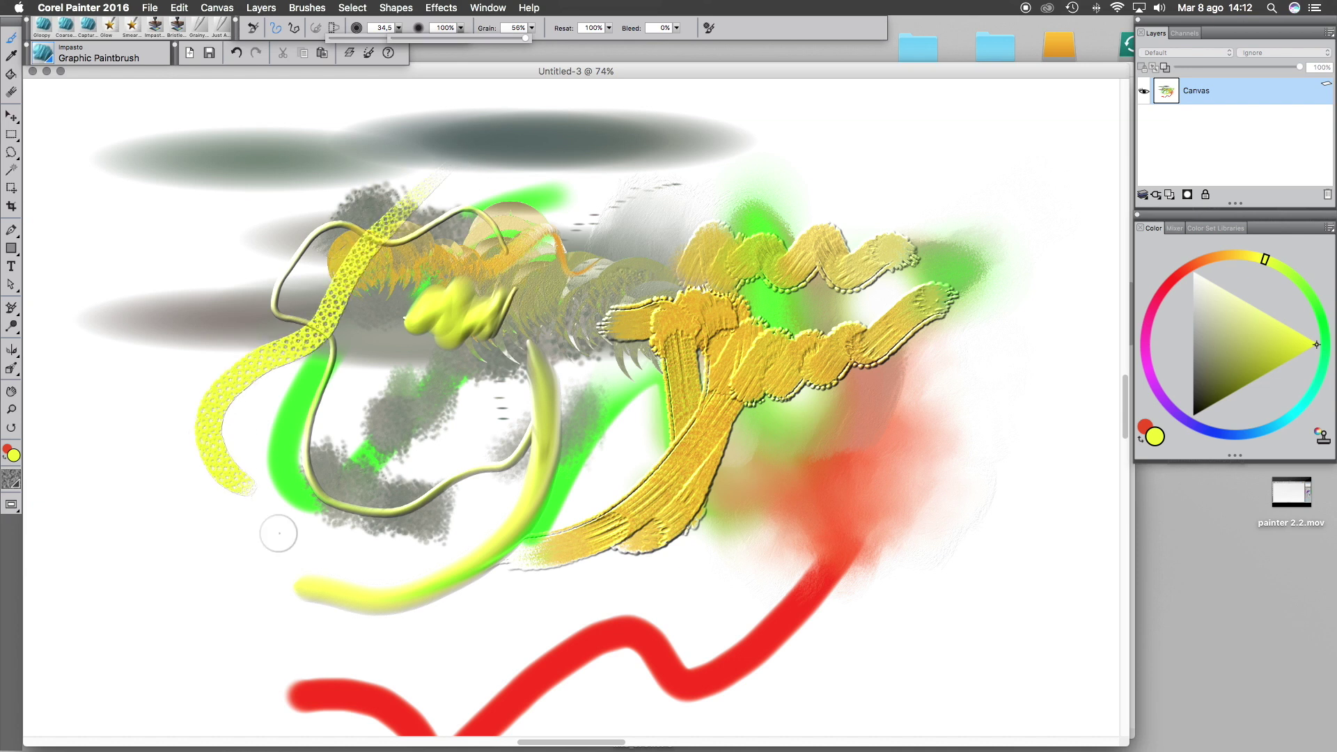
Browse the Impasto, Liquid Ink and Markers brushes, choose Loaded Palette Knife from Palette Knives, and paint over the thick yellow strokes
{"action": "left_click", "coordinate": [54, 60]}
{"action": "left_click_drag", "start_coordinate": [282, 261], "coordinate": [282, 450]}
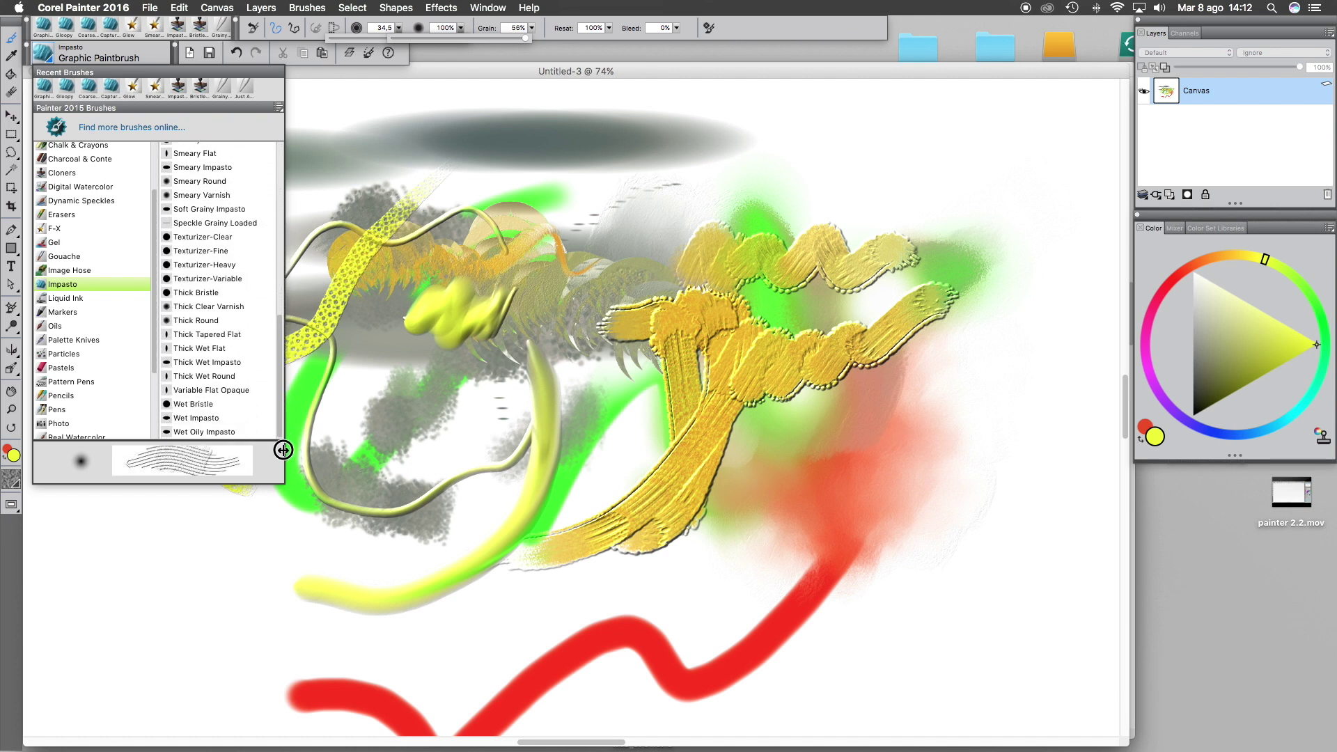
{"action": "left_click", "coordinate": [67, 299]}
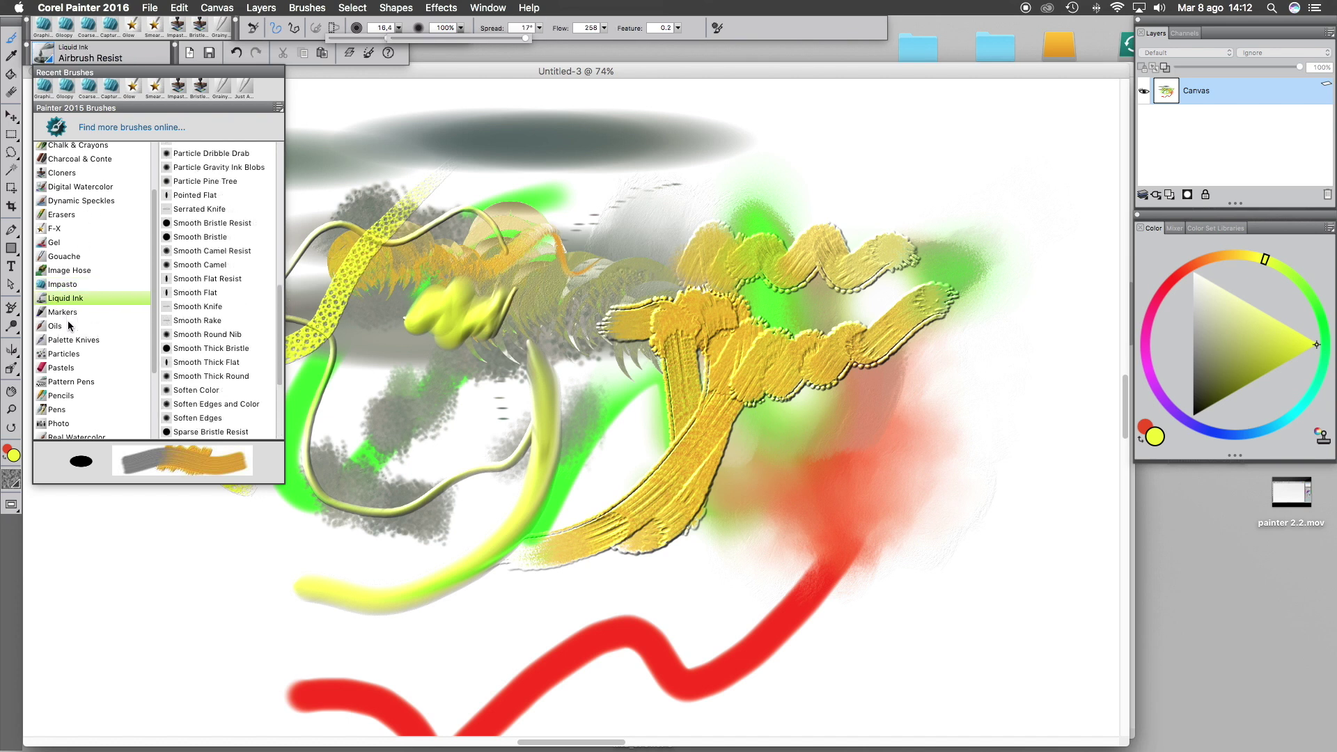
{"action": "left_click", "coordinate": [68, 317]}
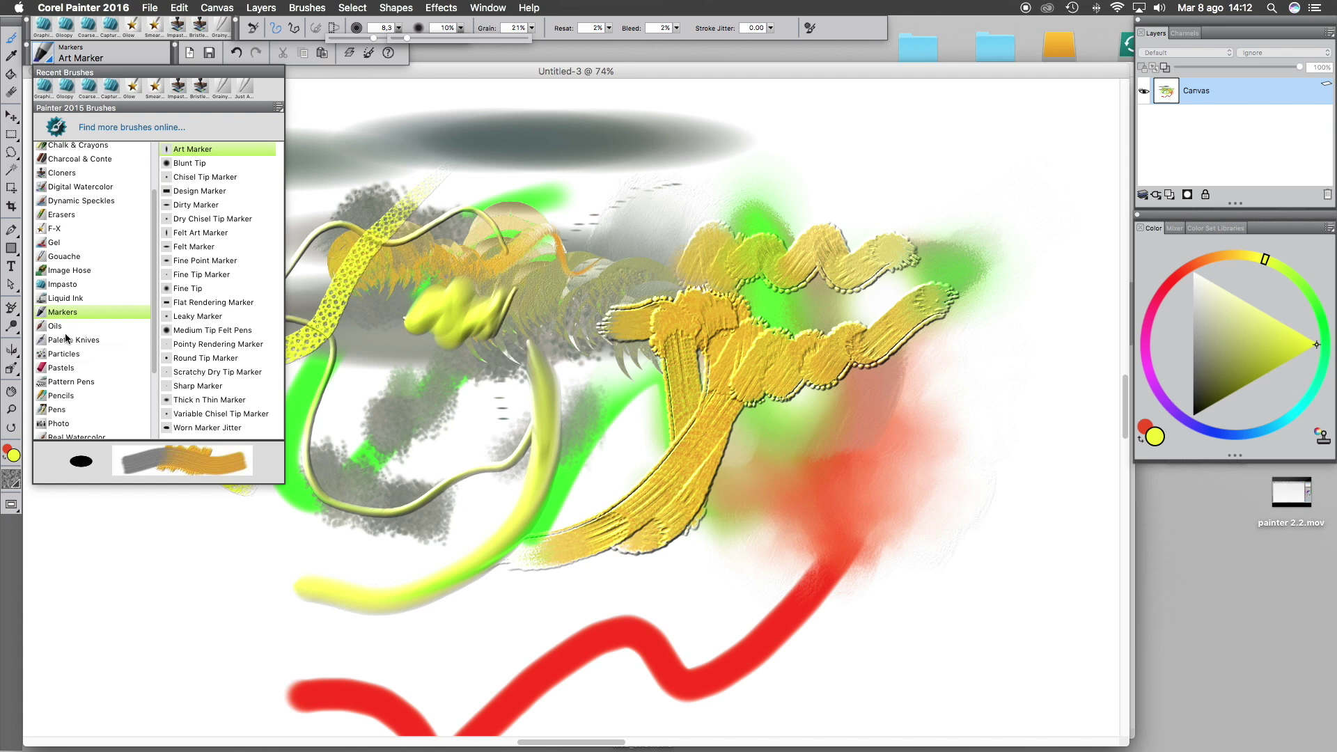
{"action": "left_click", "coordinate": [68, 340]}
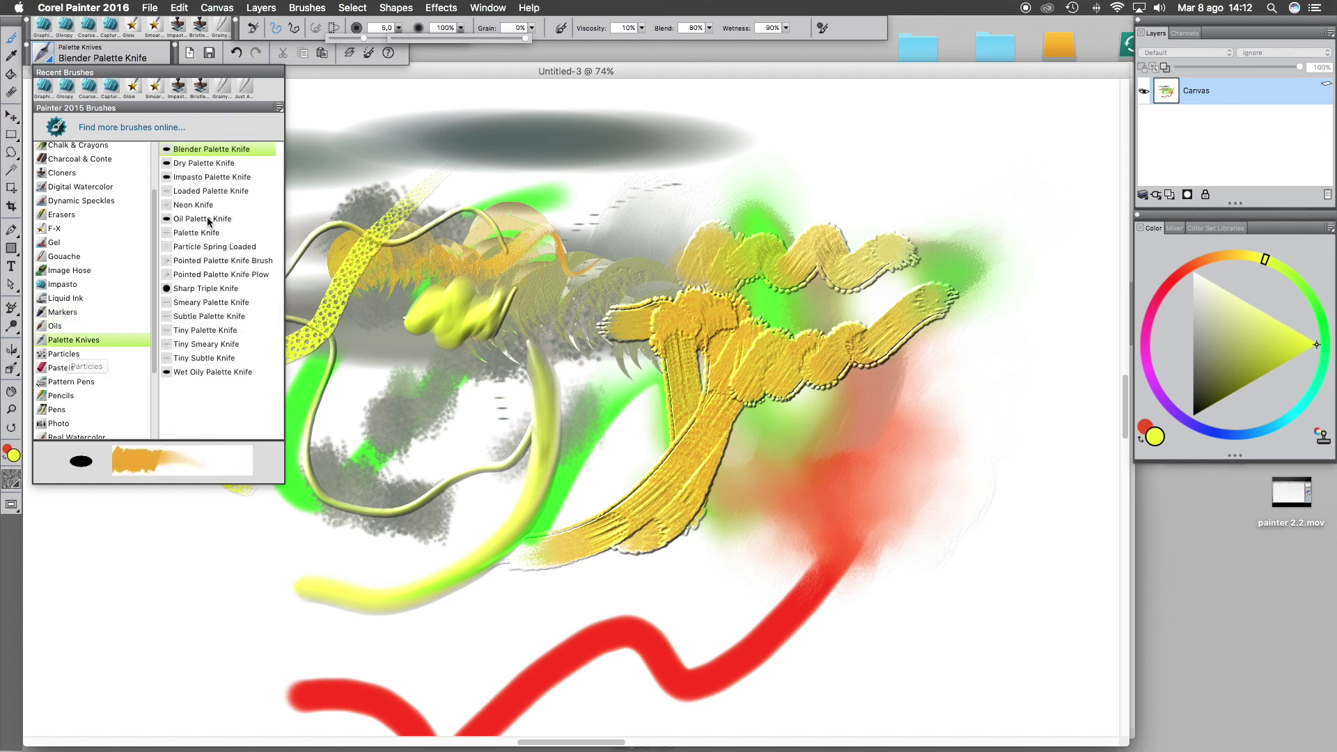
{"action": "left_click", "coordinate": [204, 193]}
{"action": "mouse_move", "coordinate": [654, 338]}
{"action": "left_mouse_down"}
{"action": "mouse_move", "coordinate": [669, 316]}
{"action": "mouse_move", "coordinate": [647, 363]}
{"action": "mouse_move", "coordinate": [666, 344]}
{"action": "mouse_move", "coordinate": [696, 345]}
{"action": "mouse_move", "coordinate": [705, 359]}
{"action": "mouse_move", "coordinate": [676, 344]}
{"action": "mouse_move", "coordinate": [681, 379]}
{"action": "mouse_move", "coordinate": [790, 354]}
{"action": "mouse_move", "coordinate": [746, 391]}
{"action": "mouse_move", "coordinate": [762, 358]}
{"action": "mouse_move", "coordinate": [738, 432]}
{"action": "left_mouse_up"}
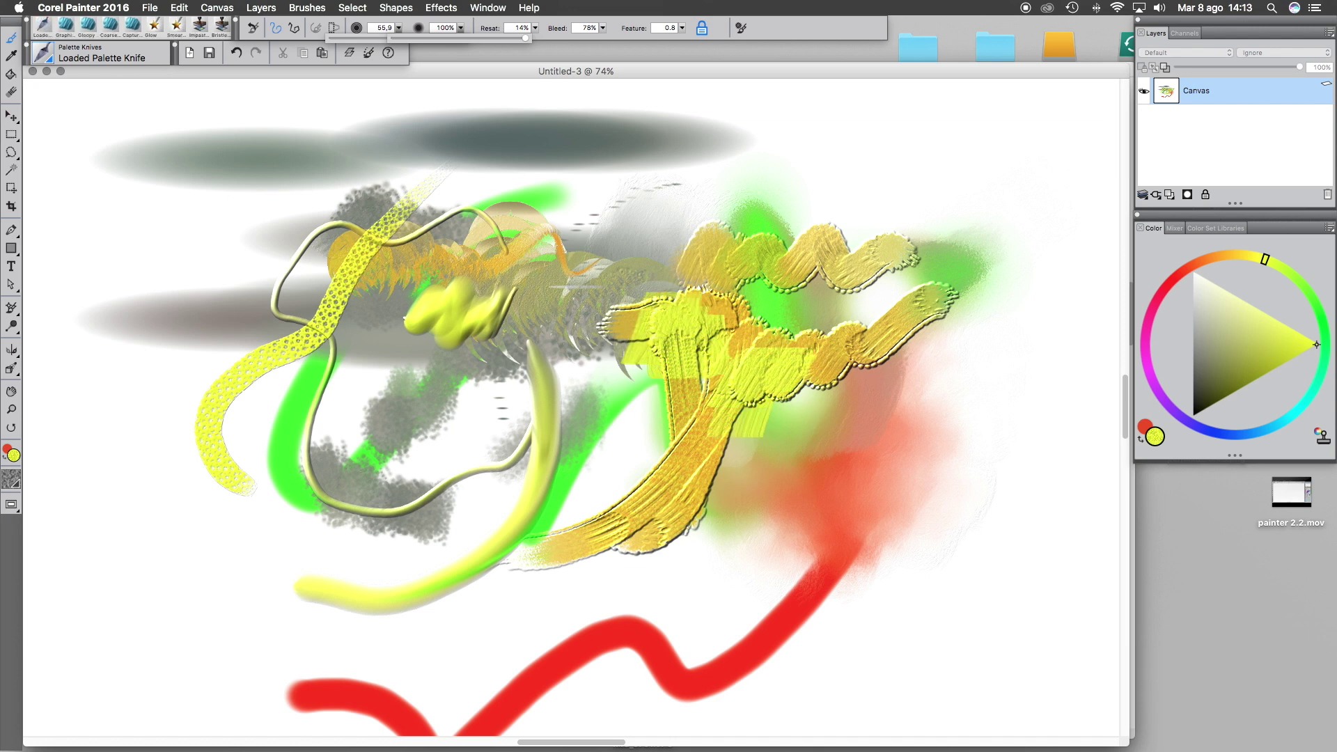
Smear the red area with the Oil Palette Knife at size 140.9, first at 47% opacity and again at 9%
{"action": "left_click", "coordinate": [43, 57]}
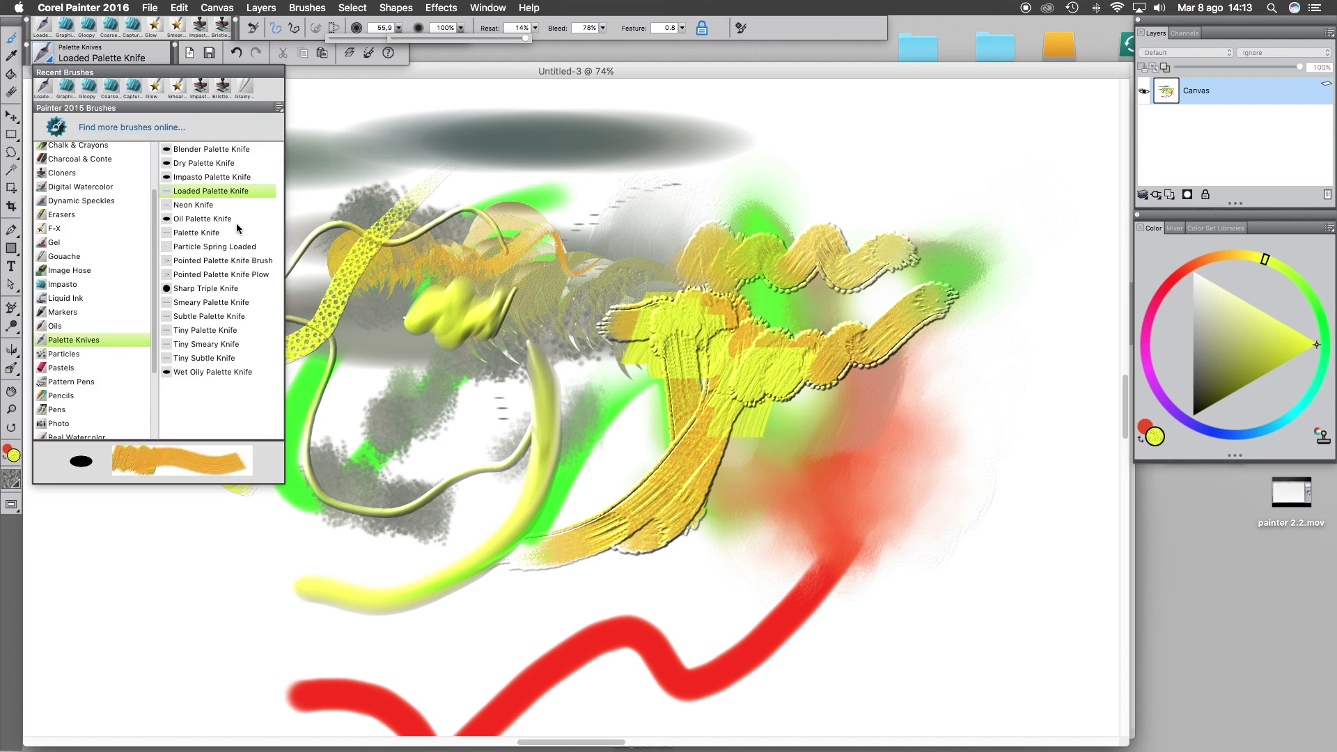
{"action": "left_click", "coordinate": [200, 220]}
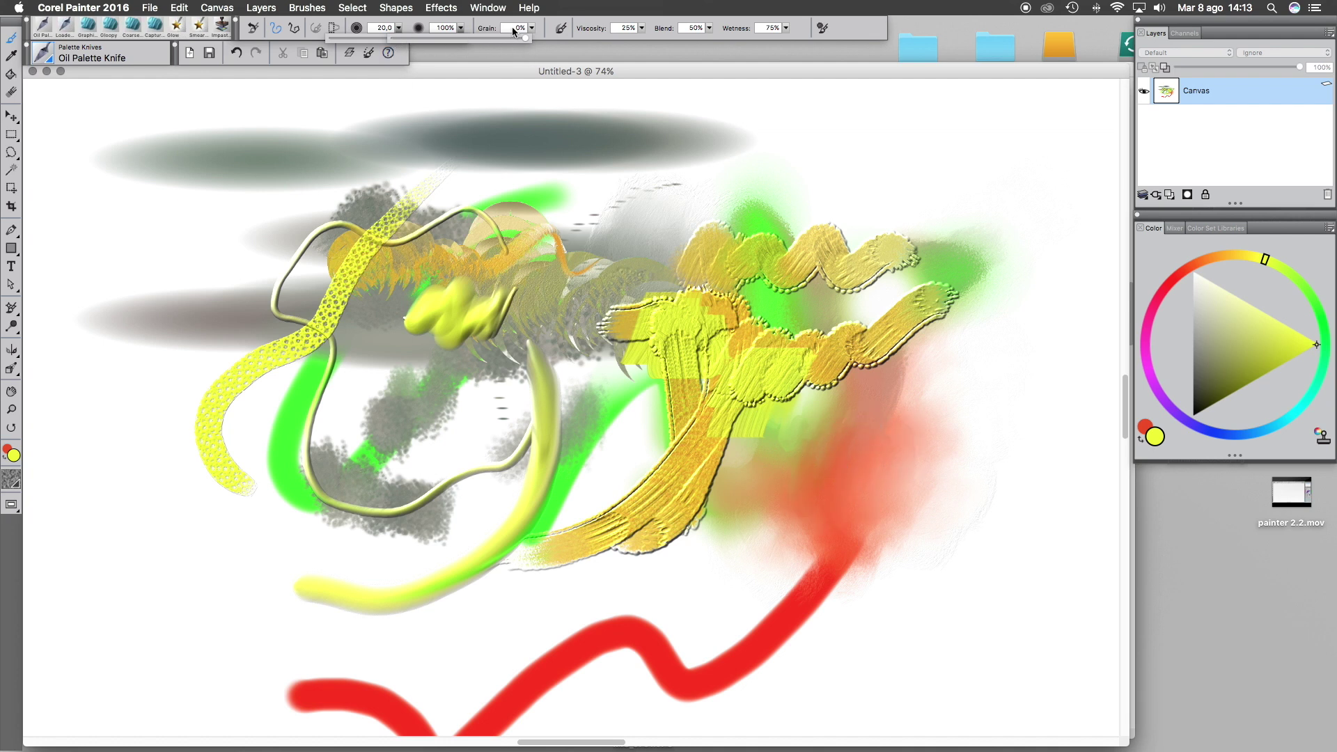
{"action": "left_click_drag", "start_coordinate": [459, 37], "coordinate": [438, 38]}
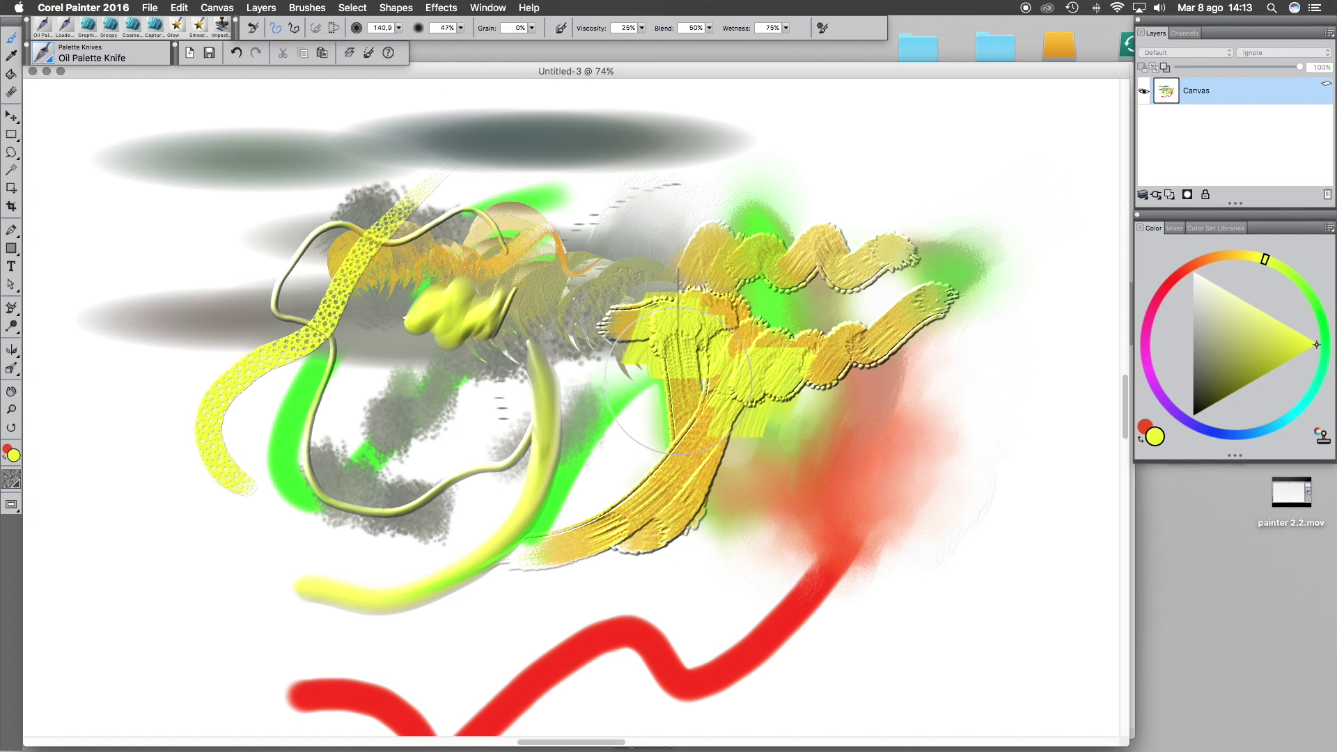
{"action": "mouse_move", "coordinate": [783, 446]}
{"action": "left_mouse_down"}
{"action": "mouse_move", "coordinate": [842, 524]}
{"action": "mouse_move", "coordinate": [840, 580]}
{"action": "mouse_move", "coordinate": [773, 580]}
{"action": "mouse_move", "coordinate": [846, 511]}
{"action": "mouse_move", "coordinate": [822, 594]}
{"action": "mouse_move", "coordinate": [722, 588]}
{"action": "left_mouse_up"}
{"action": "left_click_drag", "start_coordinate": [453, 35], "coordinate": [406, 38]}
{"action": "mouse_move", "coordinate": [850, 453]}
{"action": "left_mouse_down"}
{"action": "mouse_move", "coordinate": [901, 546]}
{"action": "mouse_move", "coordinate": [917, 526]}
{"action": "mouse_move", "coordinate": [866, 576]}
{"action": "mouse_move", "coordinate": [808, 513]}
{"action": "mouse_move", "coordinate": [911, 621]}
{"action": "left_mouse_up"}
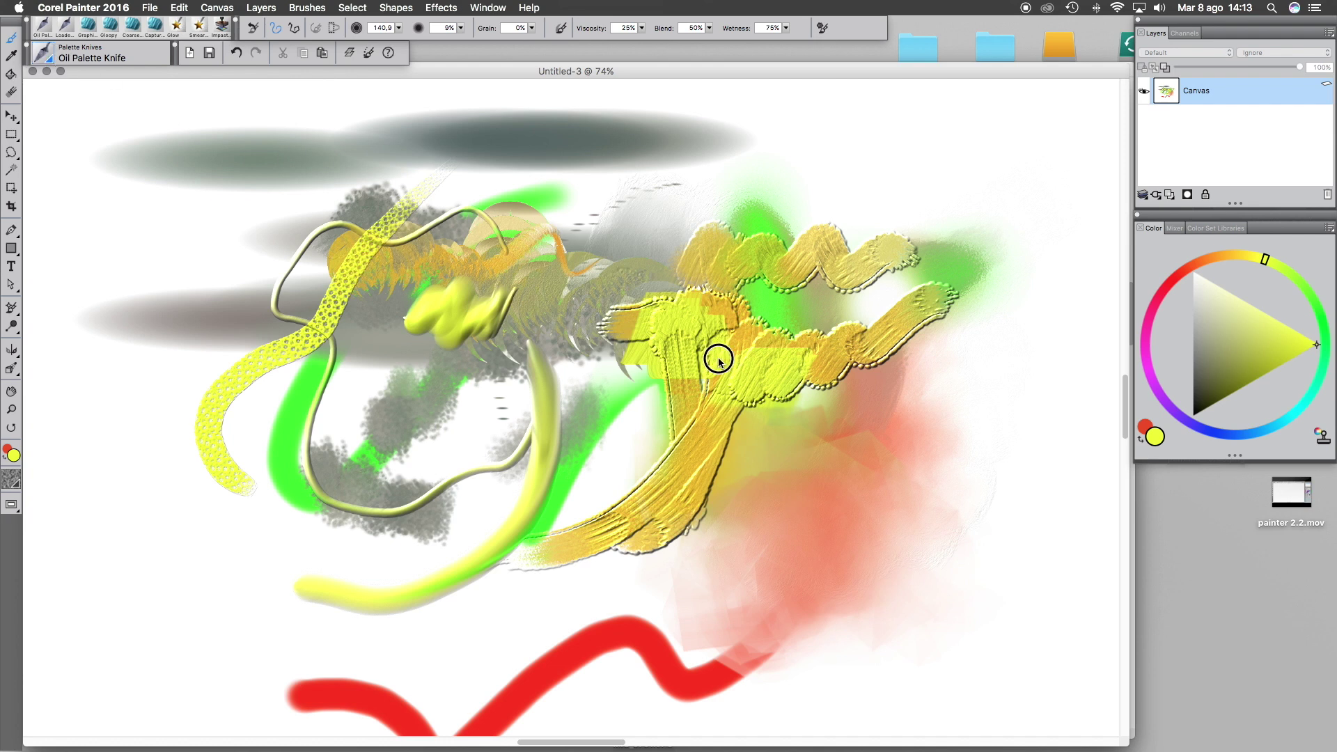
Create a custom palette from one of the recently used brushes and place it below the Color panel
{"action": "left_click", "coordinate": [43, 53]}
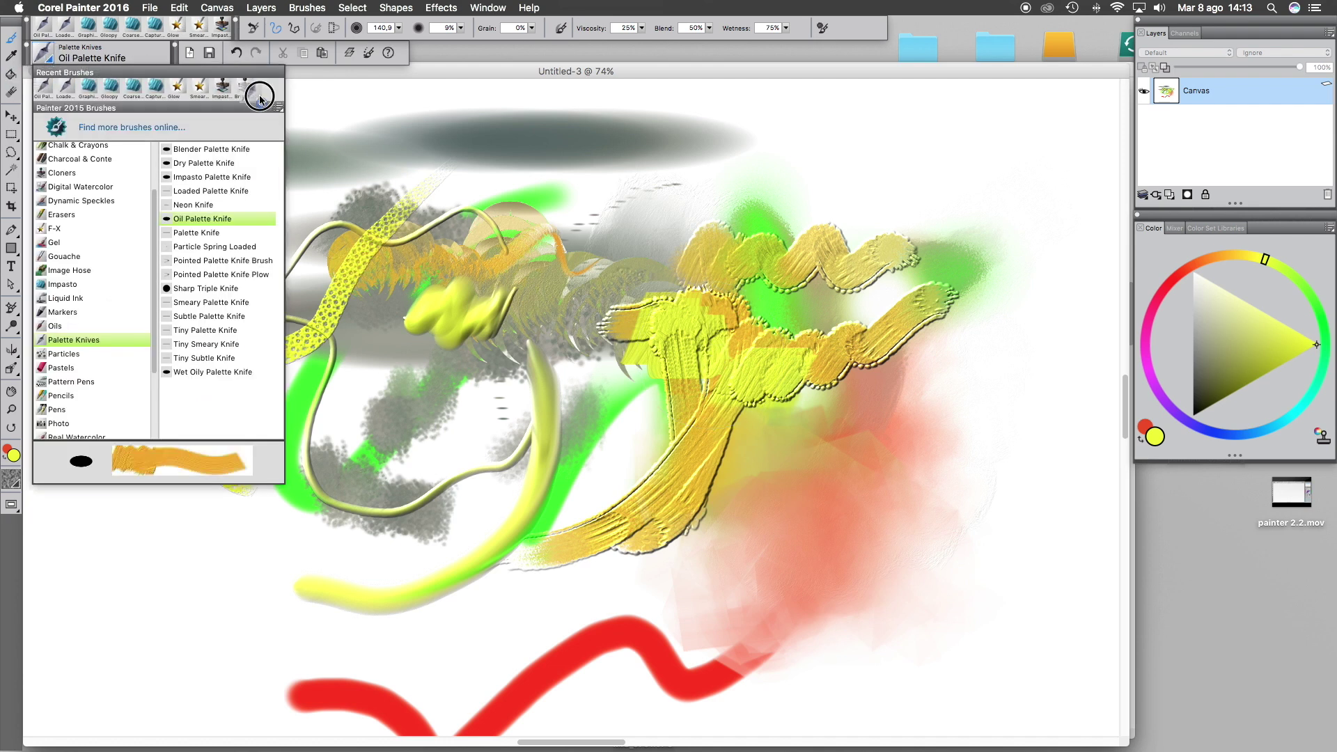
{"action": "mouse_move", "coordinate": [986, 360]}
{"action": "left_mouse_down"}
{"action": "mouse_move", "coordinate": [919, 421]}
{"action": "mouse_move", "coordinate": [1034, 510]}
{"action": "mouse_move", "coordinate": [1153, 502]}
{"action": "mouse_move", "coordinate": [1215, 555]}
{"action": "mouse_move", "coordinate": [1191, 725]}
{"action": "mouse_move", "coordinate": [1206, 718]}
{"action": "left_mouse_up"}
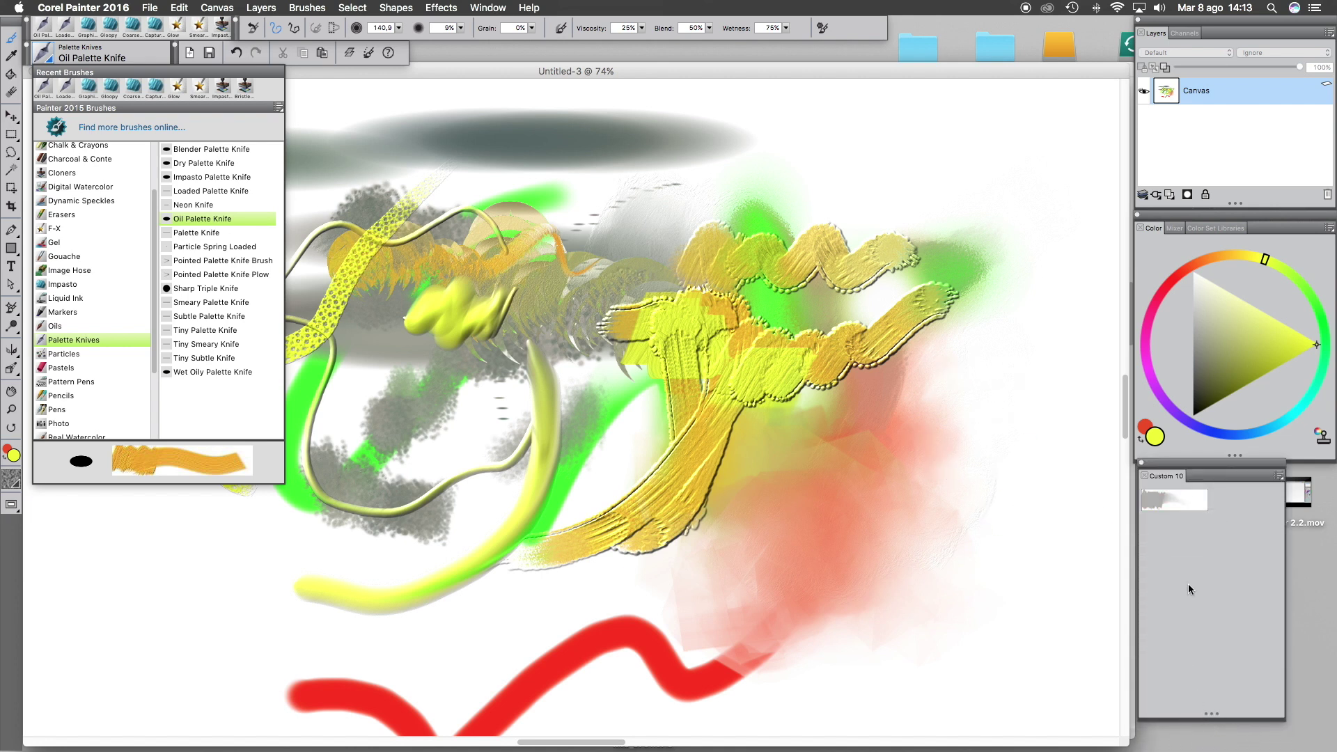
Choose Flow Color Expression from the Particles brushes and paint furry orange strokes over the grey smears
{"action": "left_click", "coordinate": [44, 53]}
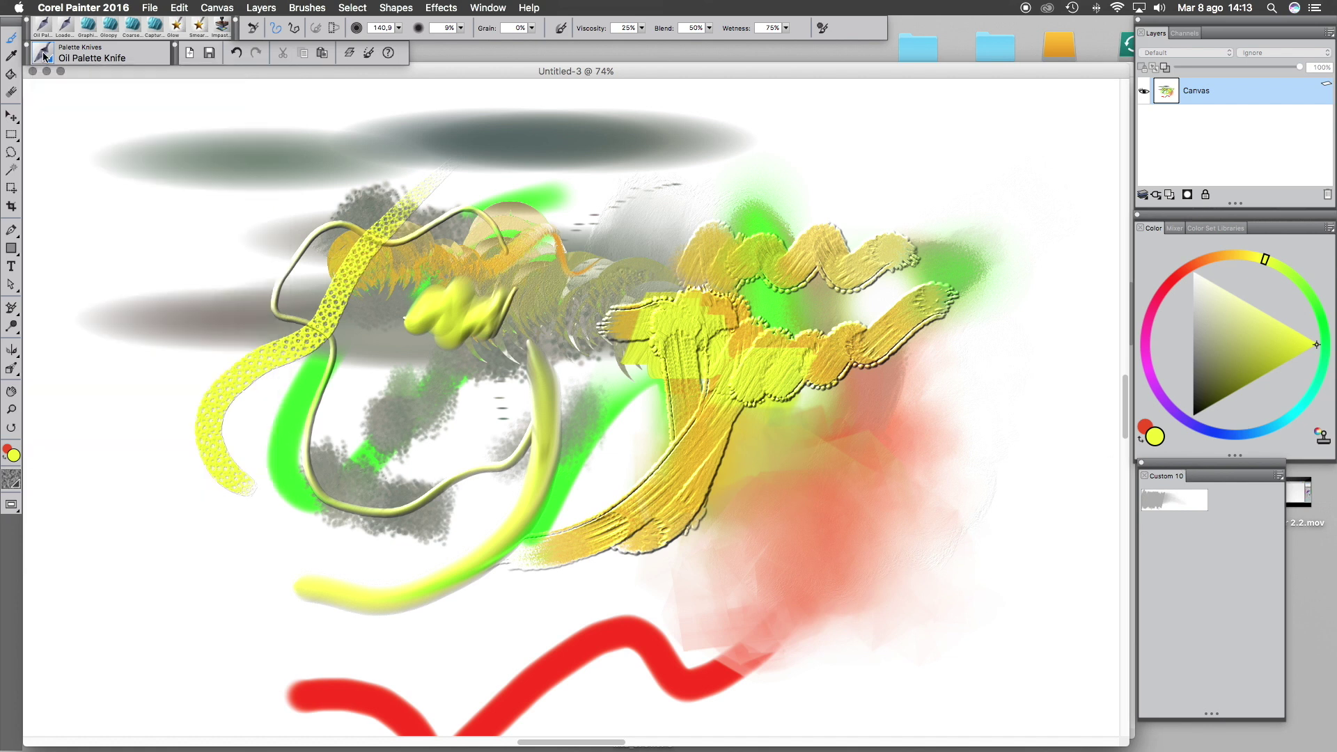
{"action": "left_click", "coordinate": [46, 53]}
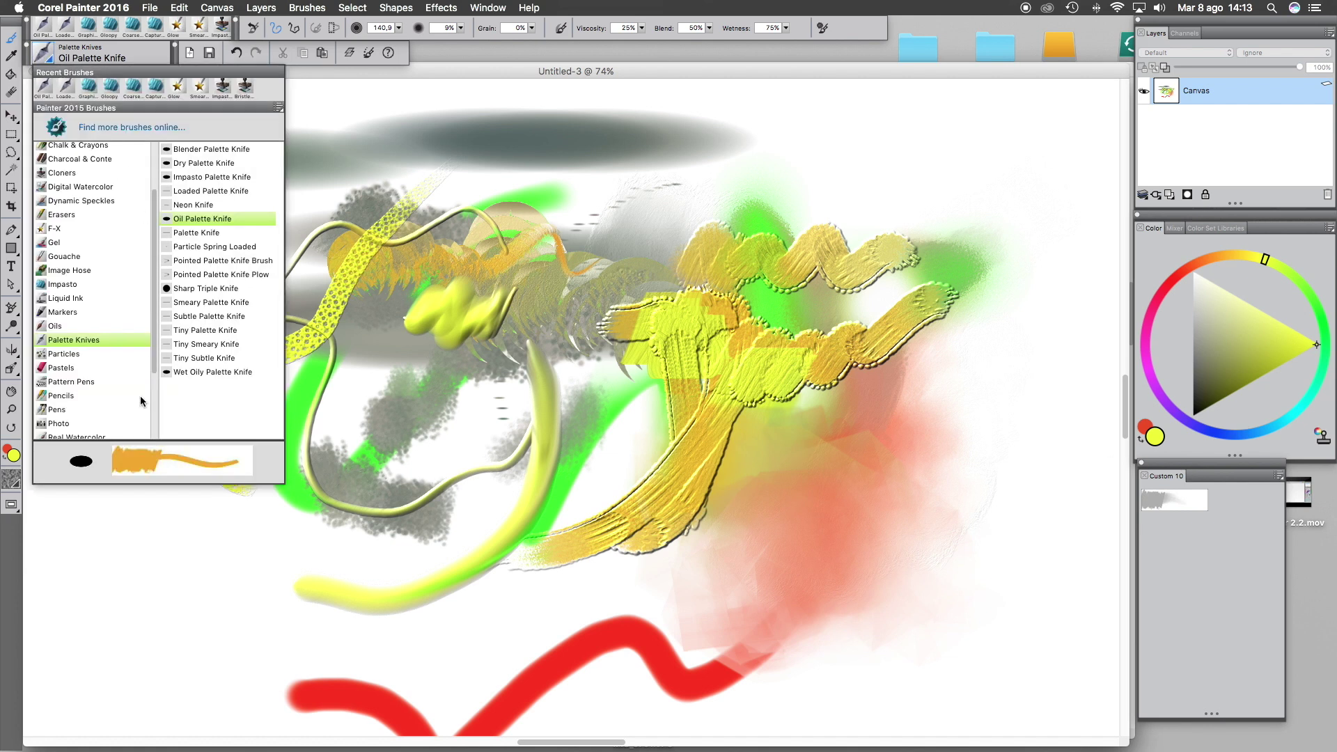
{"action": "left_click", "coordinate": [66, 356]}
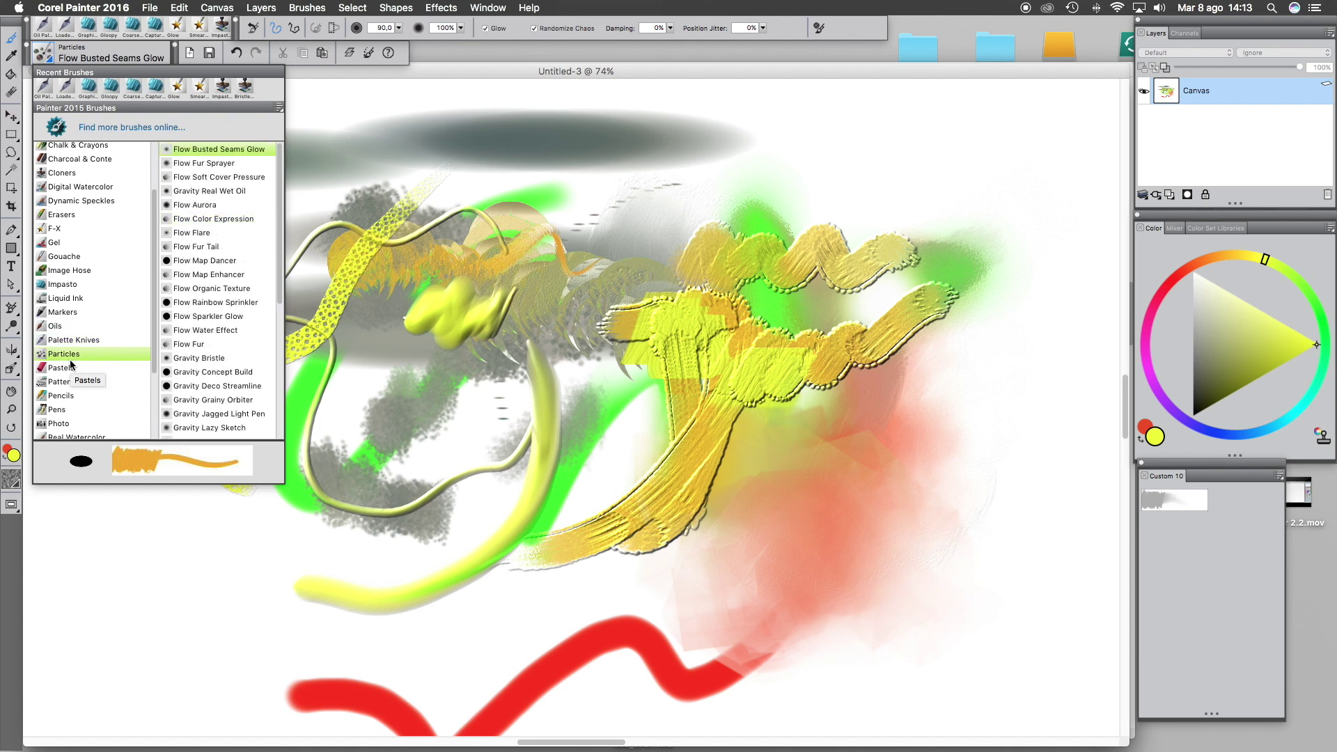
{"action": "left_click", "coordinate": [268, 235]}
{"action": "mouse_move", "coordinate": [223, 268]}
{"action": "left_mouse_down"}
{"action": "mouse_move", "coordinate": [156, 289]}
{"action": "mouse_move", "coordinate": [181, 282]}
{"action": "mouse_move", "coordinate": [158, 361]}
{"action": "mouse_move", "coordinate": [204, 566]}
{"action": "left_mouse_up"}
Look through the Pastels, choose Pattern Pen from Pattern Pens, and paint a long winding patterned stroke across the yellow and red areas
{"action": "left_click", "coordinate": [39, 55]}
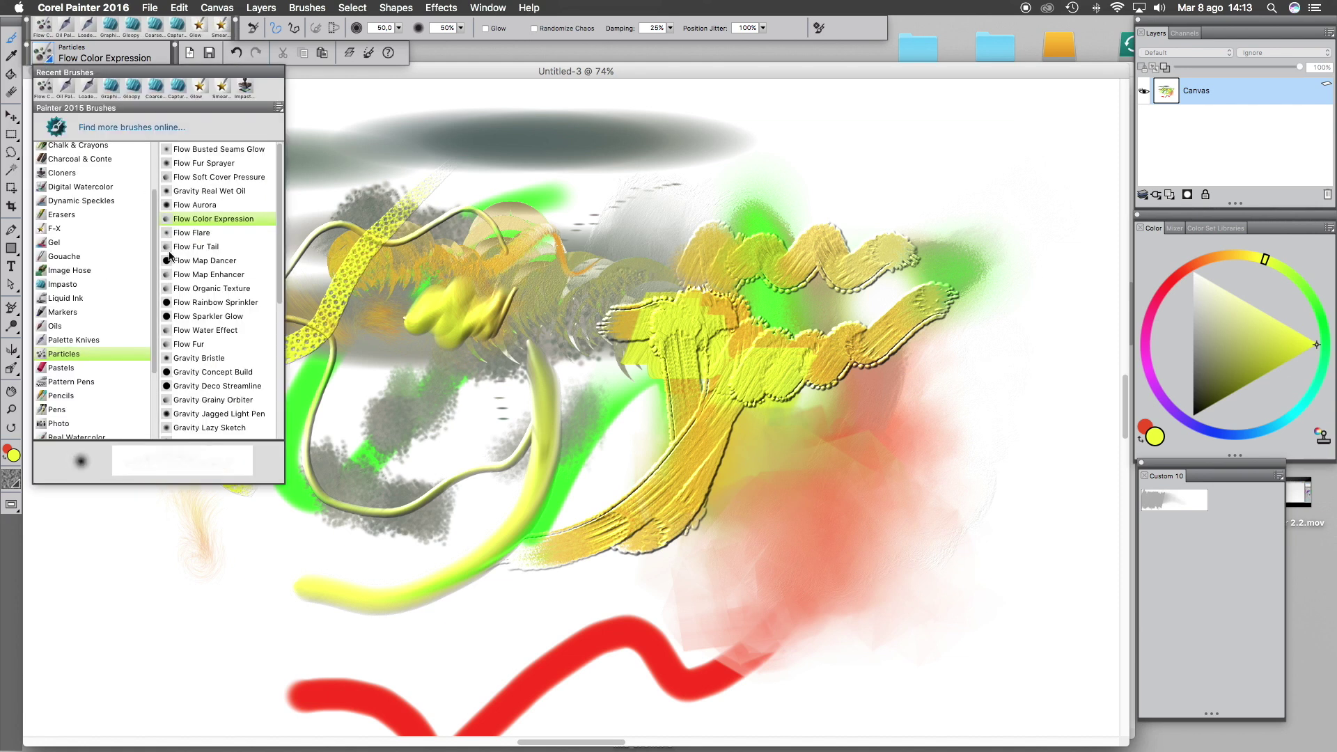
{"action": "left_click", "coordinate": [76, 369]}
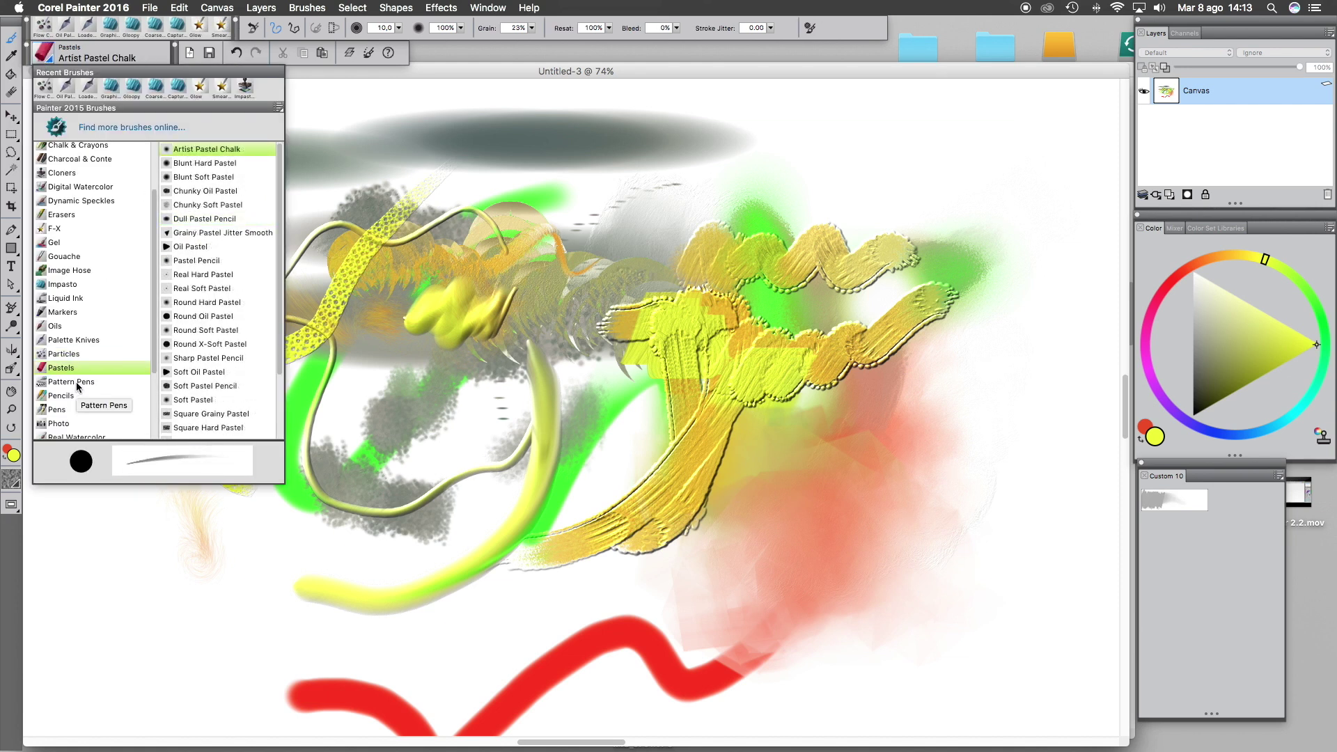
{"action": "left_click", "coordinate": [77, 384]}
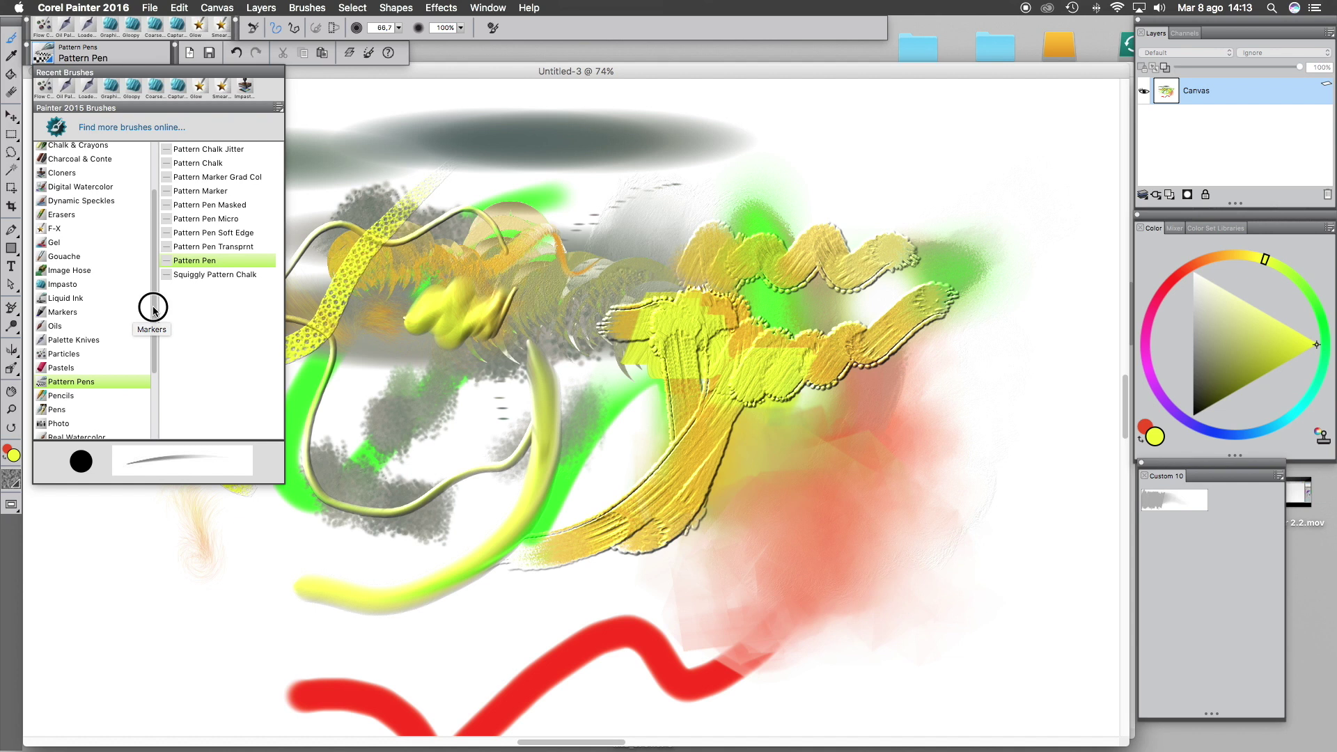
{"action": "mouse_move", "coordinate": [153, 323]}
{"action": "left_mouse_down"}
{"action": "mouse_move", "coordinate": [153, 402]}
{"action": "mouse_move", "coordinate": [160, 288]}
{"action": "mouse_move", "coordinate": [153, 404]}
{"action": "left_mouse_up"}
{"action": "left_click", "coordinate": [713, 185]}
{"action": "mouse_move", "coordinate": [888, 129]}
{"action": "left_mouse_down"}
{"action": "mouse_move", "coordinate": [752, 186]}
{"action": "mouse_move", "coordinate": [989, 186]}
{"action": "mouse_move", "coordinate": [1000, 444]}
{"action": "left_mouse_up"}
{"action": "mouse_move", "coordinate": [921, 503]}
{"action": "left_mouse_down"}
{"action": "mouse_move", "coordinate": [839, 608]}
{"action": "mouse_move", "coordinate": [864, 630]}
{"action": "left_mouse_up"}
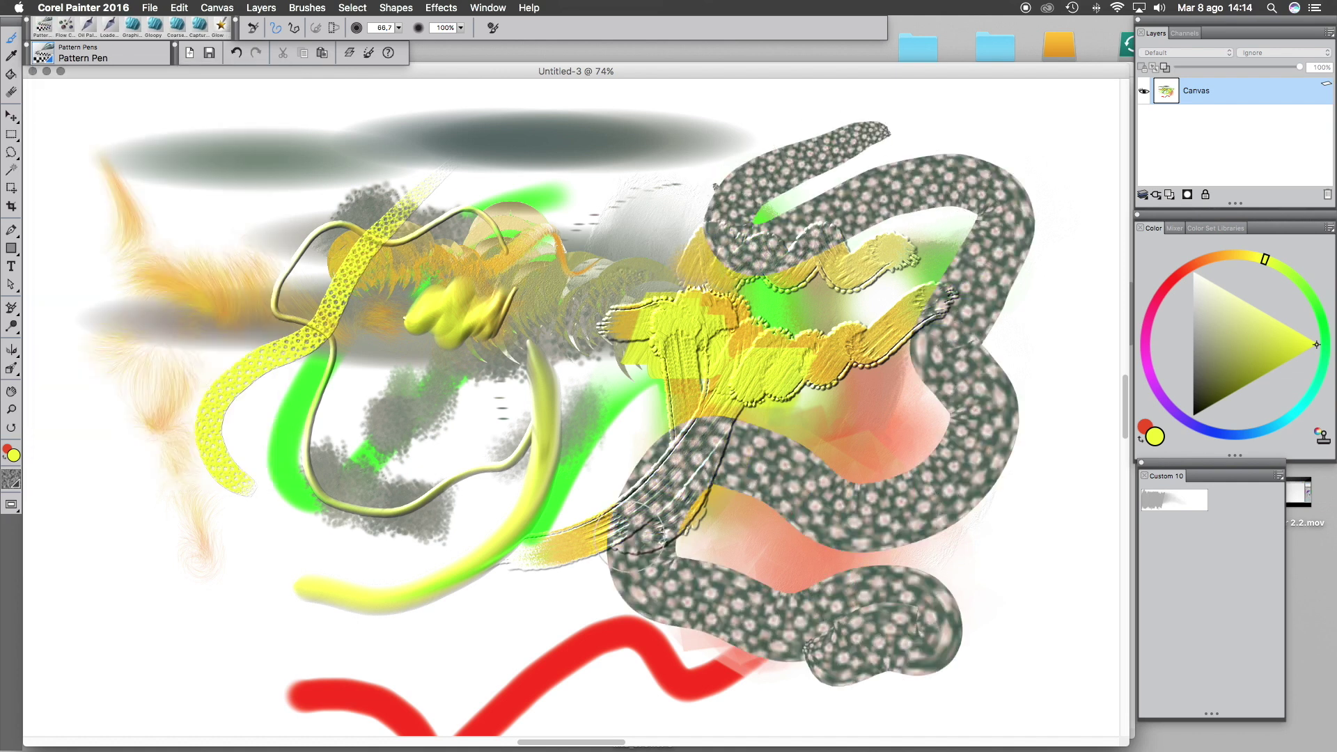
Open the Pattern Libraries panel from the media libraries
{"action": "left_click", "coordinate": [485, 7]}
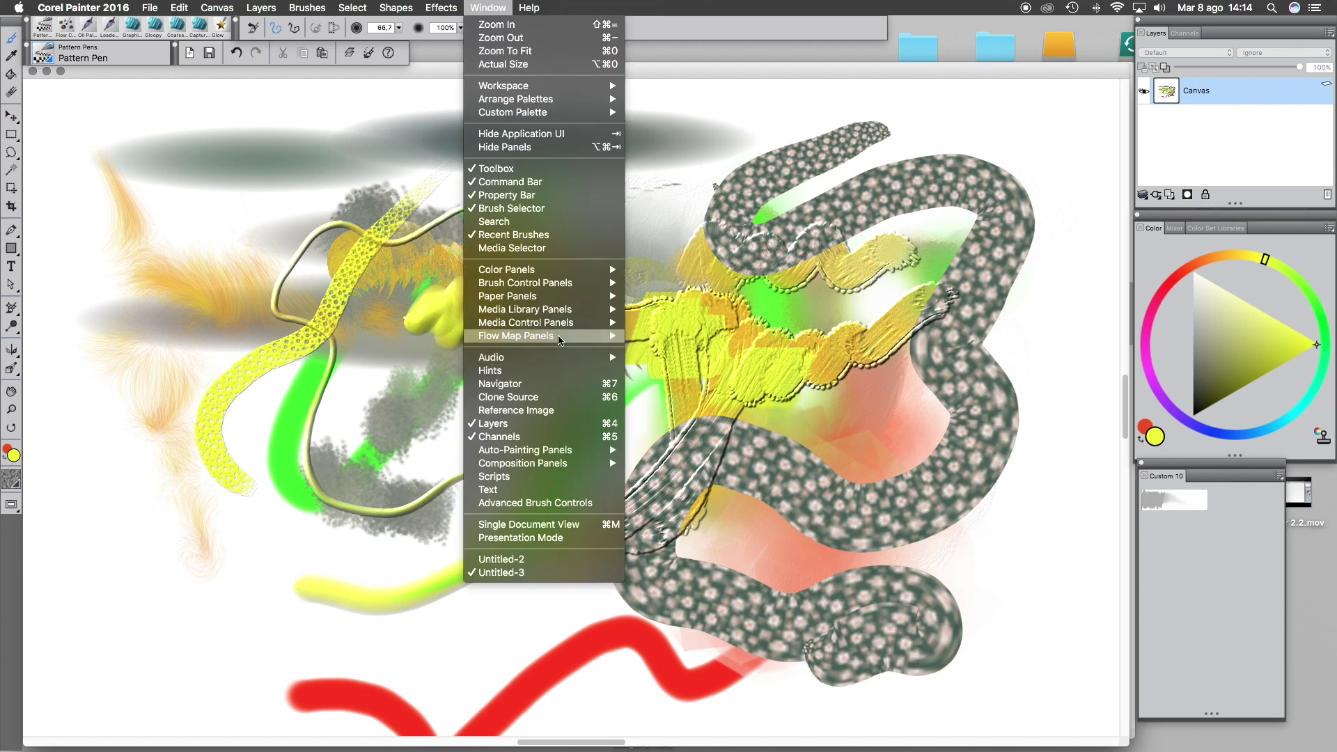
{"action": "left_click", "coordinate": [564, 311]}
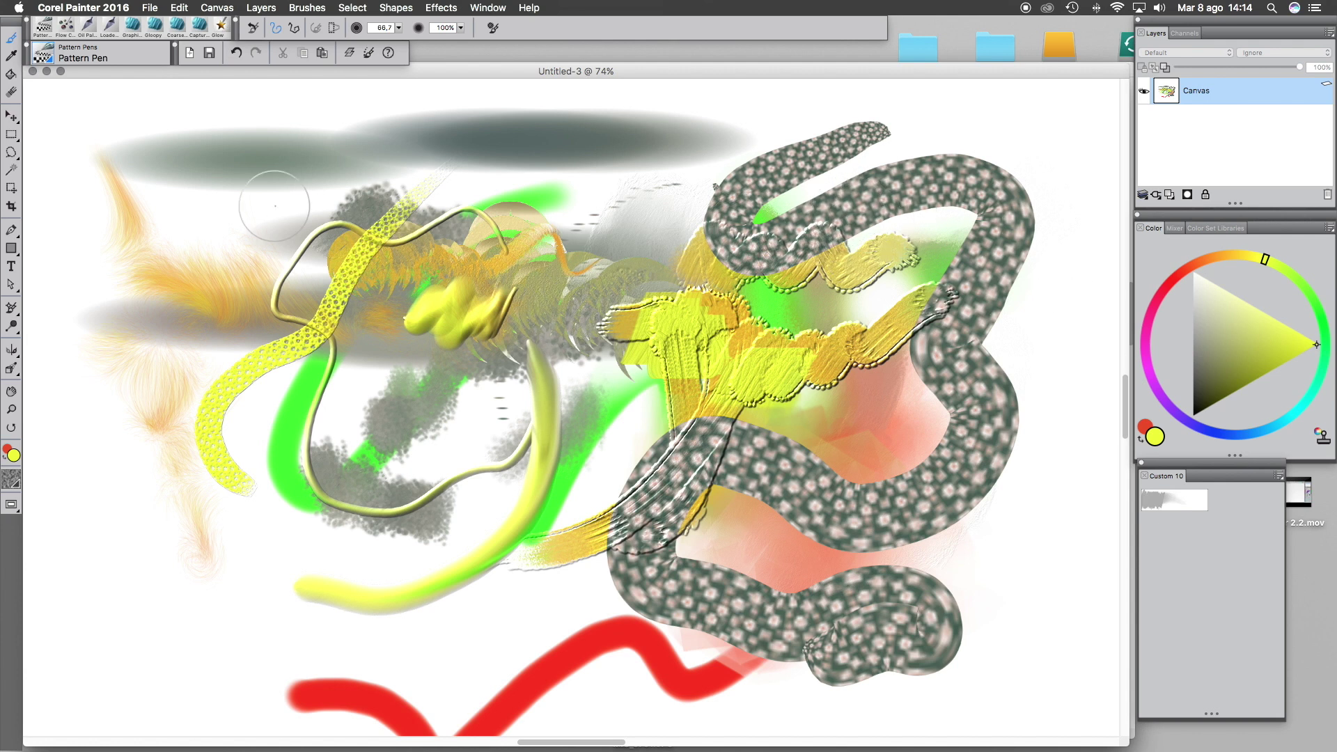
{"action": "left_click", "coordinate": [483, 7]}
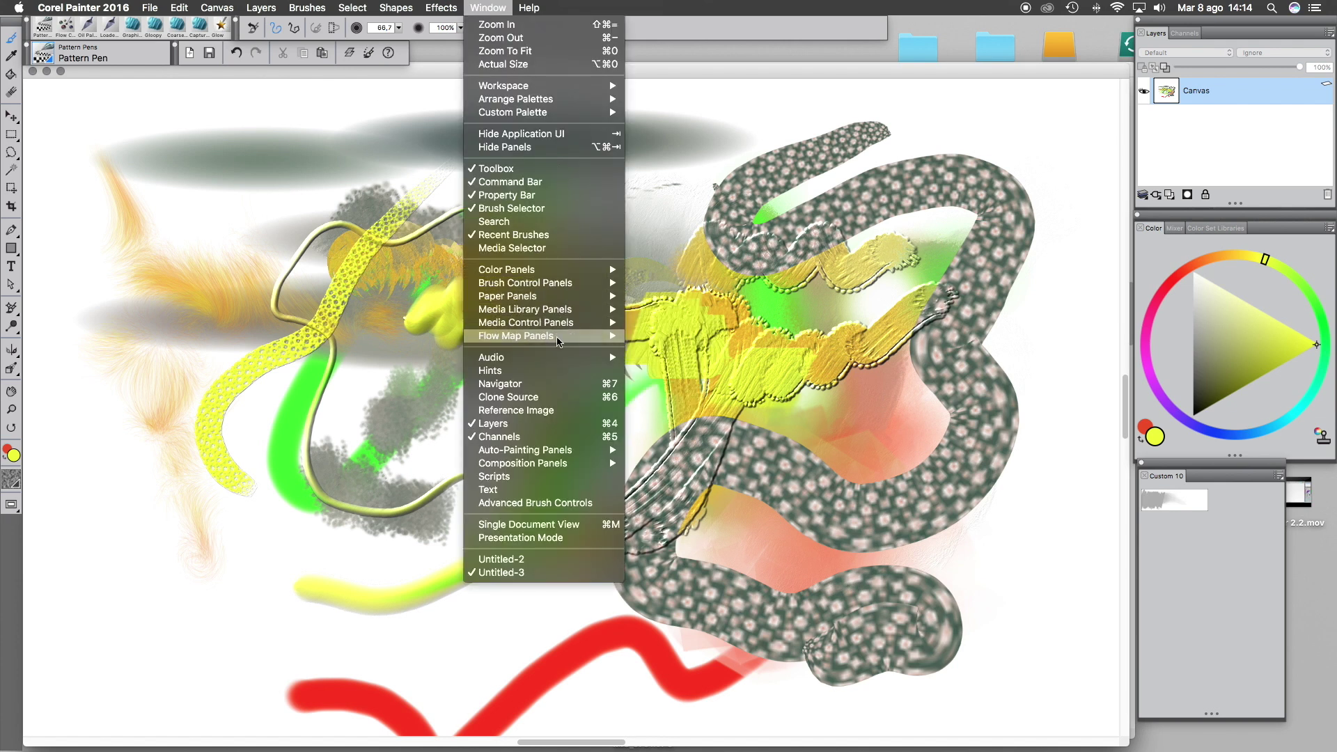
{"action": "mouse_move", "coordinate": [587, 313]}
{"action": "left_click", "coordinate": [658, 309]}
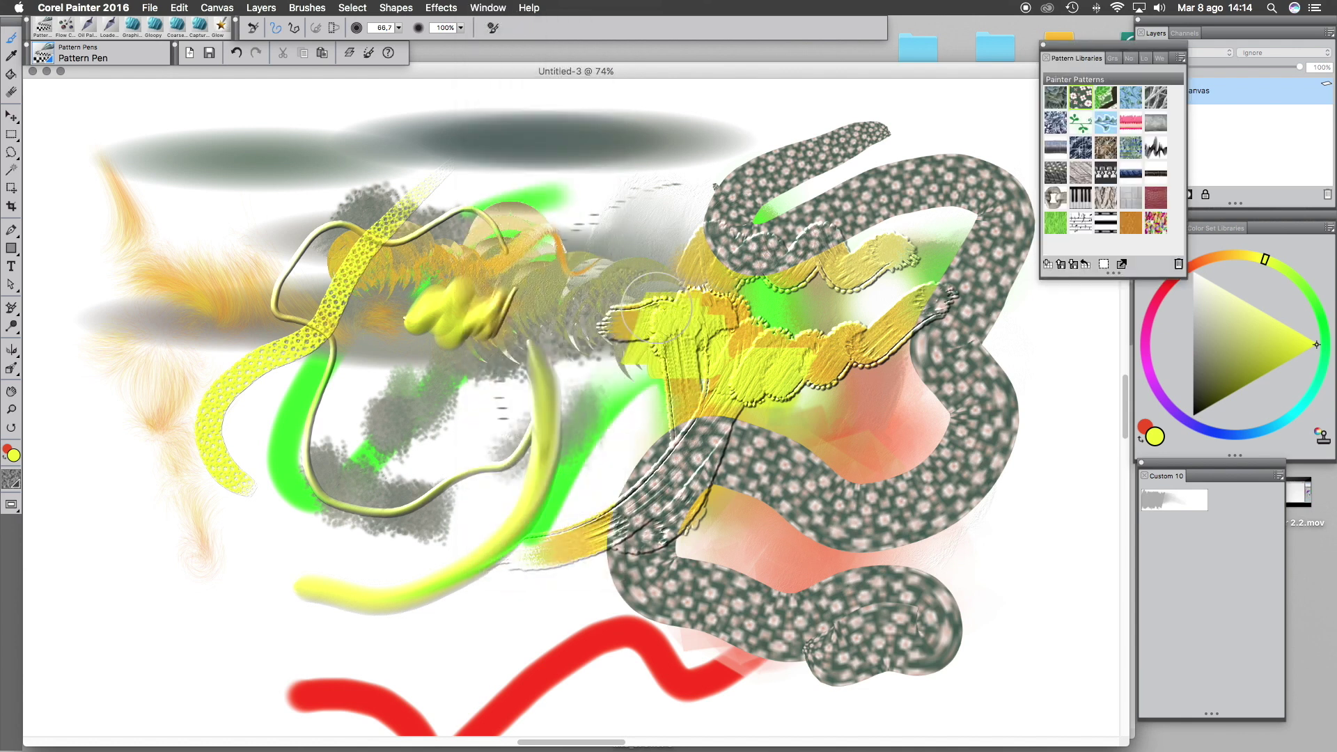
Paint curved strokes over the earlier marks with the light blue pattern and with grey patterns from Painter Patterns
{"action": "left_click", "coordinate": [1106, 123]}
{"action": "mouse_move", "coordinate": [433, 253]}
{"action": "left_mouse_down"}
{"action": "mouse_move", "coordinate": [328, 346]}
{"action": "mouse_move", "coordinate": [413, 420]}
{"action": "mouse_move", "coordinate": [439, 533]}
{"action": "mouse_move", "coordinate": [565, 564]}
{"action": "left_mouse_up"}
{"action": "left_click", "coordinate": [1153, 152]}
{"action": "mouse_move", "coordinate": [386, 333]}
{"action": "left_mouse_down"}
{"action": "mouse_move", "coordinate": [315, 326]}
{"action": "mouse_move", "coordinate": [302, 439]}
{"action": "mouse_move", "coordinate": [258, 555]}
{"action": "left_mouse_up"}
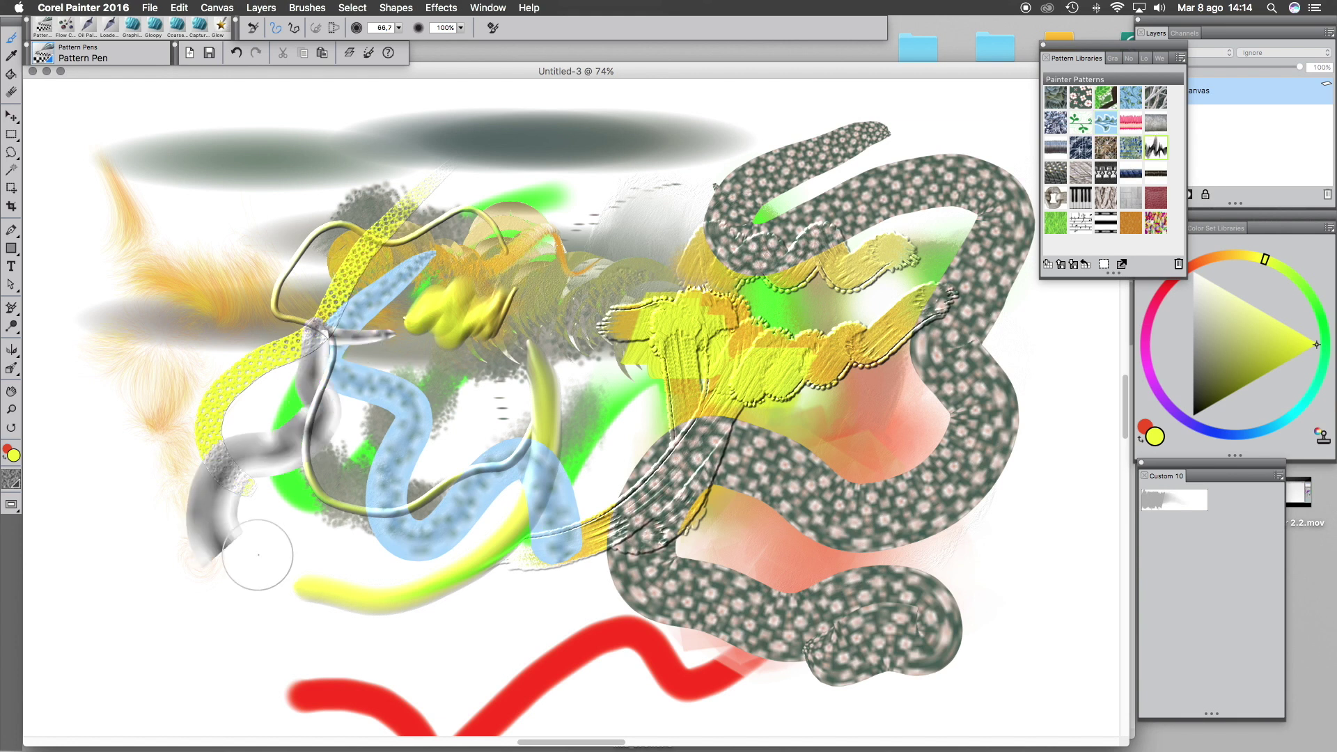
{"action": "mouse_move", "coordinate": [299, 192]}
{"action": "left_mouse_down"}
{"action": "mouse_move", "coordinate": [215, 269]}
{"action": "mouse_move", "coordinate": [149, 427]}
{"action": "mouse_move", "coordinate": [358, 439]}
{"action": "mouse_move", "coordinate": [374, 411]}
{"action": "left_mouse_up"}
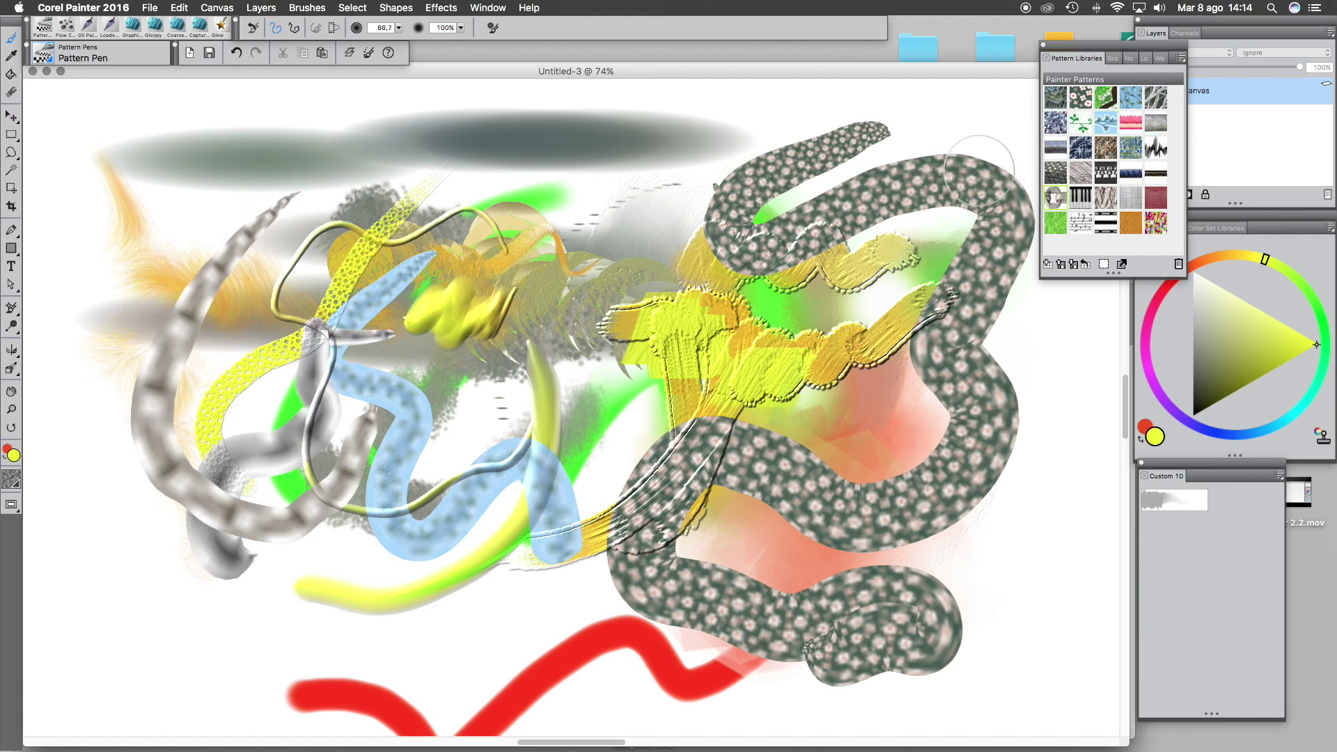
Look at the dialog for importing a pattern library, cancel it, and close the Pattern Libraries panel
{"action": "left_click", "coordinate": [1060, 264]}
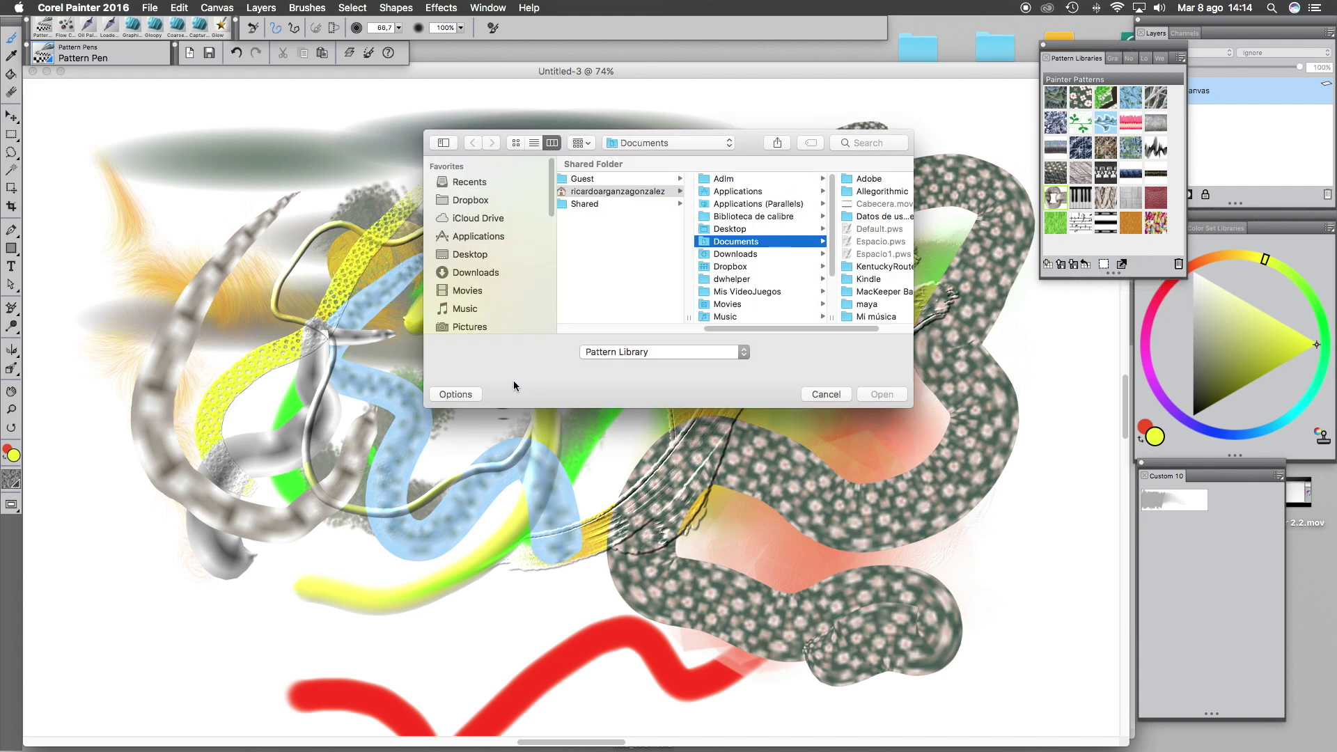
{"action": "key", "text": "Escape"}
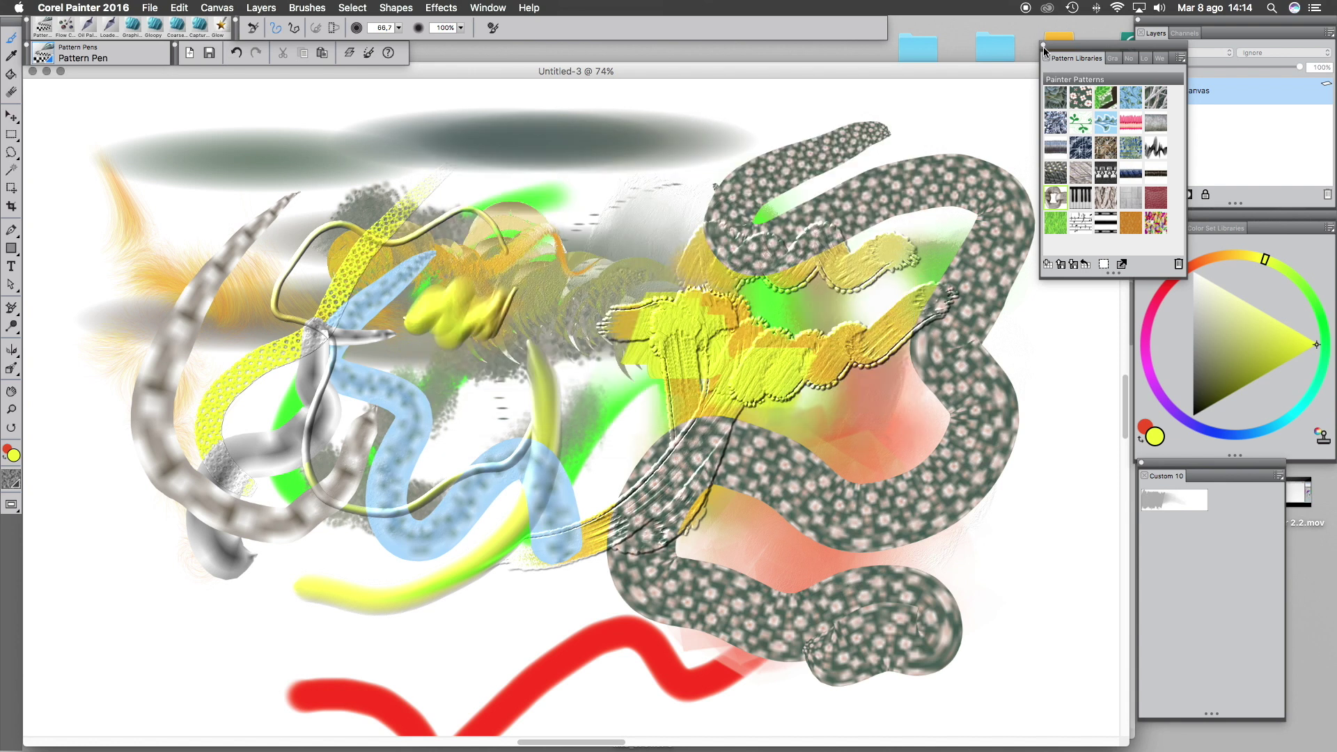
{"action": "left_click", "coordinate": [1044, 46]}
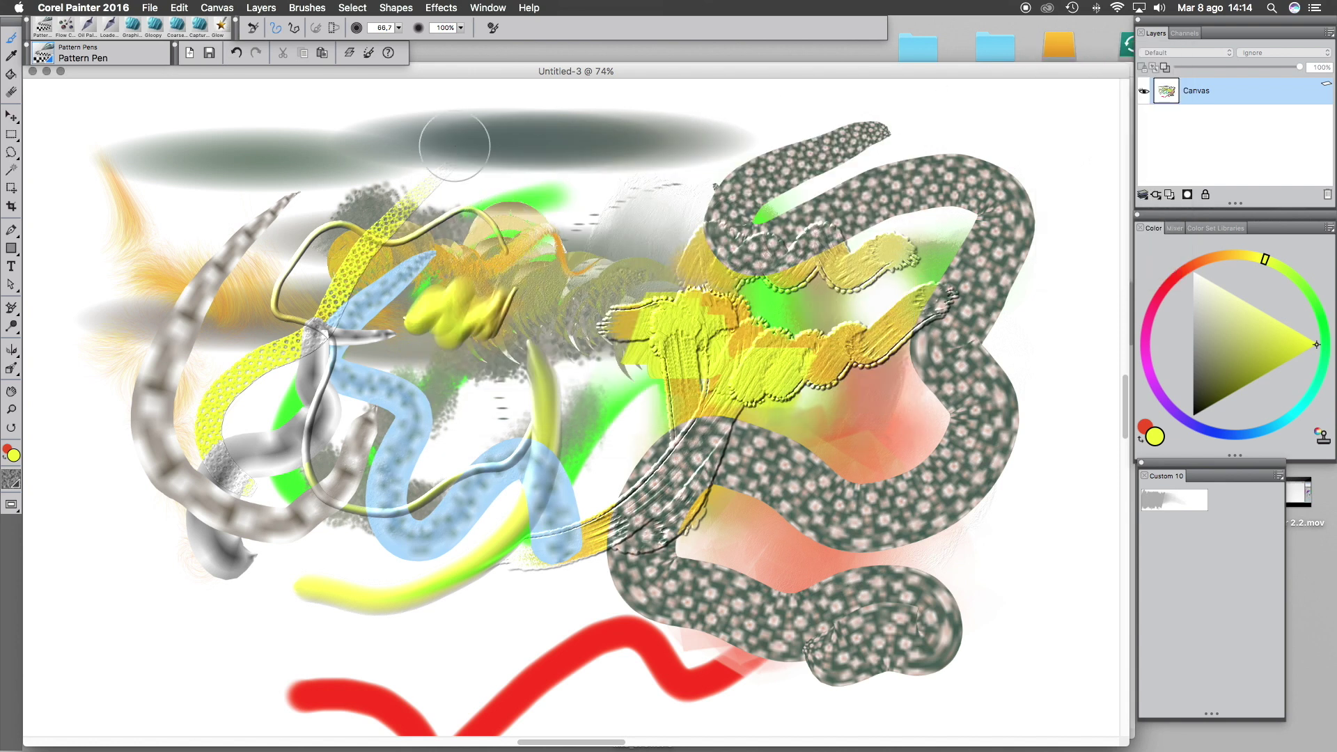
Choose the Burn brush from Photo and darken parts of the flowered pattern stroke, the red stroke and the blue stroke
{"action": "left_click", "coordinate": [44, 56]}
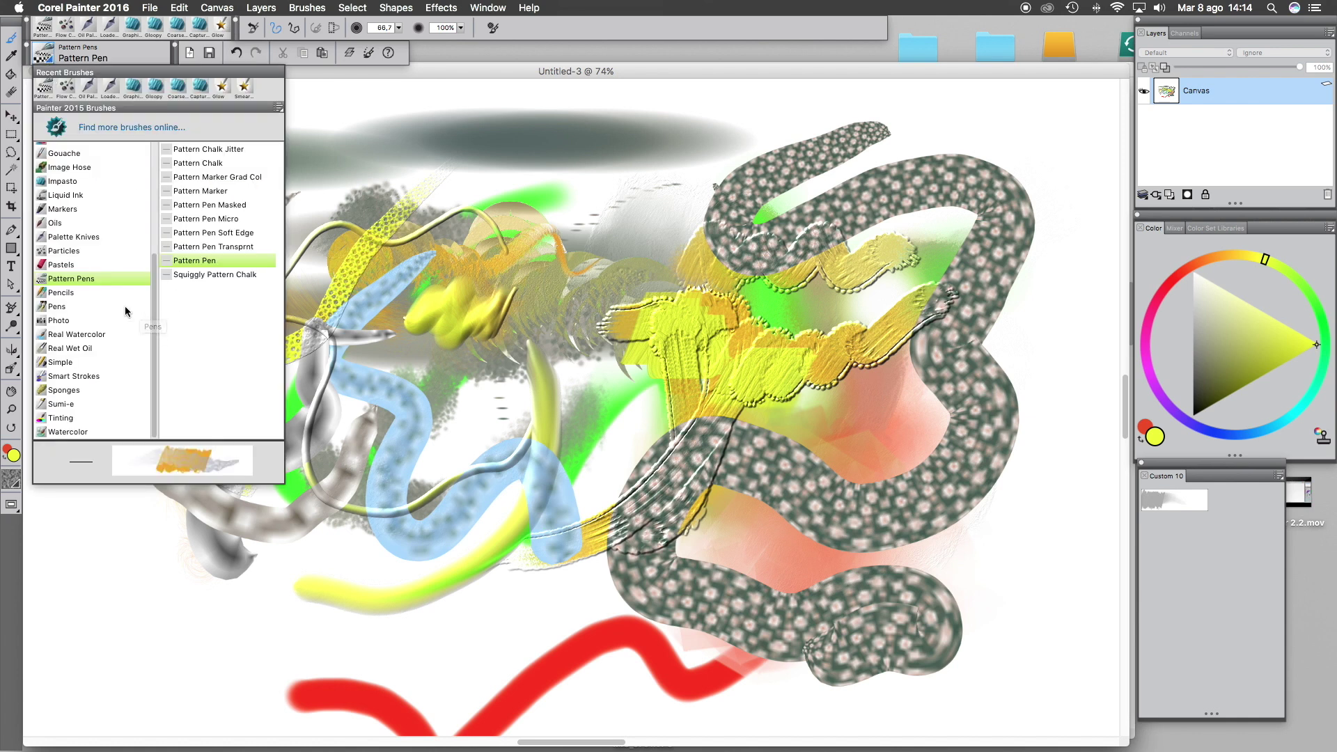
{"action": "left_click", "coordinate": [58, 322]}
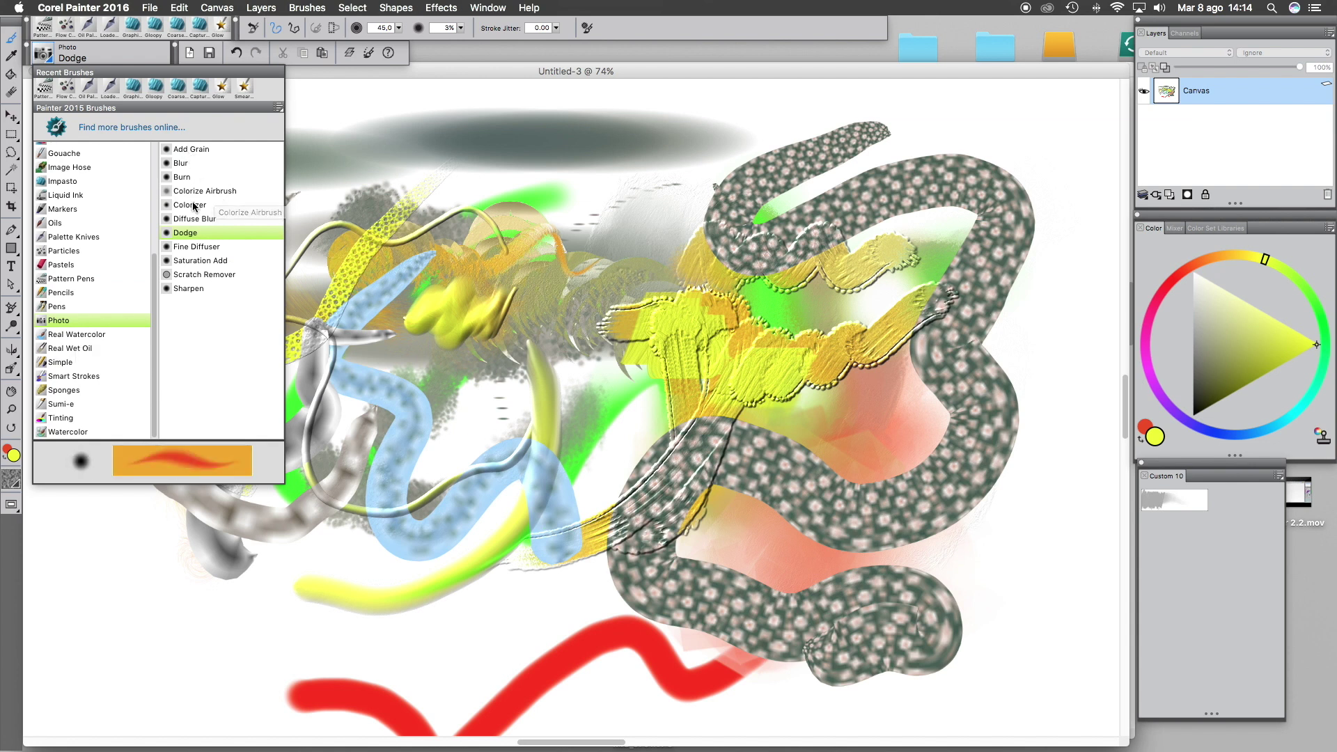
{"action": "left_click", "coordinate": [182, 177]}
{"action": "mouse_move", "coordinate": [751, 256]}
{"action": "left_mouse_down"}
{"action": "mouse_move", "coordinate": [722, 270]}
{"action": "mouse_move", "coordinate": [753, 256]}
{"action": "mouse_move", "coordinate": [707, 297]}
{"action": "mouse_move", "coordinate": [754, 230]}
{"action": "mouse_move", "coordinate": [720, 277]}
{"action": "mouse_move", "coordinate": [693, 239]}
{"action": "left_mouse_up"}
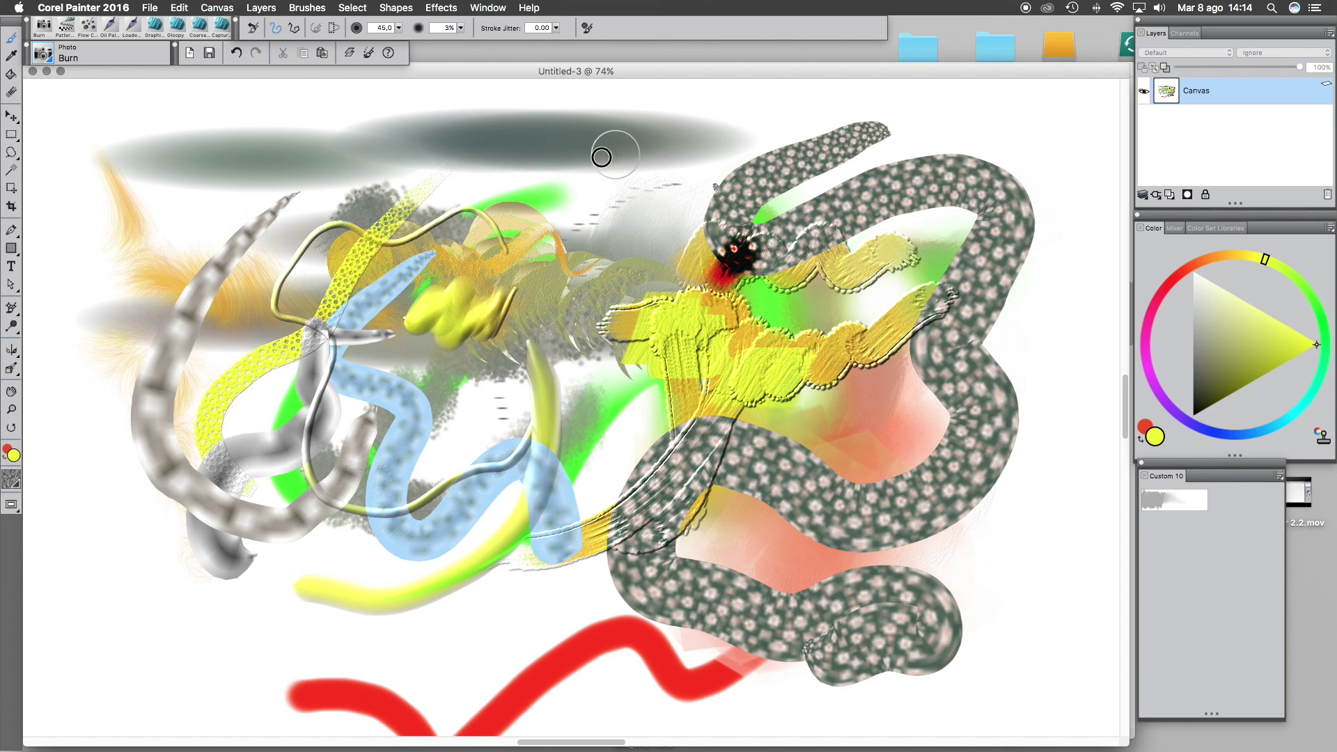
{"action": "mouse_move", "coordinate": [300, 689]}
{"action": "left_mouse_down"}
{"action": "mouse_move", "coordinate": [287, 690]}
{"action": "mouse_move", "coordinate": [376, 675]}
{"action": "mouse_move", "coordinate": [318, 663]}
{"action": "left_mouse_up"}
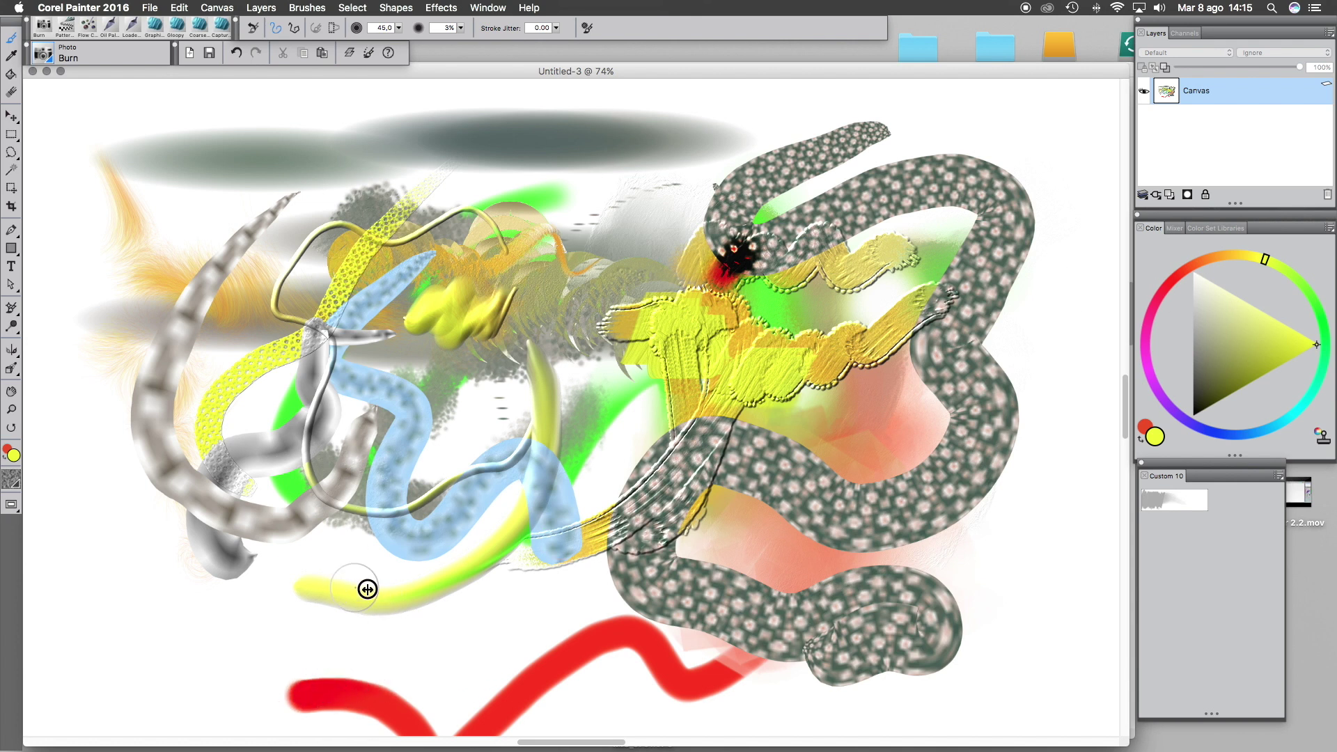
{"action": "mouse_move", "coordinate": [566, 551]}
{"action": "left_mouse_down"}
{"action": "mouse_move", "coordinate": [569, 511]}
{"action": "mouse_move", "coordinate": [556, 569]}
{"action": "mouse_move", "coordinate": [576, 550]}
{"action": "mouse_move", "coordinate": [573, 504]}
{"action": "mouse_move", "coordinate": [516, 560]}
{"action": "mouse_move", "coordinate": [570, 481]}
{"action": "mouse_move", "coordinate": [524, 553]}
{"action": "mouse_move", "coordinate": [570, 528]}
{"action": "mouse_move", "coordinate": [556, 552]}
{"action": "mouse_move", "coordinate": [561, 479]}
{"action": "mouse_move", "coordinate": [533, 496]}
{"action": "mouse_move", "coordinate": [558, 440]}
{"action": "mouse_move", "coordinate": [573, 443]}
{"action": "mouse_move", "coordinate": [555, 561]}
{"action": "mouse_move", "coordinate": [540, 472]}
{"action": "left_mouse_up"}
Switch to the Dodge brush from Photo and lighten a spot on the red stroke
{"action": "left_click", "coordinate": [43, 55]}
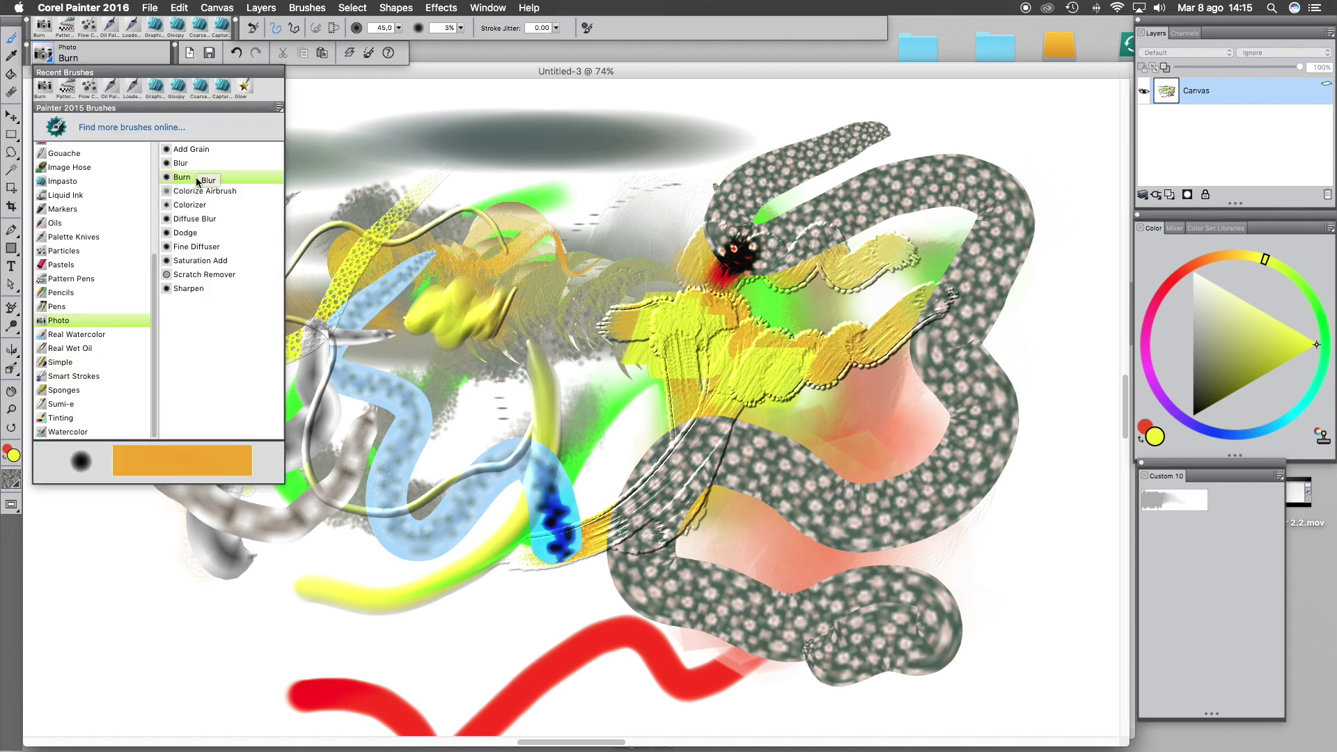
{"action": "left_click", "coordinate": [186, 232]}
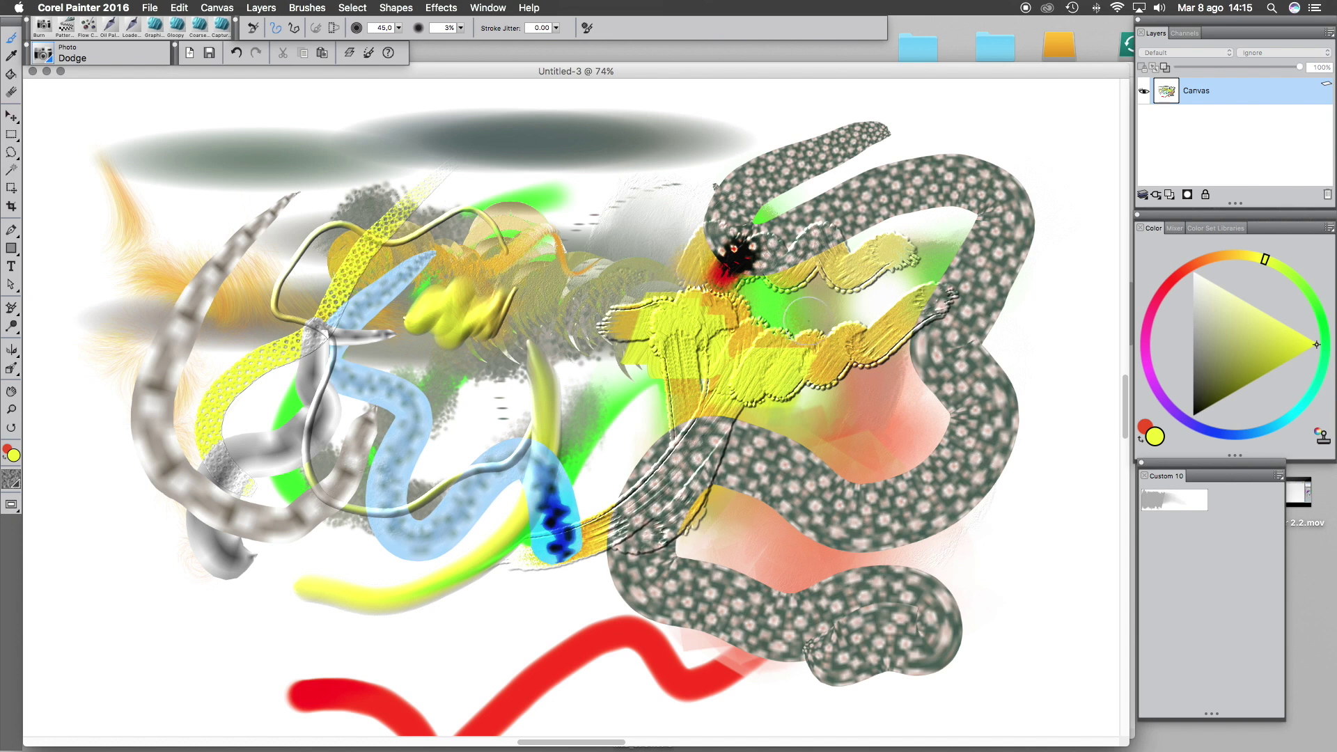
{"action": "mouse_move", "coordinate": [686, 651]}
{"action": "left_mouse_down"}
{"action": "mouse_move", "coordinate": [658, 663]}
{"action": "mouse_move", "coordinate": [681, 645]}
{"action": "mouse_move", "coordinate": [679, 670]}
{"action": "left_mouse_up"}
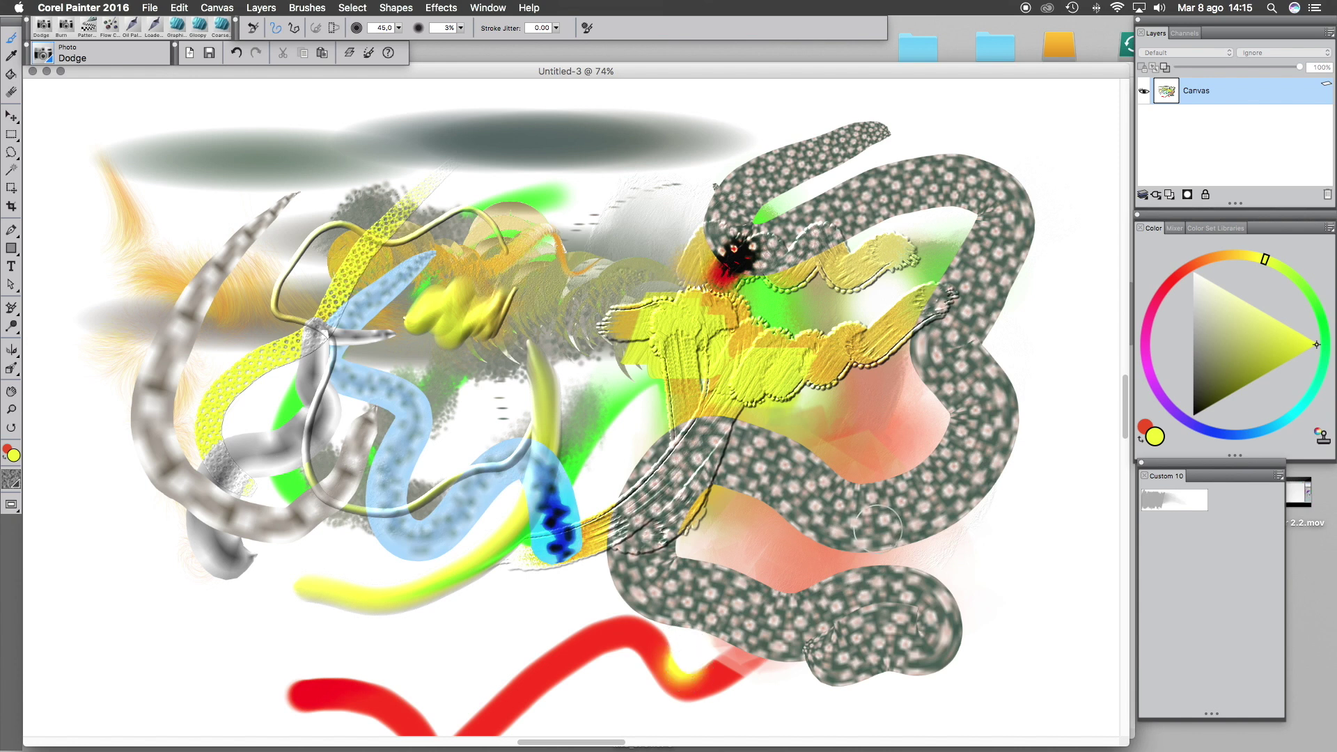
Add the Dodge and Burn brushes to the custom palette
{"action": "left_click", "coordinate": [47, 54]}
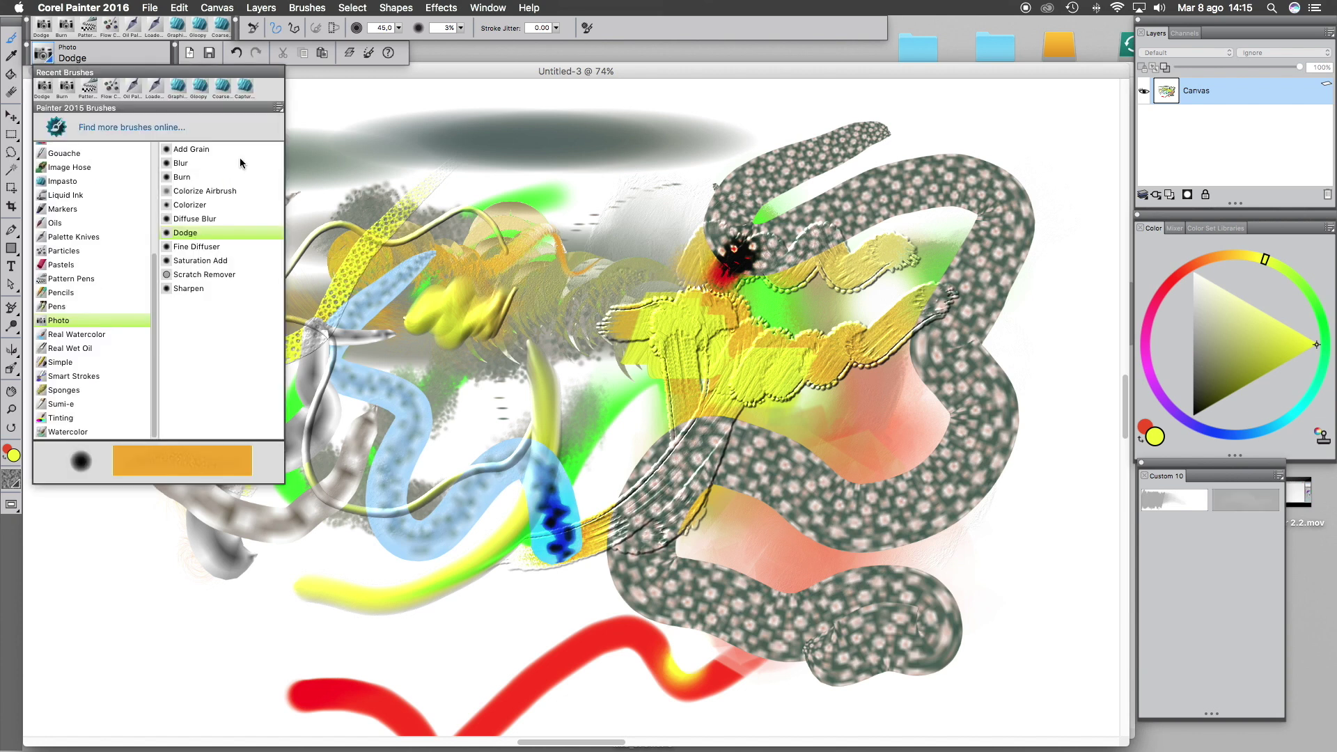
{"action": "left_click", "coordinate": [192, 177]}
{"action": "mouse_move", "coordinate": [46, 55]}
{"action": "left_mouse_down"}
{"action": "mouse_move", "coordinate": [1194, 545]}
{"action": "mouse_move", "coordinate": [1246, 543]}
{"action": "mouse_move", "coordinate": [1233, 528]}
{"action": "mouse_move", "coordinate": [1243, 525]}
{"action": "left_mouse_up"}
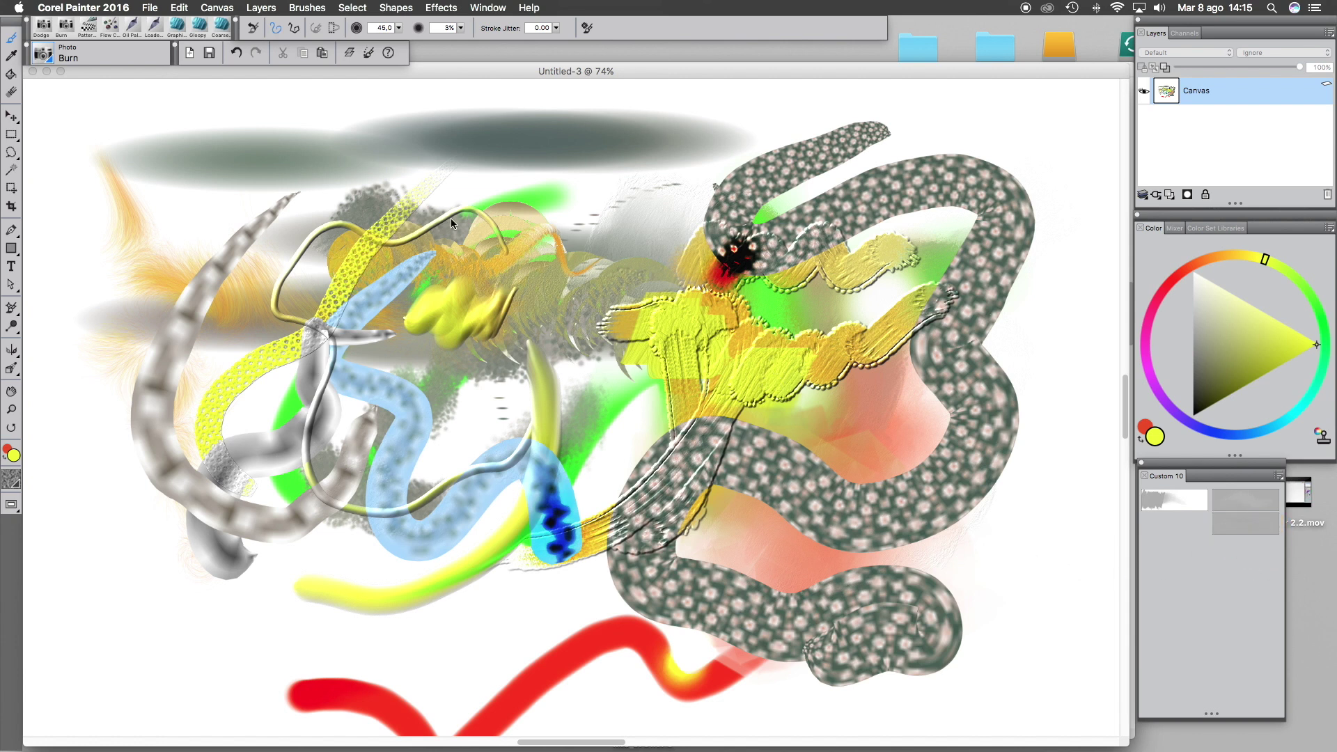
Browse the Real Watercolor, Real Wet Oil and Simple brush categories, selecting Digital Airbrush and 2B Pencil from Simple
{"action": "left_click", "coordinate": [52, 54]}
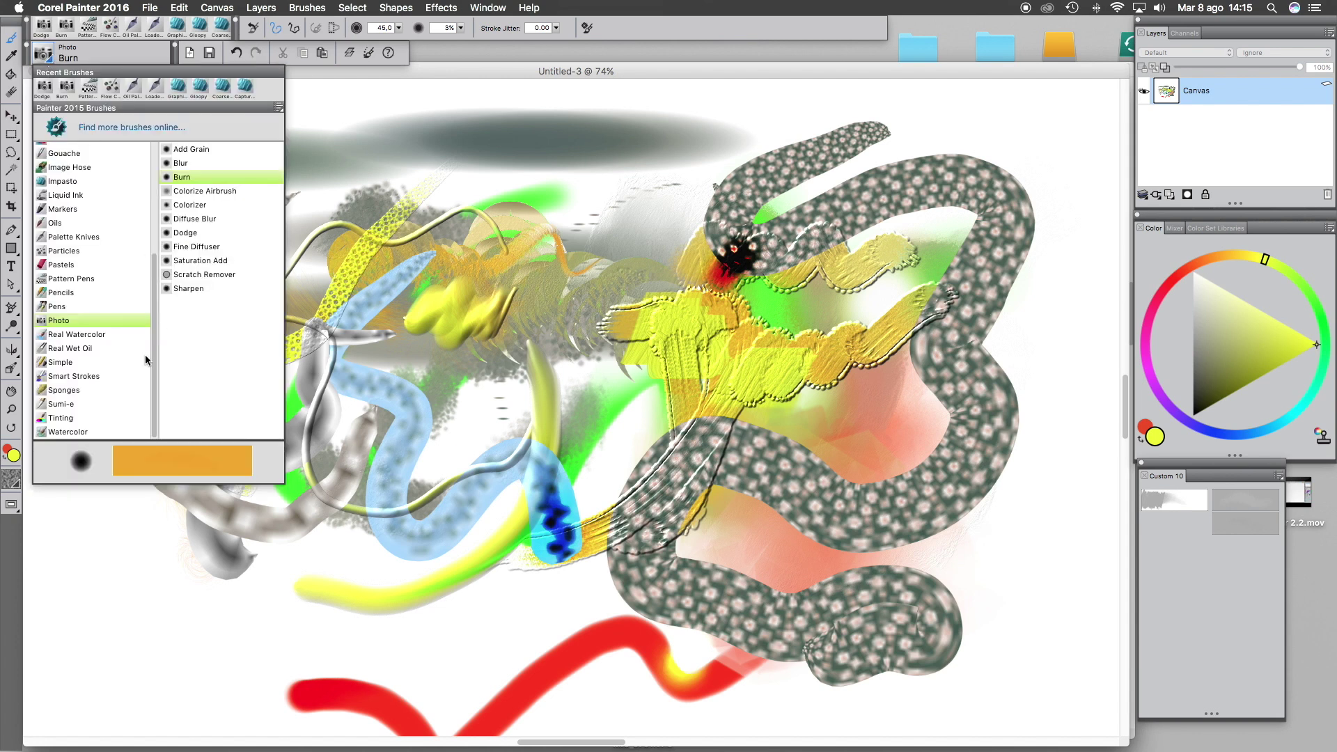
{"action": "left_click", "coordinate": [83, 336]}
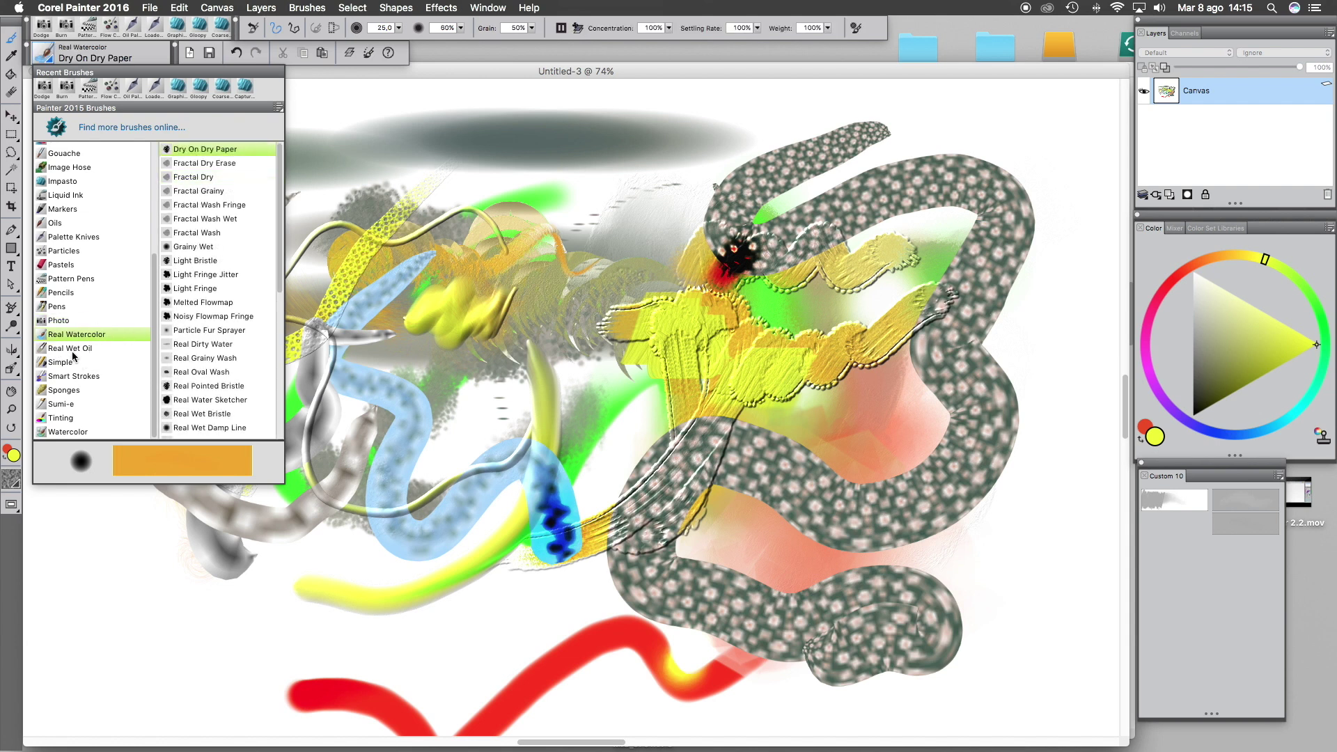
{"action": "left_click", "coordinate": [73, 349]}
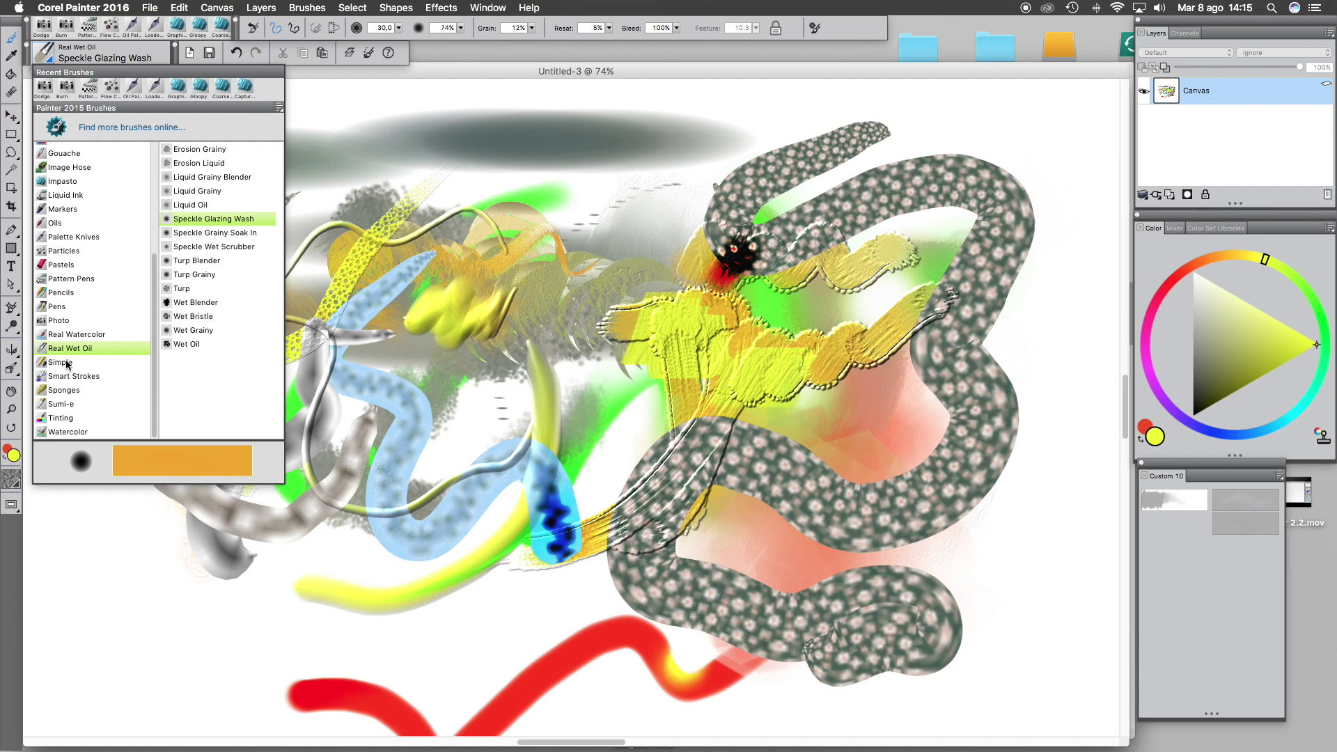
{"action": "left_click", "coordinate": [68, 366]}
{"action": "left_click", "coordinate": [184, 177]}
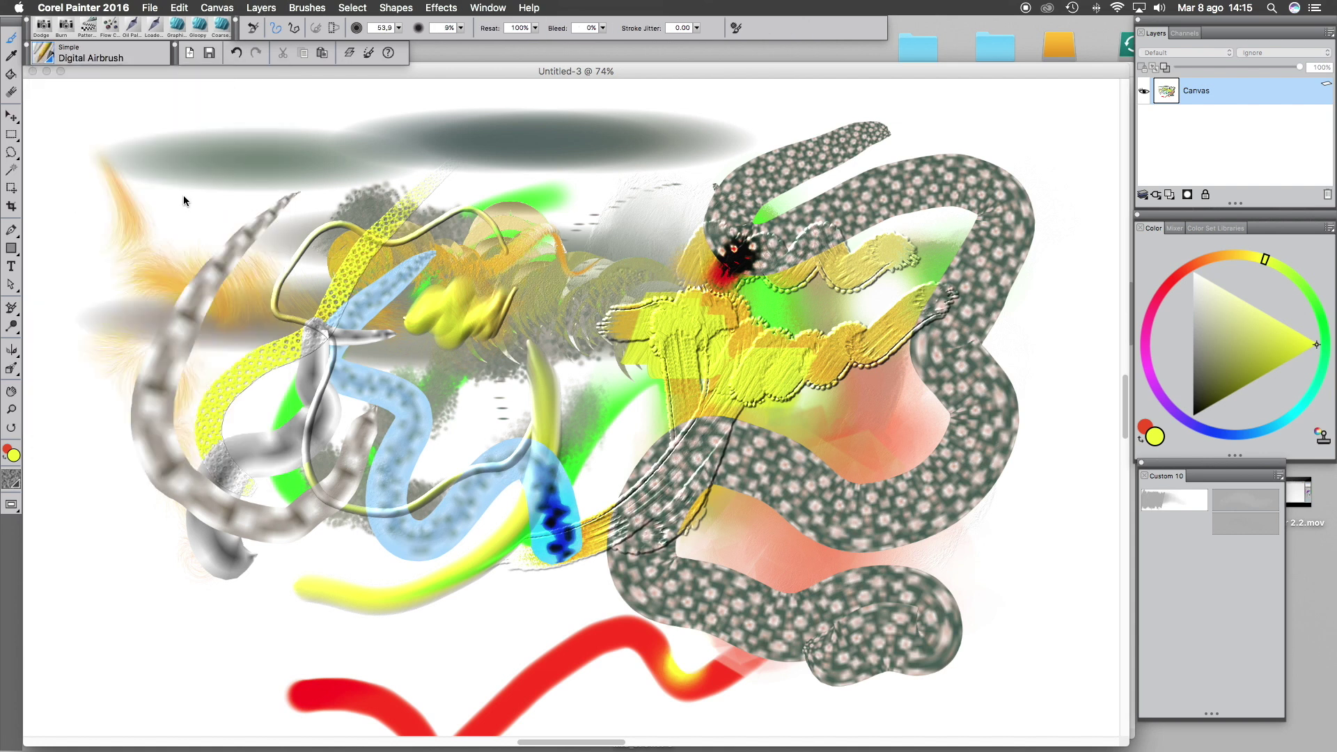
{"action": "left_click", "coordinate": [46, 53]}
{"action": "left_click", "coordinate": [207, 149]}
Paint a yellow zigzag with the Scratchboard Tool from Simple, and cover the nearby strokes at size 147.8 and 22% opacity
{"action": "left_click", "coordinate": [44, 54]}
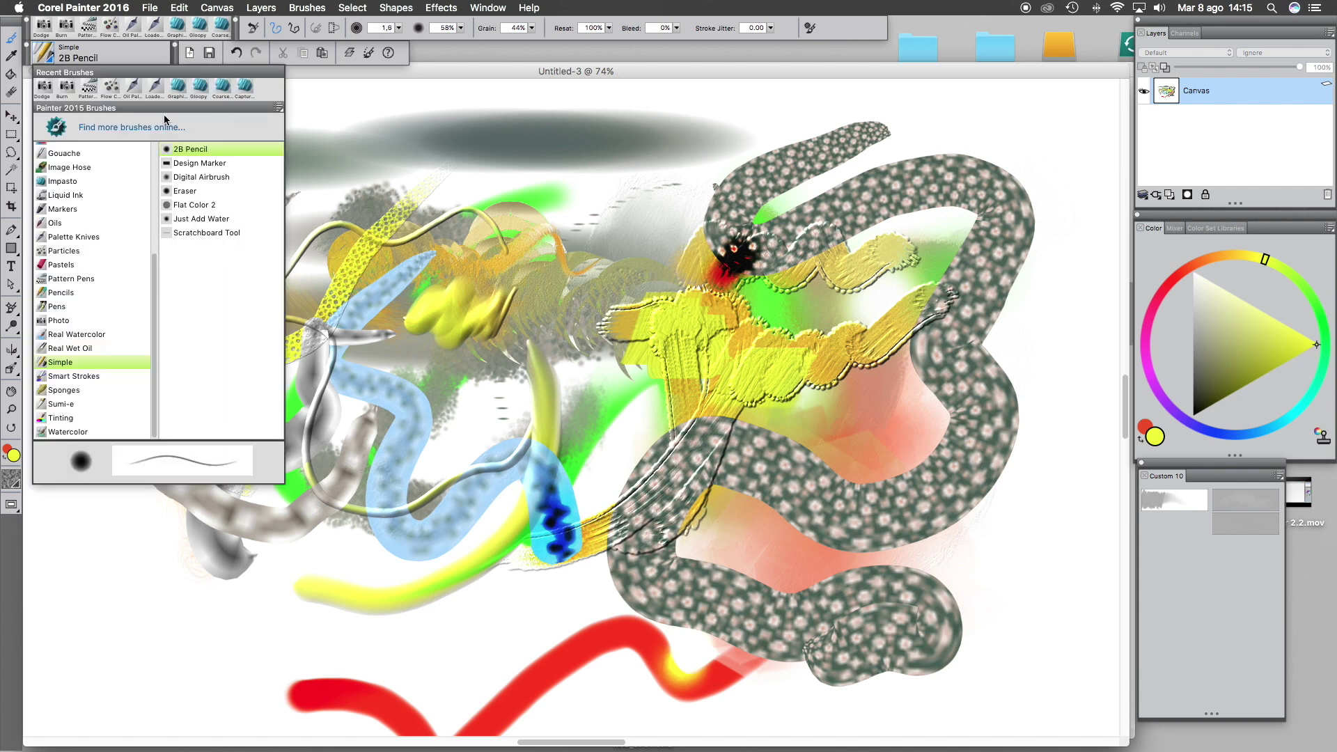
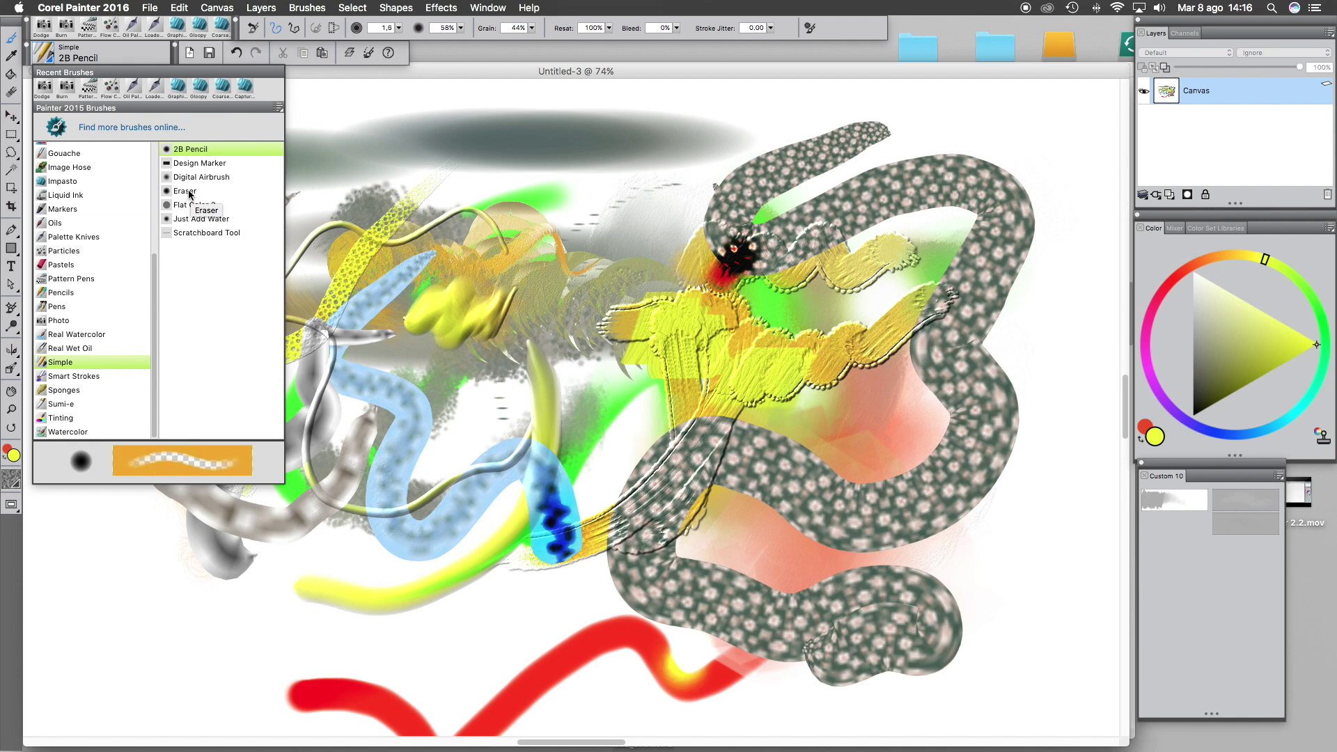
{"action": "left_click", "coordinate": [186, 233]}
{"action": "mouse_move", "coordinate": [640, 296]}
{"action": "left_mouse_down"}
{"action": "mouse_move", "coordinate": [585, 328]}
{"action": "mouse_move", "coordinate": [480, 251]}
{"action": "left_mouse_up"}
{"action": "left_click", "coordinate": [460, 28]}
{"action": "mouse_move", "coordinate": [455, 37]}
{"action": "left_mouse_down"}
{"action": "mouse_move", "coordinate": [383, 38]}
{"action": "mouse_move", "coordinate": [433, 38]}
{"action": "mouse_move", "coordinate": [420, 38]}
{"action": "left_mouse_up"}
{"action": "left_click", "coordinate": [461, 28]}
{"action": "mouse_move", "coordinate": [438, 299]}
{"action": "left_mouse_down"}
{"action": "mouse_move", "coordinate": [469, 275]}
{"action": "mouse_move", "coordinate": [445, 260]}
{"action": "mouse_move", "coordinate": [212, 233]}
{"action": "mouse_move", "coordinate": [257, 257]}
{"action": "mouse_move", "coordinate": [326, 204]}
{"action": "mouse_move", "coordinate": [320, 373]}
{"action": "mouse_move", "coordinate": [330, 275]}
{"action": "left_mouse_up"}
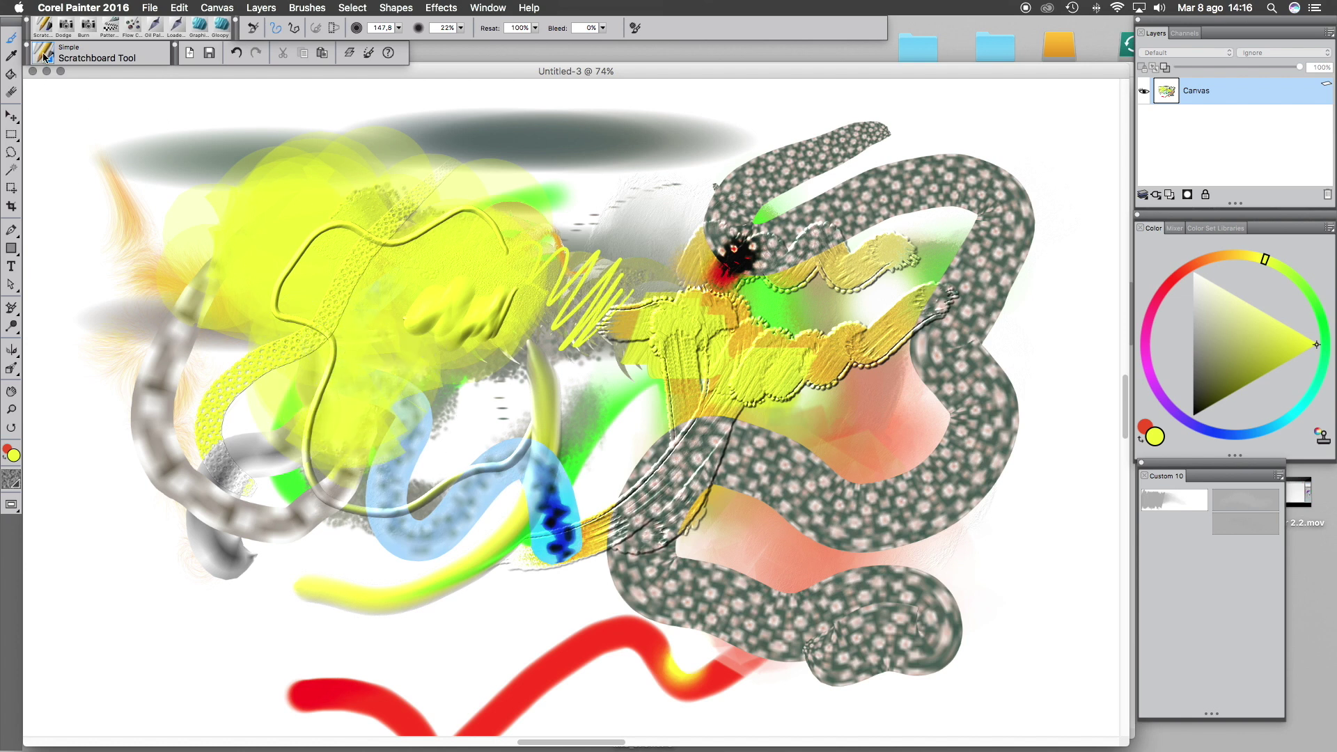
Choose Sponge Soft from Smart Strokes and scribble textured grey marks over the yellow area
{"action": "left_click", "coordinate": [44, 56]}
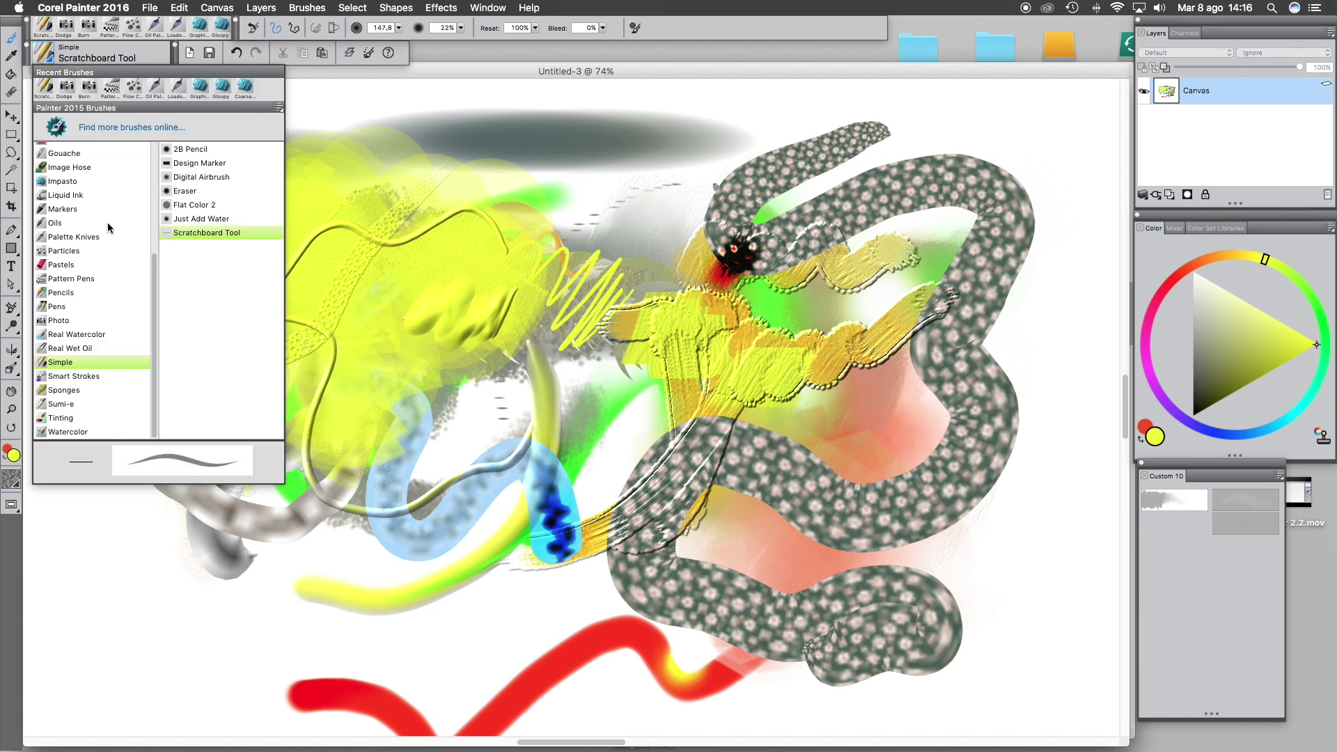
{"action": "left_click", "coordinate": [84, 377]}
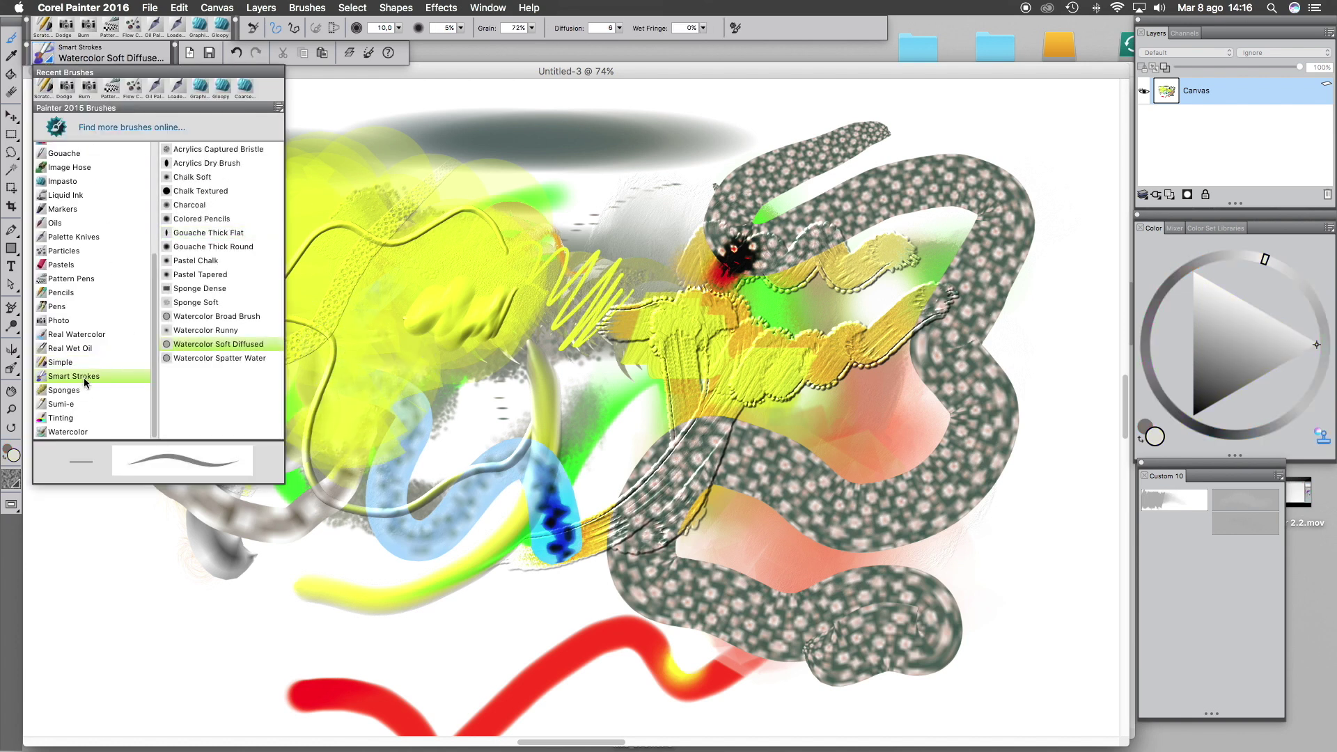
{"action": "left_click", "coordinate": [191, 304]}
{"action": "mouse_move", "coordinate": [420, 254]}
{"action": "left_mouse_down"}
{"action": "mouse_move", "coordinate": [290, 199]}
{"action": "mouse_move", "coordinate": [301, 186]}
{"action": "mouse_move", "coordinate": [314, 268]}
{"action": "left_mouse_up"}
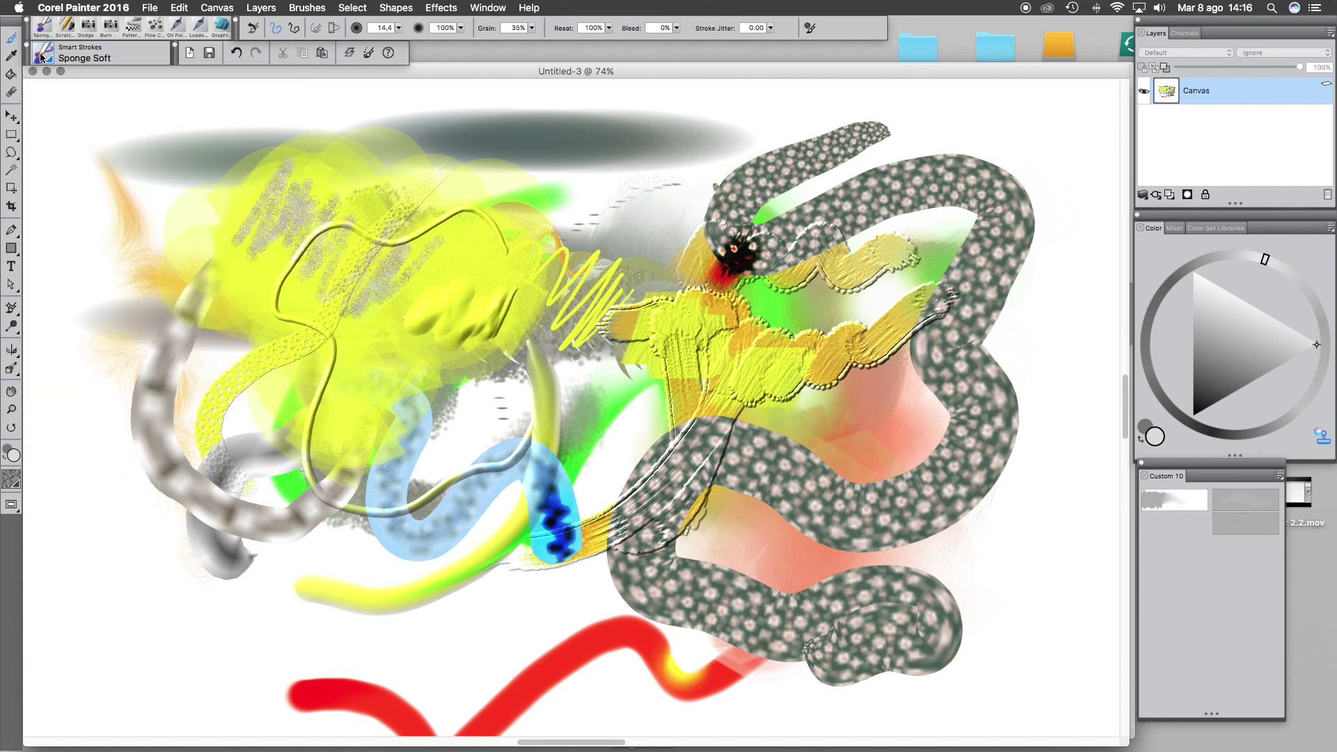
Dab yellow with Glazing Sponge from Sponges, raise the opacity to 100%, and sponge crimson over the yellow area
{"action": "left_click", "coordinate": [44, 56]}
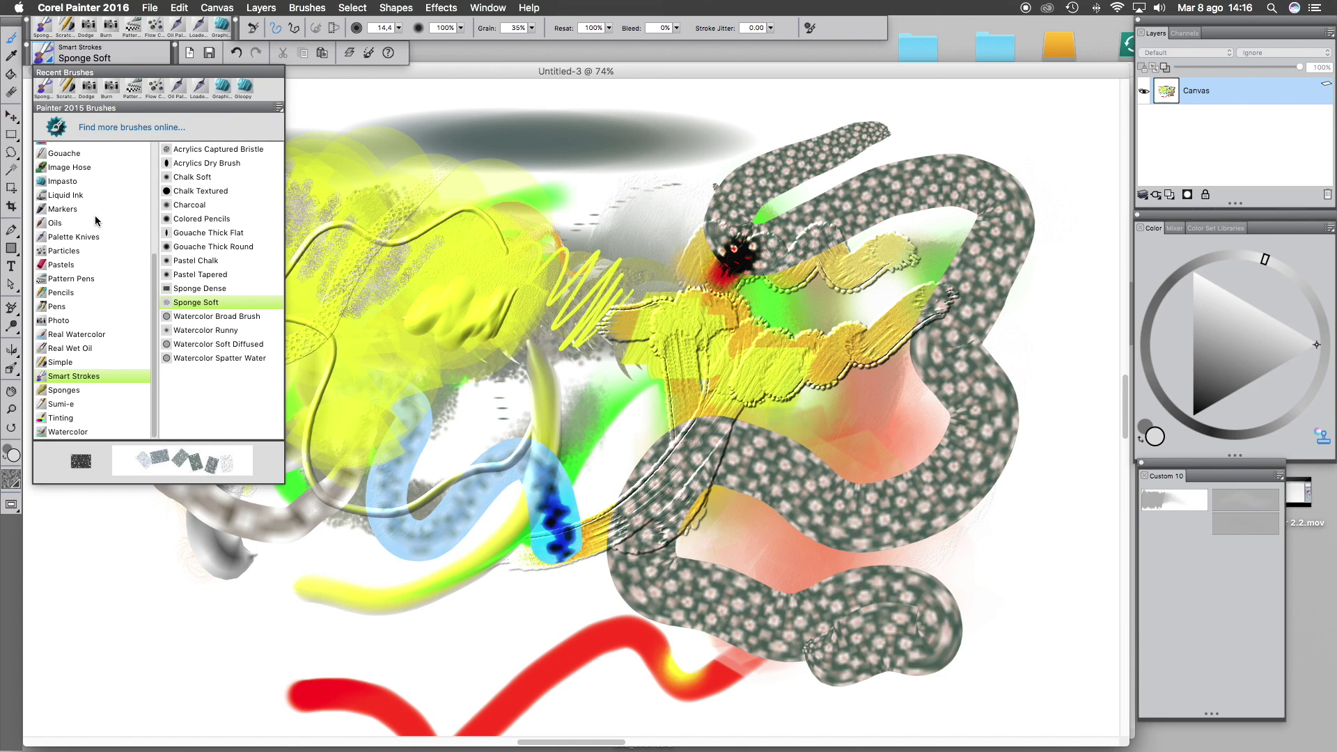
{"action": "left_click", "coordinate": [68, 392]}
{"action": "left_click", "coordinate": [232, 178]}
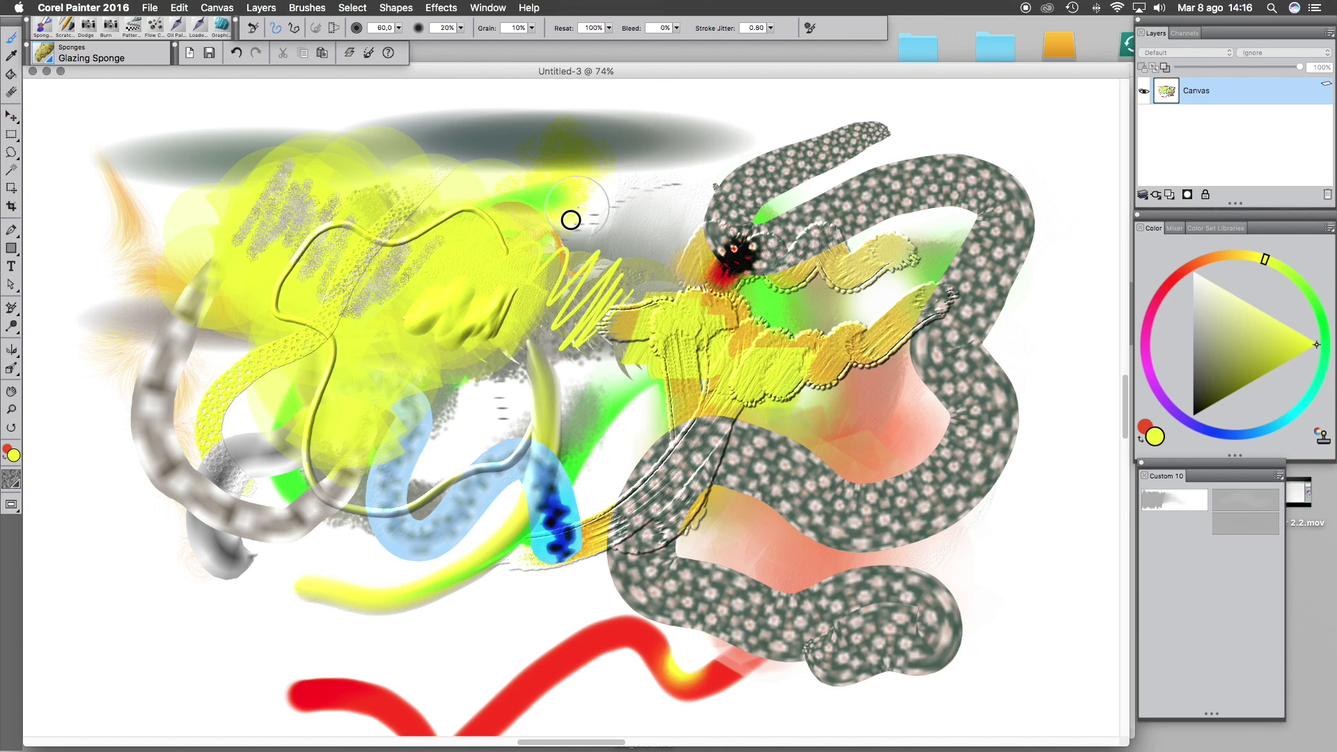
{"action": "left_click_drag", "start_coordinate": [627, 230], "coordinate": [552, 134]}
{"action": "left_click_drag", "start_coordinate": [461, 28], "coordinate": [530, 38]}
{"action": "left_click_drag", "start_coordinate": [1184, 277], "coordinate": [1156, 299]}
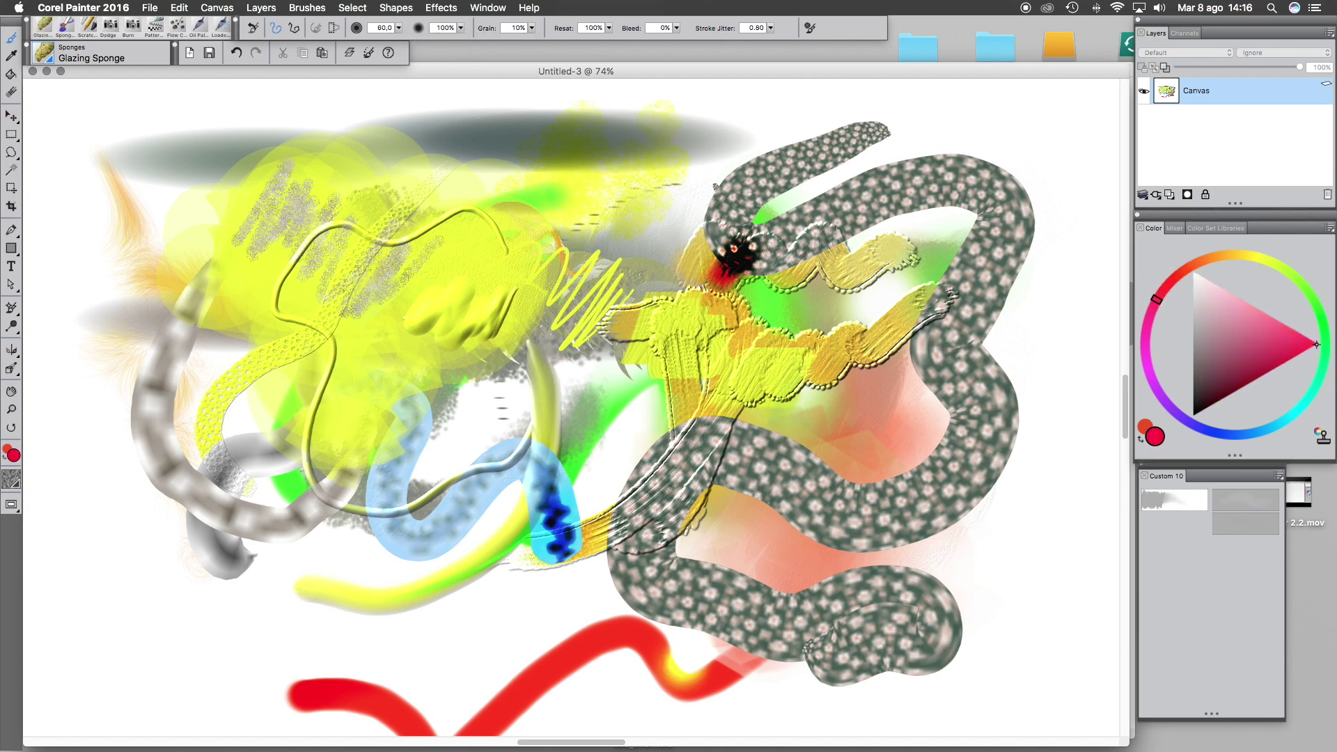
{"action": "mouse_move", "coordinate": [396, 235]}
{"action": "left_mouse_down"}
{"action": "mouse_move", "coordinate": [375, 293]}
{"action": "mouse_move", "coordinate": [421, 246]}
{"action": "mouse_move", "coordinate": [462, 277]}
{"action": "mouse_move", "coordinate": [409, 348]}
{"action": "mouse_move", "coordinate": [345, 333]}
{"action": "mouse_move", "coordinate": [354, 202]}
{"action": "mouse_move", "coordinate": [358, 326]}
{"action": "mouse_move", "coordinate": [447, 303]}
{"action": "mouse_move", "coordinate": [381, 327]}
{"action": "mouse_move", "coordinate": [337, 217]}
{"action": "left_mouse_up"}
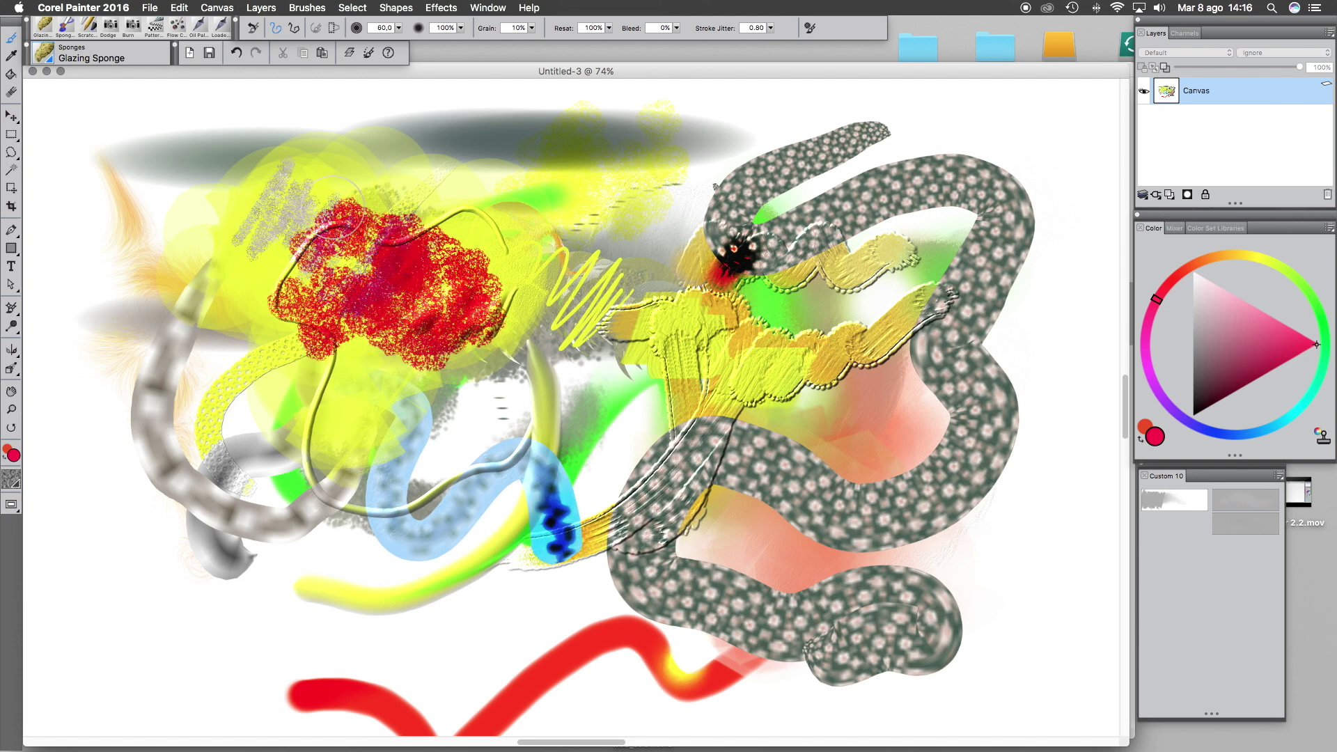
Choose Square Sponge from Sponges and stamp crimson textured blocks over the upper-left part of the painting
{"action": "left_click", "coordinate": [46, 60]}
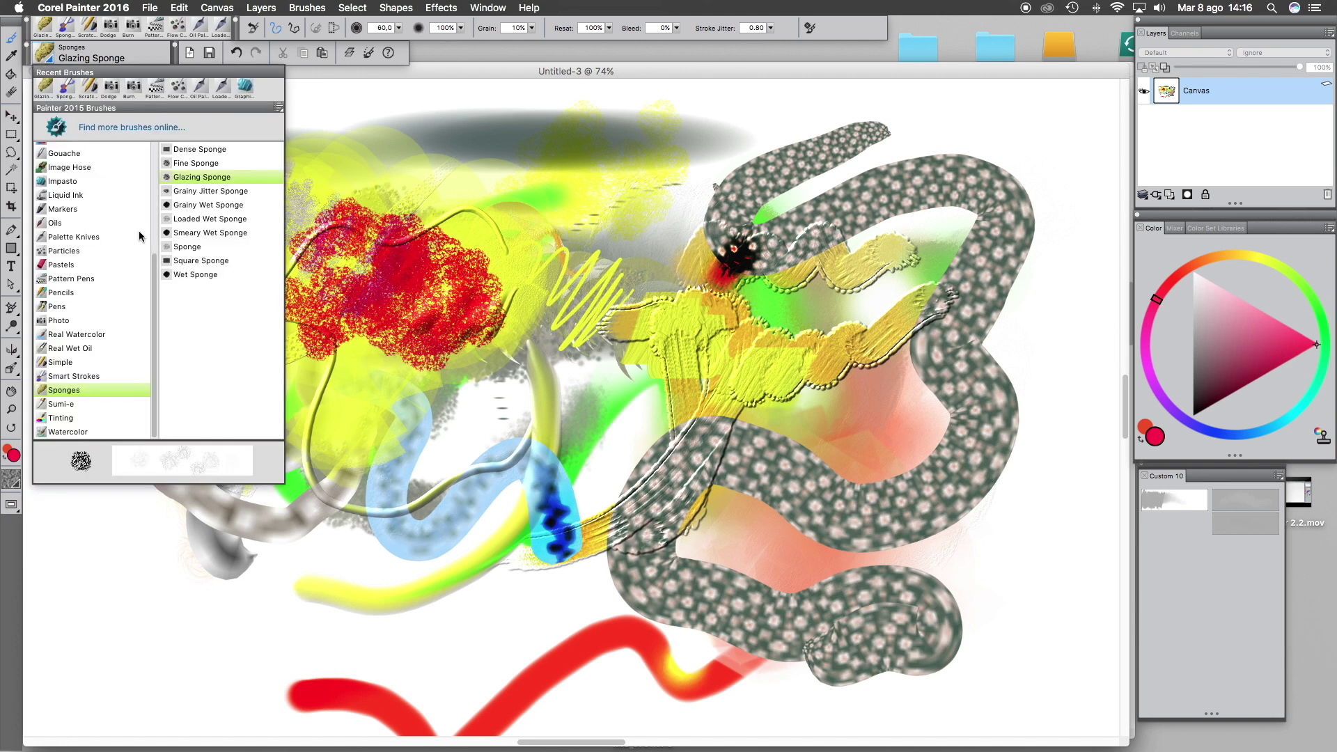
{"action": "left_click", "coordinate": [190, 279]}
{"action": "mouse_move", "coordinate": [353, 245]}
{"action": "left_mouse_down"}
{"action": "mouse_move", "coordinate": [229, 202]}
{"action": "mouse_move", "coordinate": [119, 233]}
{"action": "mouse_move", "coordinate": [230, 244]}
{"action": "left_mouse_up"}
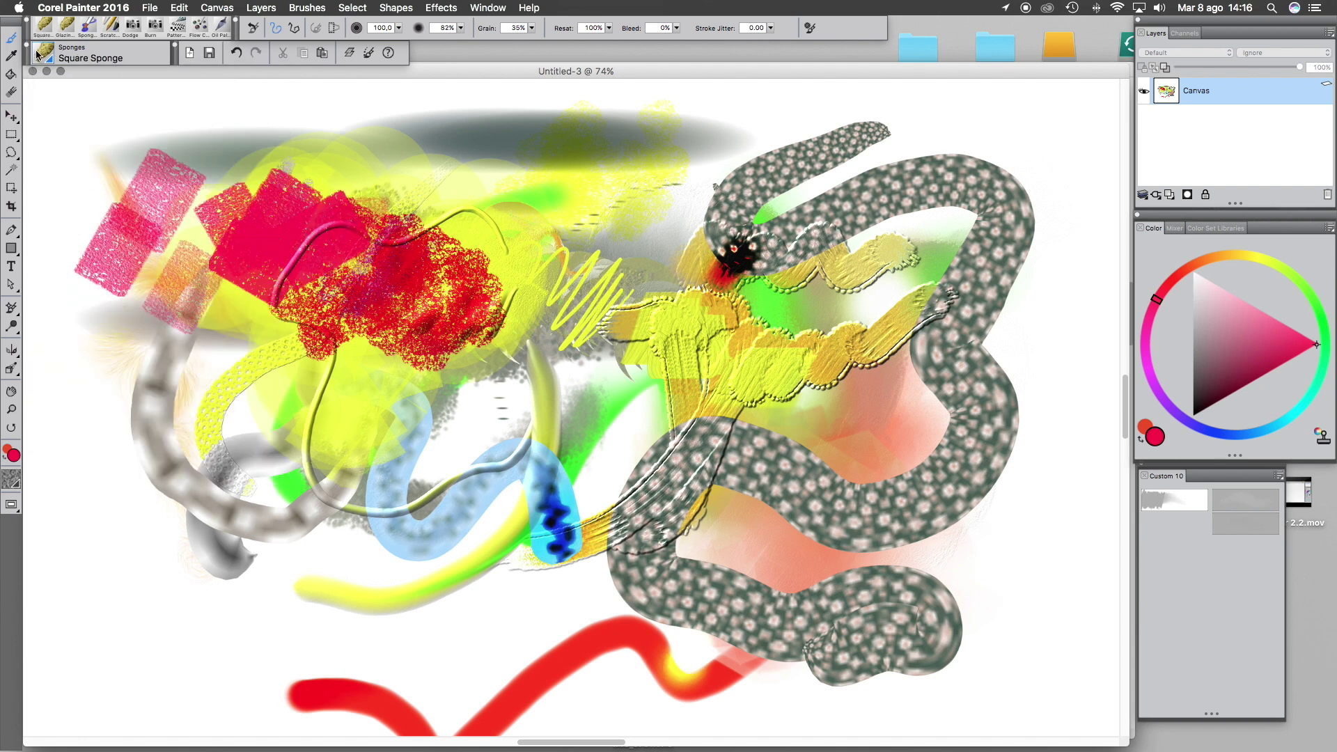
Choose Salty from Tinting and work a speckled light patch into the crimson square blocks
{"action": "left_click", "coordinate": [41, 60]}
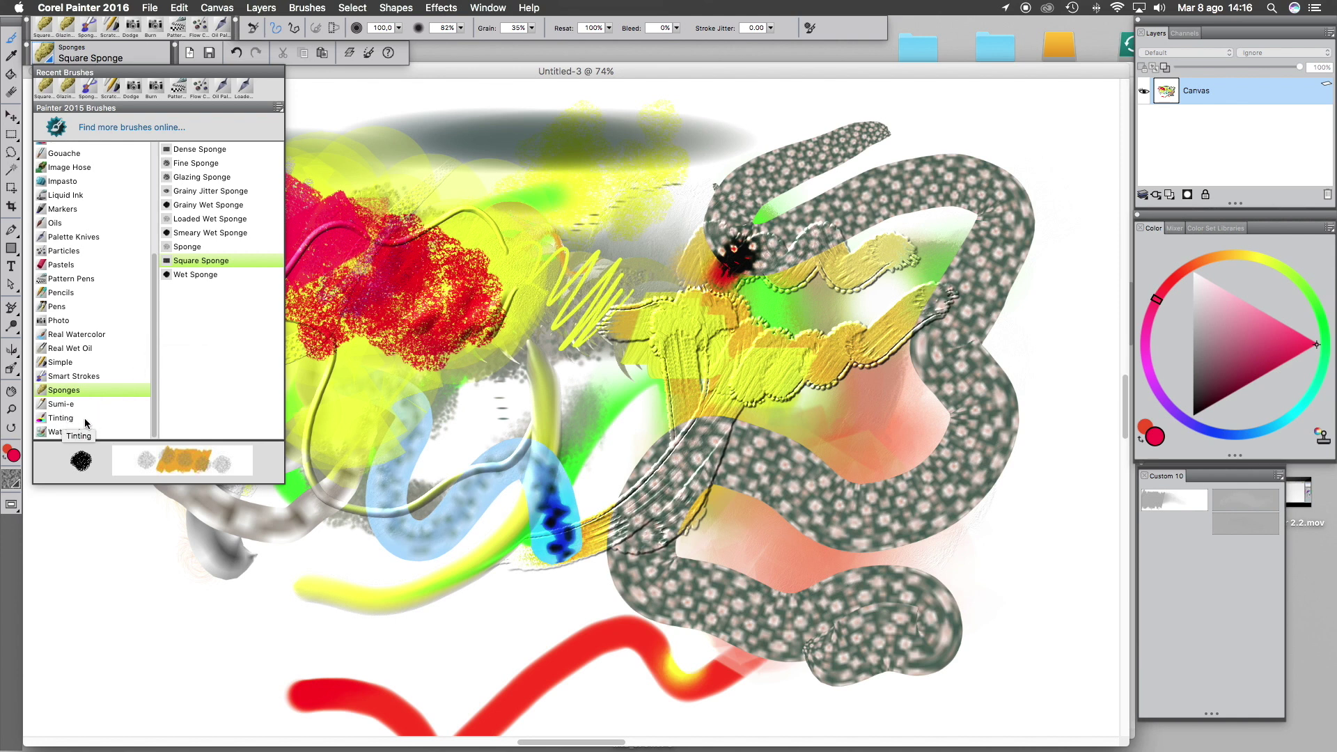
{"action": "left_click", "coordinate": [87, 423]}
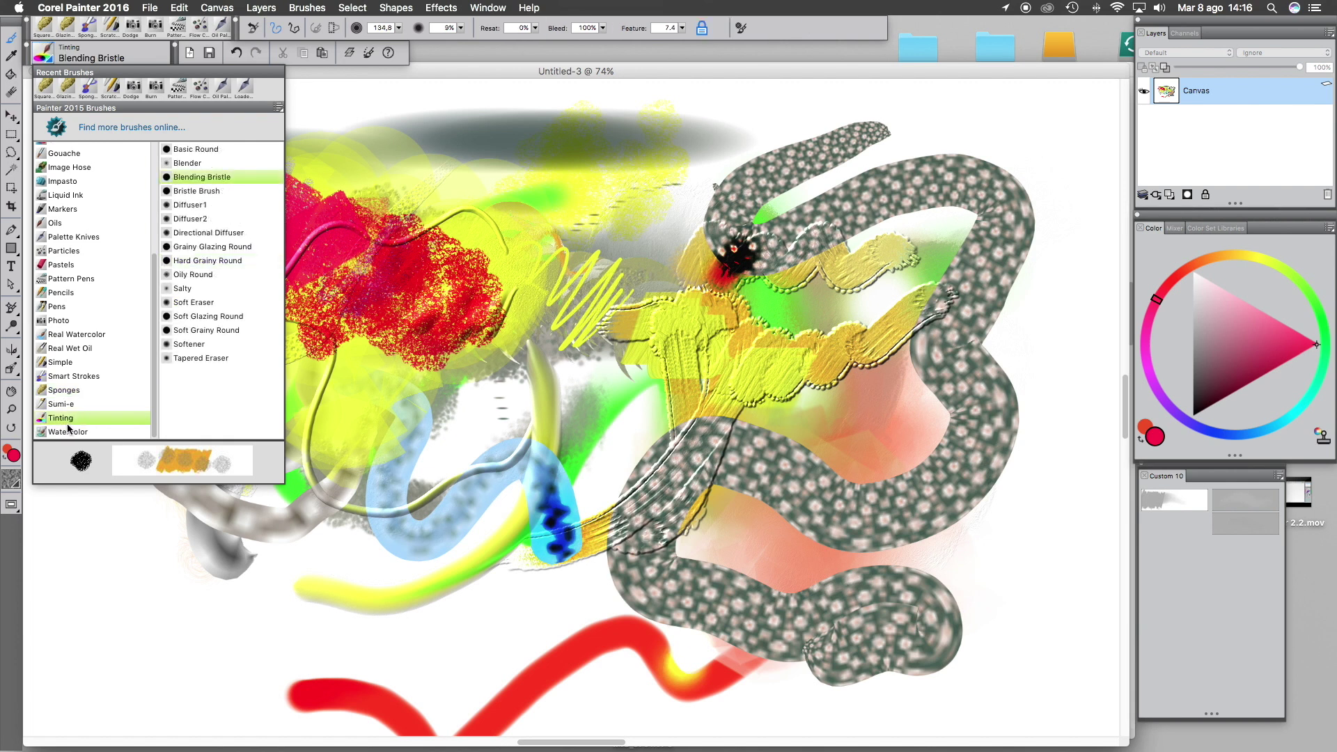
{"action": "left_click", "coordinate": [182, 289]}
{"action": "mouse_move", "coordinate": [286, 222]}
{"action": "left_mouse_down"}
{"action": "mouse_move", "coordinate": [245, 260]}
{"action": "mouse_move", "coordinate": [251, 217]}
{"action": "mouse_move", "coordinate": [238, 206]}
{"action": "mouse_move", "coordinate": [256, 254]}
{"action": "mouse_move", "coordinate": [291, 237]}
{"action": "mouse_move", "coordinate": [248, 240]}
{"action": "mouse_move", "coordinate": [268, 229]}
{"action": "mouse_move", "coordinate": [264, 252]}
{"action": "mouse_move", "coordinate": [278, 221]}
{"action": "mouse_move", "coordinate": [252, 259]}
{"action": "left_mouse_up"}
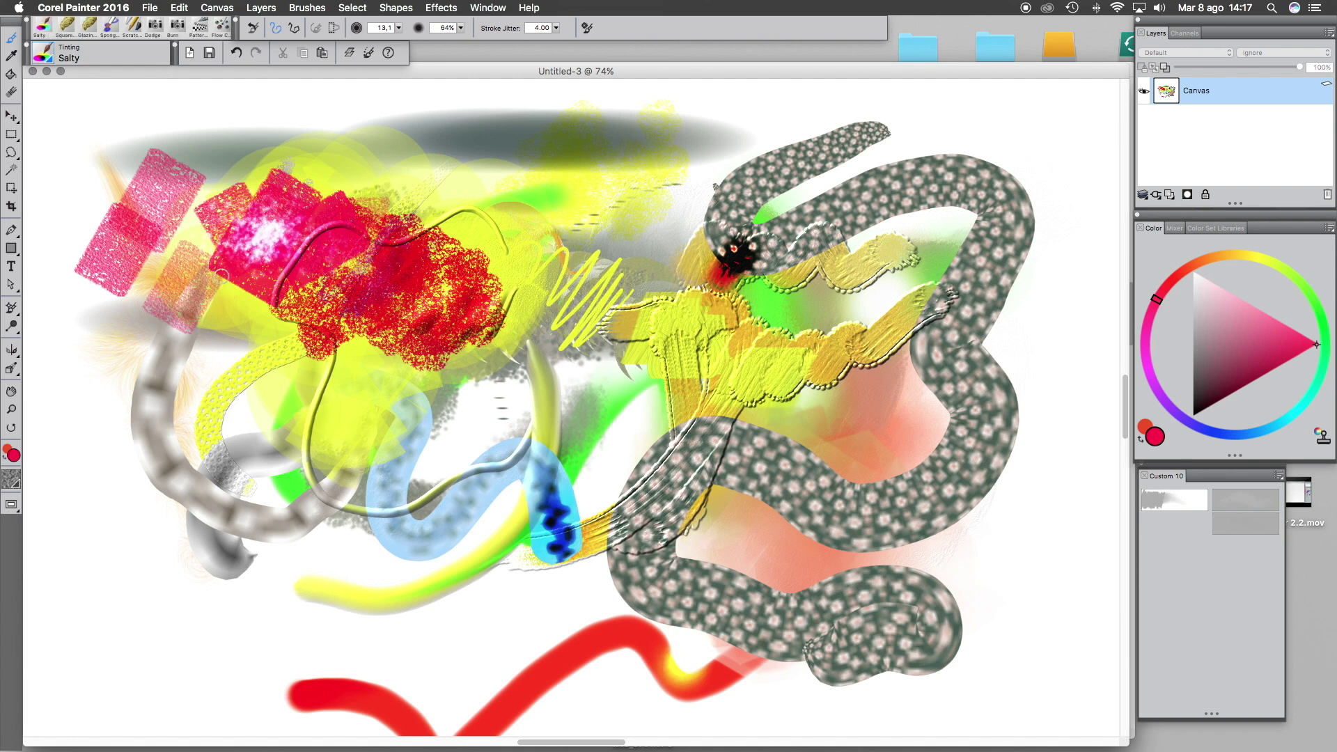
Choose Oily Round from Tinting and smear the salted crimson area up beyond the square blocks
{"action": "left_click", "coordinate": [49, 48]}
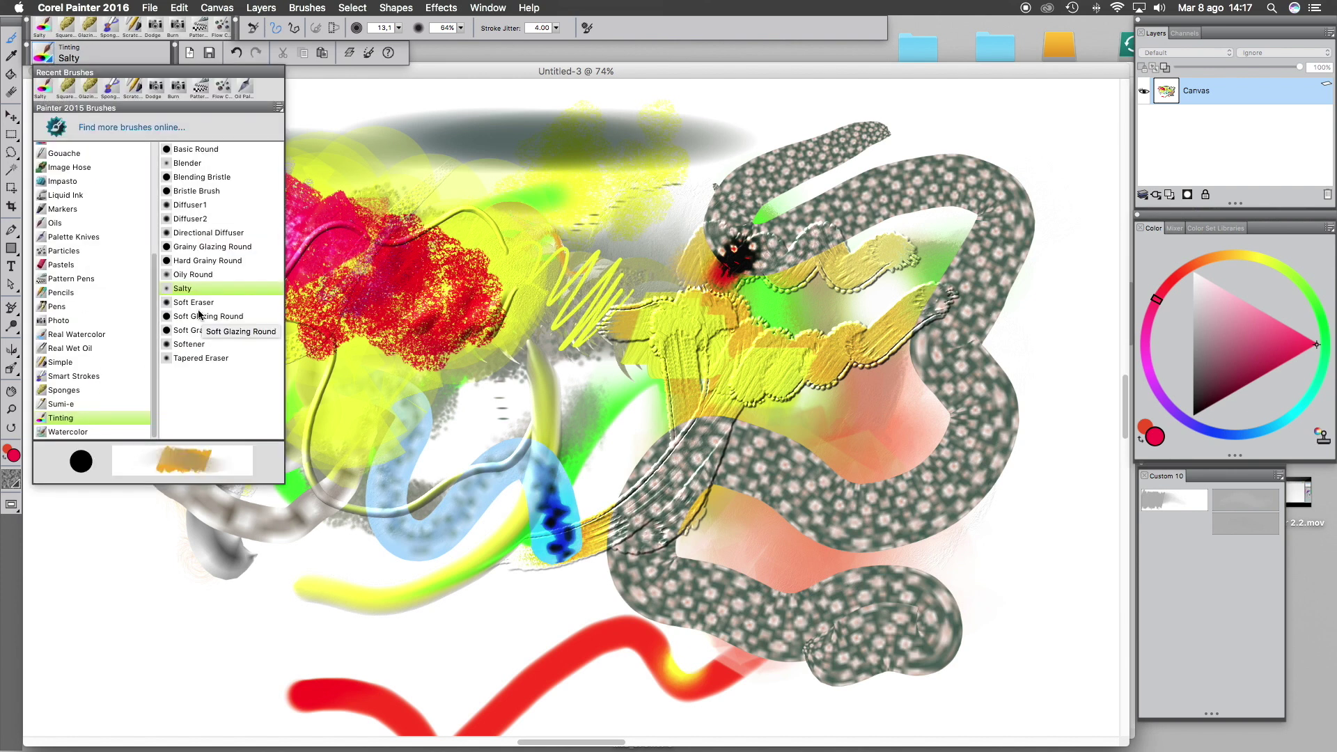
{"action": "left_click", "coordinate": [198, 274]}
{"action": "mouse_move", "coordinate": [290, 225]}
{"action": "left_mouse_down"}
{"action": "mouse_move", "coordinate": [251, 256]}
{"action": "mouse_move", "coordinate": [249, 223]}
{"action": "mouse_move", "coordinate": [222, 215]}
{"action": "mouse_move", "coordinate": [134, 250]}
{"action": "mouse_move", "coordinate": [284, 217]}
{"action": "mouse_move", "coordinate": [209, 110]}
{"action": "left_mouse_up"}
Choose Bleach Runny from Watercolor, set its size to 104.8, and paint broad crimson strokes in the centre on a watercolor layer
{"action": "left_click", "coordinate": [50, 50]}
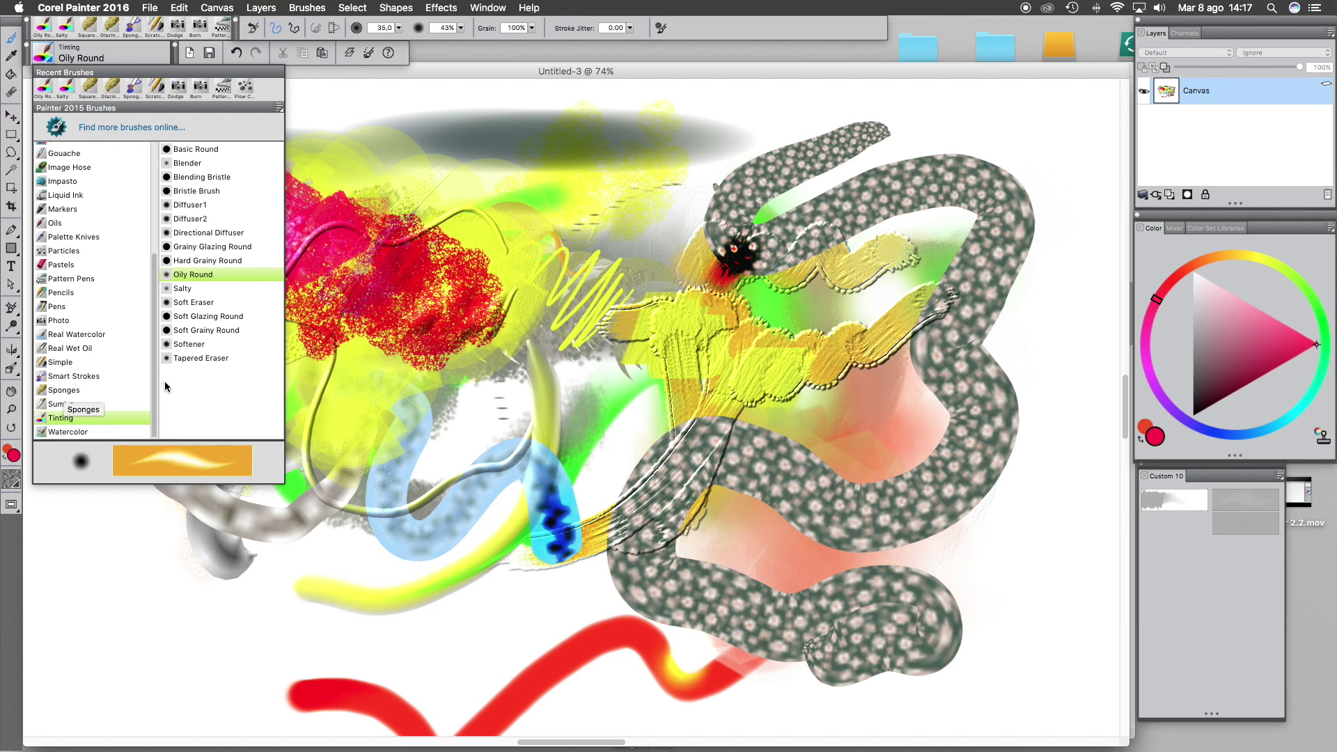
{"action": "left_click", "coordinate": [70, 432]}
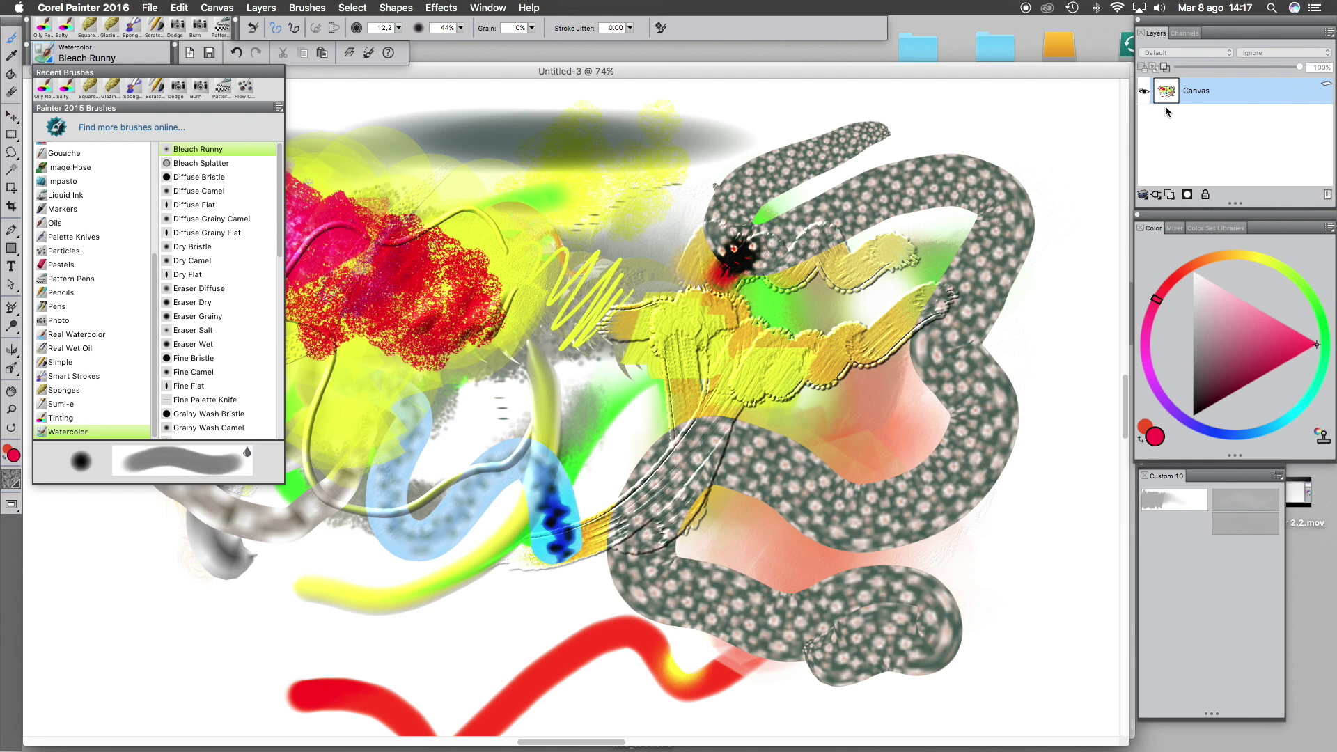
{"action": "left_click", "coordinate": [912, 178]}
{"action": "mouse_move", "coordinate": [399, 28]}
{"action": "left_mouse_down"}
{"action": "mouse_move", "coordinate": [391, 38]}
{"action": "mouse_move", "coordinate": [425, 37]}
{"action": "left_mouse_up"}
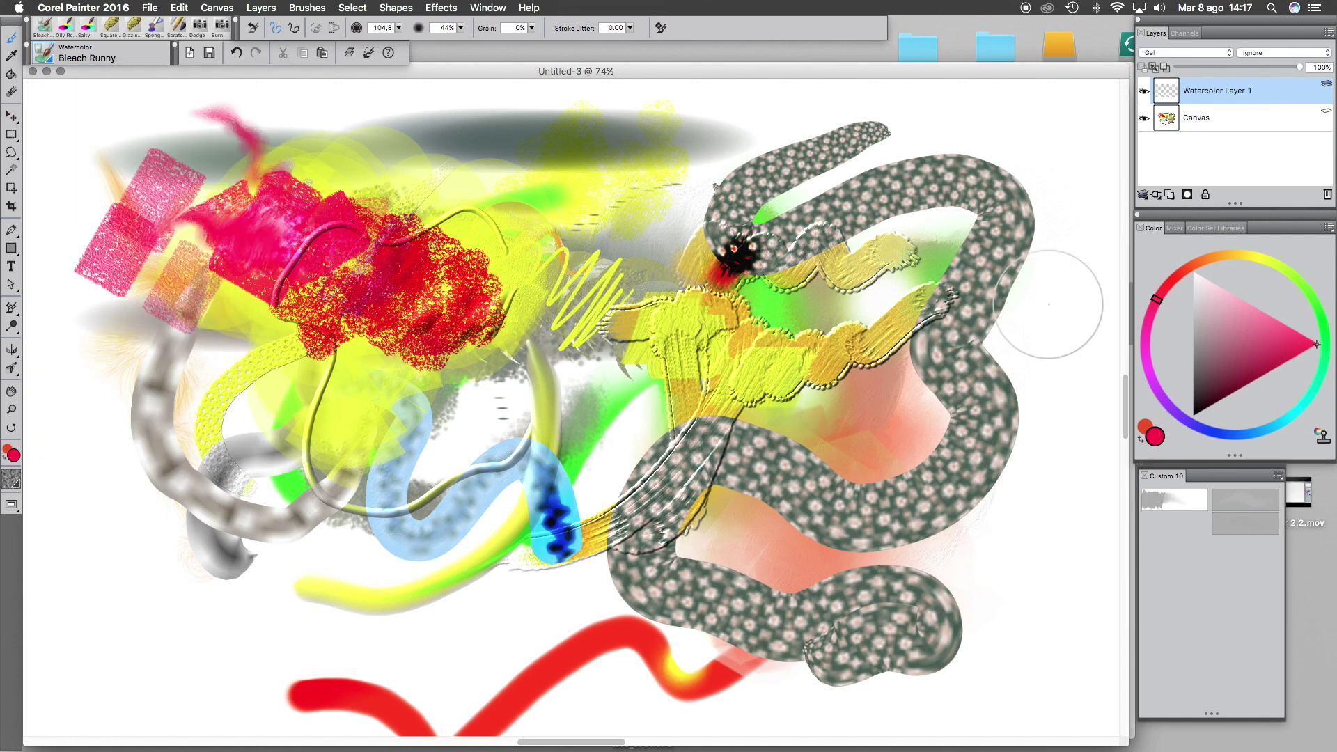
{"action": "mouse_move", "coordinate": [631, 202]}
{"action": "left_mouse_down"}
{"action": "mouse_move", "coordinate": [572, 286]}
{"action": "mouse_move", "coordinate": [585, 335]}
{"action": "mouse_move", "coordinate": [619, 348]}
{"action": "left_mouse_up"}
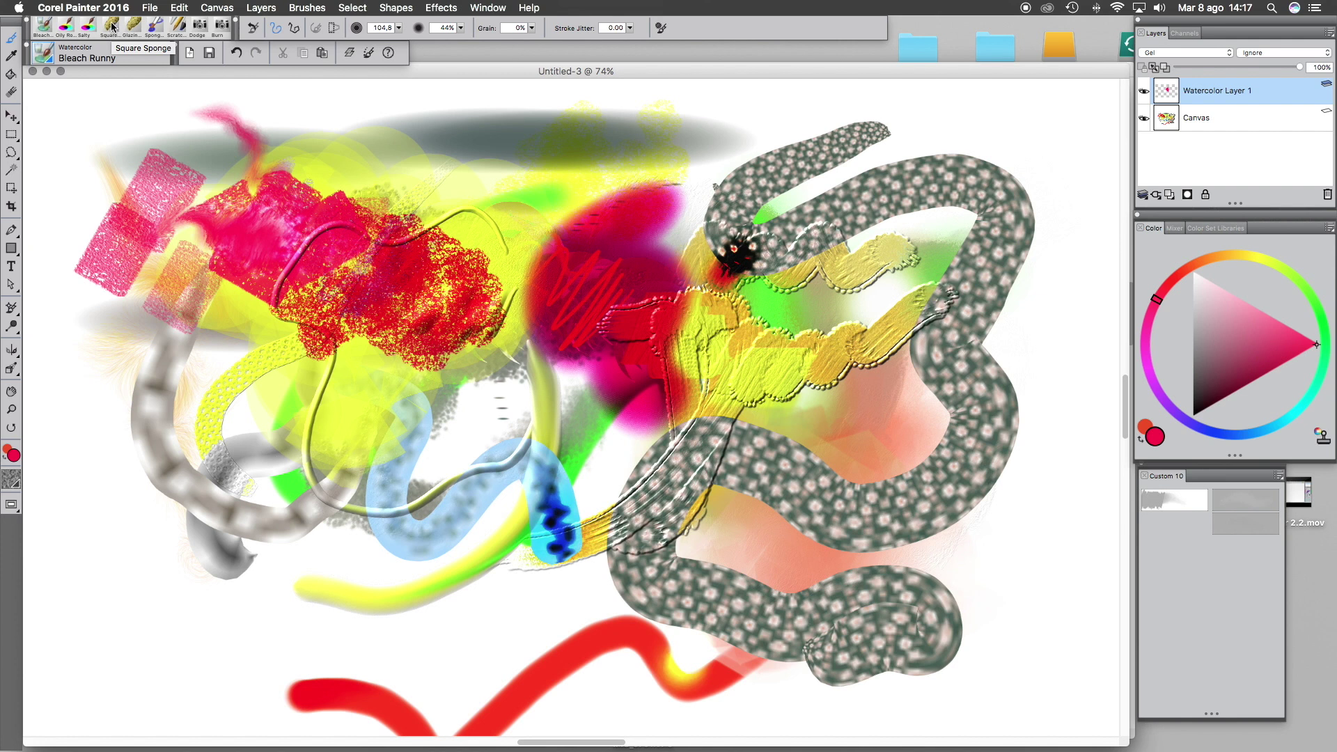
Stamp crimson Square Sponge blocks around the centre on a new default layer, and reselect Watercolor Layer 1
{"action": "left_click", "coordinate": [111, 28]}
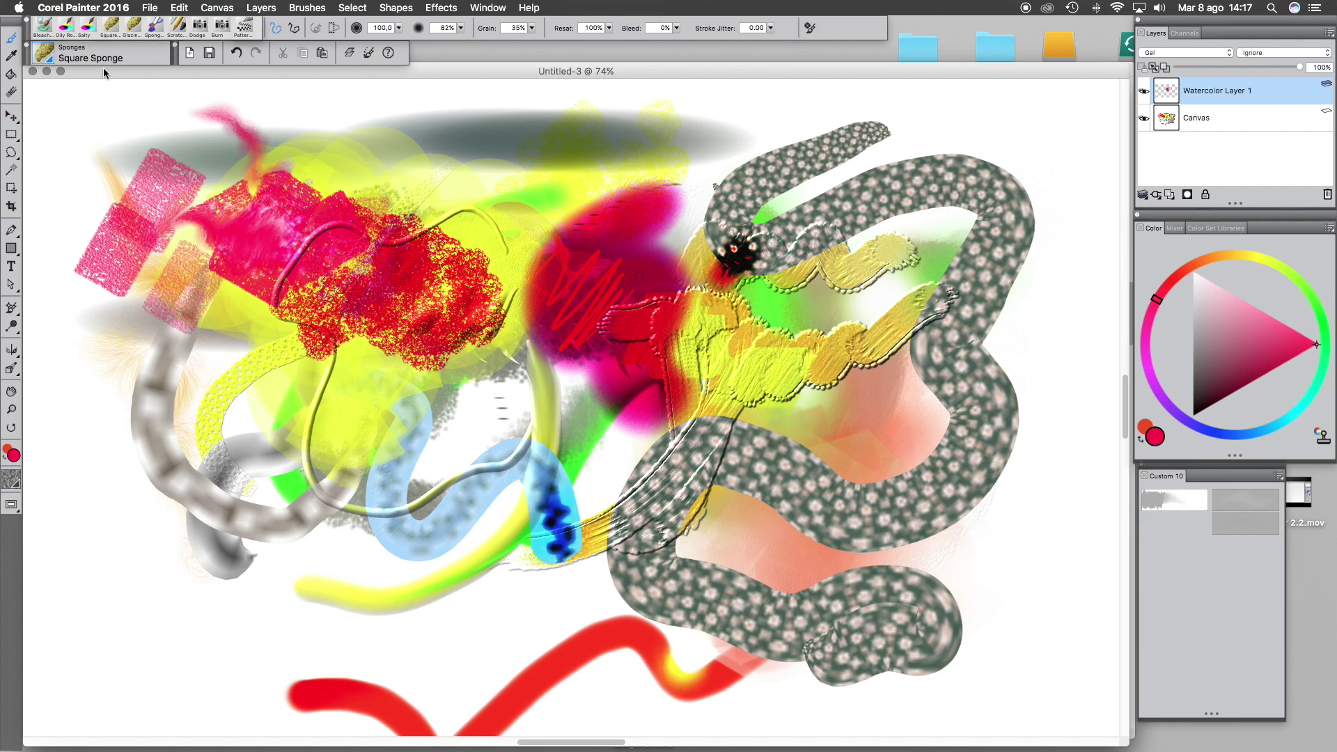
{"action": "mouse_move", "coordinate": [727, 233]}
{"action": "left_mouse_down"}
{"action": "mouse_move", "coordinate": [644, 275]}
{"action": "mouse_move", "coordinate": [599, 418]}
{"action": "mouse_move", "coordinate": [446, 475]}
{"action": "left_mouse_up"}
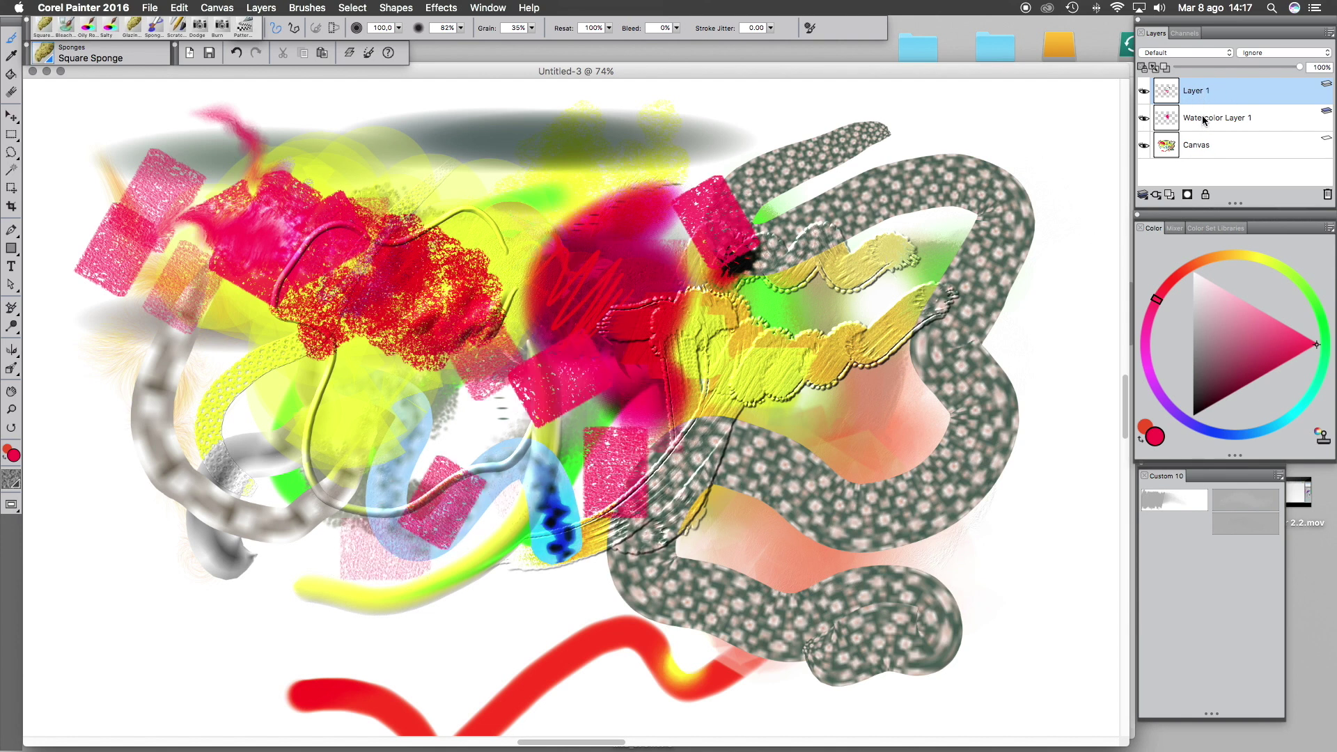
{"action": "left_click", "coordinate": [1202, 119]}
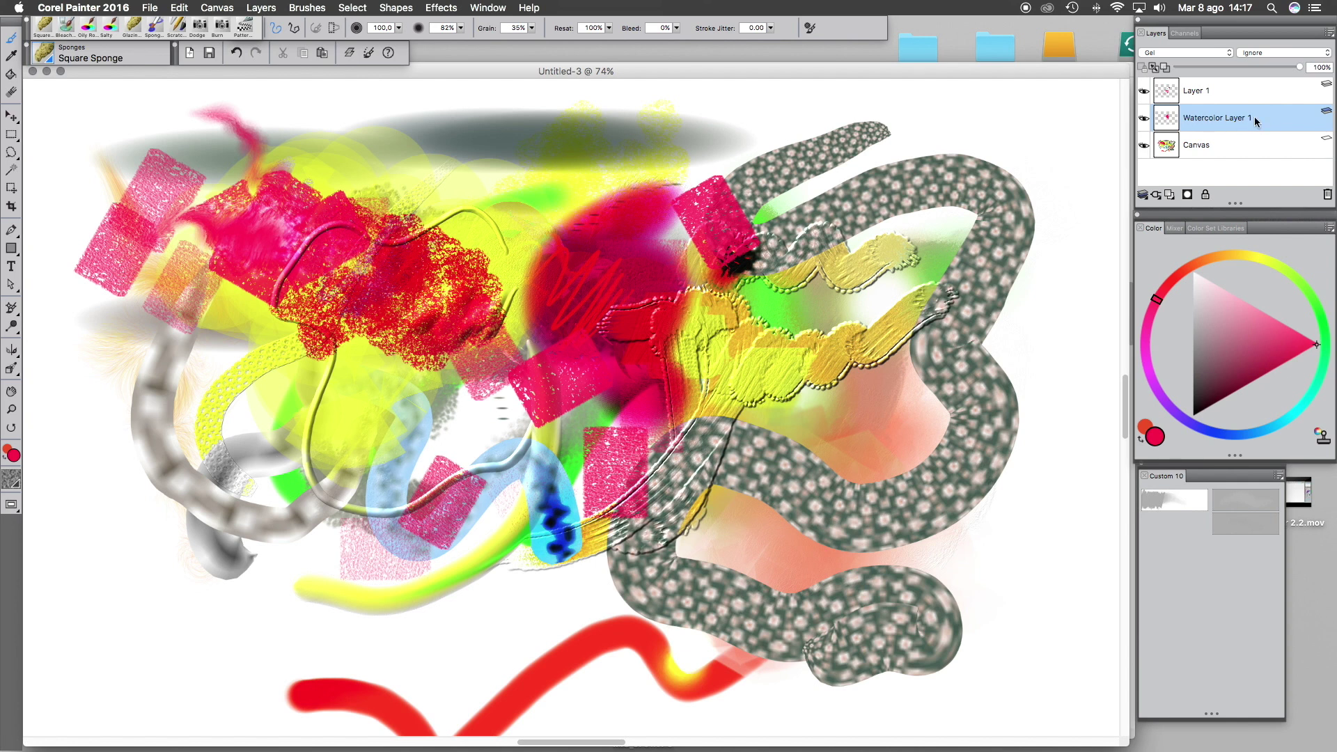
Choose Dry On Dry Paper from Real Watercolor and paint a yellow zigzag over the upper end of the patterned stroke
{"action": "left_click", "coordinate": [46, 59]}
{"action": "left_click", "coordinate": [68, 432]}
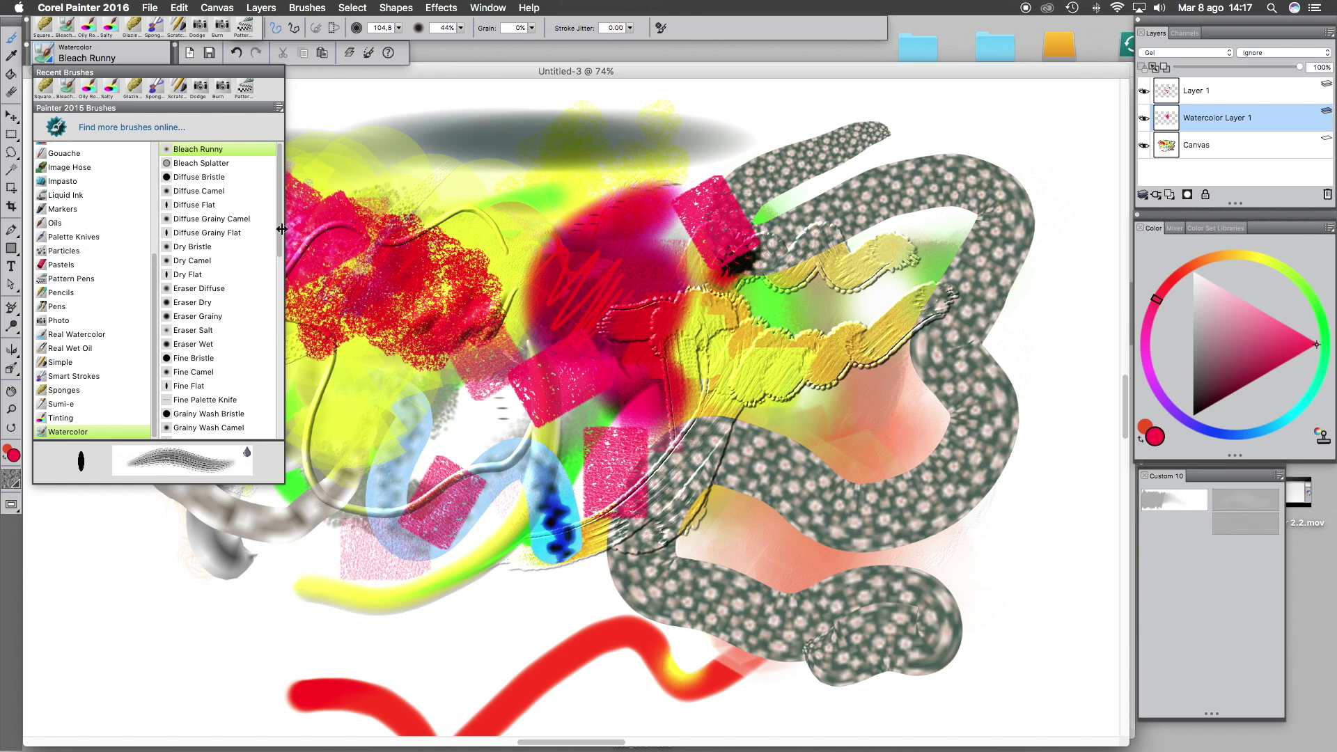
{"action": "mouse_move", "coordinate": [280, 237]}
{"action": "left_mouse_down"}
{"action": "mouse_move", "coordinate": [274, 418]}
{"action": "mouse_move", "coordinate": [271, 179]}
{"action": "left_mouse_up"}
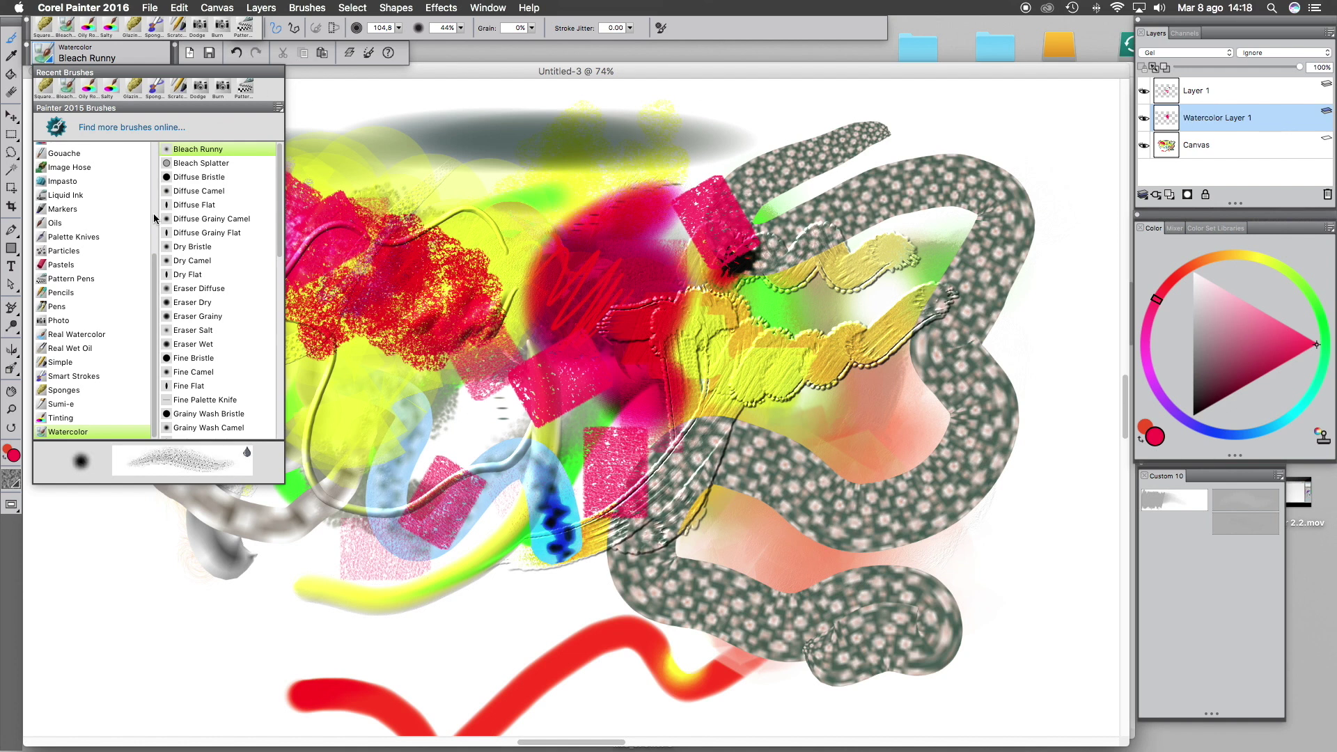
{"action": "scroll", "coordinate": [152, 287], "scroll_direction": "up", "scroll_amount": 4}
{"action": "scroll", "coordinate": [152, 278], "scroll_direction": "down", "scroll_amount": 4}
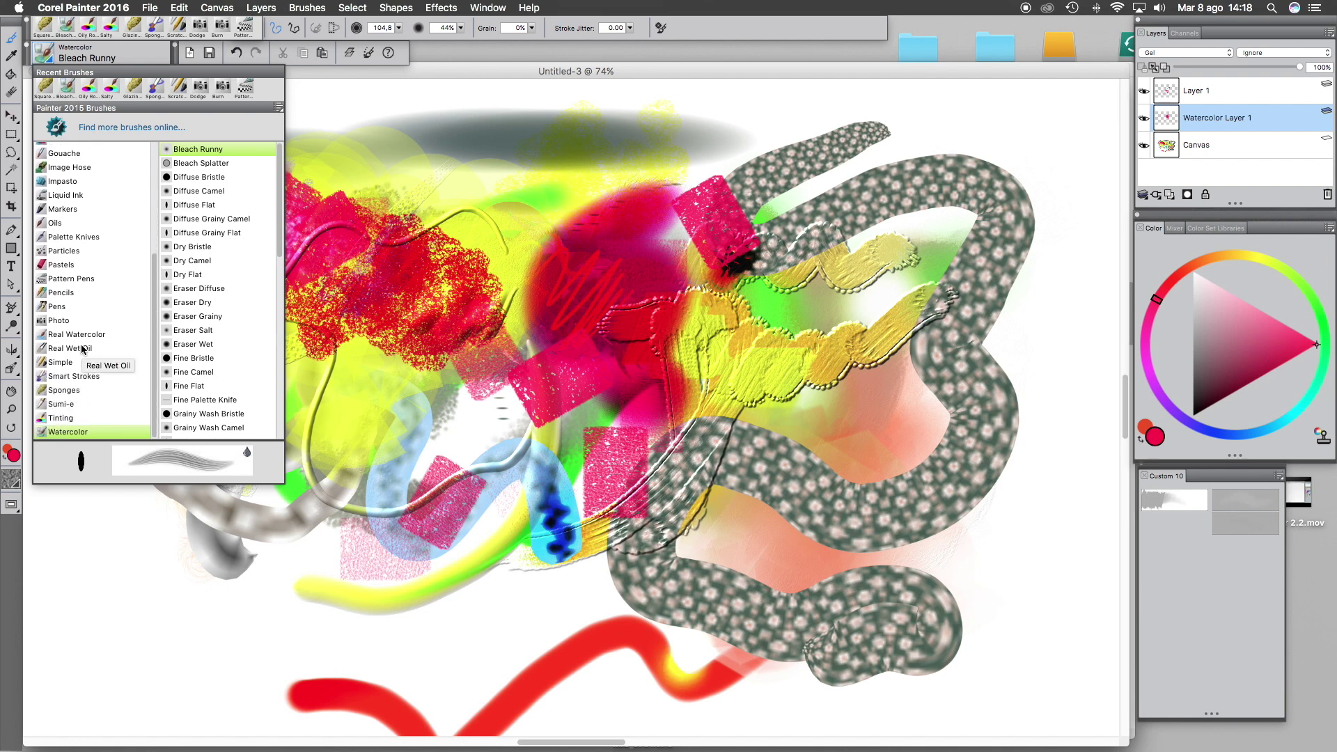
{"action": "left_click", "coordinate": [82, 337]}
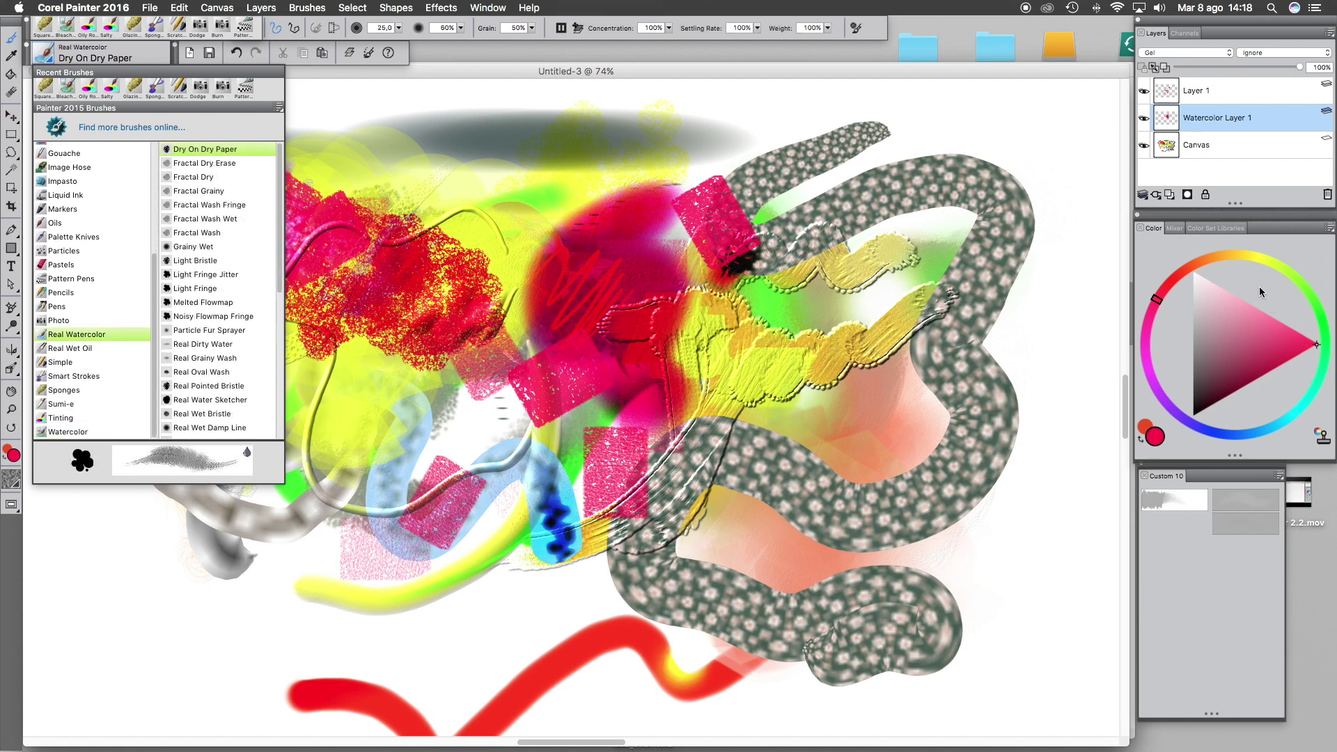
{"action": "left_click", "coordinate": [1261, 259]}
{"action": "left_click", "coordinate": [642, 201]}
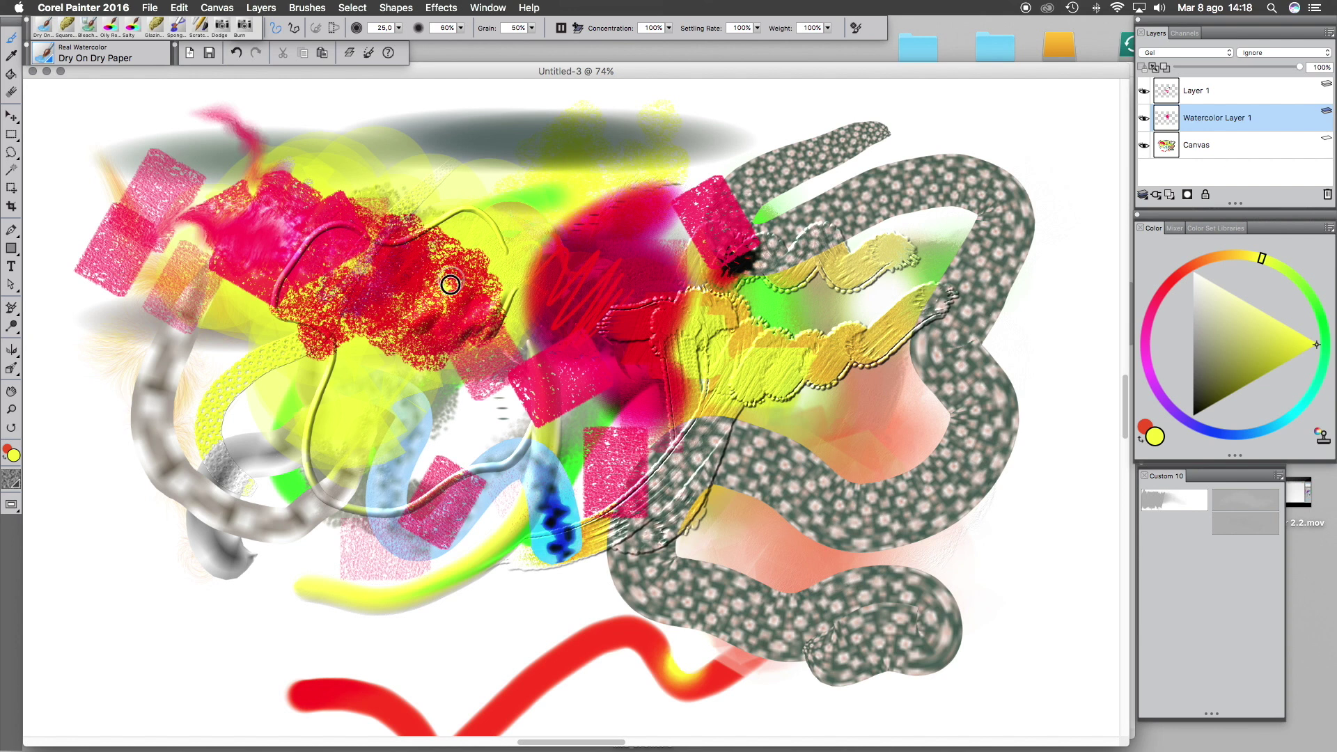
{"action": "left_click", "coordinate": [1301, 337]}
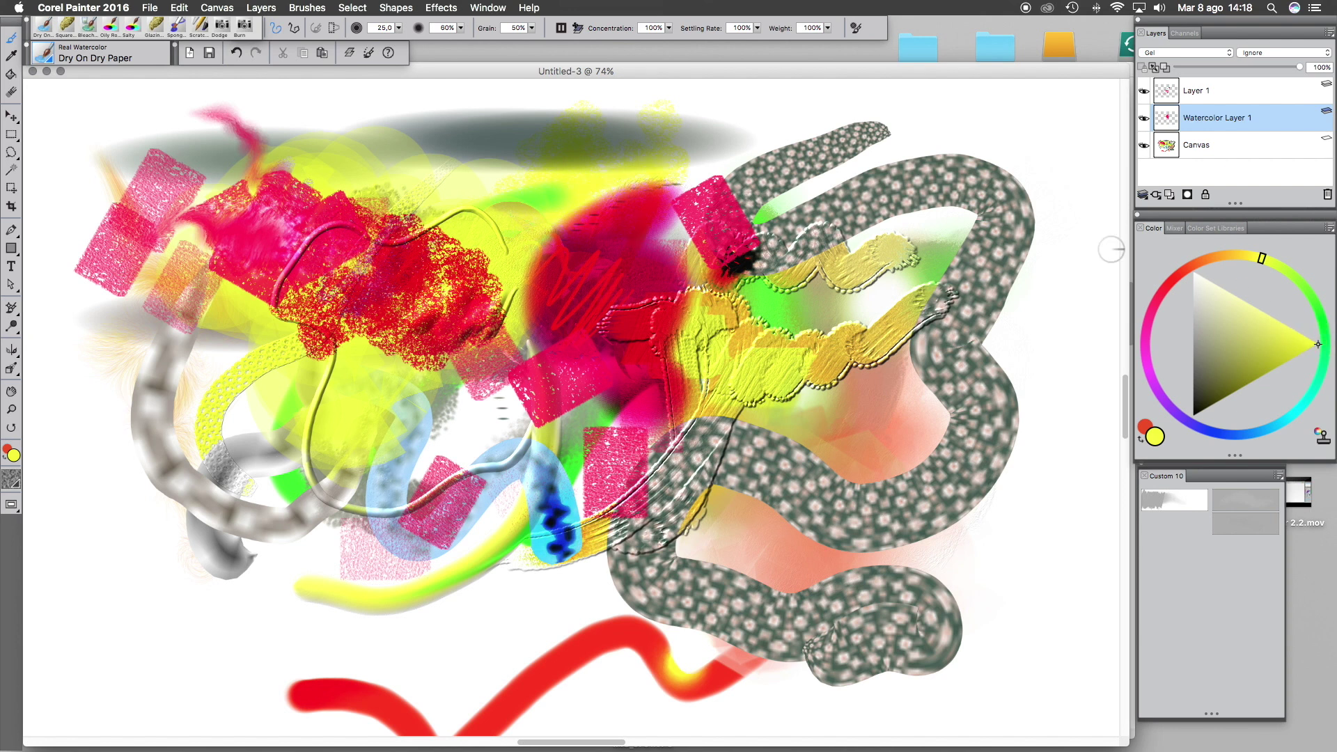
{"action": "mouse_move", "coordinate": [700, 147]}
{"action": "left_mouse_down"}
{"action": "mouse_move", "coordinate": [806, 126]}
{"action": "mouse_move", "coordinate": [973, 124]}
{"action": "mouse_move", "coordinate": [974, 275]}
{"action": "left_mouse_up"}
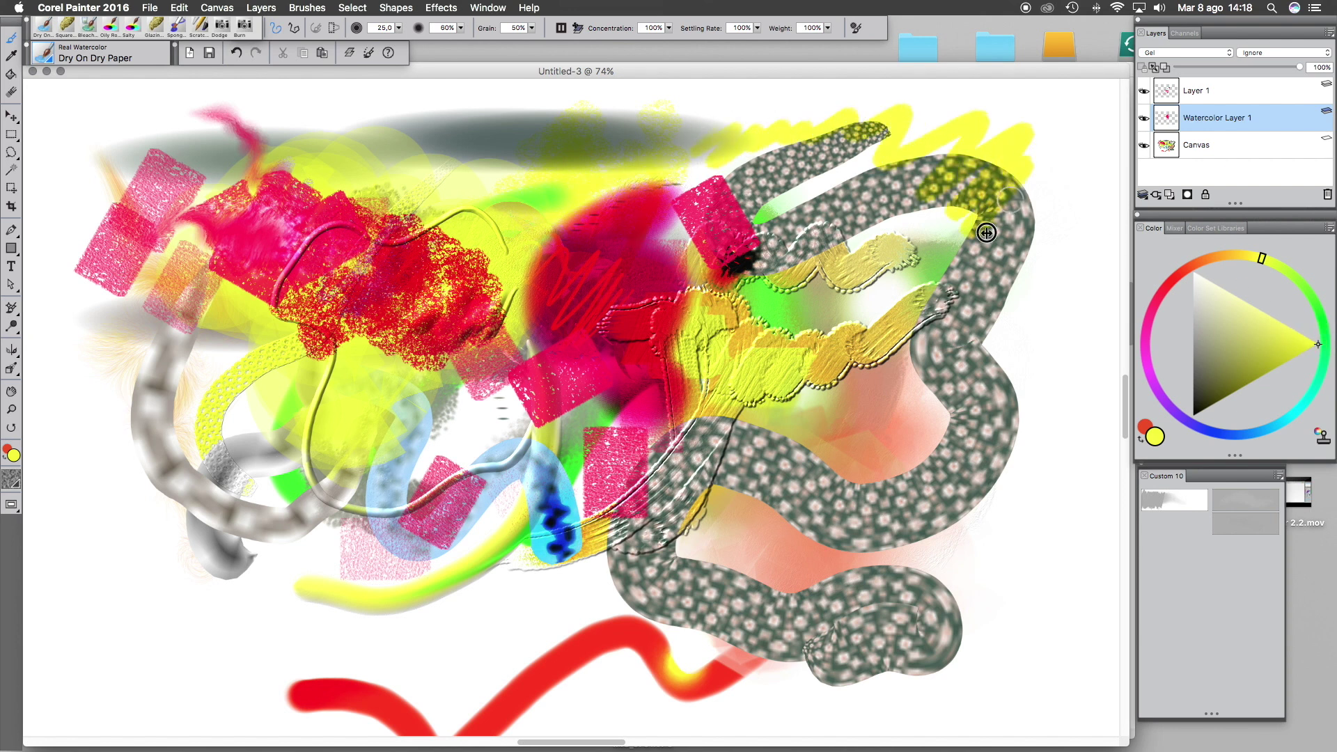
Select Layer 1 and extend the yellow Dry On Dry Paper zigzag down the patterned stroke's outer edge on a new watercolor layer
{"action": "left_click", "coordinate": [1223, 89]}
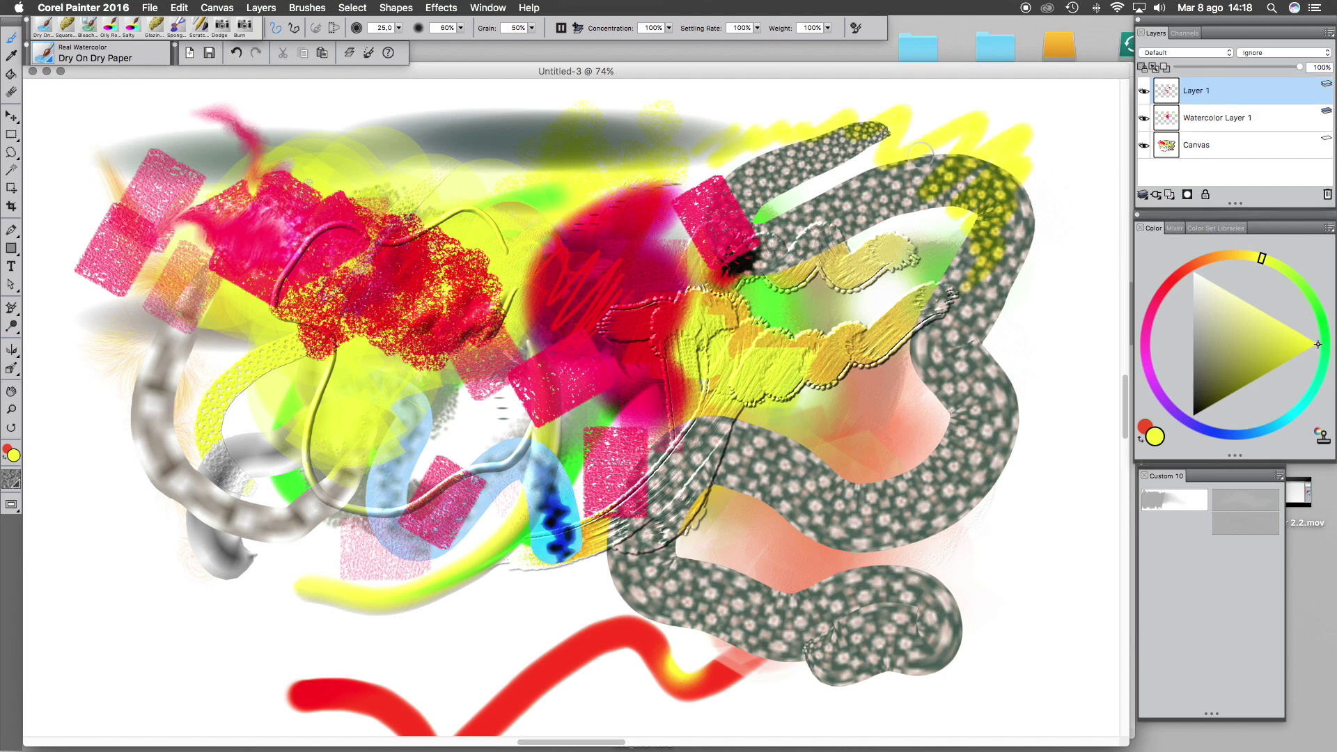
{"action": "mouse_move", "coordinate": [1010, 105]}
{"action": "left_mouse_down"}
{"action": "mouse_move", "coordinate": [996, 165]}
{"action": "mouse_move", "coordinate": [1046, 216]}
{"action": "mouse_move", "coordinate": [1000, 403]}
{"action": "left_mouse_up"}
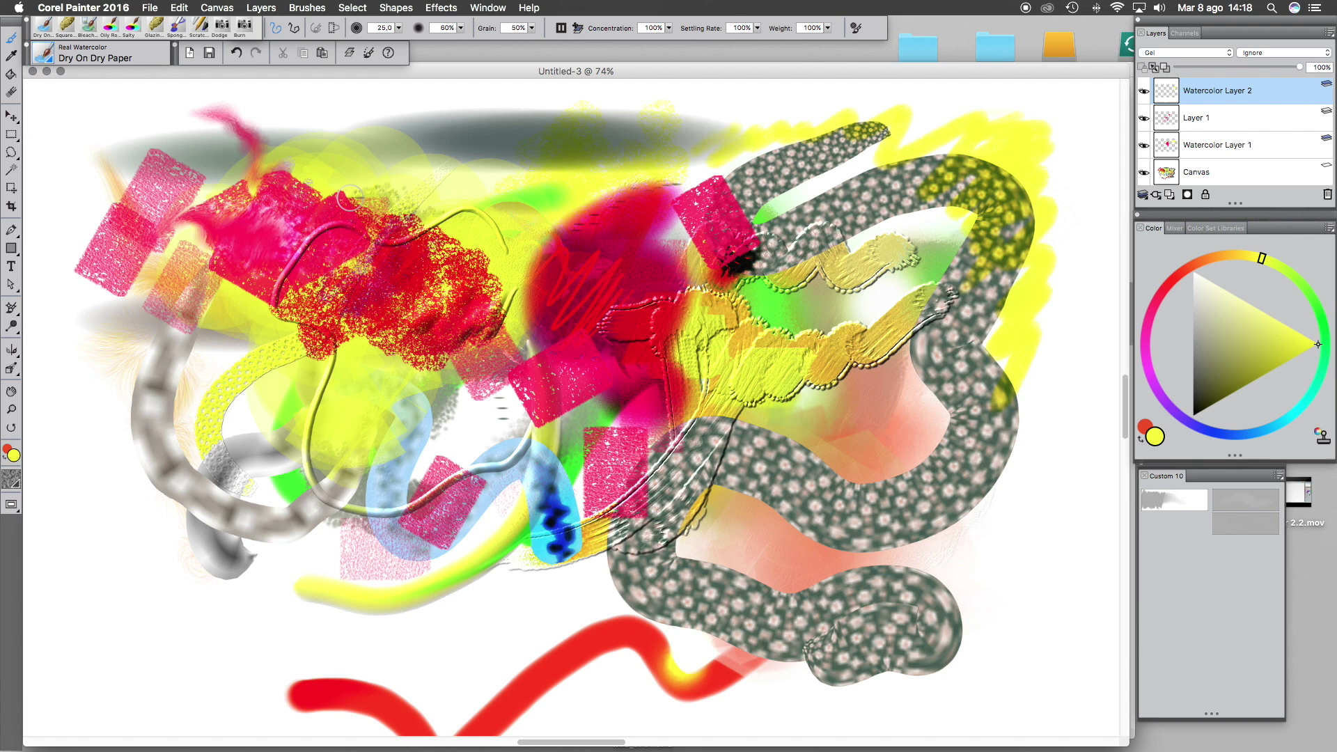
Apply Airbrush Resist from Liquid Ink to the painting, and again with Watercolor Layer 2 selected, to create separate liquid ink layers
{"action": "left_click", "coordinate": [48, 54]}
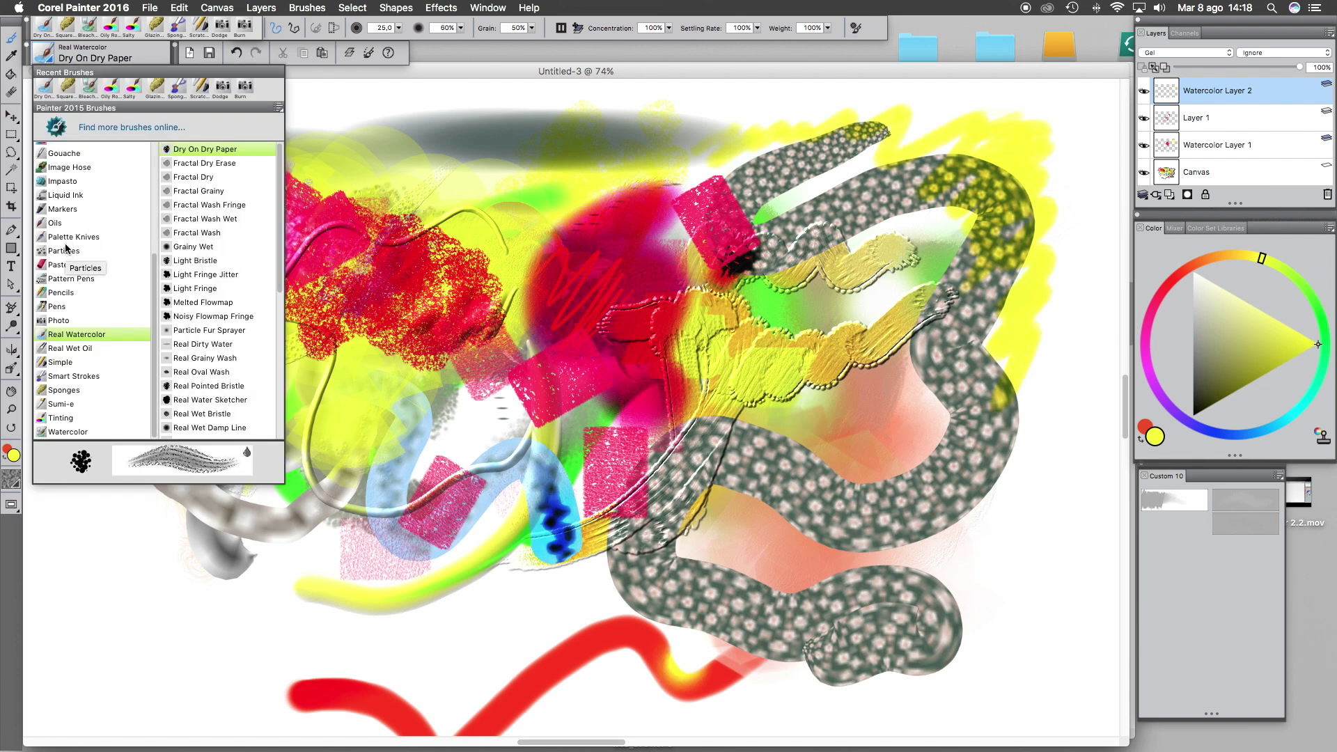
{"action": "left_click", "coordinate": [67, 197]}
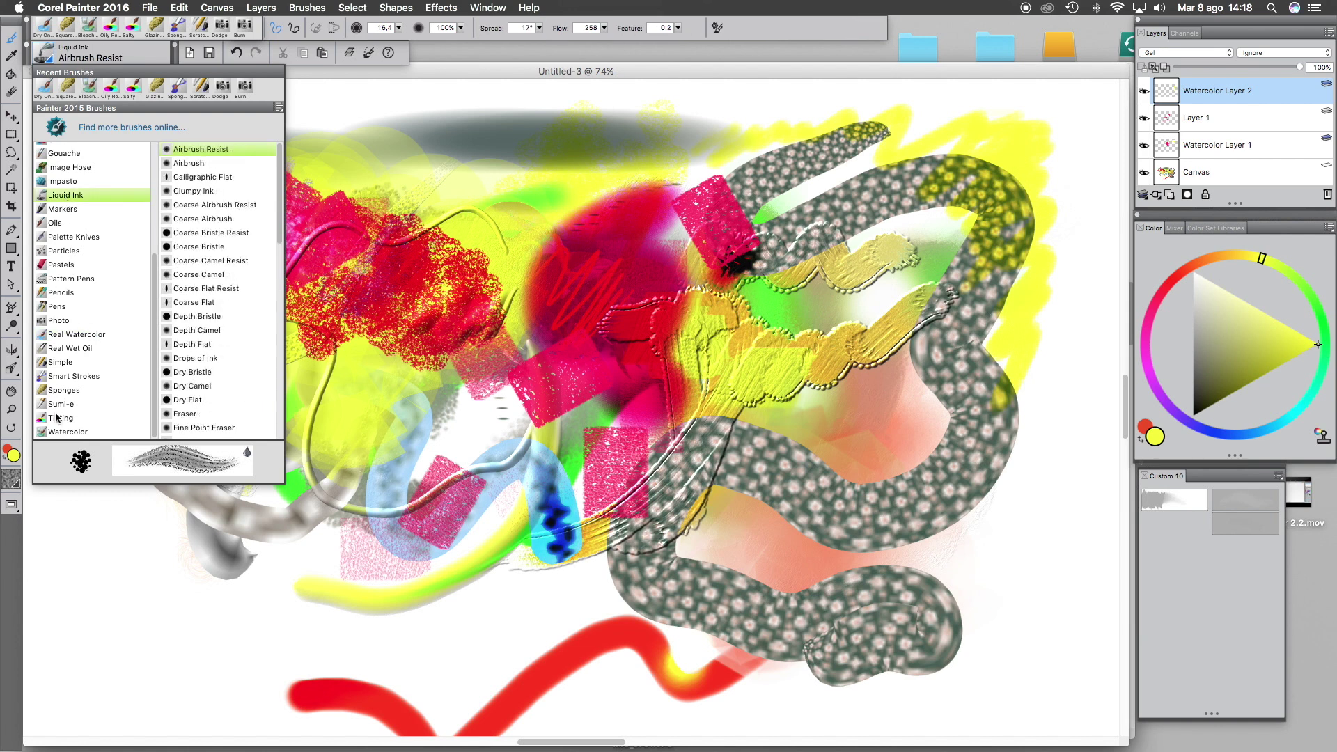
{"action": "left_click", "coordinate": [557, 139]}
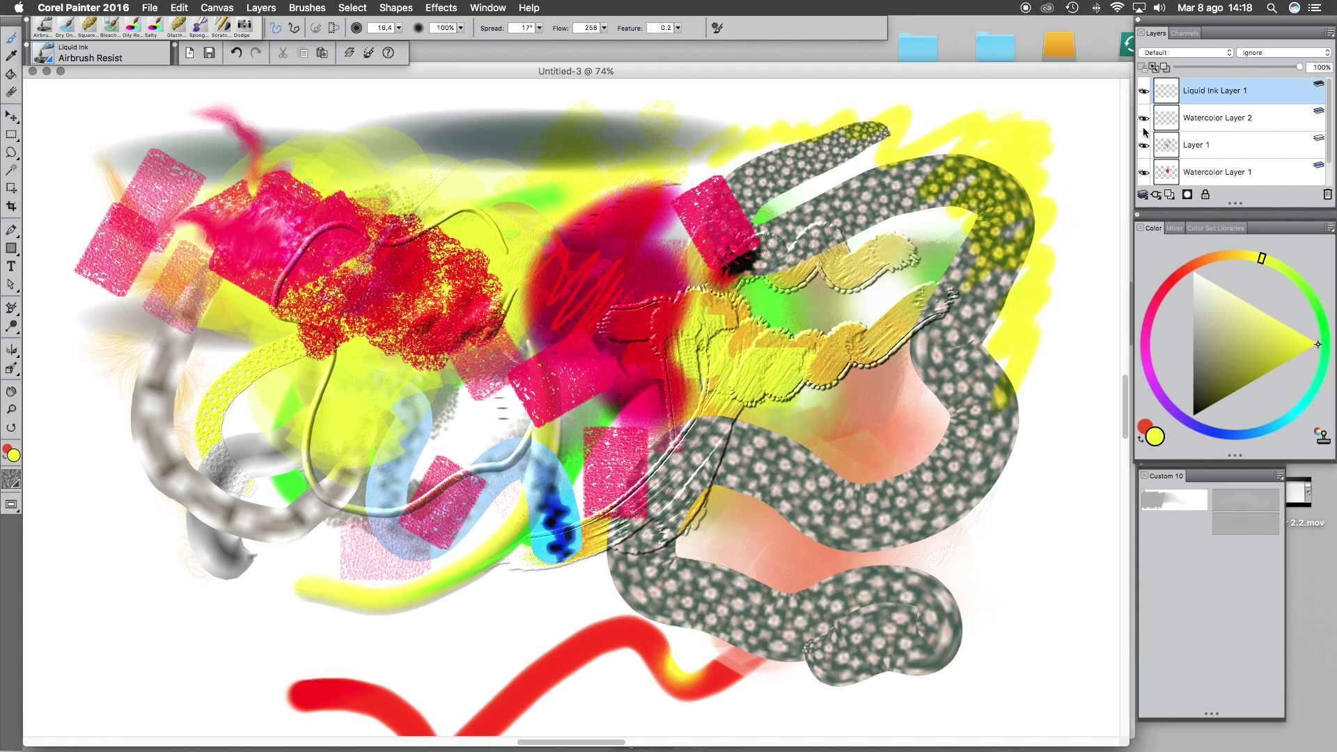
{"action": "left_click", "coordinate": [1211, 122]}
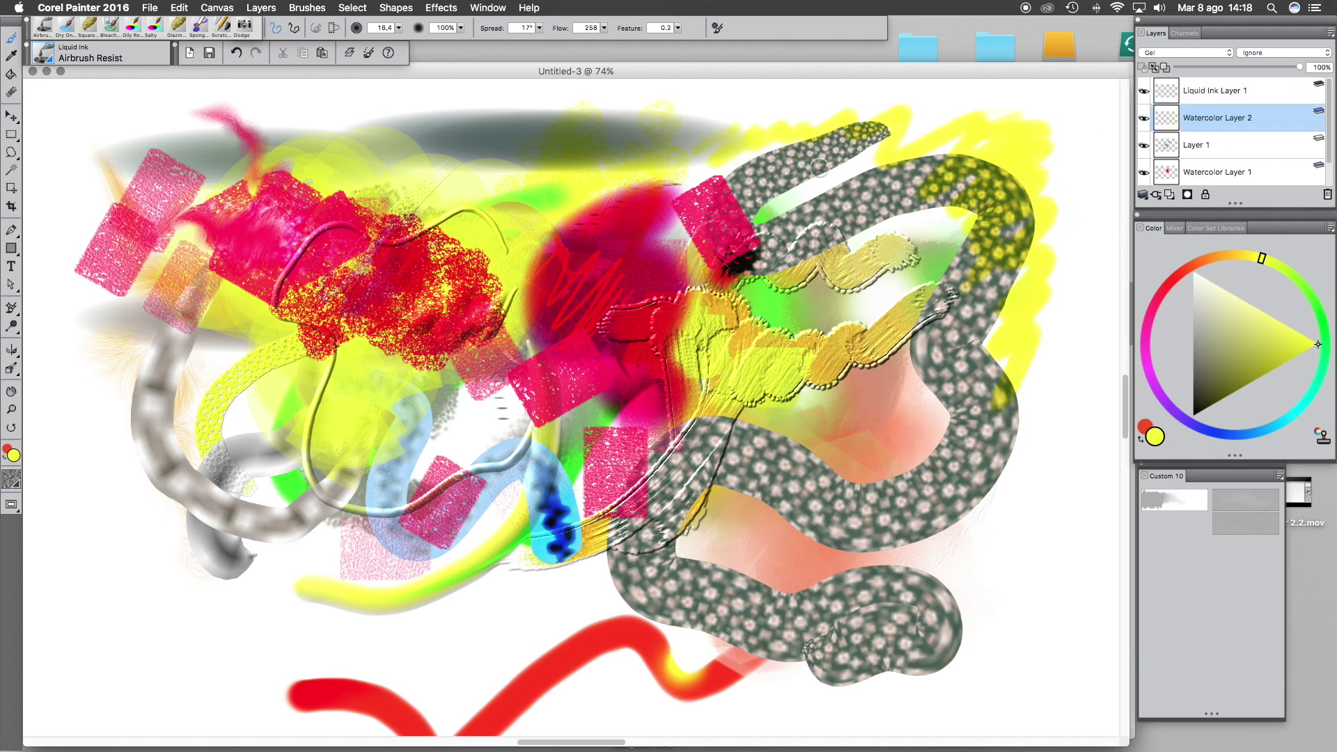
{"action": "left_click", "coordinate": [725, 118]}
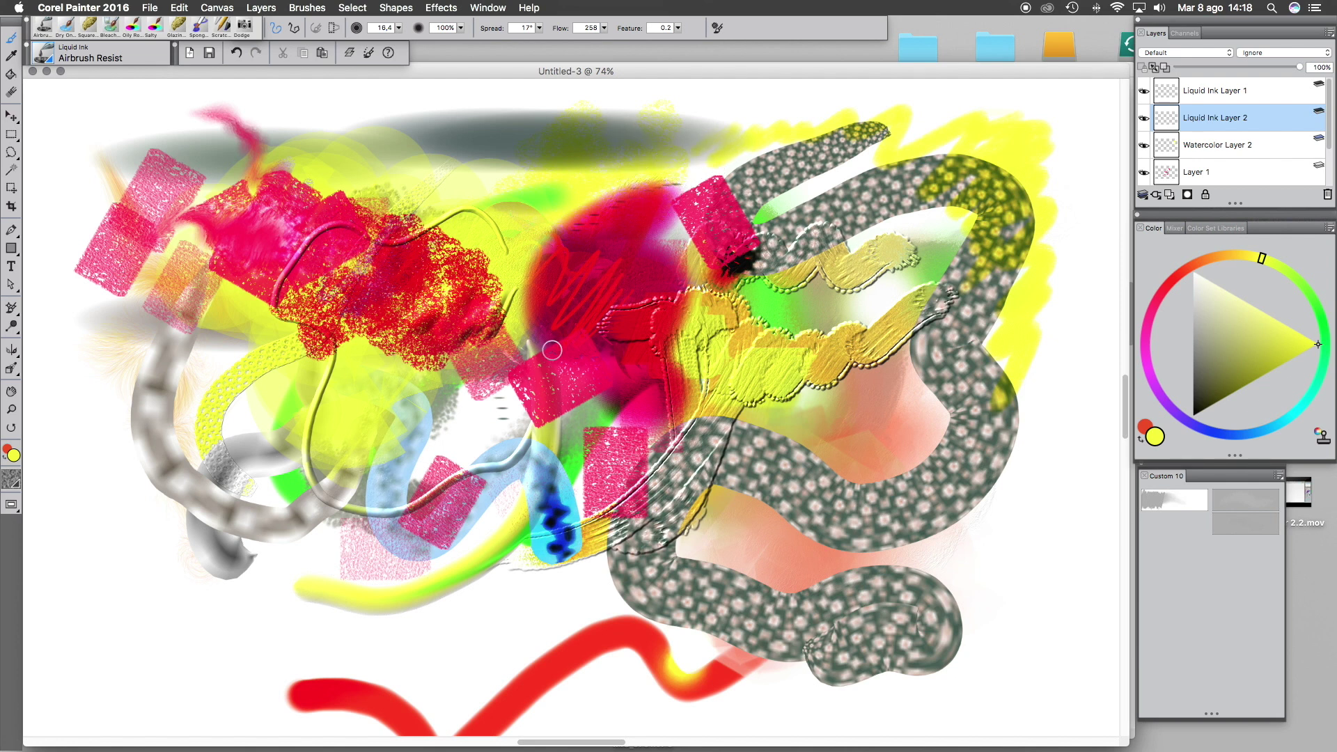
Paint a yellow Coarse Camel zigzag across the upper left, and more strokes beside the patterned stroke with Watercolor Layer 2 selected
{"action": "left_click", "coordinate": [87, 59]}
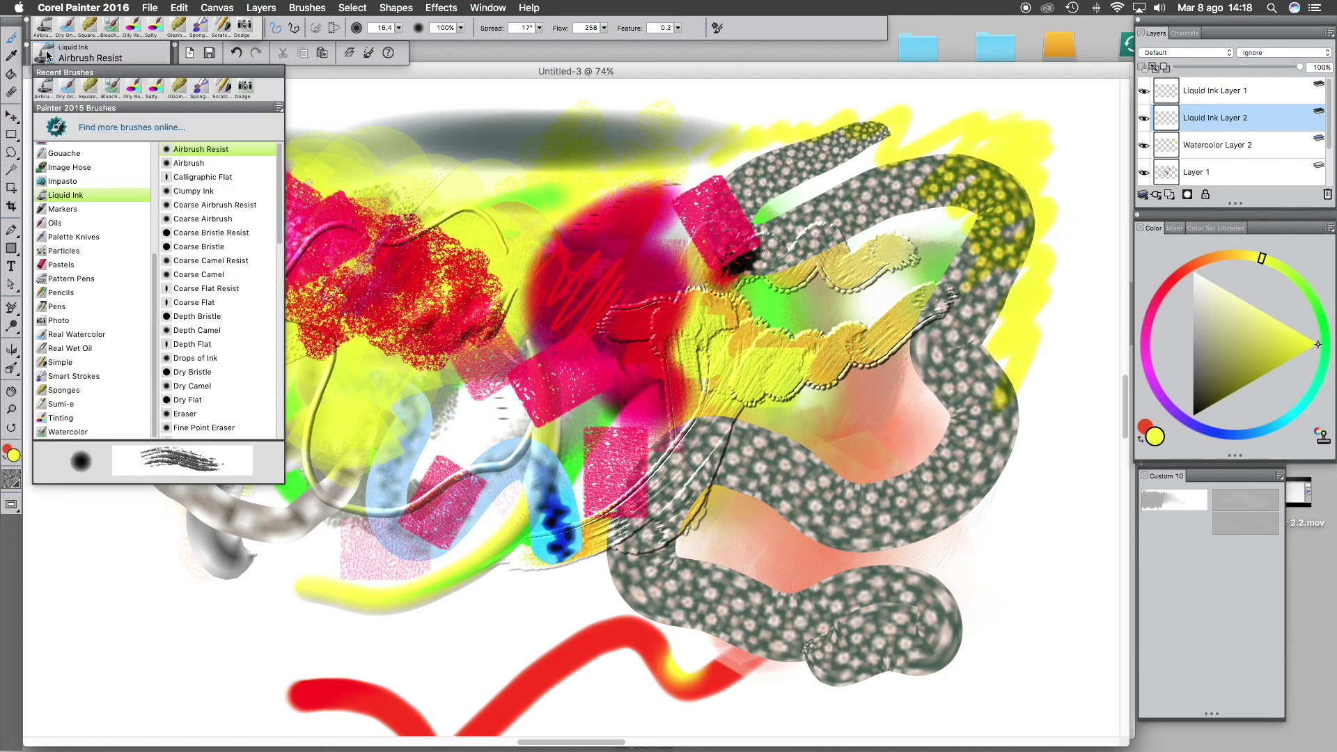
{"action": "left_click", "coordinate": [252, 216]}
{"action": "mouse_move", "coordinate": [62, 159]}
{"action": "left_mouse_down"}
{"action": "mouse_move", "coordinate": [179, 104]}
{"action": "mouse_move", "coordinate": [397, 134]}
{"action": "mouse_move", "coordinate": [612, 221]}
{"action": "left_mouse_up"}
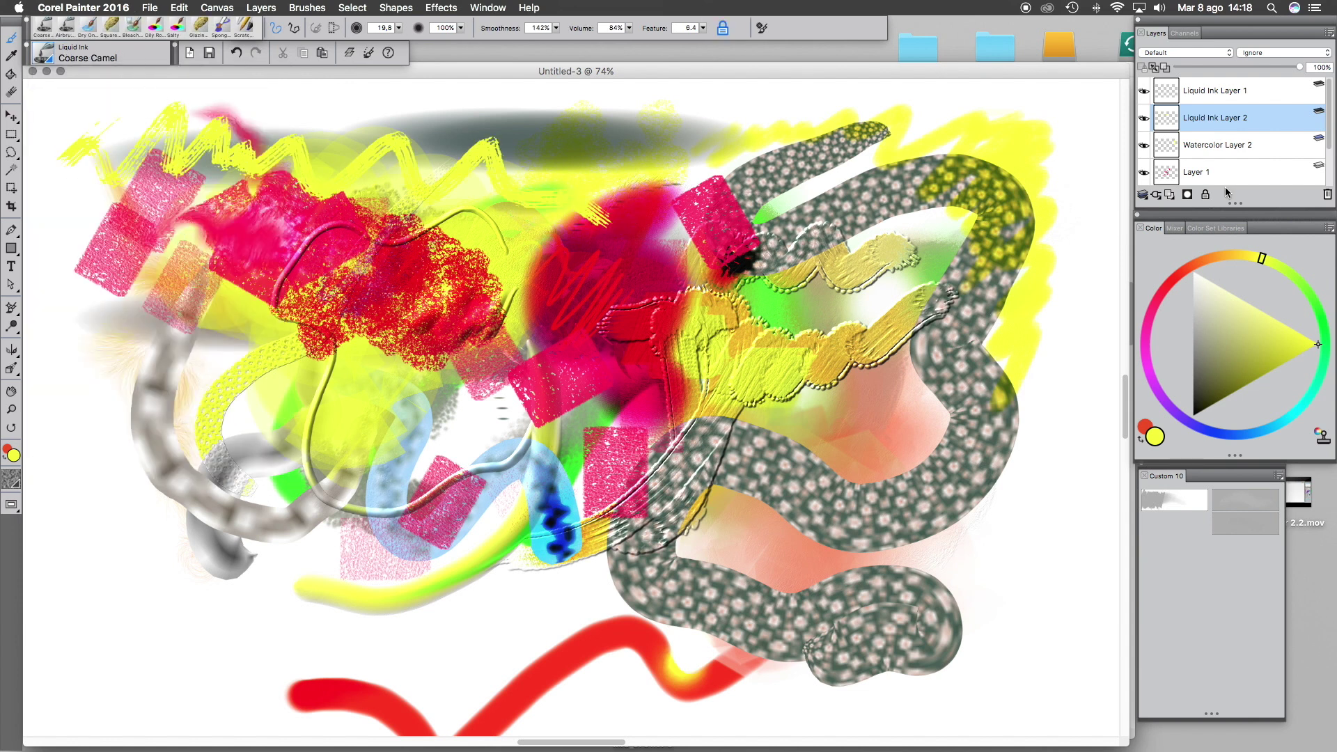
{"action": "left_click", "coordinate": [1224, 139]}
{"action": "mouse_move", "coordinate": [1059, 113]}
{"action": "left_mouse_down"}
{"action": "mouse_move", "coordinate": [1044, 176]}
{"action": "mouse_move", "coordinate": [1071, 189]}
{"action": "mouse_move", "coordinate": [997, 317]}
{"action": "left_mouse_up"}
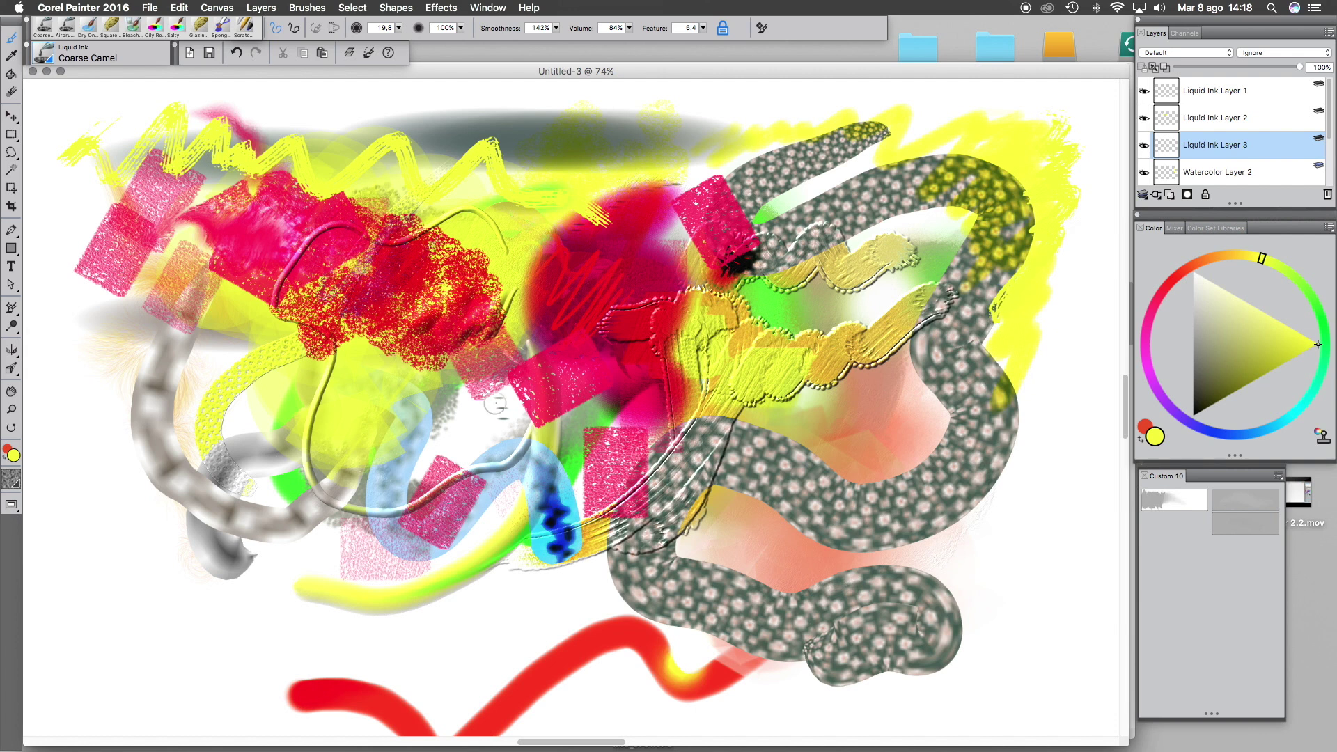